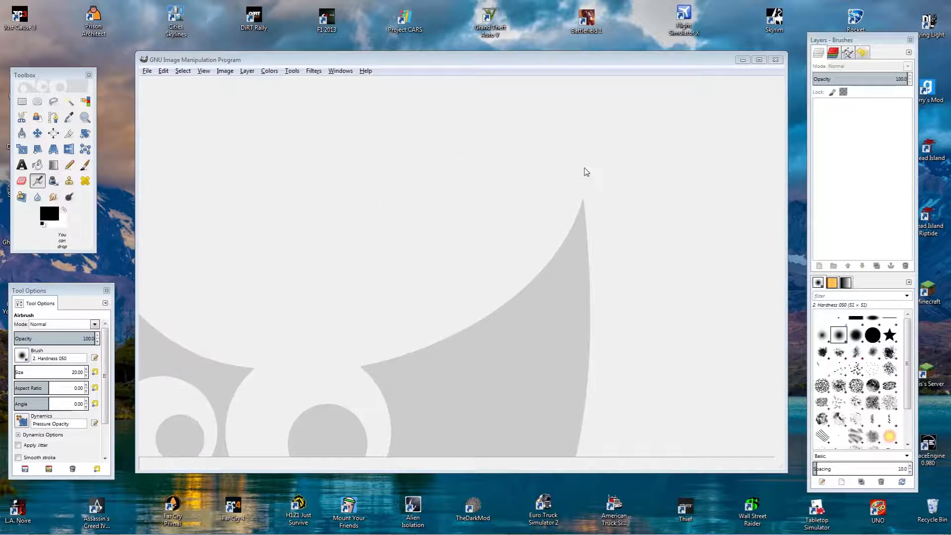
# Rearrange the empty image window, the Toolbox and the Tool Options window on the desktop.
pyautogui.moveTo(371, 61); pyautogui.dragTo(369, 55)
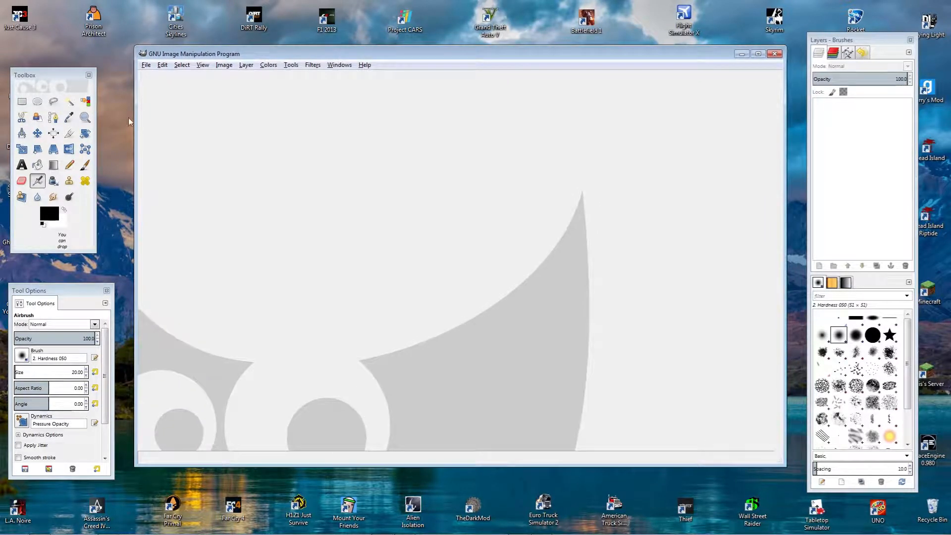
pyautogui.moveTo(16, 74); pyautogui.dragTo(43, 79)
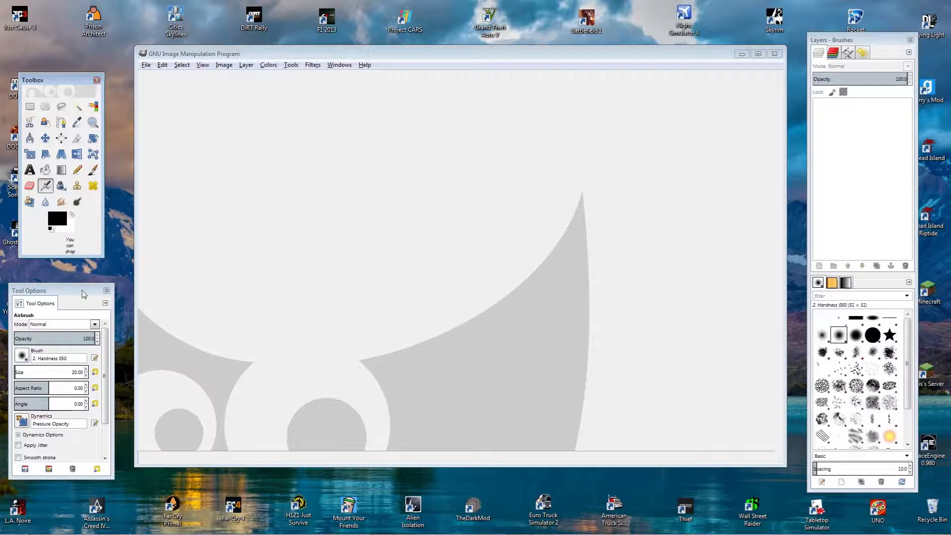
pyautogui.moveTo(80, 294)
pyautogui.mouseDown()
pyautogui.moveTo(95, 288)
pyautogui.moveTo(87, 285)
pyautogui.mouseUp()
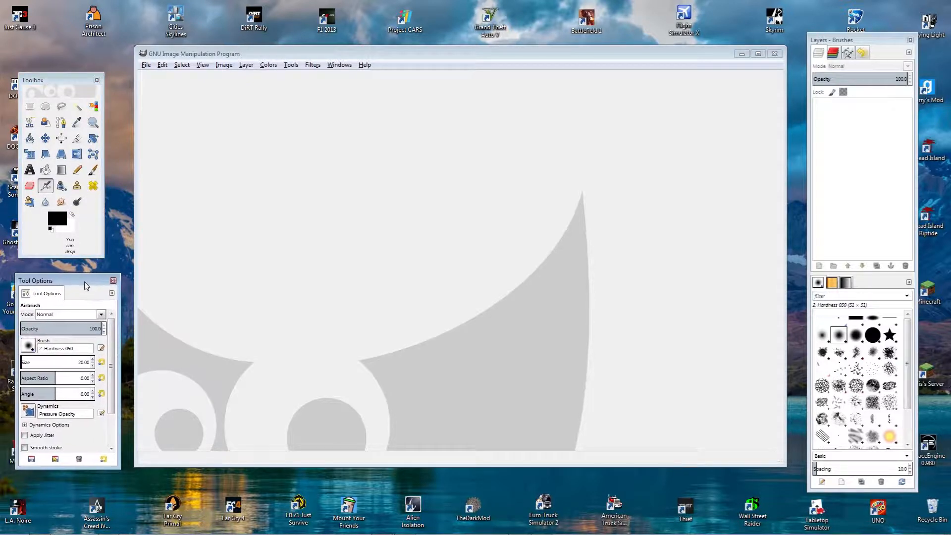
# Look at the tool options of the Pencil, Blend and Text tools, ending with Rectangle Select active.
pyautogui.click(76, 169)
pyautogui.click(62, 170)
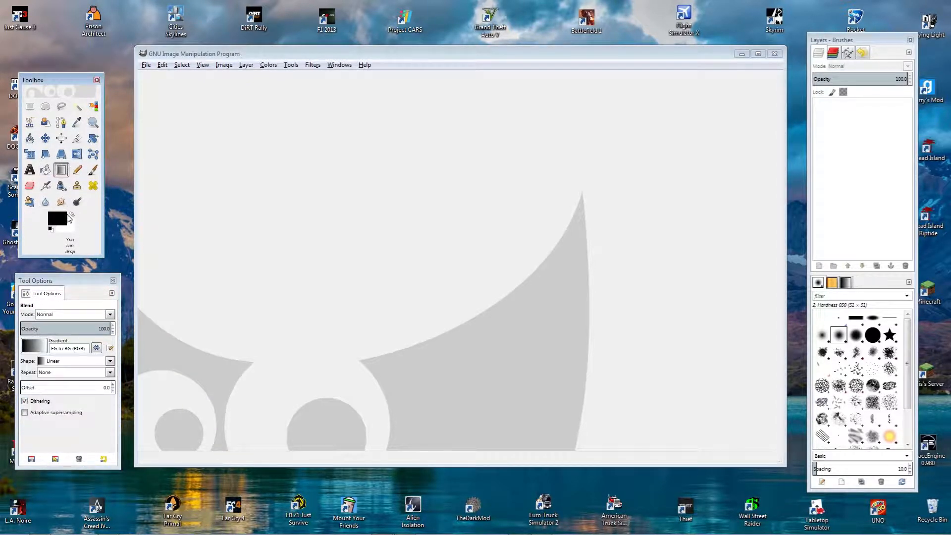
pyautogui.click(30, 169)
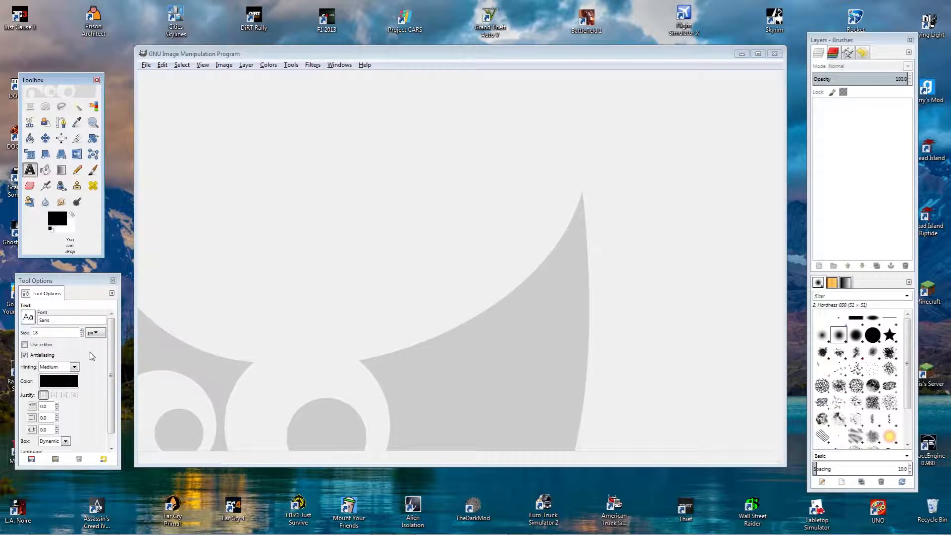
pyautogui.click(29, 106)
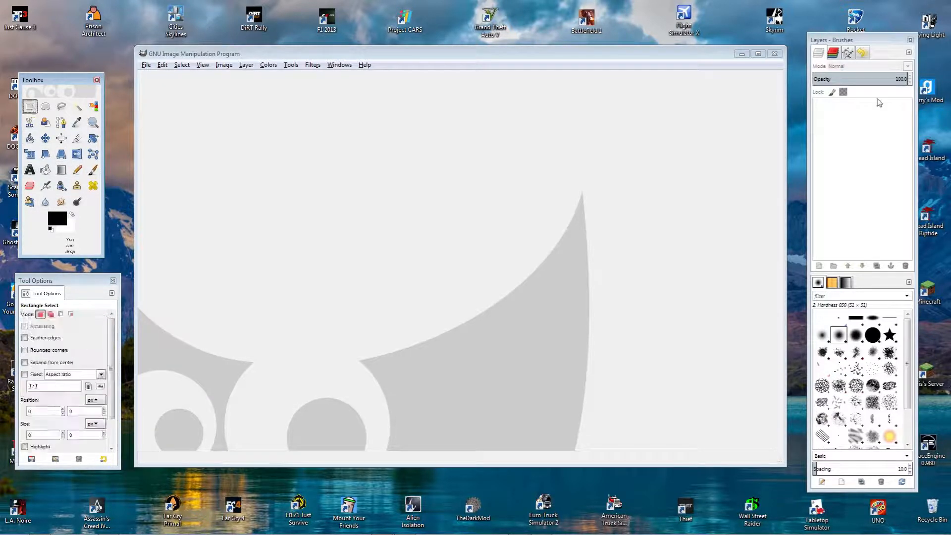
# Reposition the Layers - Brushes dock and look at its Paths view before returning to Layers.
pyautogui.moveTo(889, 38); pyautogui.dragTo(893, 42)
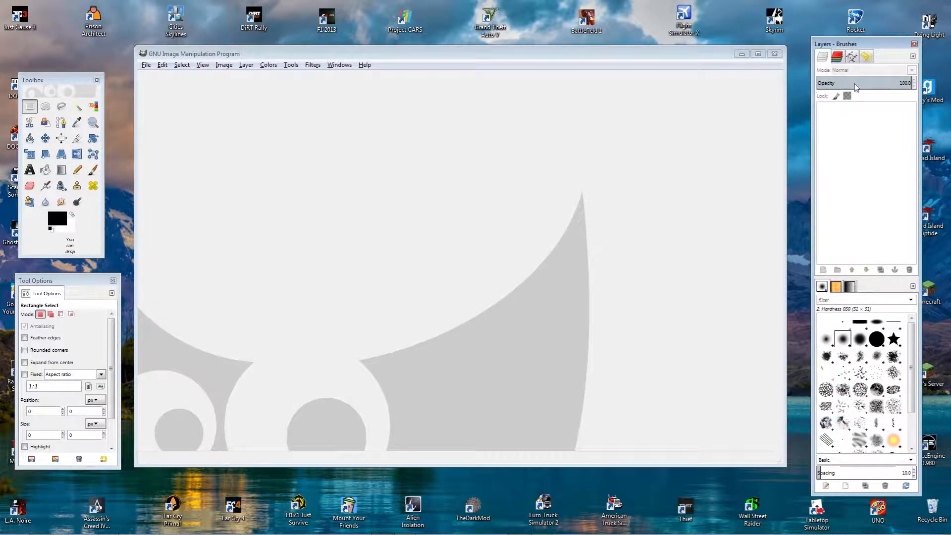
pyautogui.click(842, 59)
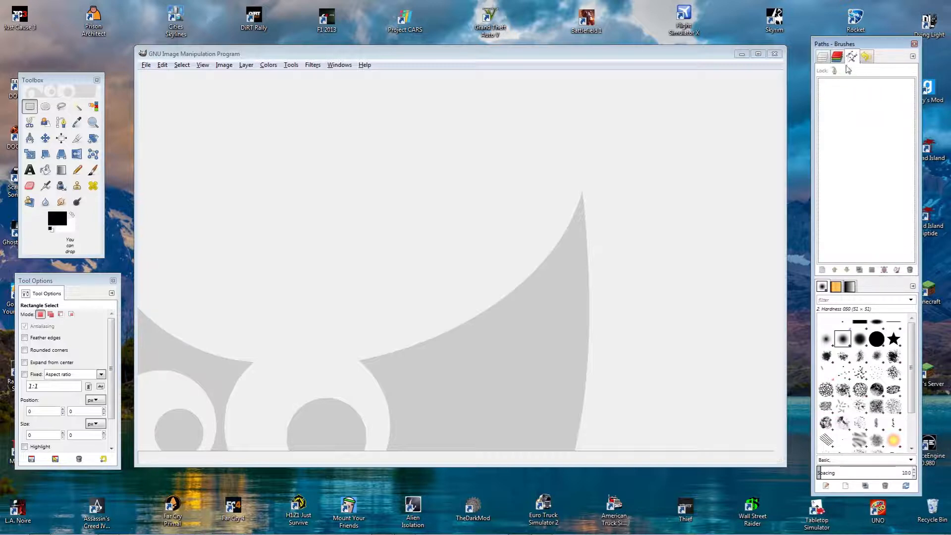
pyautogui.click(823, 57)
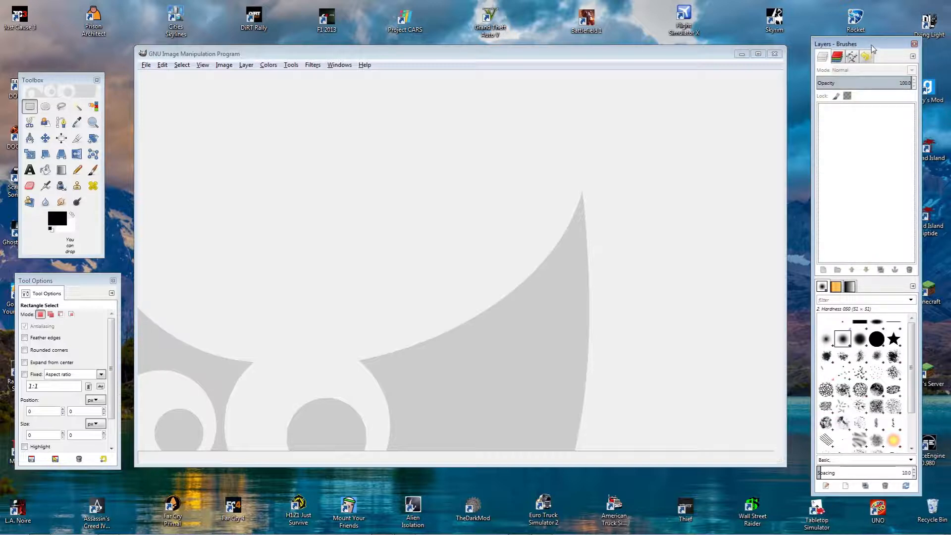
pyautogui.moveTo(871, 44); pyautogui.dragTo(866, 44)
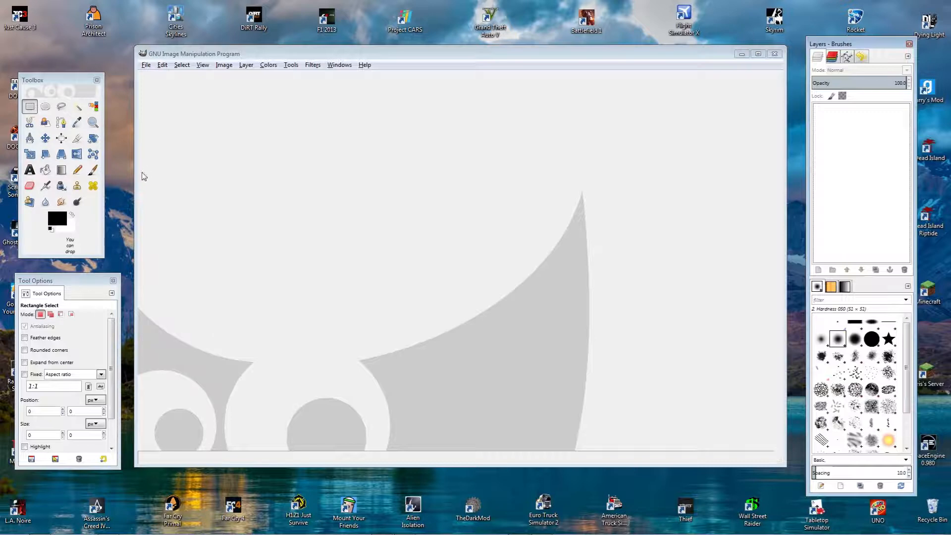
# Open the image Gool Gradient .jpg from the Titles > Cool Backgrounds folder on the Videos (E:) drive.
pyautogui.click(146, 65)
pyautogui.click(161, 102)
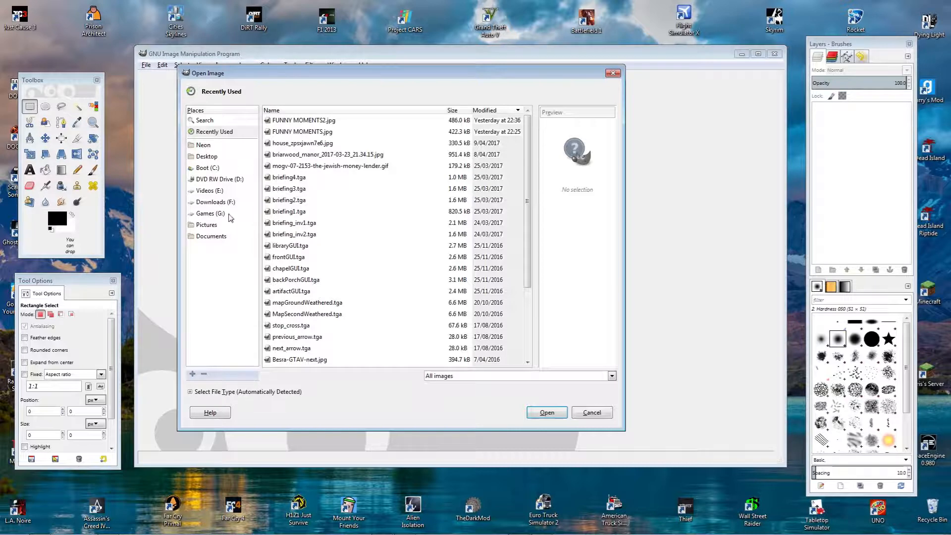
pyautogui.click(208, 190)
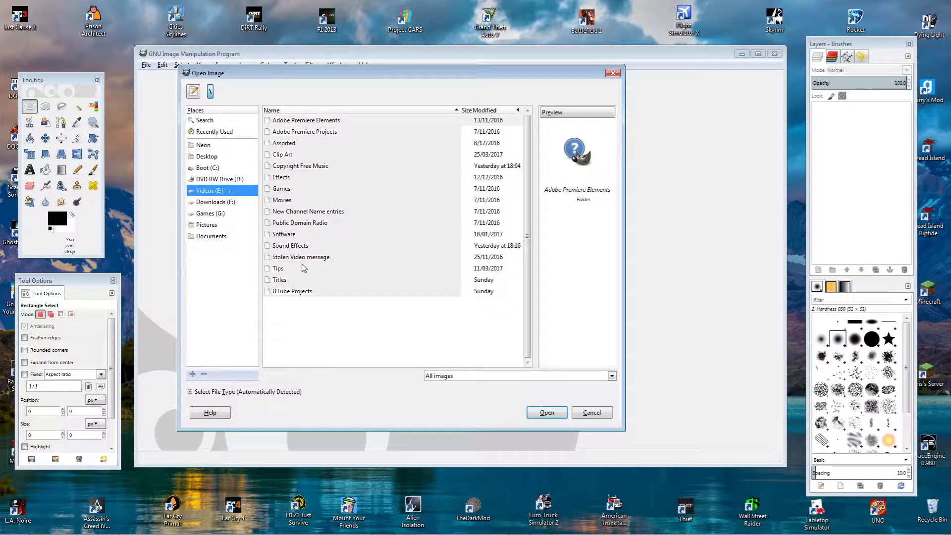
pyautogui.doubleClick(277, 280)
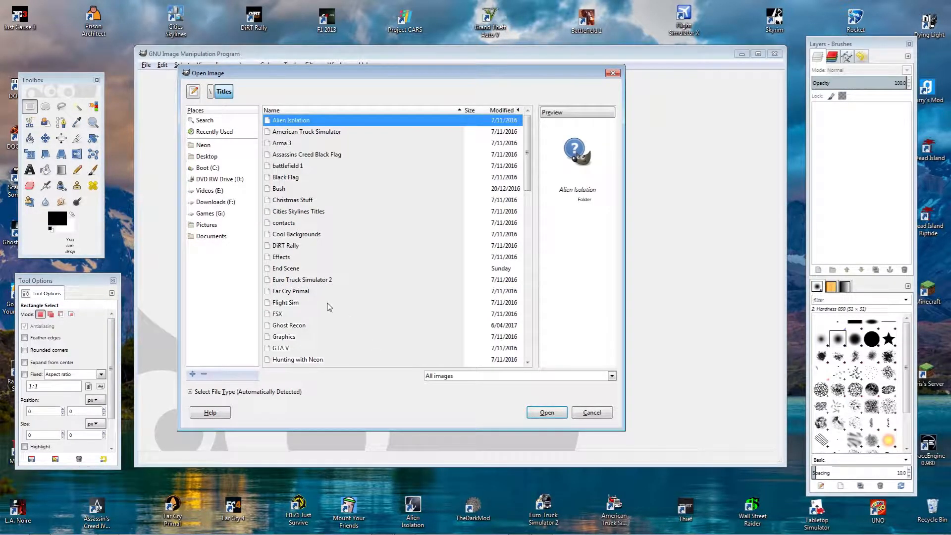
pyautogui.doubleClick(297, 234)
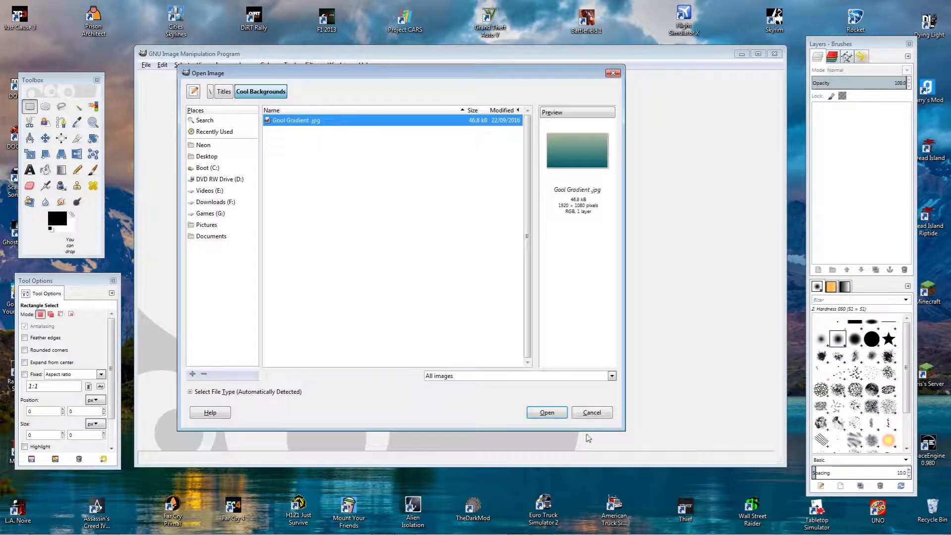
pyautogui.click(546, 412)
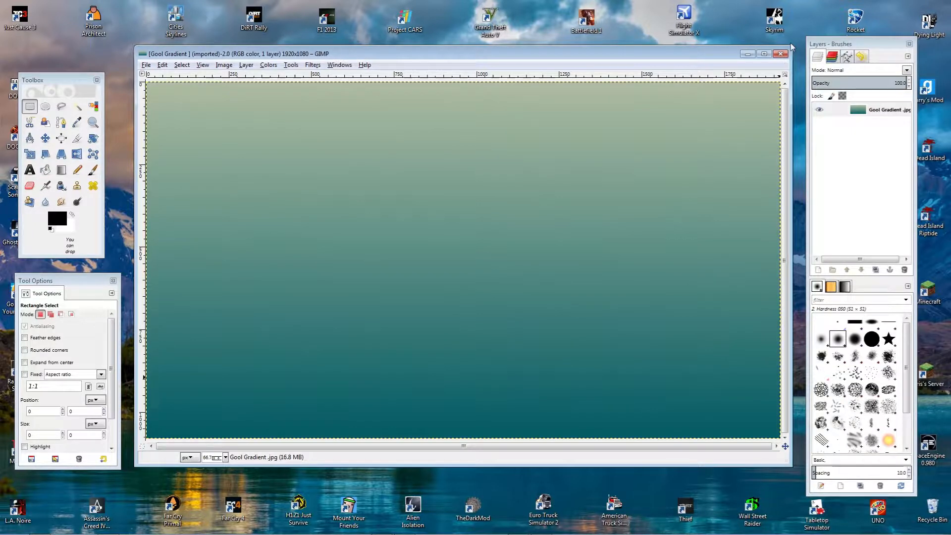
# Enlarge the gradient's image window and move the Layers - Brushes dock aside to make room for it.
pyautogui.moveTo(791, 47); pyautogui.dragTo(798, 23)
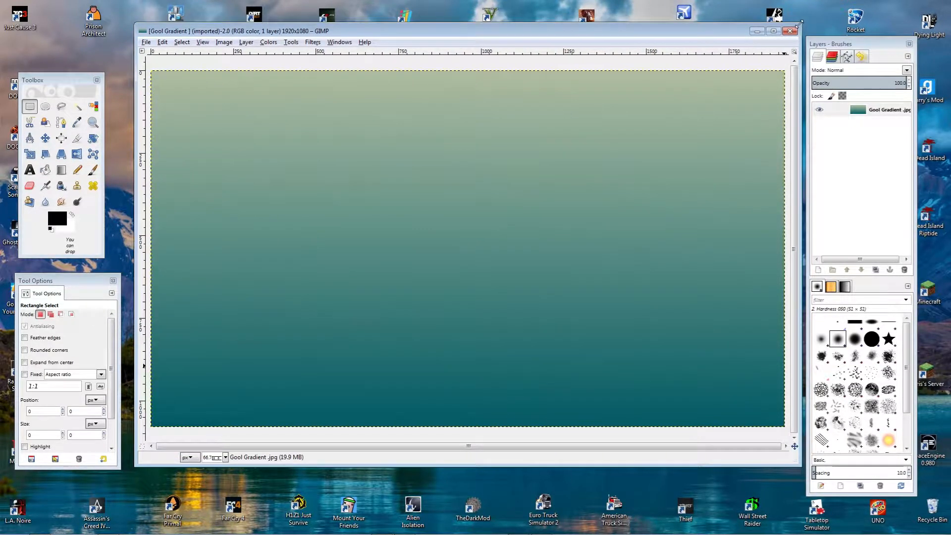
pyautogui.moveTo(866, 44)
pyautogui.mouseDown()
pyautogui.moveTo(910, 38)
pyautogui.moveTo(847, 70)
pyautogui.moveTo(899, 53)
pyautogui.moveTo(890, 37)
pyautogui.mouseUp()
pyautogui.moveTo(654, 35); pyautogui.dragTo(664, 42)
pyautogui.moveTo(808, 468); pyautogui.dragTo(817, 477)
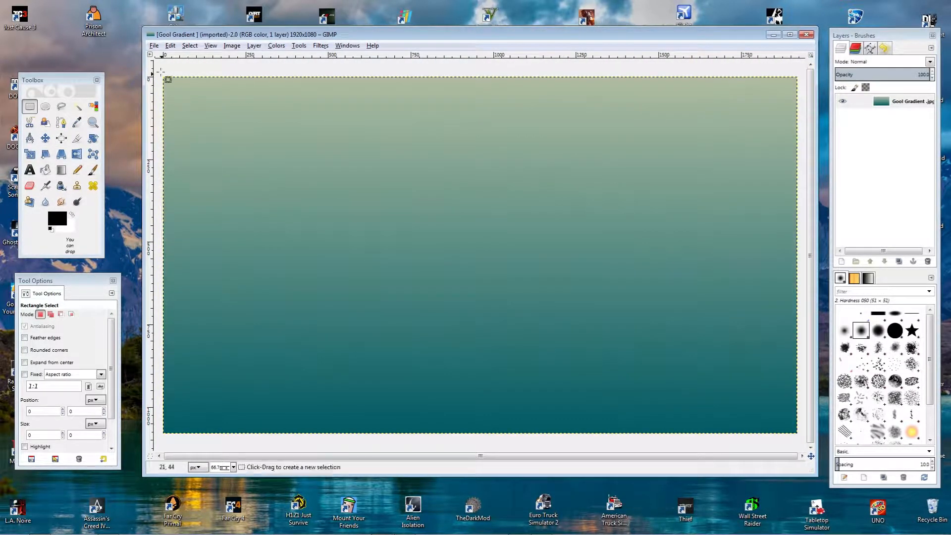
# Start opening another image and browse to the GTA V folder inside Titles.
pyautogui.click(153, 46)
pyautogui.click(169, 78)
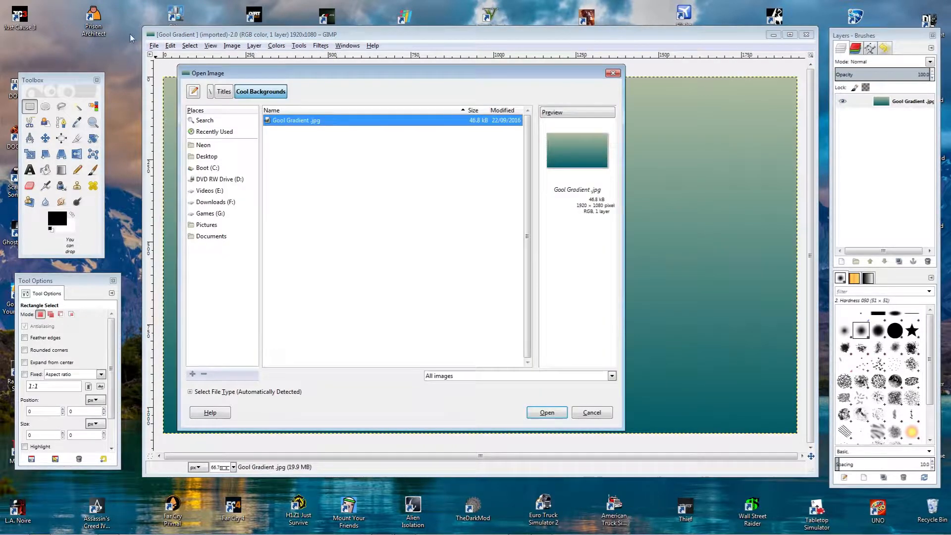
pyautogui.click(220, 90)
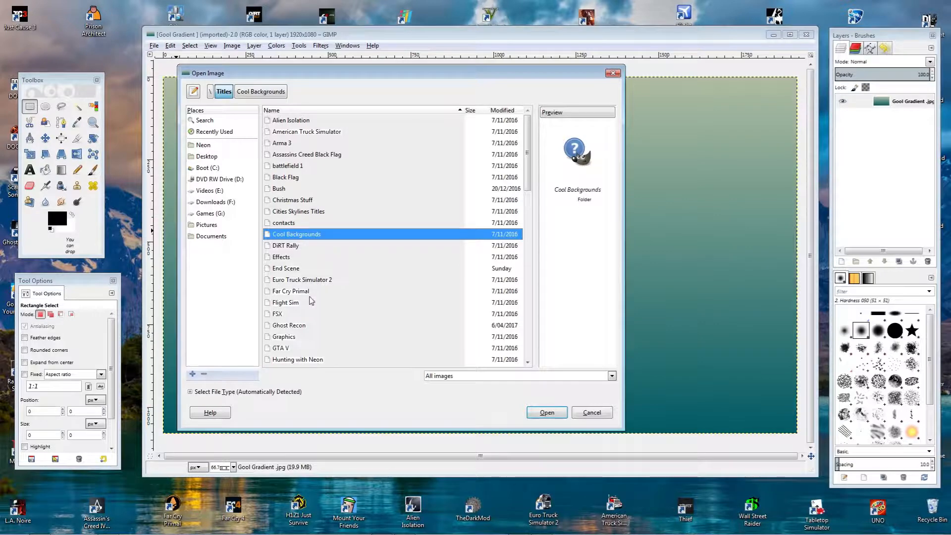
pyautogui.doubleClick(292, 348)
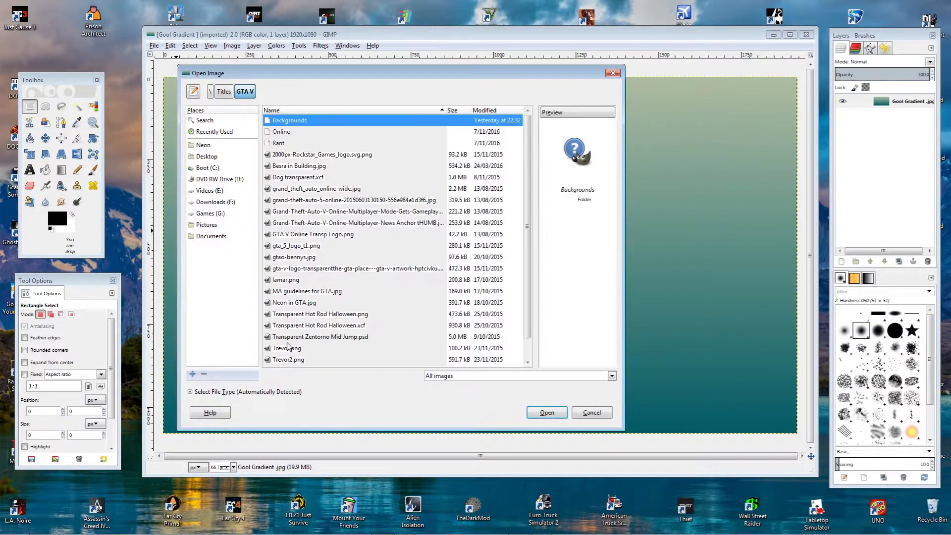
# Preview the images in the GTA V folder and open gta_5_logo_t1.png.
pyautogui.click(324, 223)
pyautogui.click(337, 201)
pyautogui.click(330, 189)
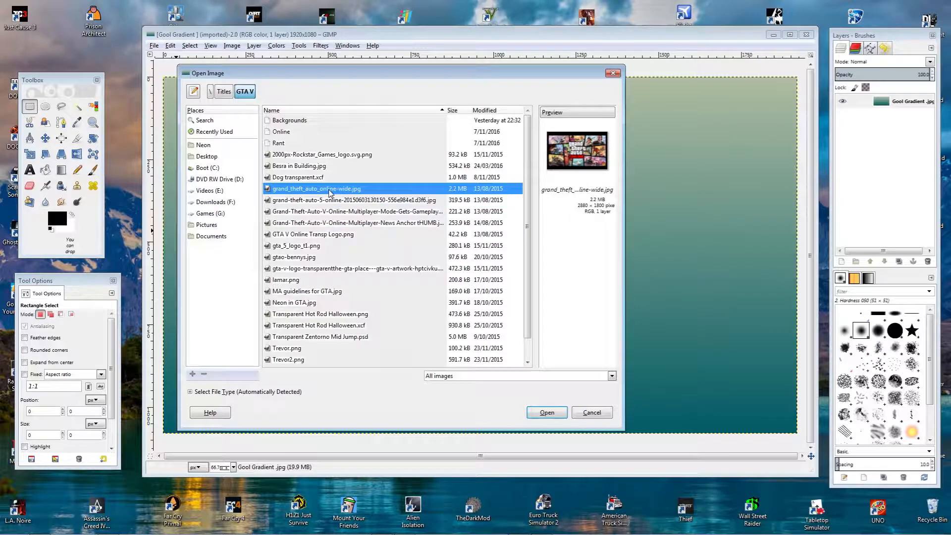
pyautogui.press('Down')
pyautogui.press('Down')
pyautogui.press('Down')
pyautogui.press('Down')
pyautogui.press('Down')
pyautogui.press('Down')
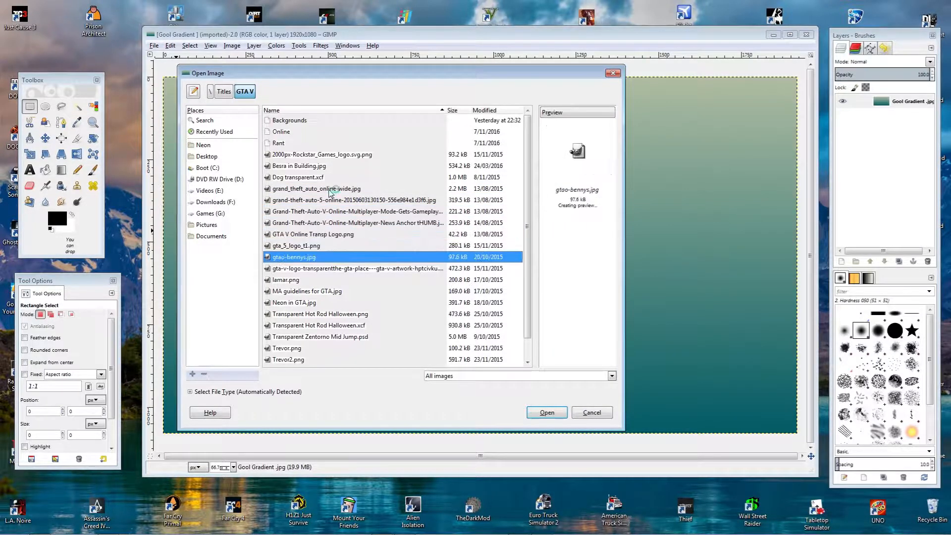
pyautogui.press('Up')
pyautogui.press('Up')
pyautogui.press('Down')
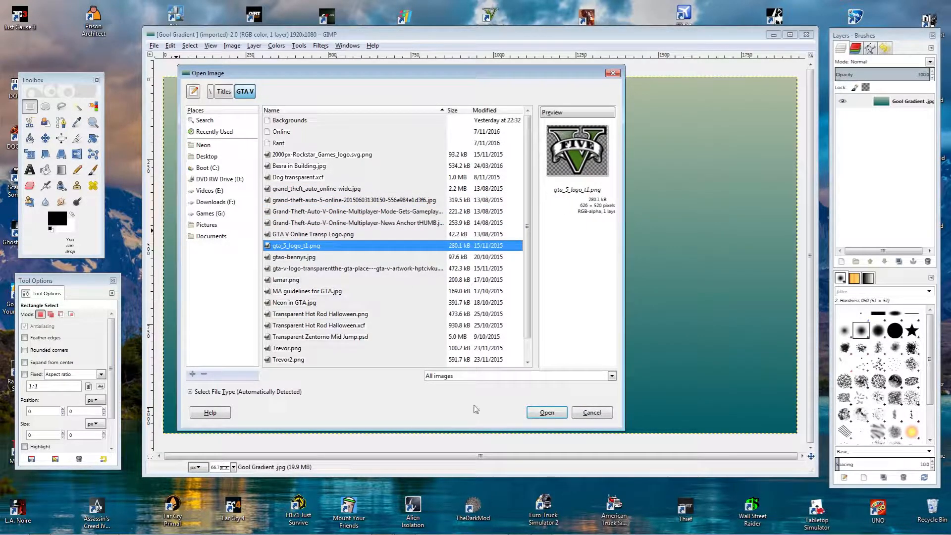
pyautogui.click(552, 413)
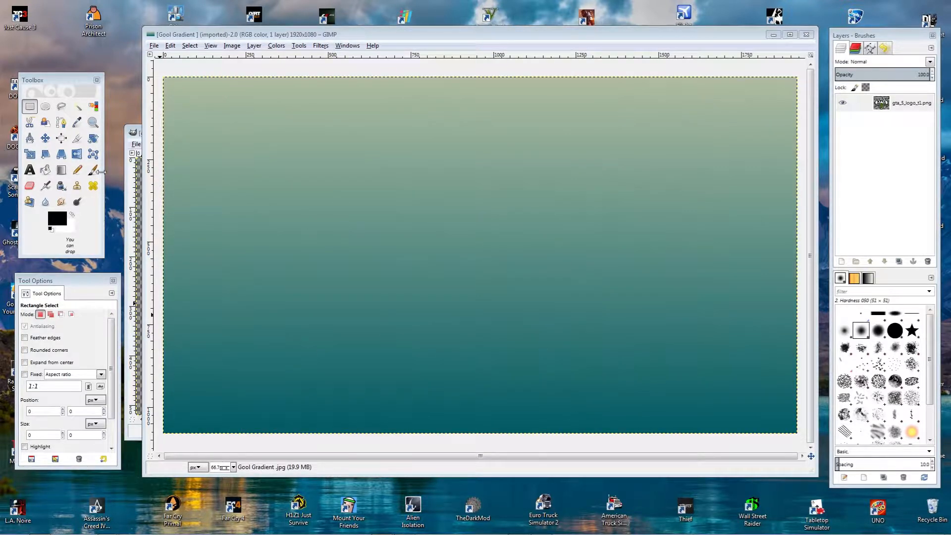
# Bring the gta_5_logo_t1 image window to the front and move it off this screen, clear of the gradient image.
pyautogui.click(140, 137)
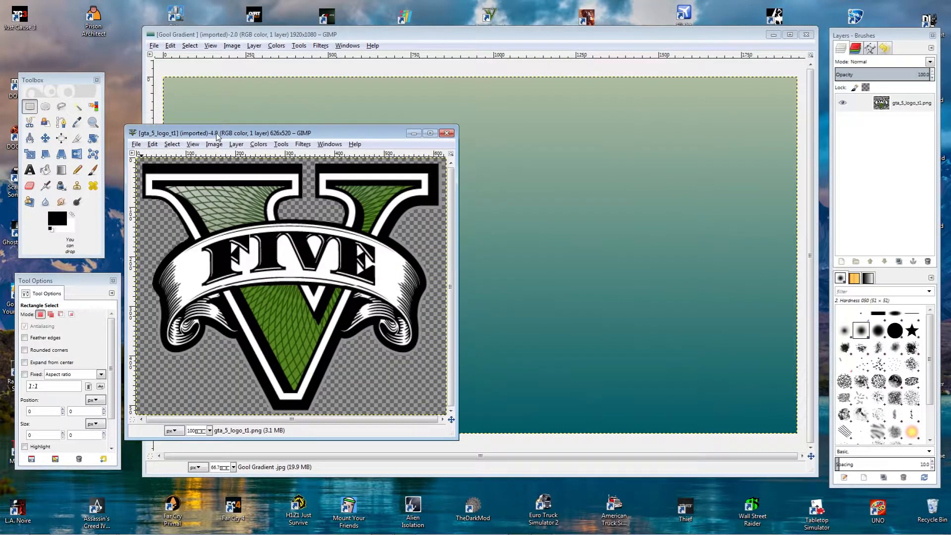
pyautogui.moveTo(216, 136); pyautogui.dragTo(950, 129)
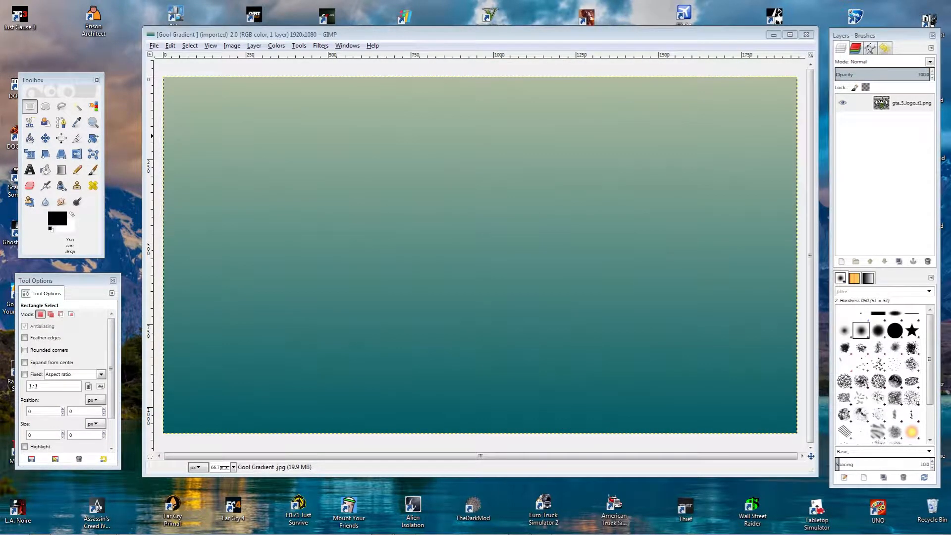
# Start creating a new image and check the available size templates without choosing one.
pyautogui.click(170, 45)
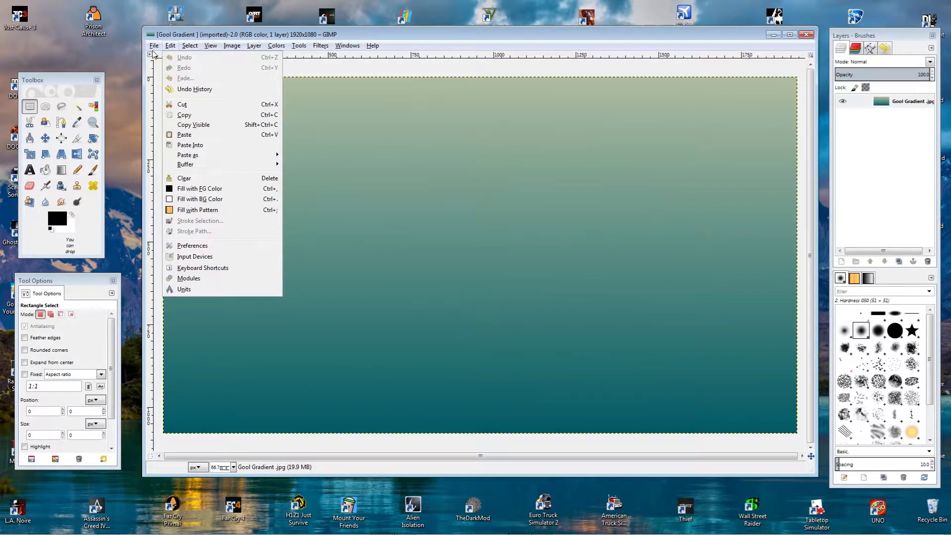
pyautogui.click(168, 58)
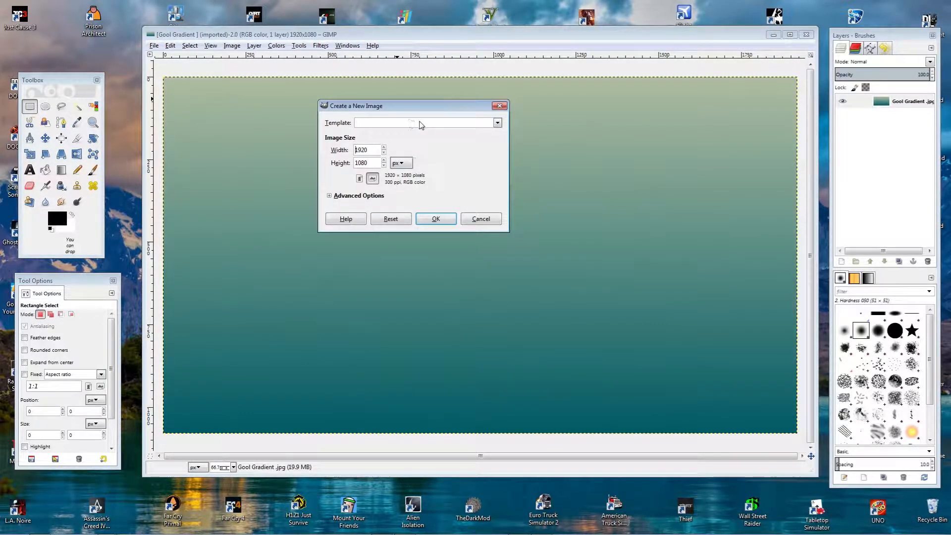
pyautogui.click(497, 123)
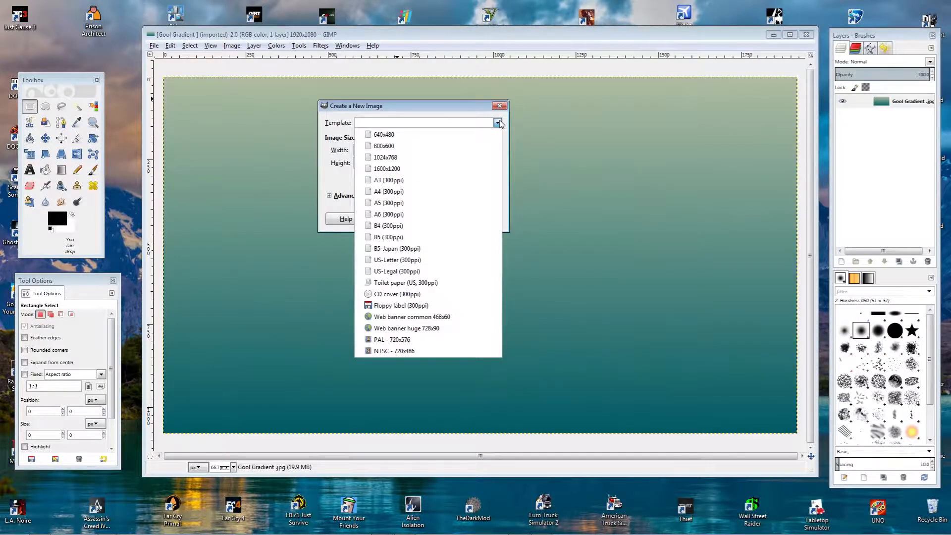
pyautogui.click(498, 123)
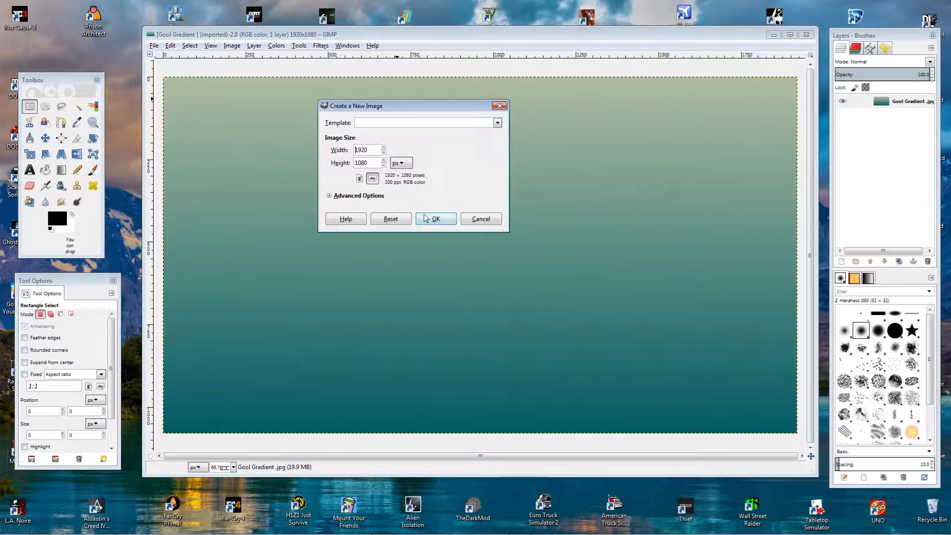
# Expand the new image's advanced options and set its fill to Transparency.
pyautogui.click(331, 197)
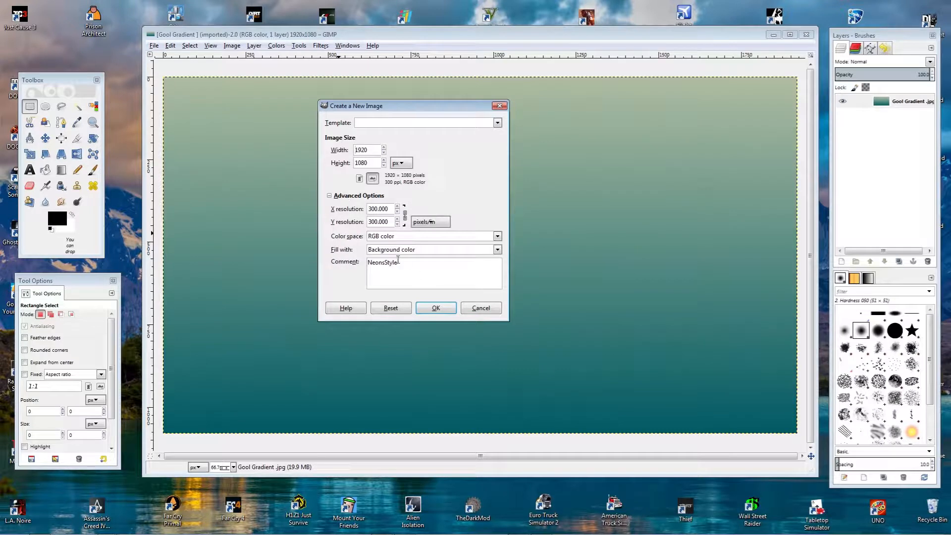
pyautogui.click(409, 251)
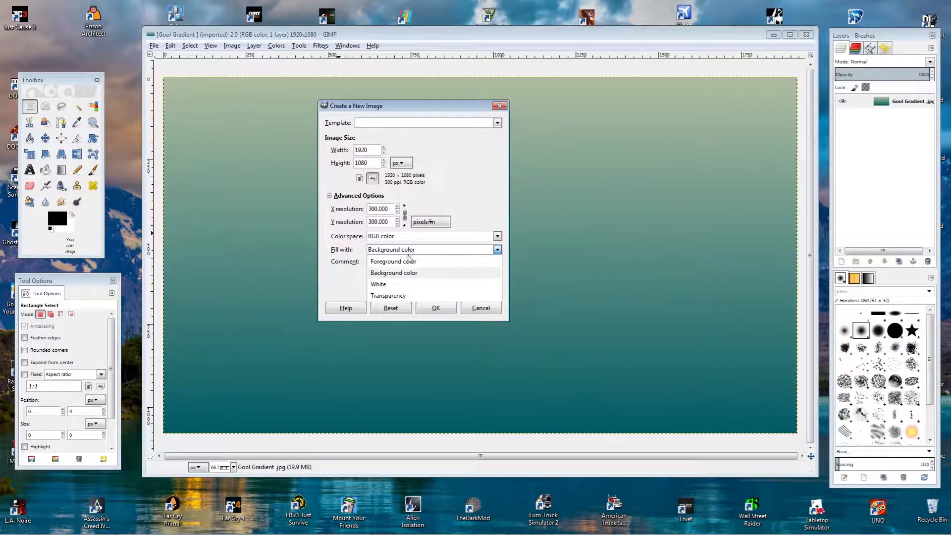
pyautogui.click(388, 296)
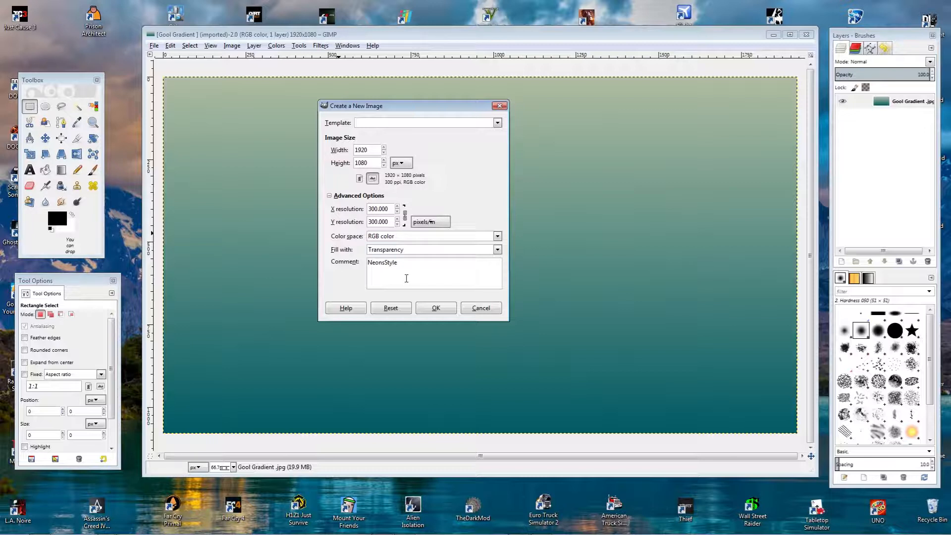
pyautogui.click(407, 252)
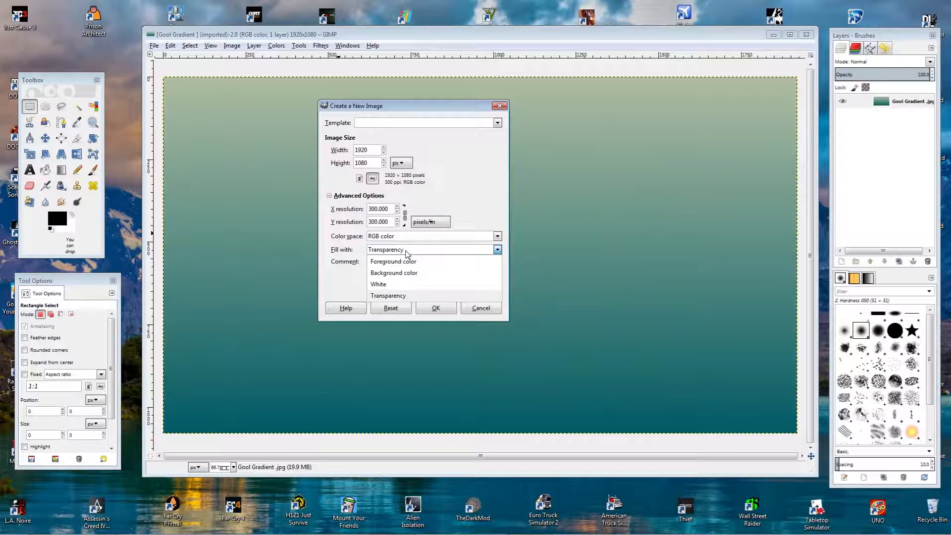
pyautogui.click(407, 254)
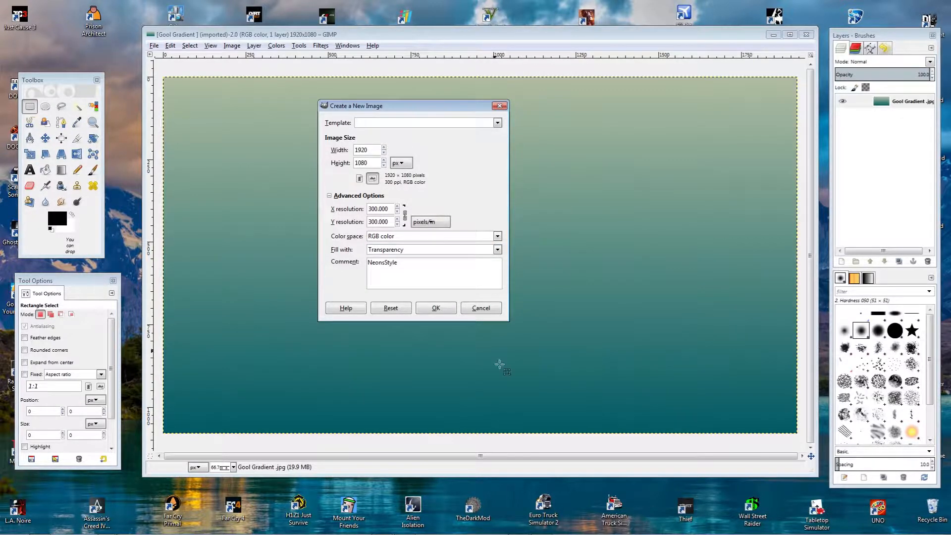
# Create the 1920 × 1080 image with a transparent background, move its window aside and close it.
pyautogui.click(434, 309)
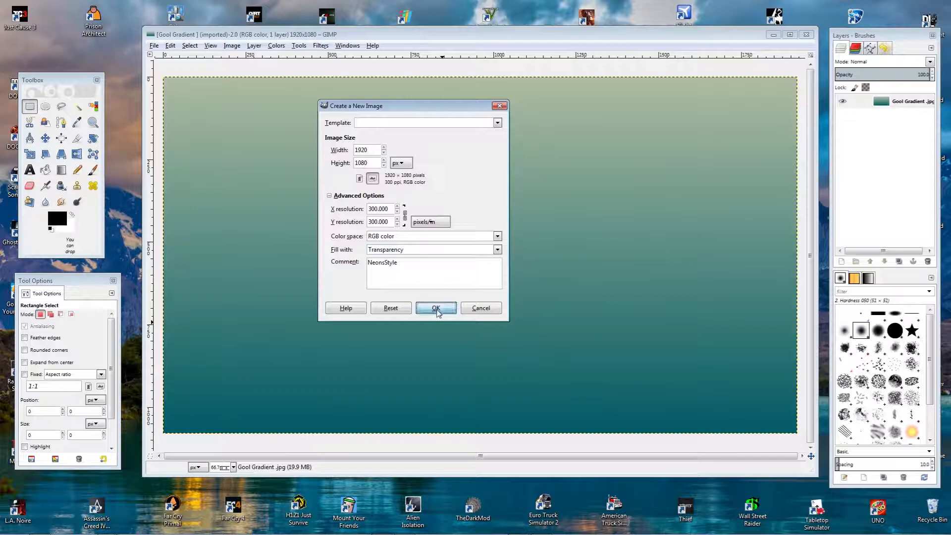
pyautogui.moveTo(376, 24); pyautogui.dragTo(535, 67)
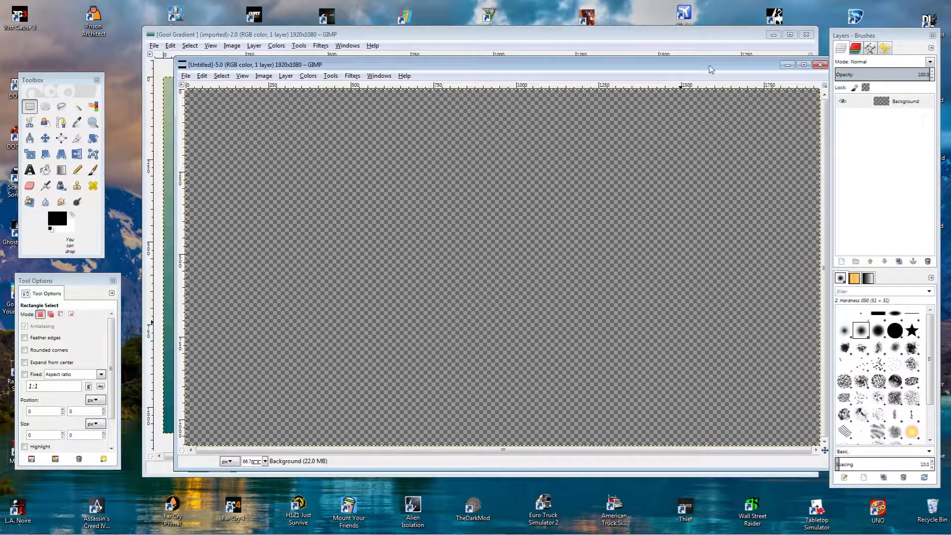
pyautogui.click(822, 65)
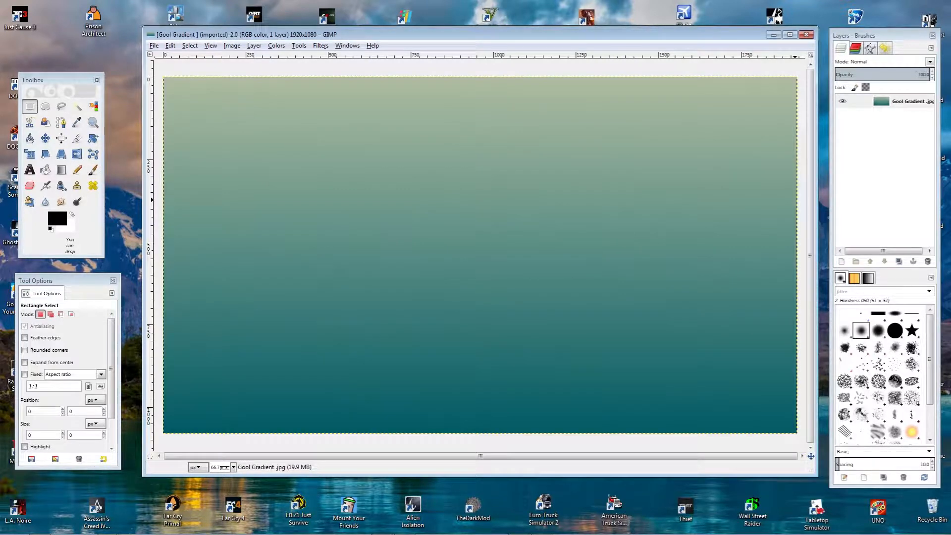
# Move the gta_5_logo_t1 window back over the gradient image and add a 1920 × 1080 transparent layer named Logo to the gradient image.
pyautogui.moveTo(950, 155); pyautogui.dragTo(387, 102)
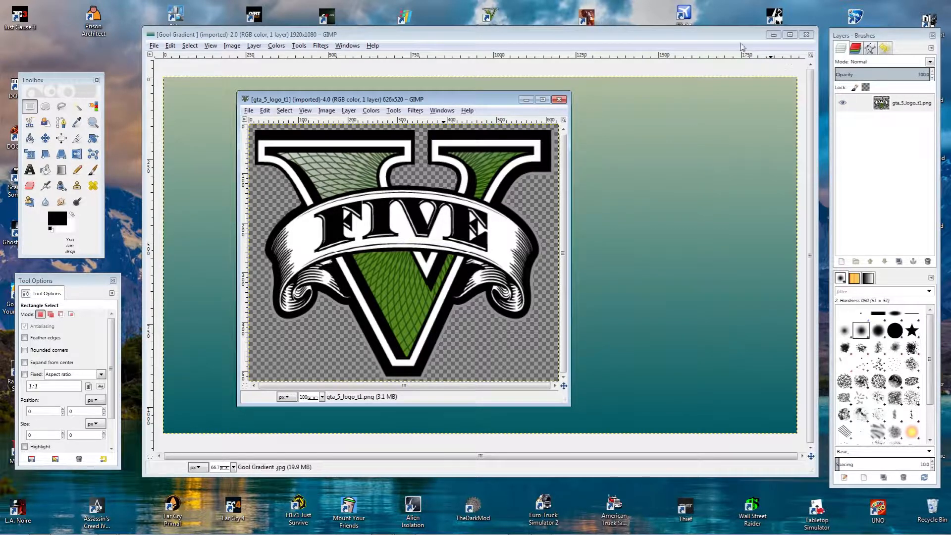
pyautogui.click(699, 36)
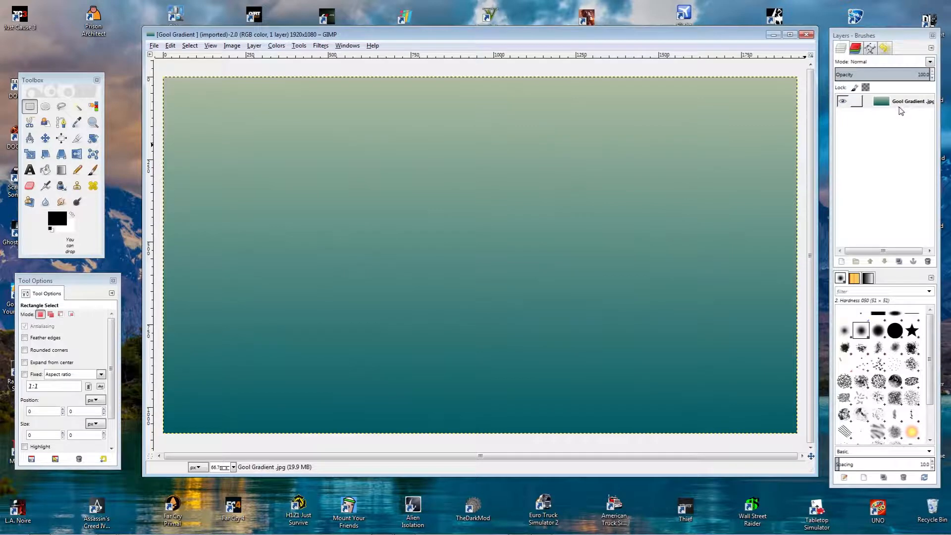
pyautogui.click(258, 46)
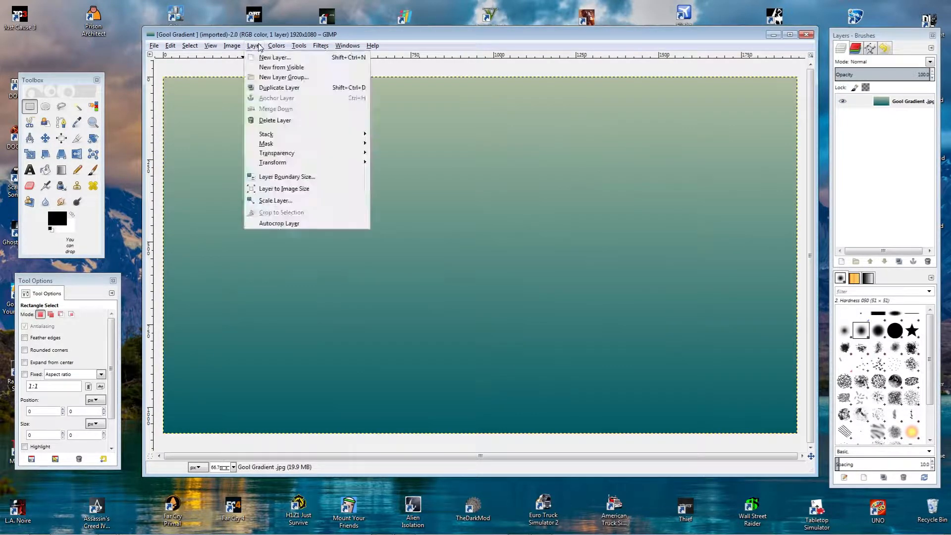
pyautogui.click(265, 57)
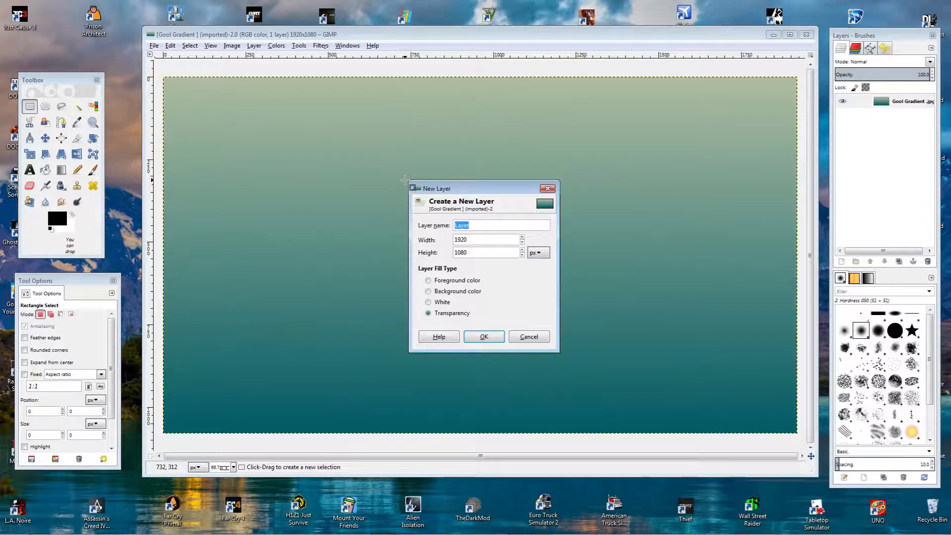
pyautogui.write('Logo')
pyautogui.rightClick(236, 162)
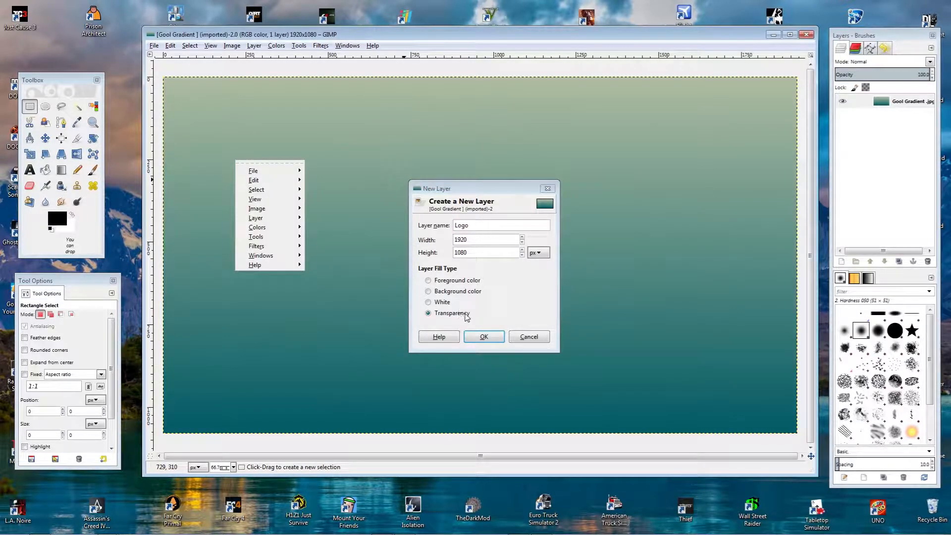
pyautogui.click(488, 311)
pyautogui.click(485, 336)
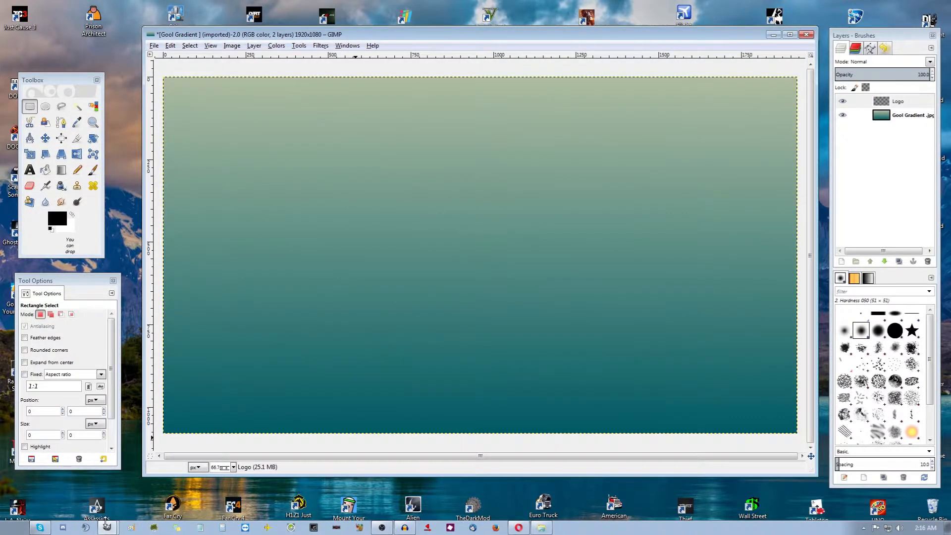
# Bring the gta_5_logo_t1 image window to the front, shift it slightly and select the entire logo image.
pyautogui.click(106, 527)
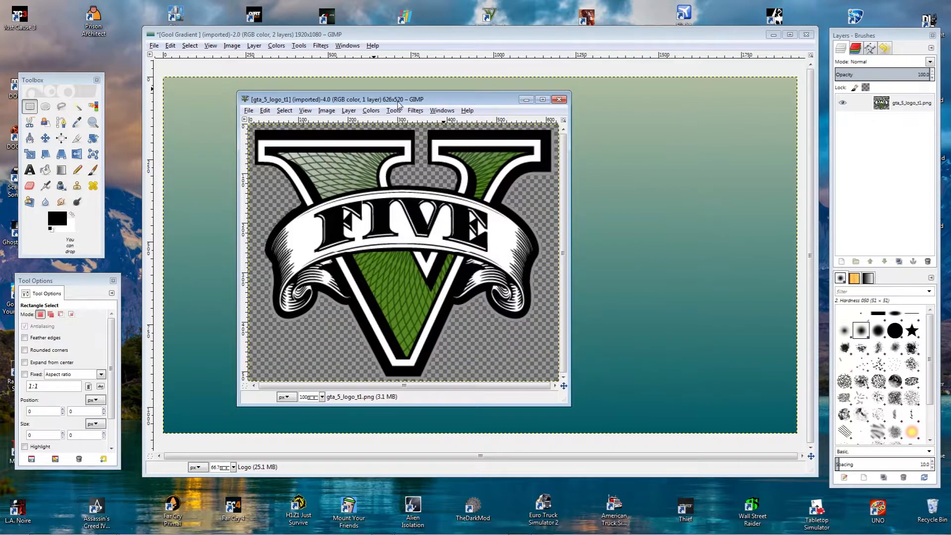
pyautogui.moveTo(392, 99); pyautogui.dragTo(369, 79)
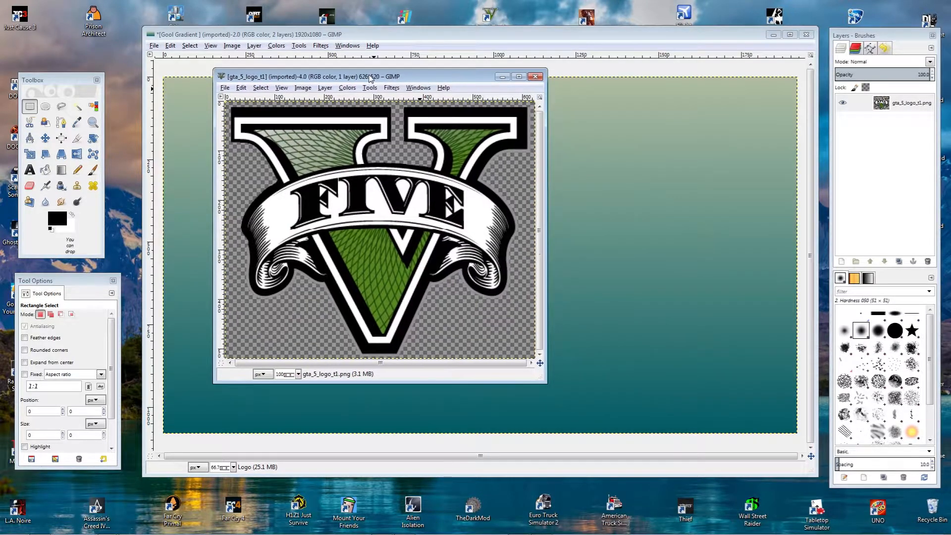
pyautogui.click(261, 87)
pyautogui.click(268, 101)
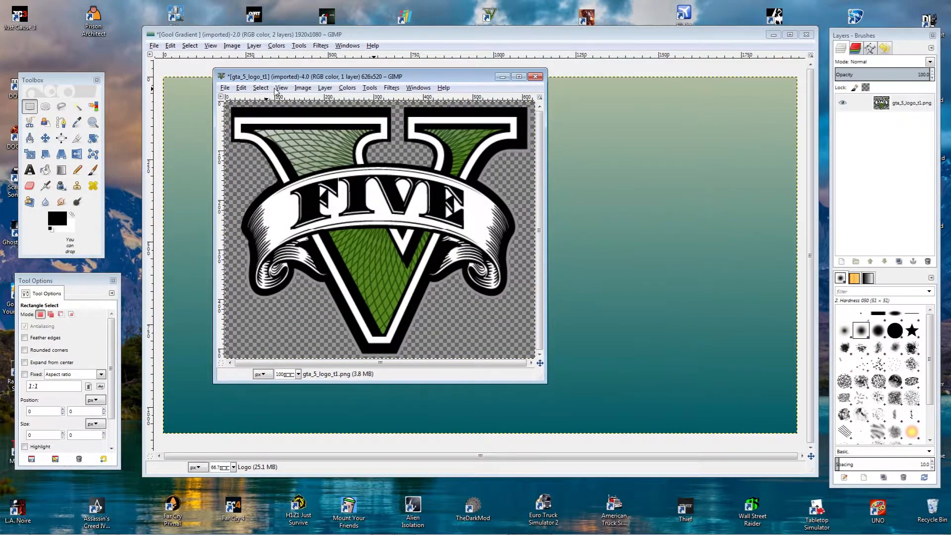
# Reselect the whole gta_5_logo_t1 image and copy it to the clipboard.
pyautogui.click(282, 88)
pyautogui.moveTo(225, 88)
pyautogui.click(251, 74)
pyautogui.click(262, 87)
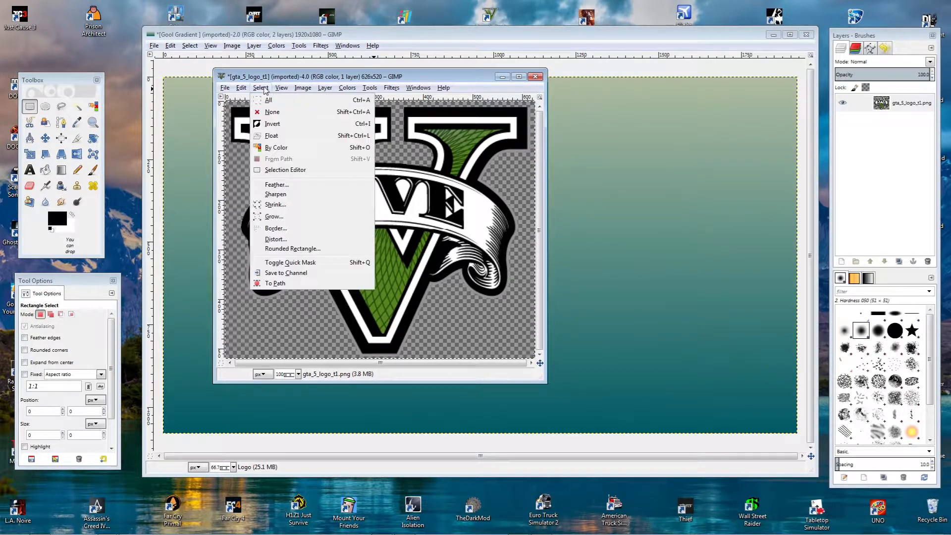
pyautogui.click(268, 101)
pyautogui.click(260, 88)
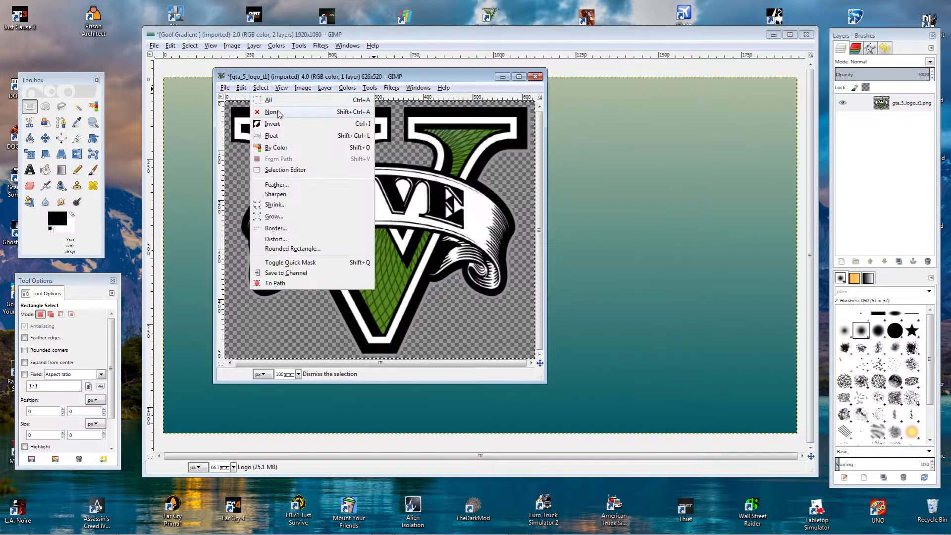
pyautogui.click(272, 124)
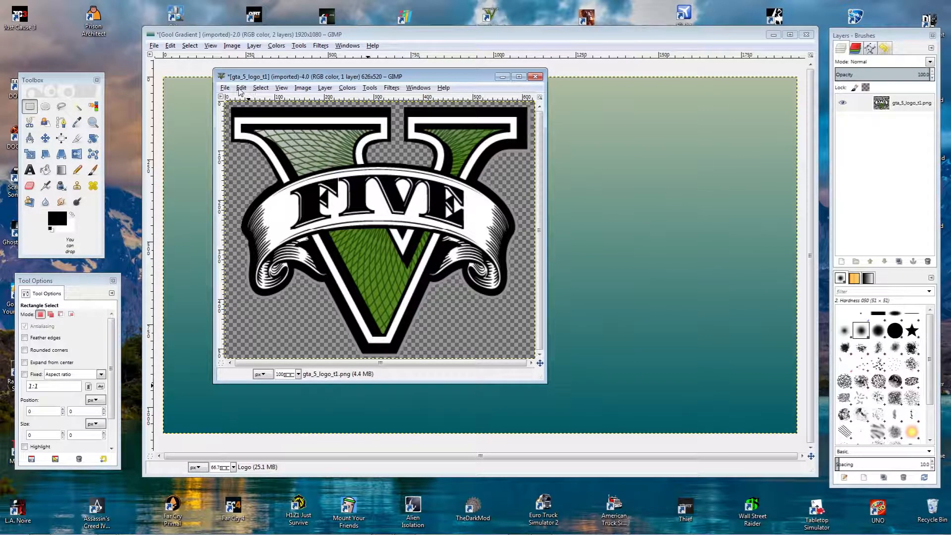
pyautogui.click(242, 87)
pyautogui.click(257, 157)
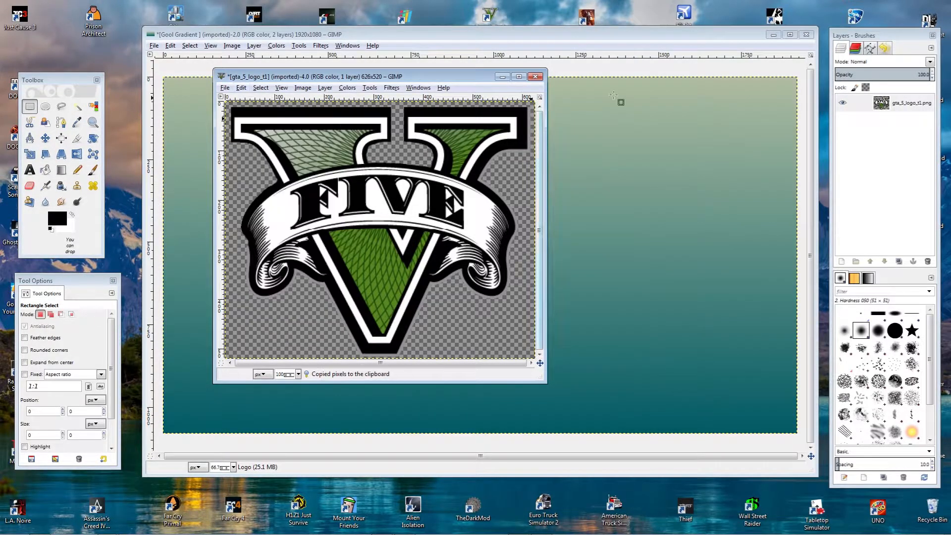
# Return to the gradient image, make the Logo layer active and paste the copied logo into it.
pyautogui.click(663, 41)
pyautogui.click(897, 103)
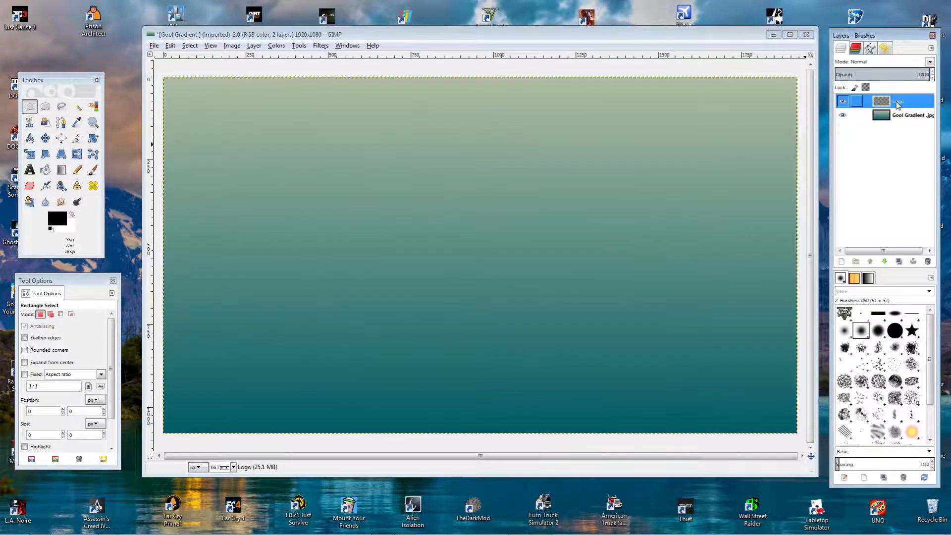
pyautogui.click(188, 45)
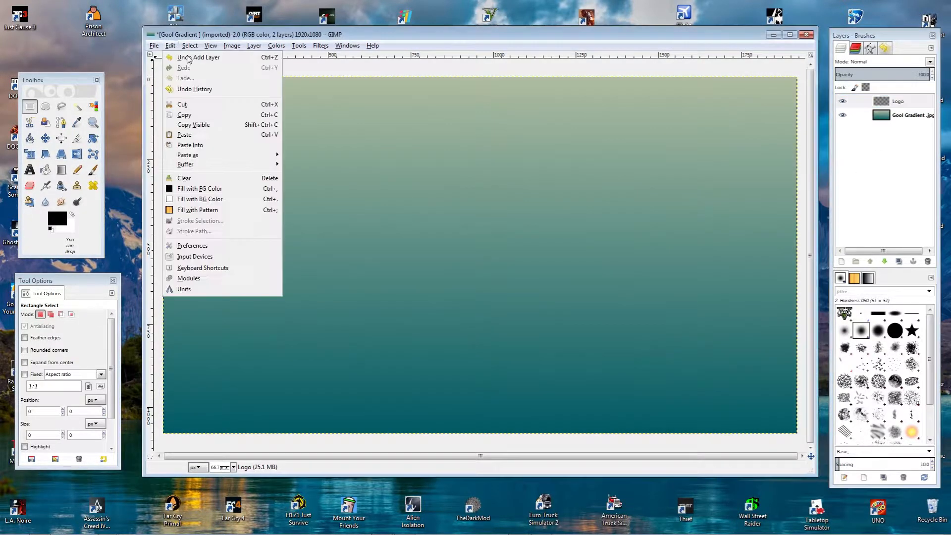
pyautogui.click(193, 148)
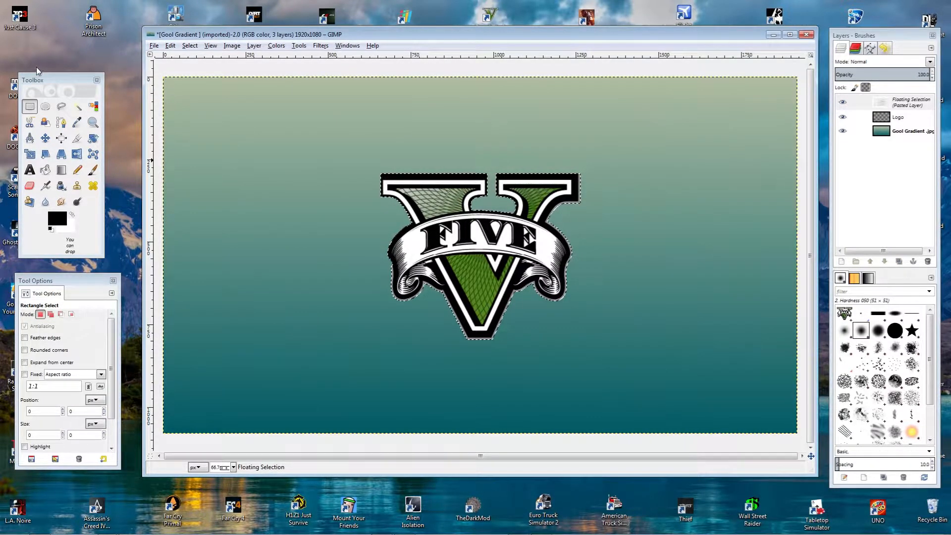
# Anchor the pasted floating logo to the Logo layer and keep the Logo layer active.
pyautogui.click(44, 82)
pyautogui.moveTo(45, 82); pyautogui.dragTo(48, 81)
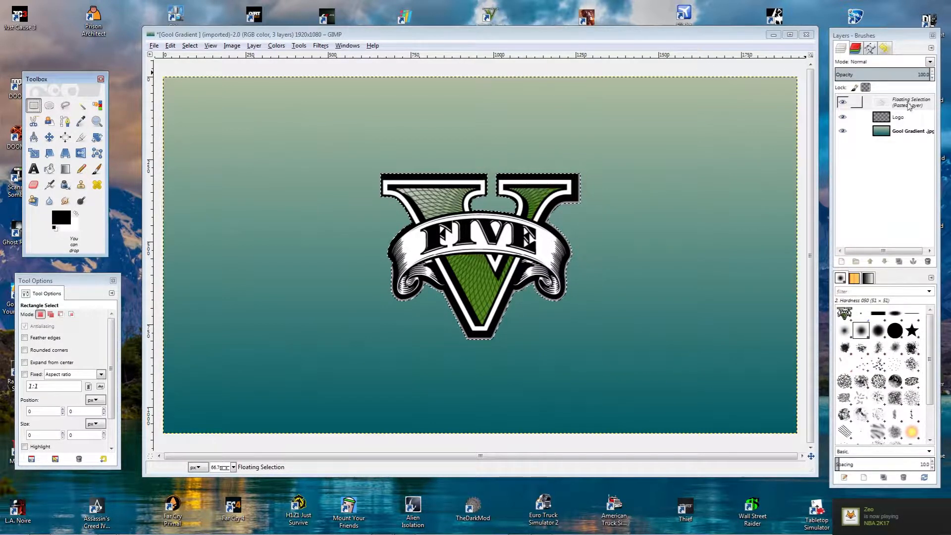
pyautogui.click(253, 45)
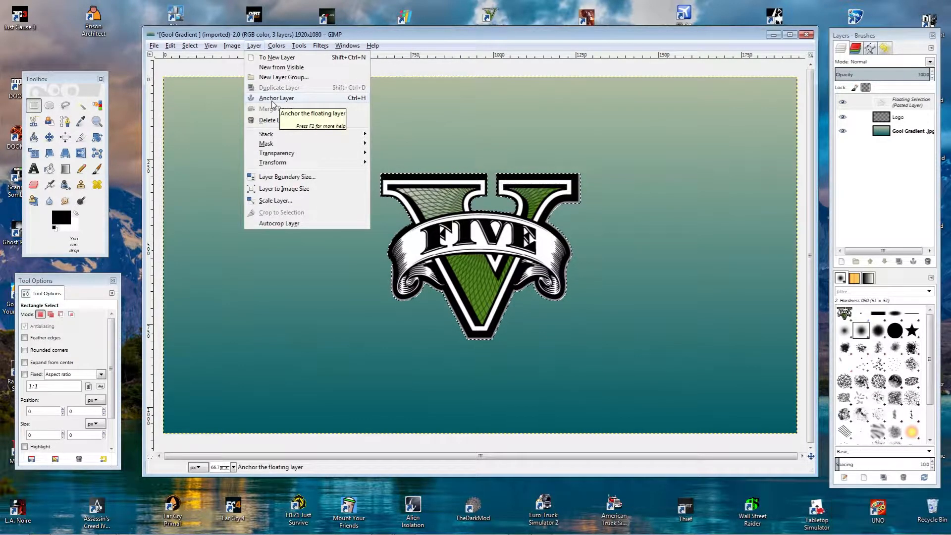
pyautogui.click(272, 101)
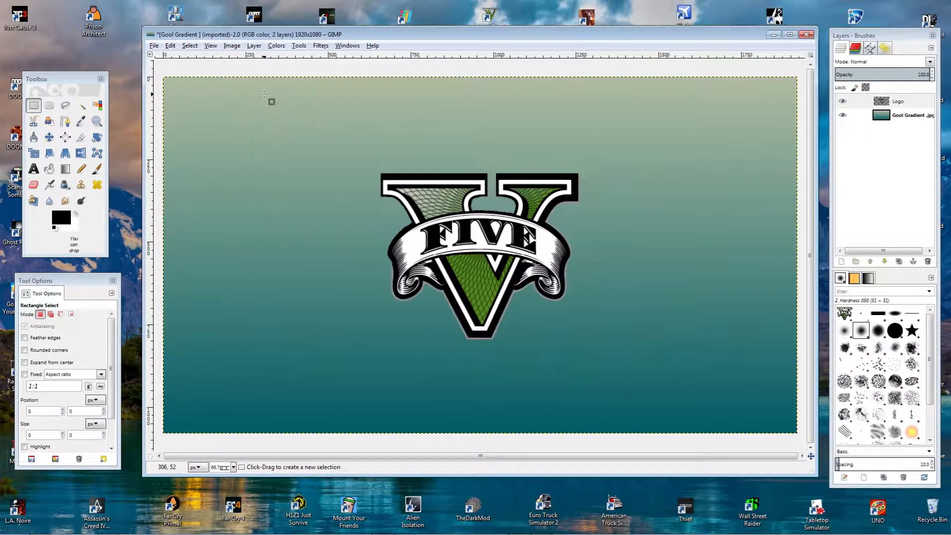
pyautogui.click(900, 102)
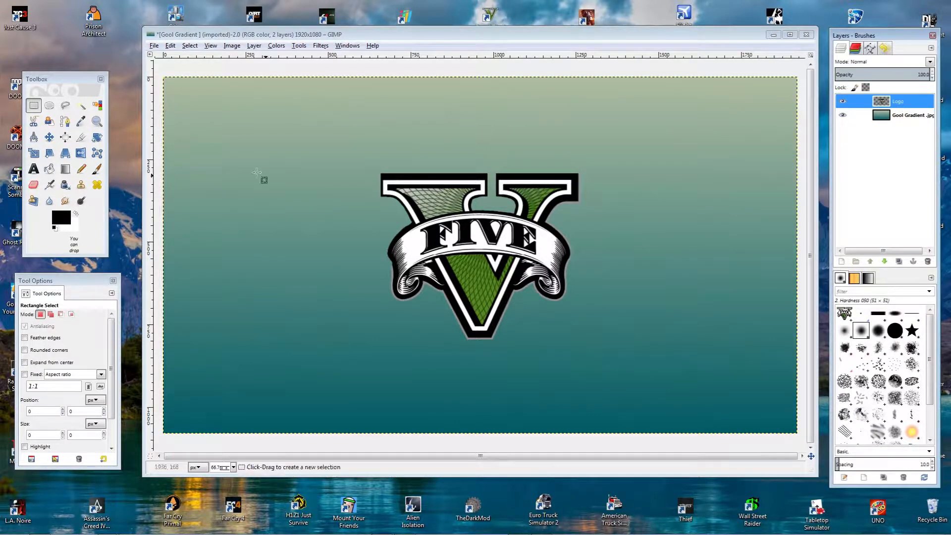
# Switch to Fuzzy Select and toggle the gradient layer's visibility to check the transparent area around the logo, leaving the layer shown.
pyautogui.click(81, 106)
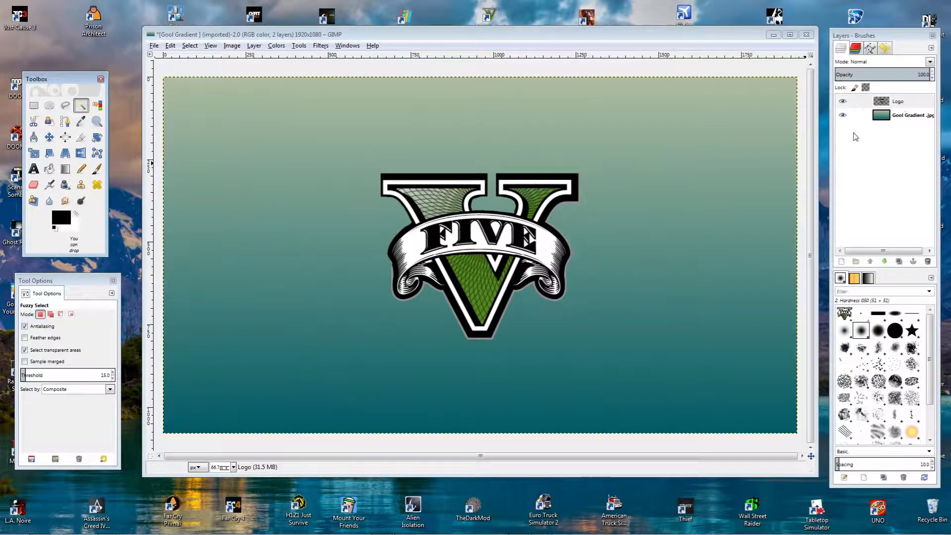
pyautogui.click(842, 116)
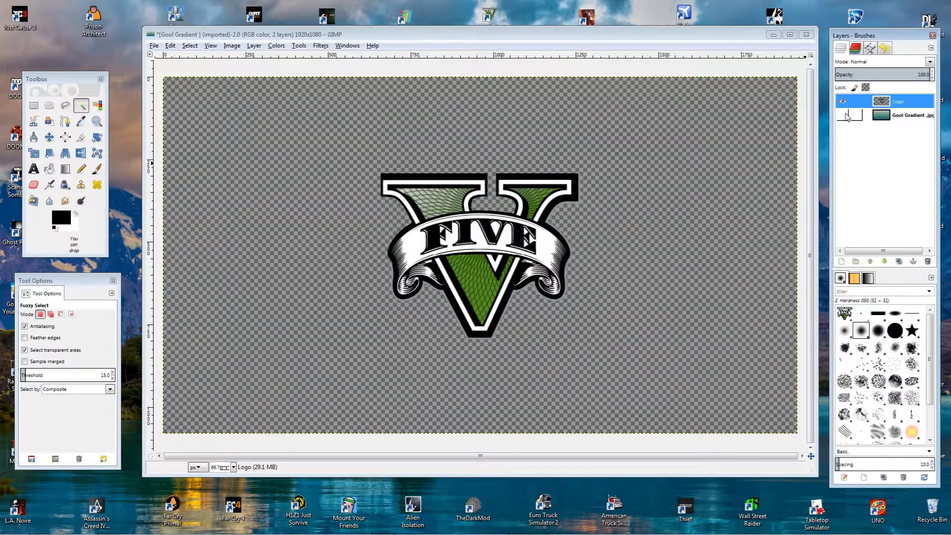
pyautogui.click(847, 117)
pyautogui.click(846, 117)
pyautogui.click(847, 117)
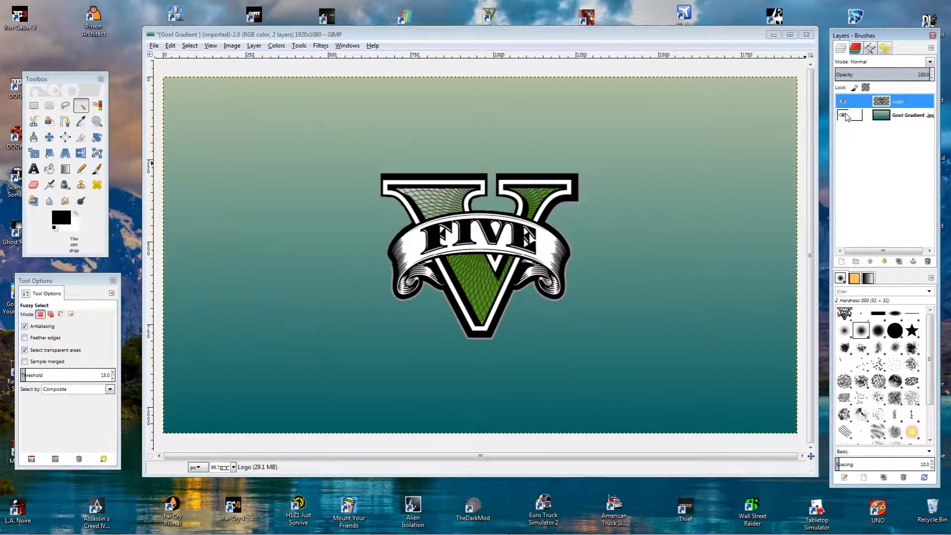
# Select the transparent area around the logo with Fuzzy Select and invert the selection to cover only the logo.
pyautogui.click(608, 186)
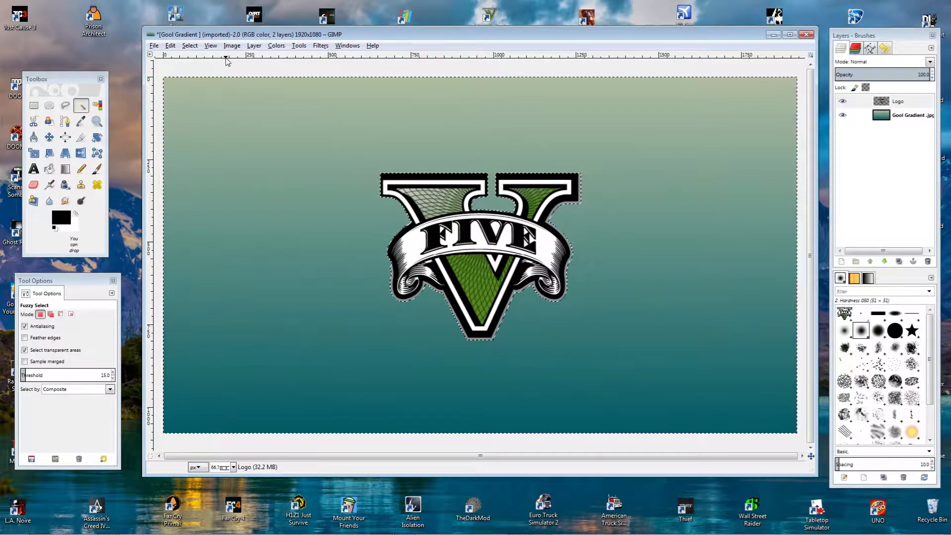
pyautogui.click(192, 46)
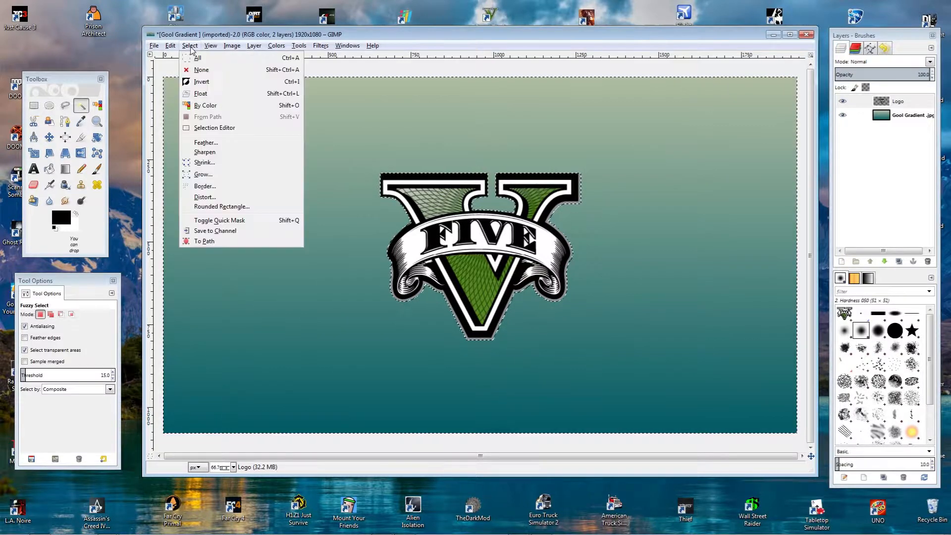
pyautogui.click(199, 83)
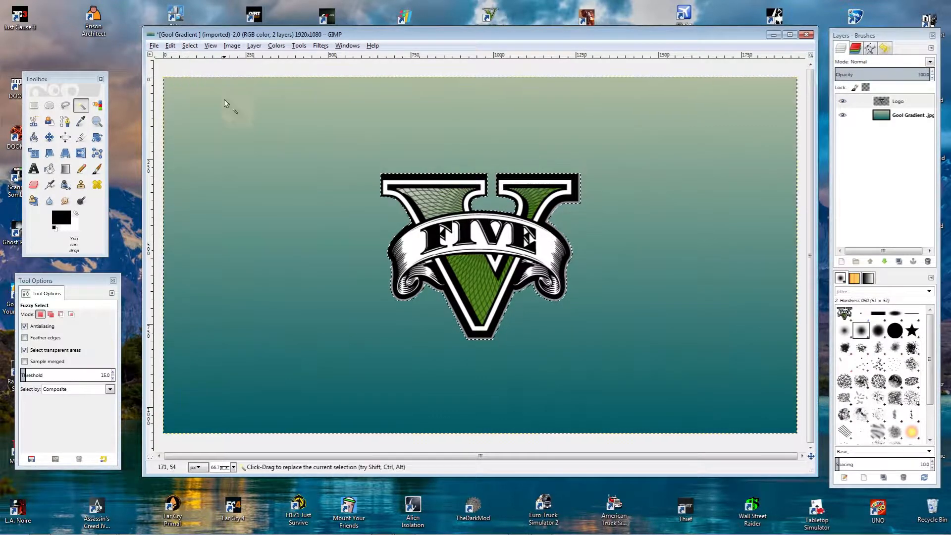
# Try scaling the selected logo to 626 × 508 px and shearing it with an X magnitude of 9, without applying either transform.
pyautogui.click(33, 153)
pyautogui.click(389, 189)
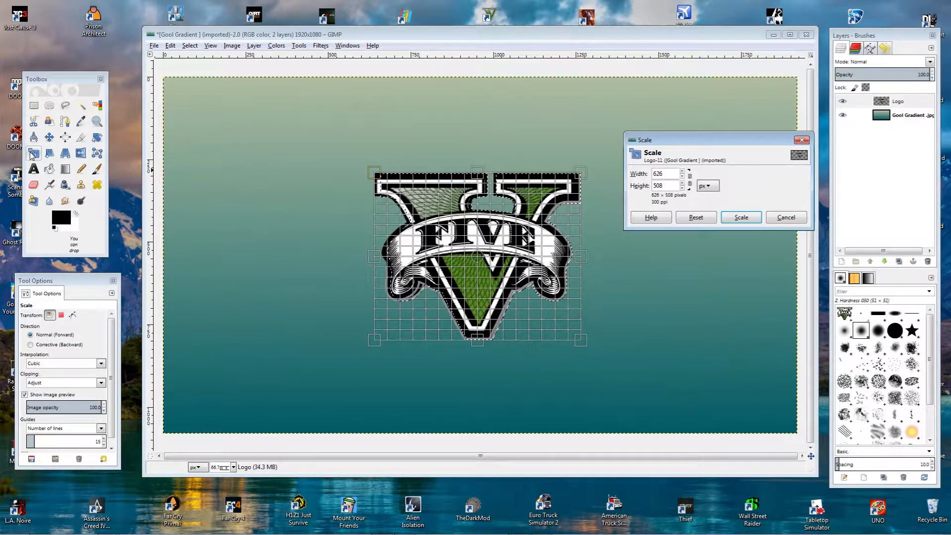
pyautogui.click(49, 153)
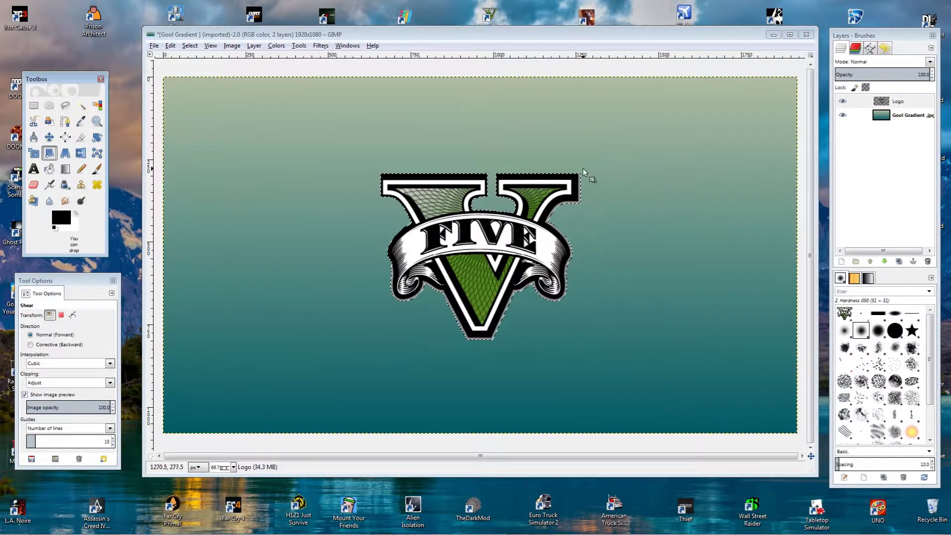
pyautogui.moveTo(582, 168); pyautogui.dragTo(572, 123)
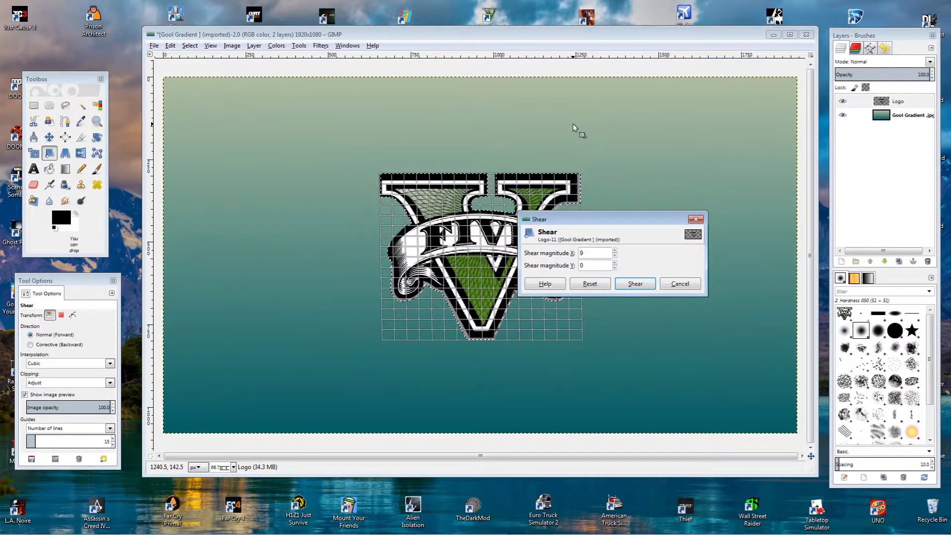
# Flip the selected logo horizontally and flip it back to its original orientation.
pyautogui.click(81, 153)
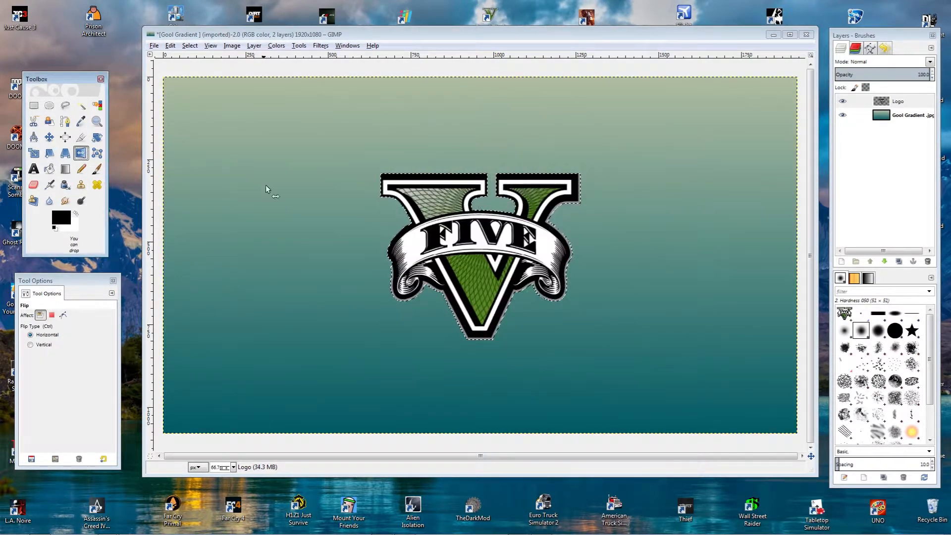
pyautogui.click(607, 184)
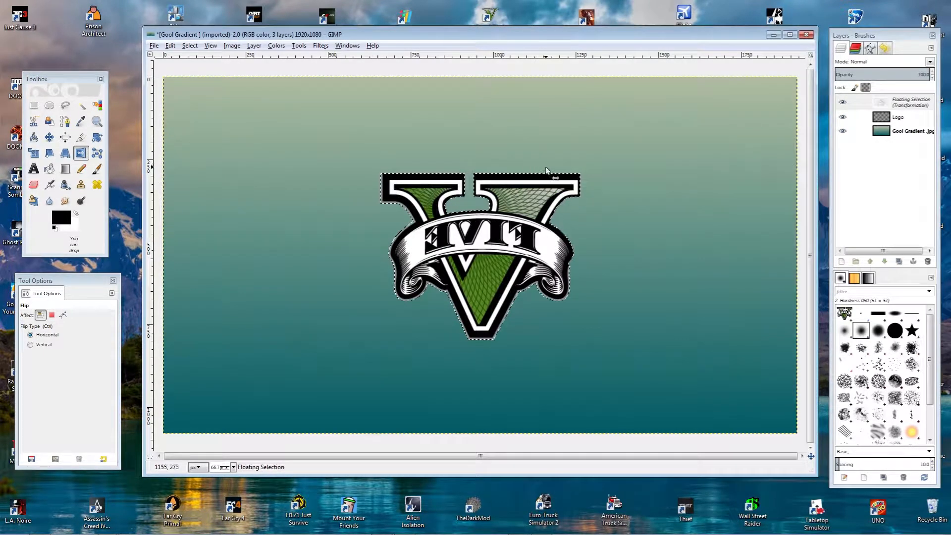
pyautogui.click(681, 174)
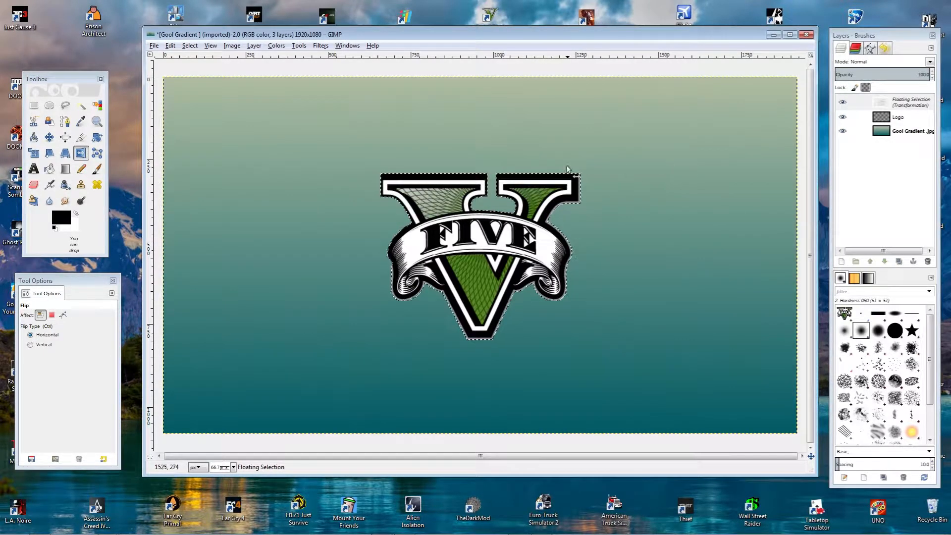
# Flip the selected logo horizontally and try rotating it by 0.56° without applying the rotation.
pyautogui.click(748, 168)
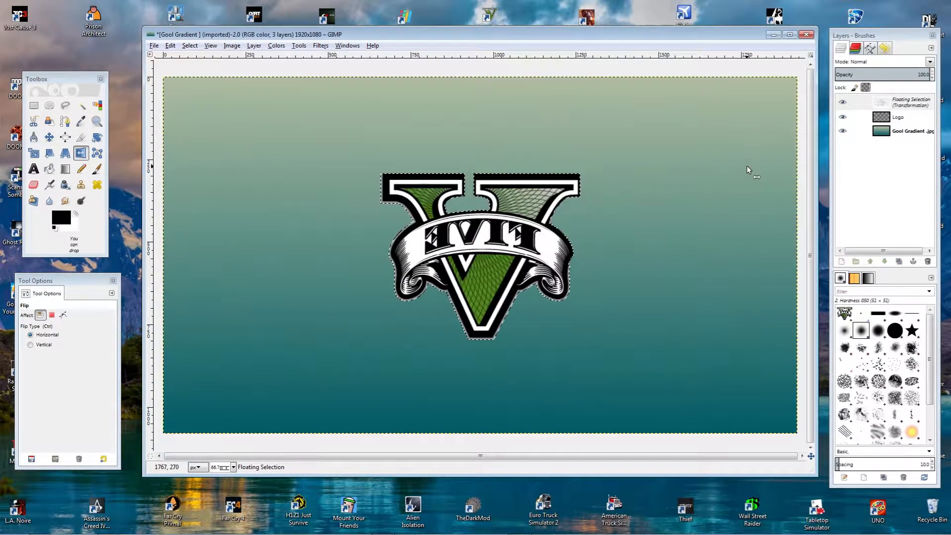
pyautogui.click(97, 137)
pyautogui.moveTo(572, 198); pyautogui.dragTo(593, 201)
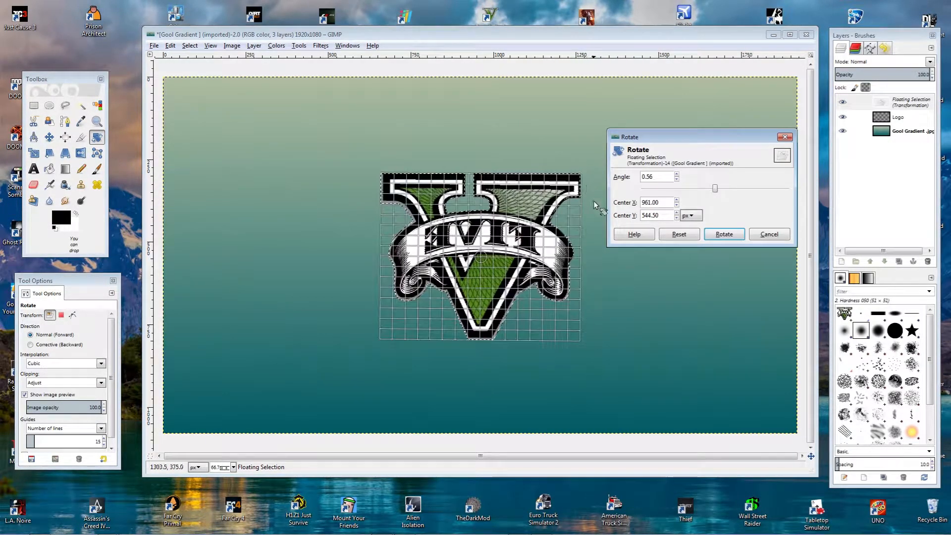
pyautogui.click(781, 234)
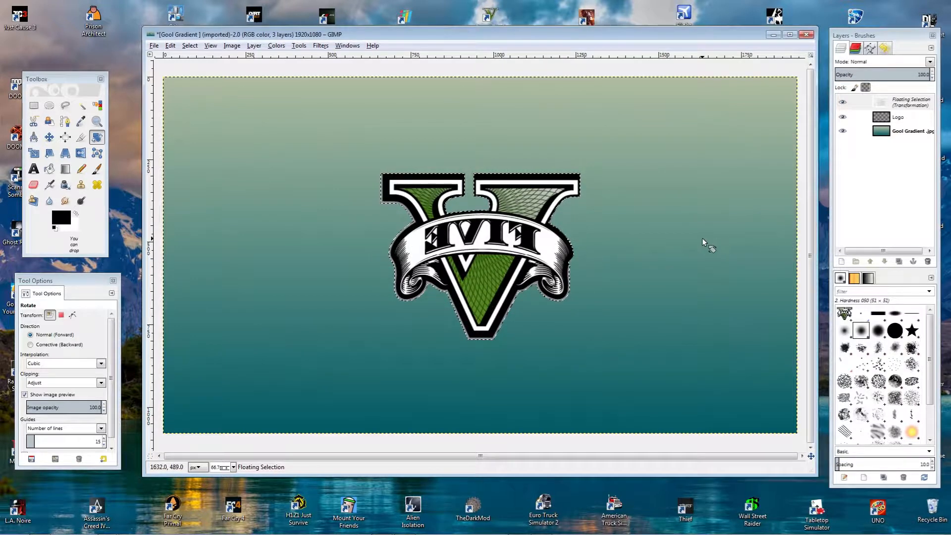
# Scale the selected logo down to 441 × 373 px.
pyautogui.click(33, 154)
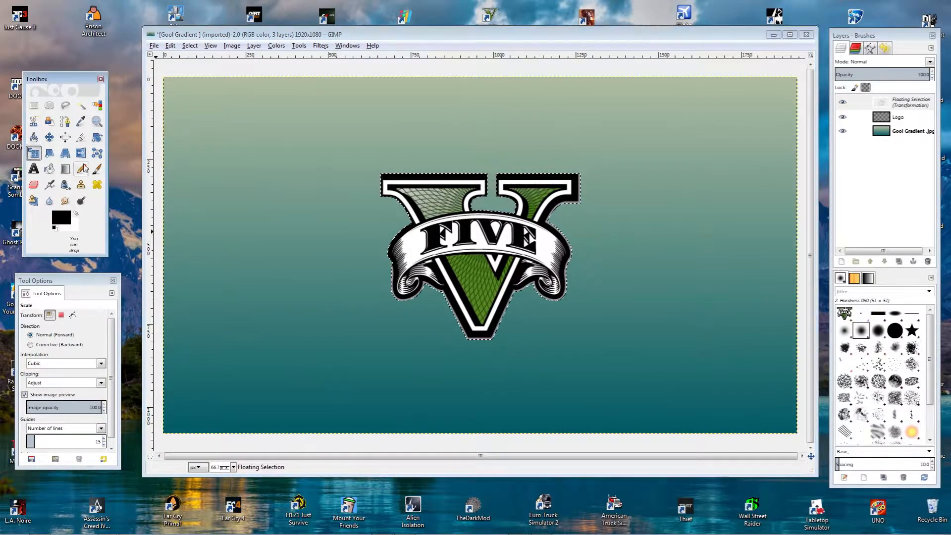
pyautogui.moveTo(590, 325); pyautogui.dragTo(543, 300)
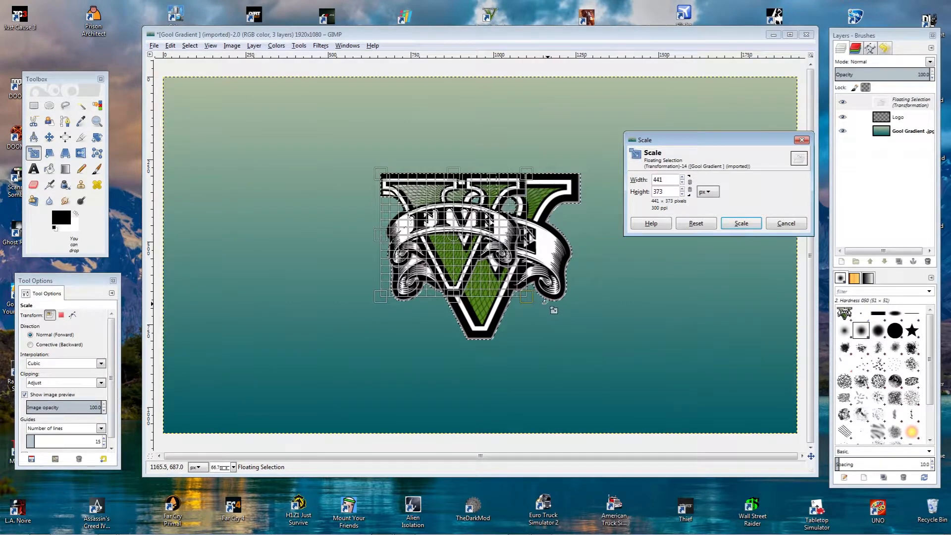
pyautogui.click(741, 223)
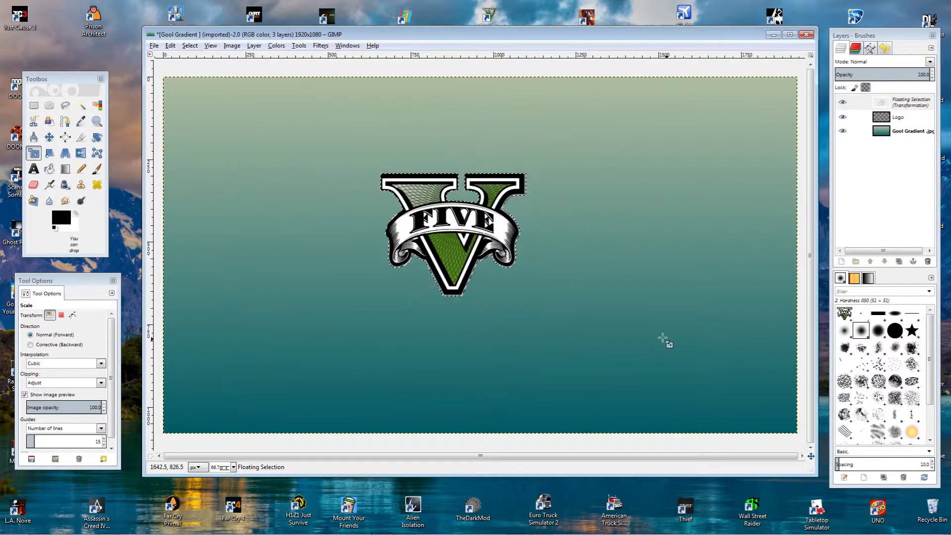
# Move the scaled logo to the middle of the canvas and anchor the floating selection to the Logo layer.
pyautogui.click(49, 137)
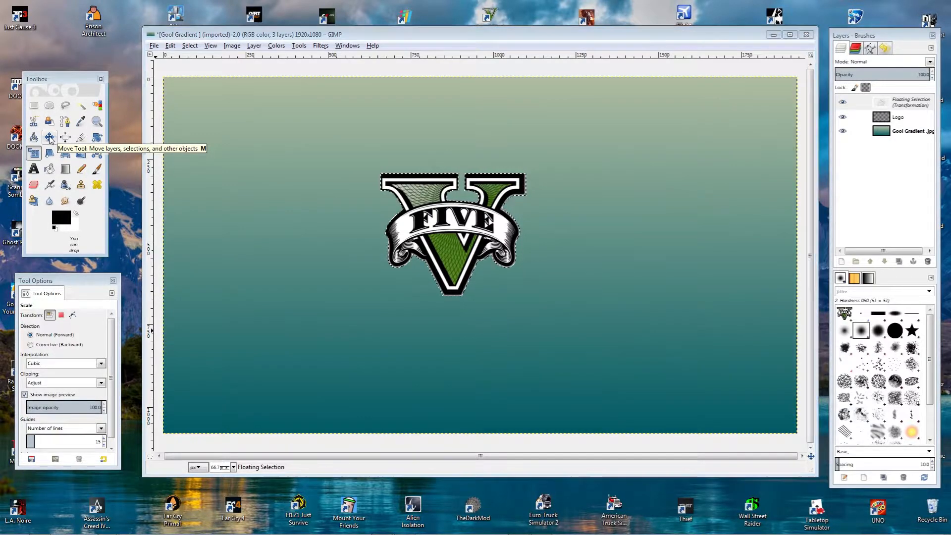
pyautogui.moveTo(453, 227); pyautogui.dragTo(478, 262)
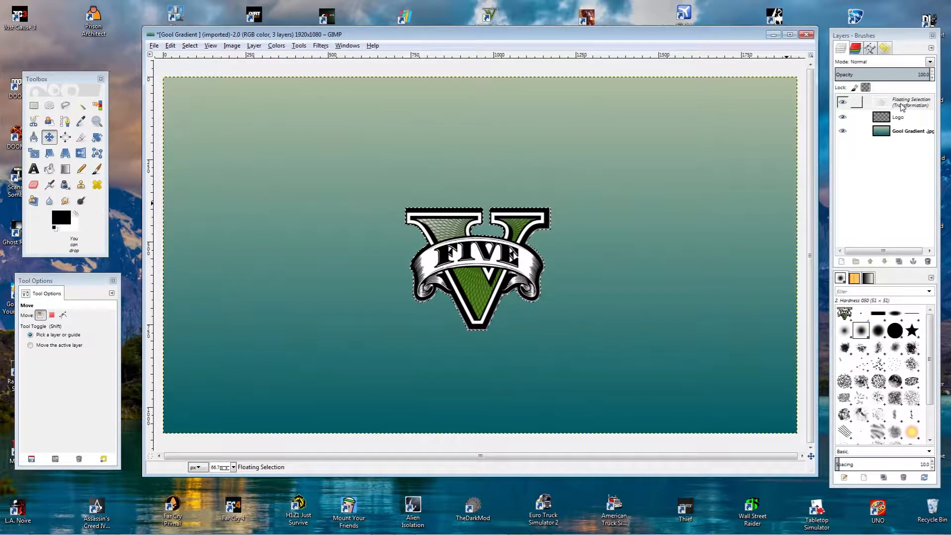
pyautogui.click(254, 45)
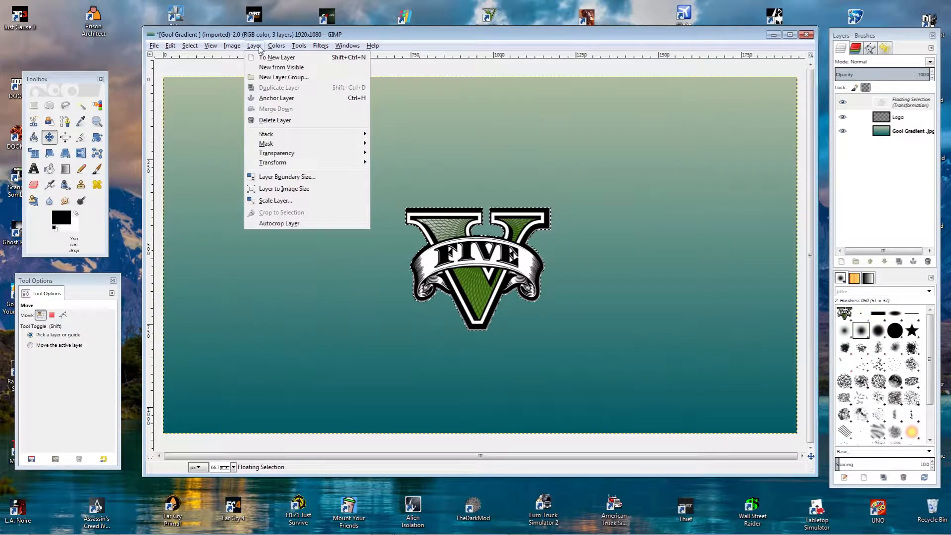
pyautogui.click(272, 99)
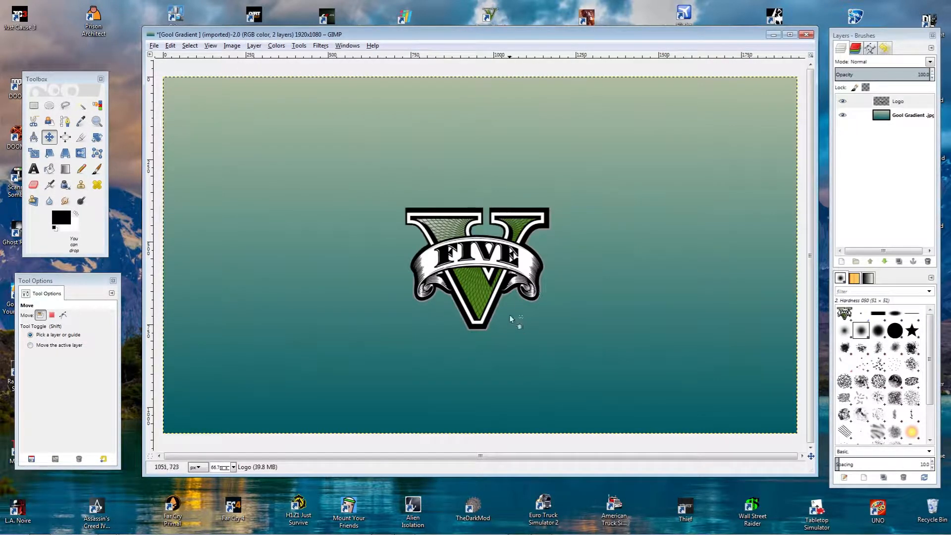
# Select the transparent area around the logo on the Logo layer with Fuzzy Select.
pyautogui.click(896, 104)
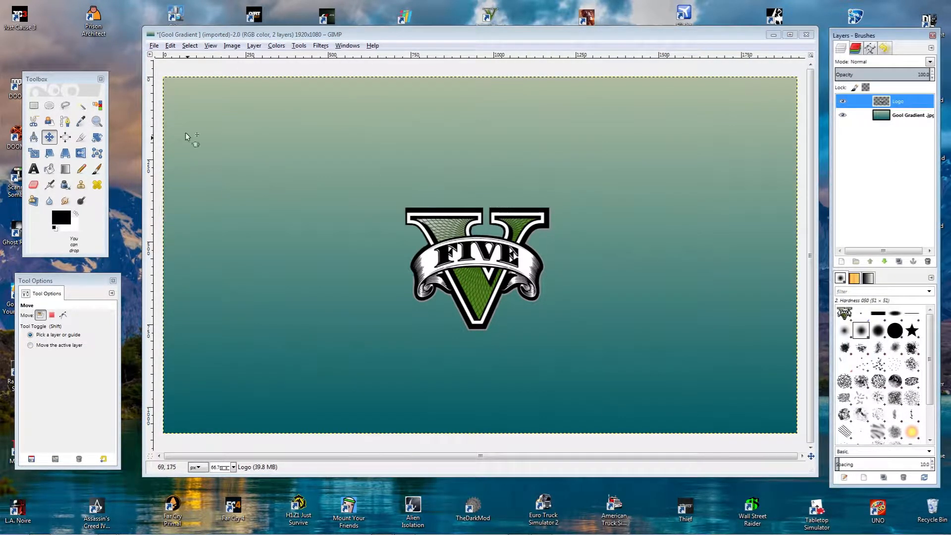
pyautogui.click(81, 106)
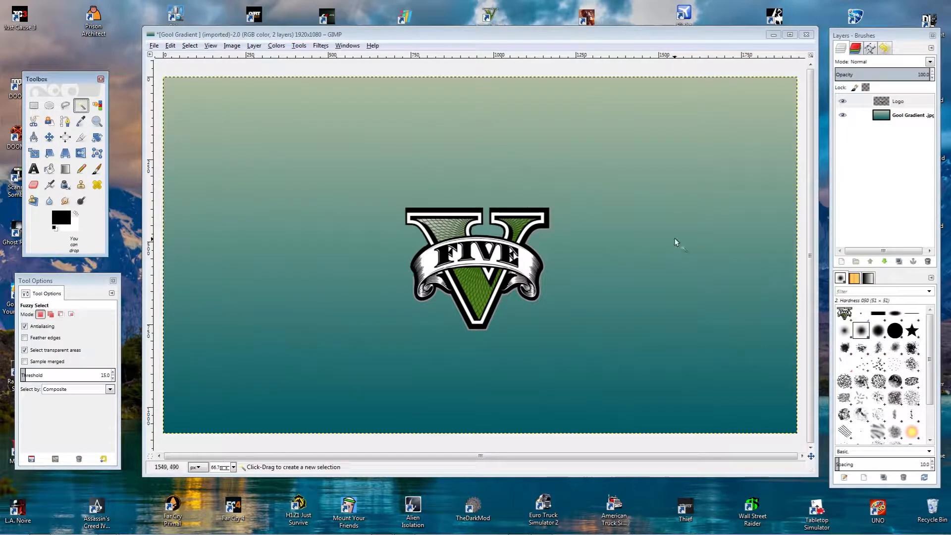
pyautogui.click(623, 230)
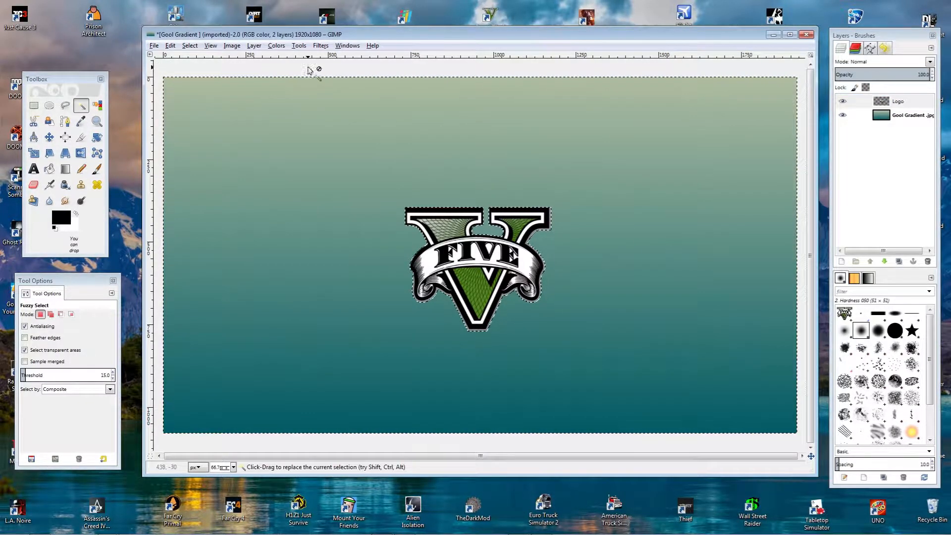
# Try a Drop Shadow with X and Y offsets of 4, blur radius 15 and opacity 60 on the area around the logo, and undo it.
pyautogui.click(320, 45)
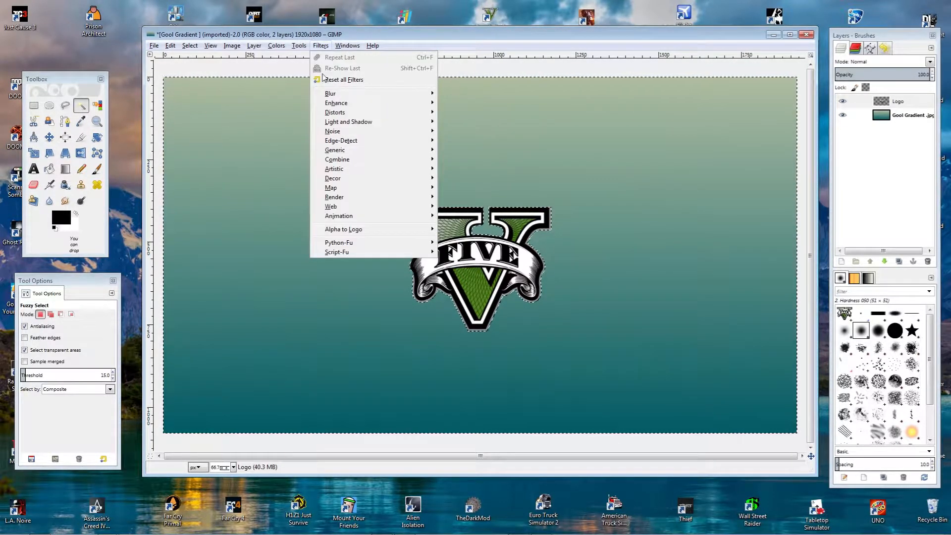
pyautogui.moveTo(411, 123)
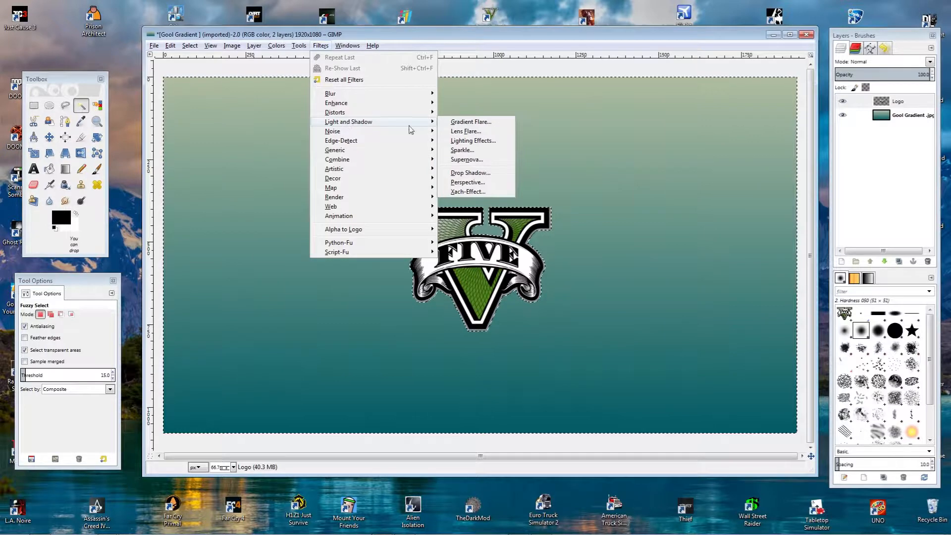
pyautogui.click(471, 173)
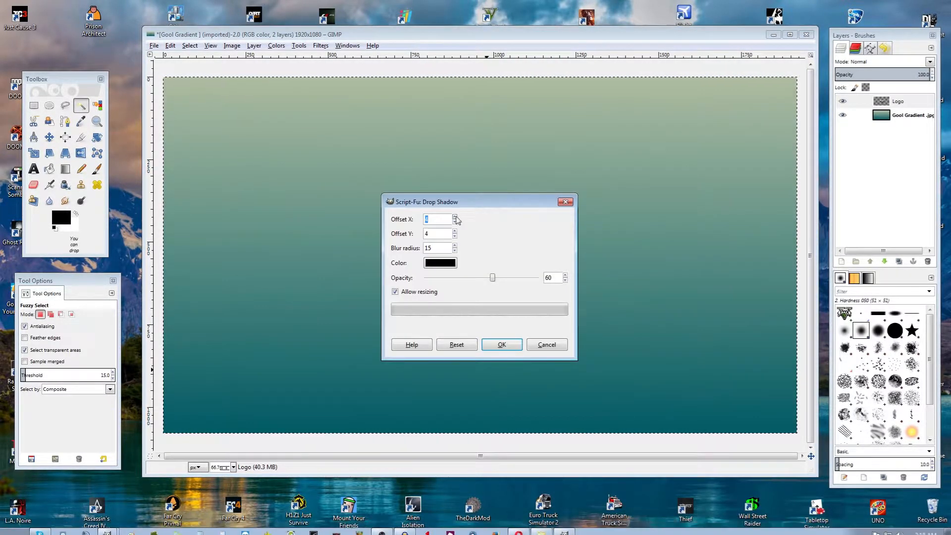
pyautogui.moveTo(452, 202); pyautogui.dragTo(184, 112)
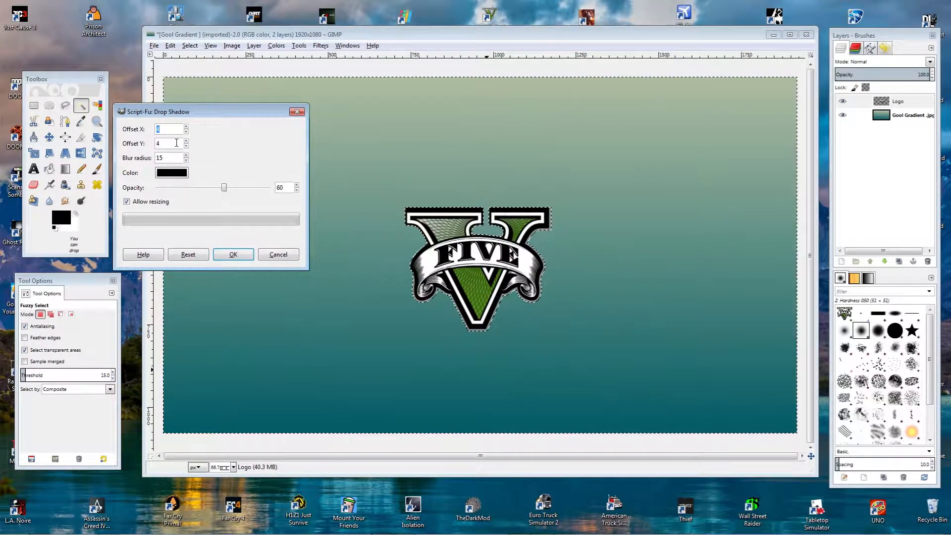
pyautogui.click(234, 254)
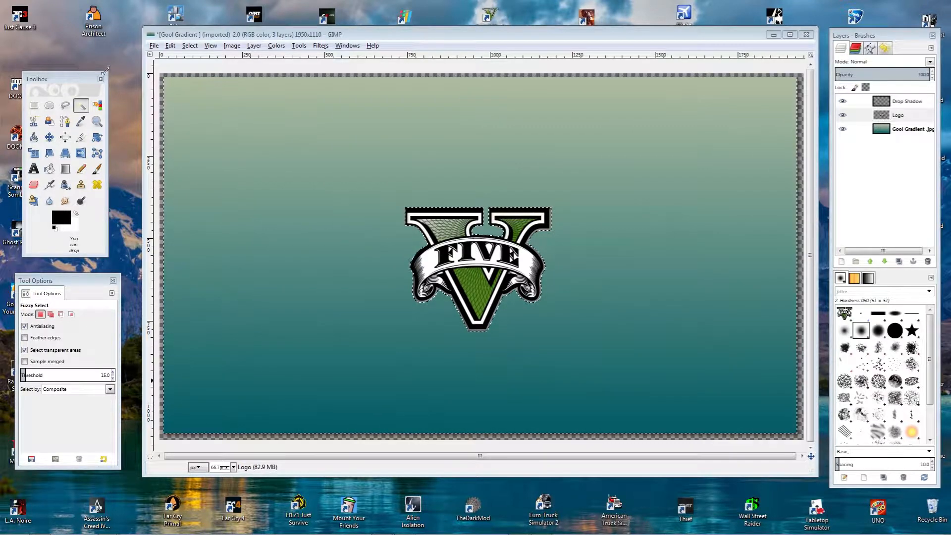
pyautogui.click(170, 46)
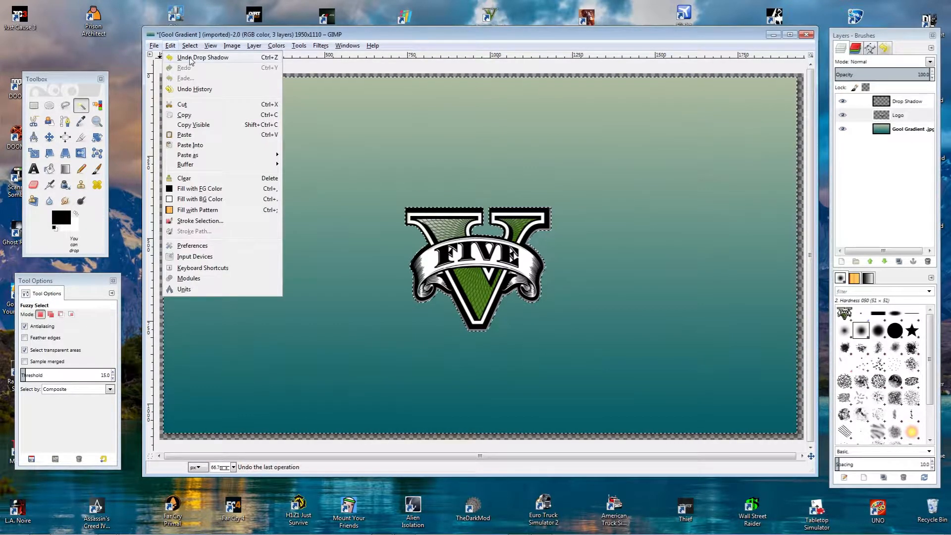
pyautogui.click(190, 58)
# Apply a Drop Shadow to the Logo layer's current selection with X and Y offsets of 13 and blur radius 21, and undo it.
pyautogui.click(898, 104)
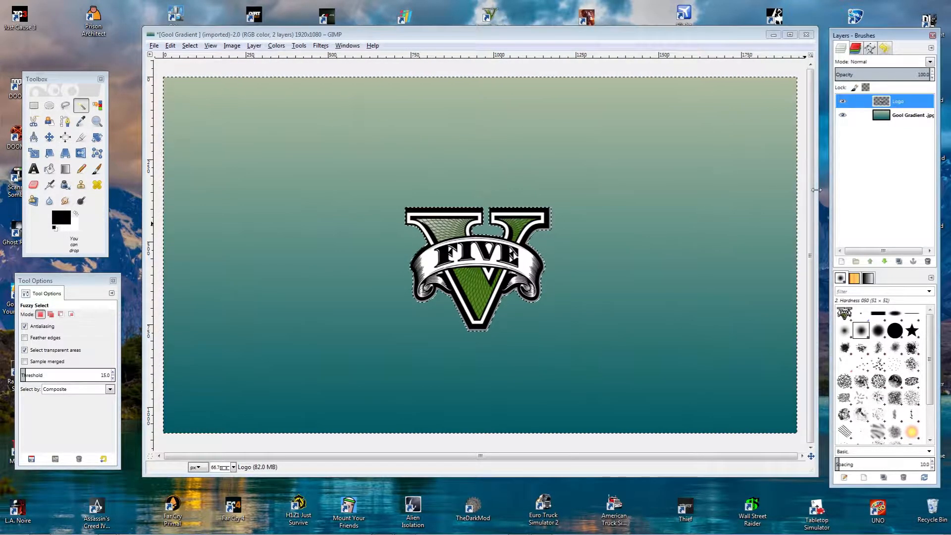
pyautogui.click(317, 46)
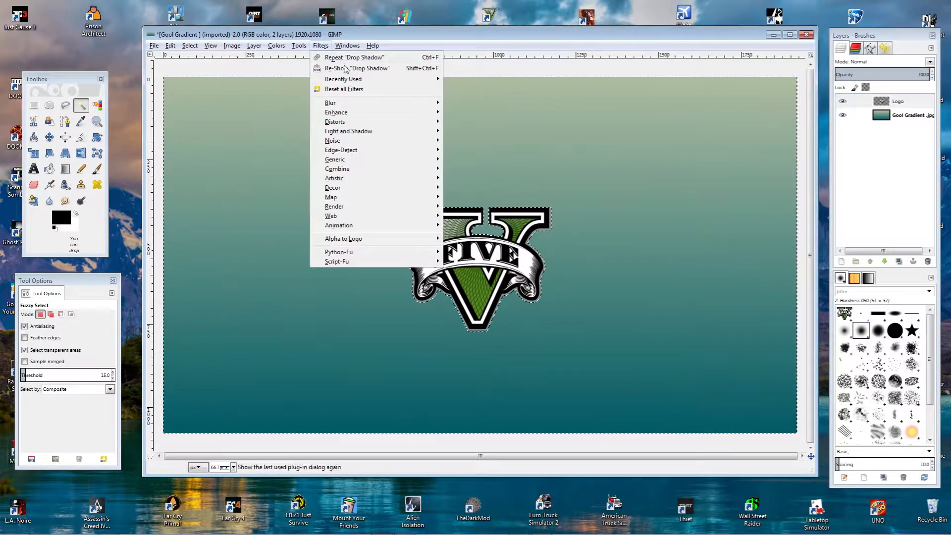
pyautogui.moveTo(357, 131)
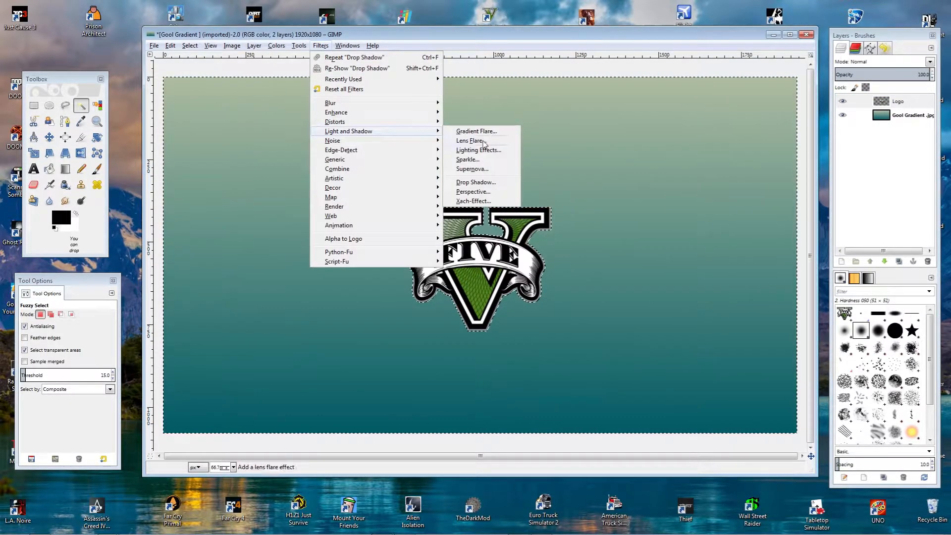
pyautogui.click(487, 183)
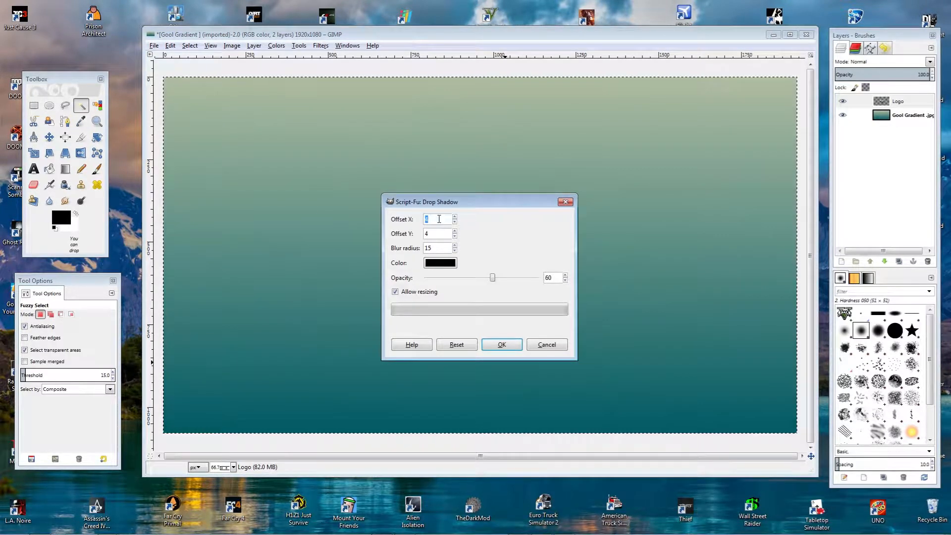
pyautogui.write('13')
pyautogui.press('Tab')
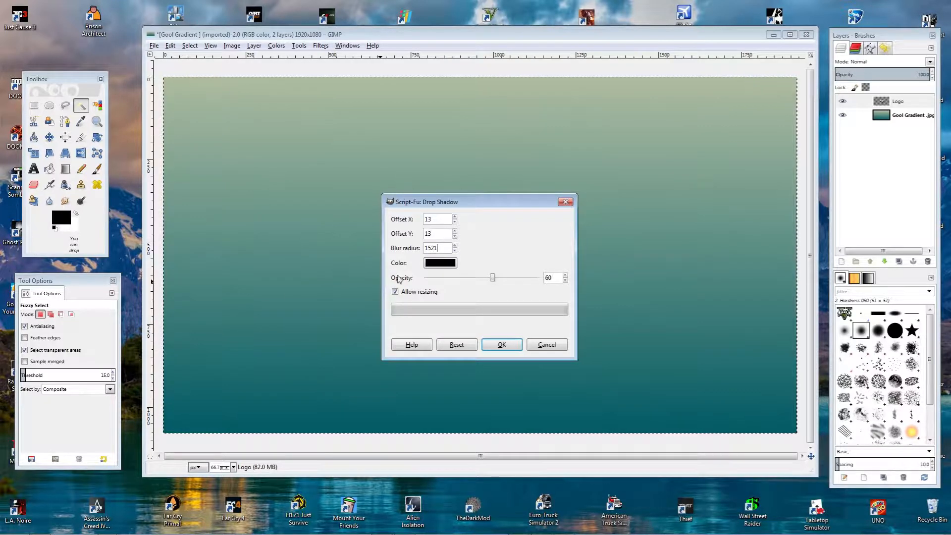
pyautogui.write('2')
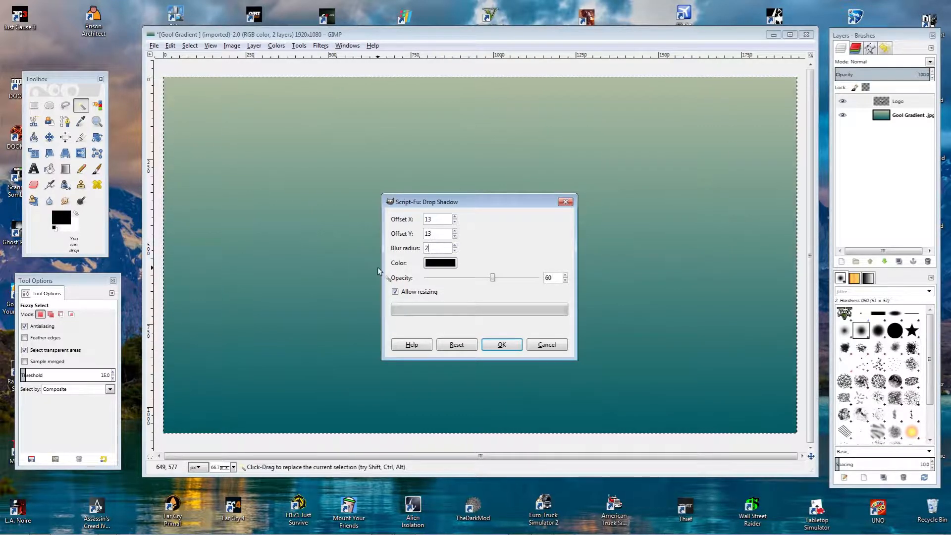
pyautogui.write('1')
pyautogui.click(501, 345)
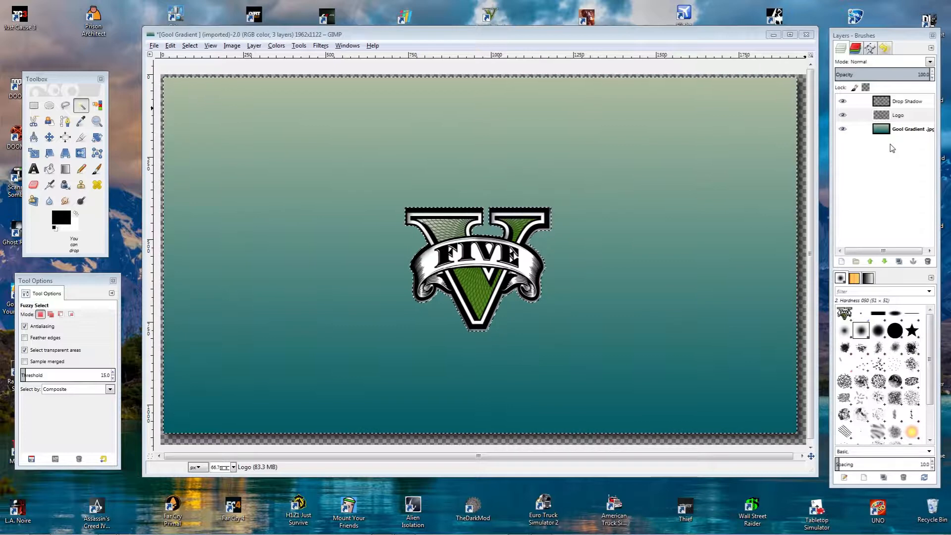
pyautogui.click(170, 45)
pyautogui.click(181, 58)
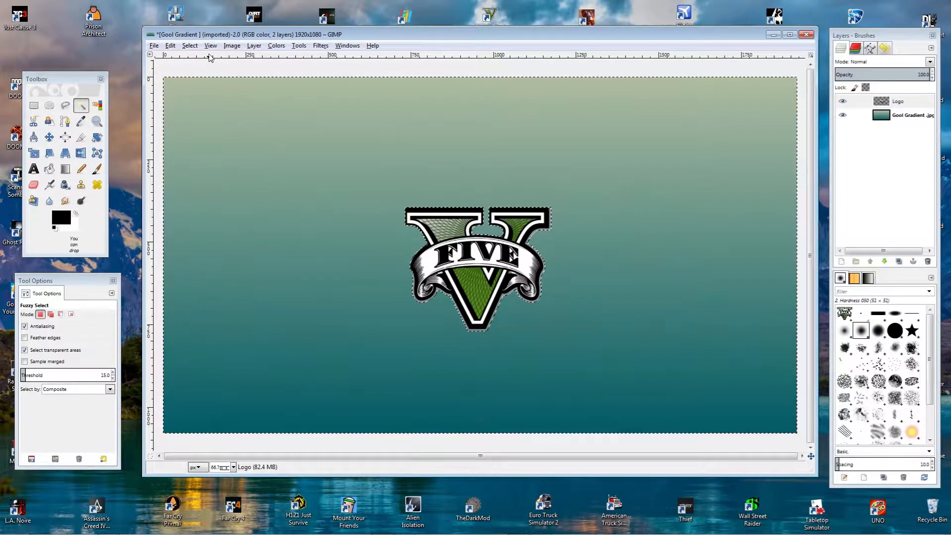
# Invert the selection on the Logo layer to cover only the logo and repeat the Drop Shadow filter with its last settings.
pyautogui.click(897, 101)
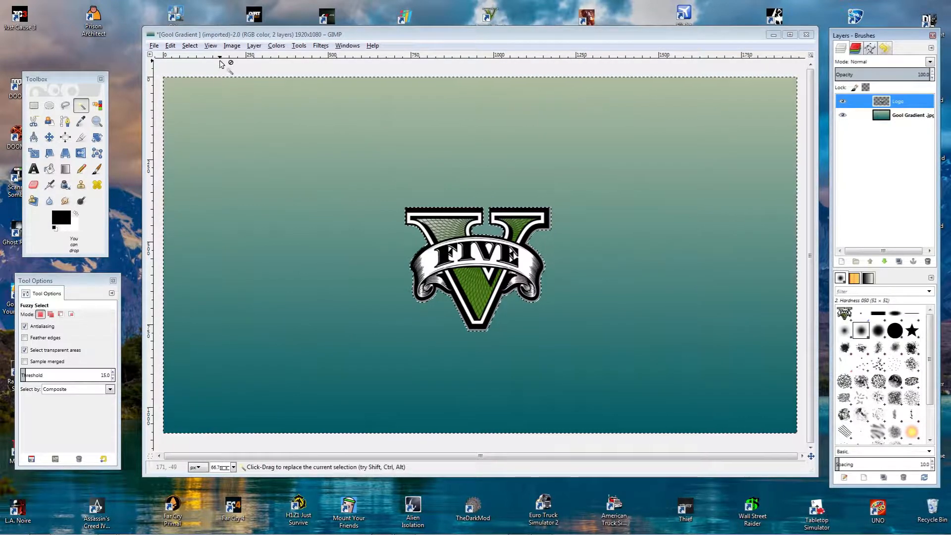
pyautogui.click(190, 46)
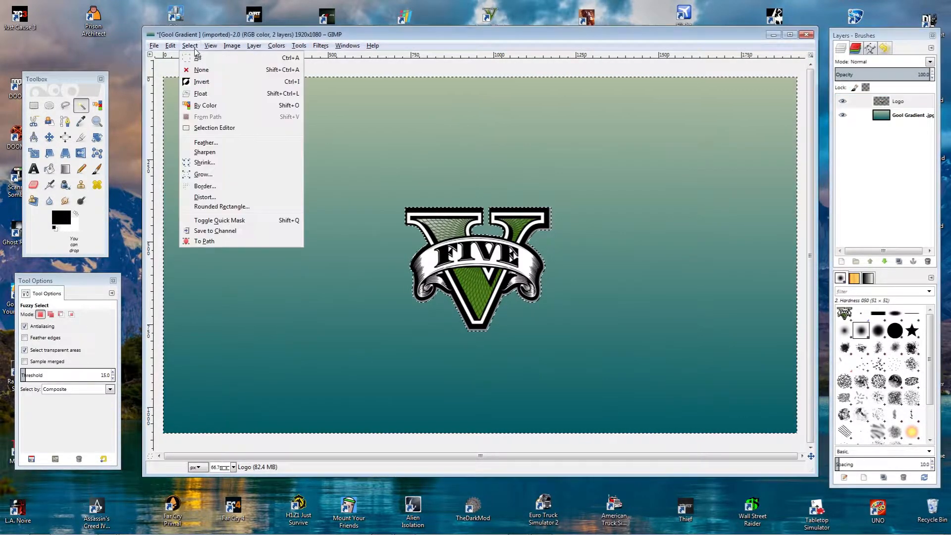
pyautogui.click(203, 82)
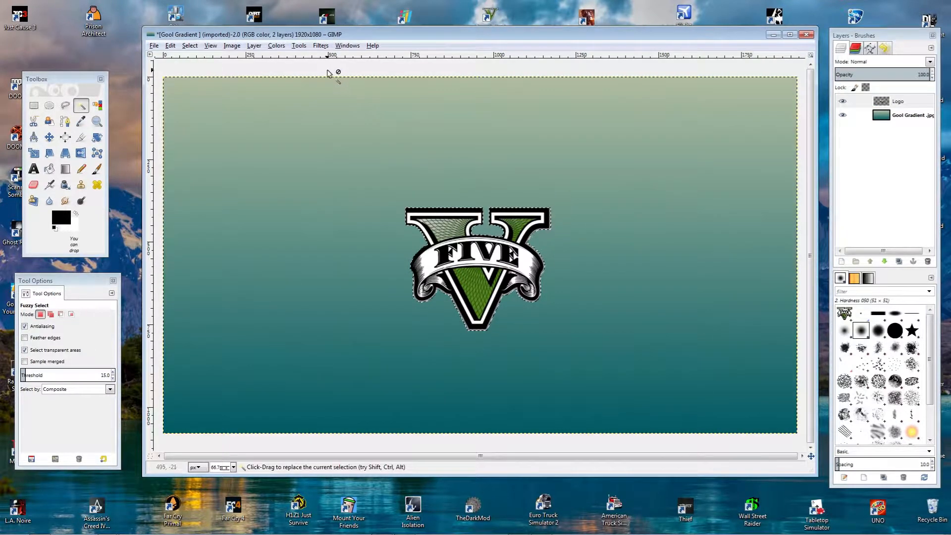
pyautogui.click(320, 45)
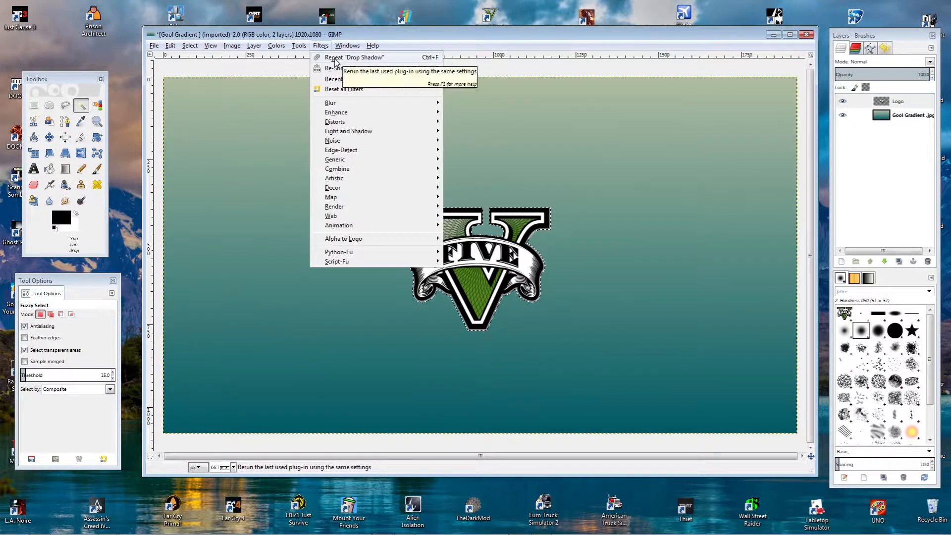
pyautogui.click(335, 59)
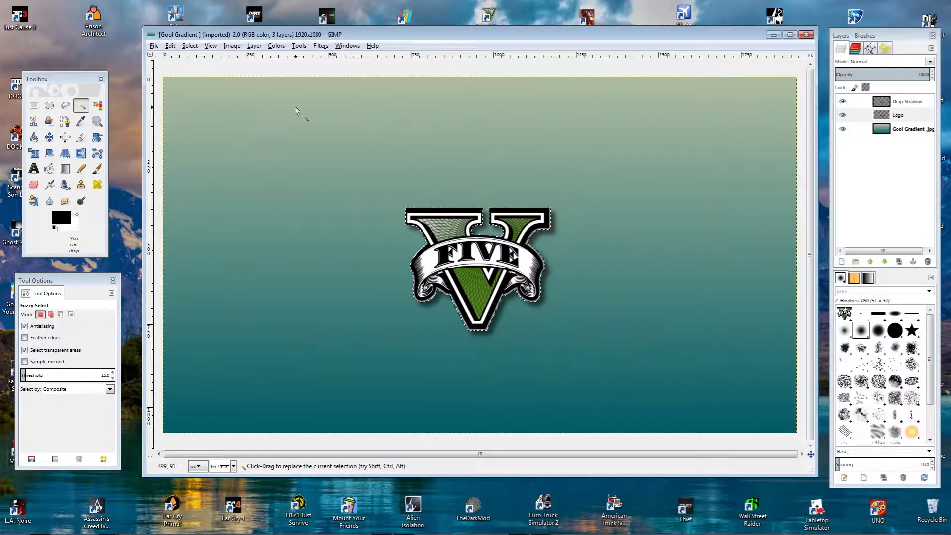
# Open the Save As dialog to look at saving the image in XCF format, and close it without saving.
pyautogui.click(158, 46)
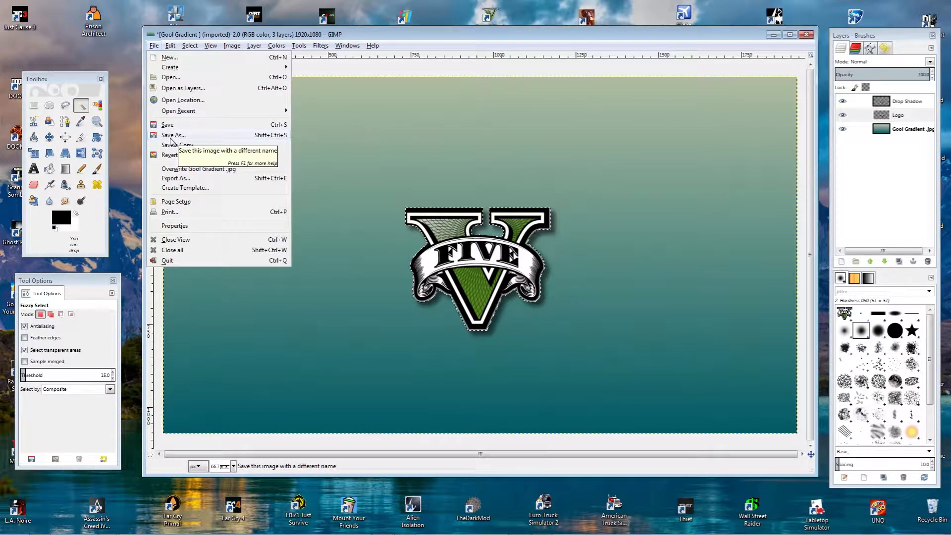
pyautogui.click(171, 136)
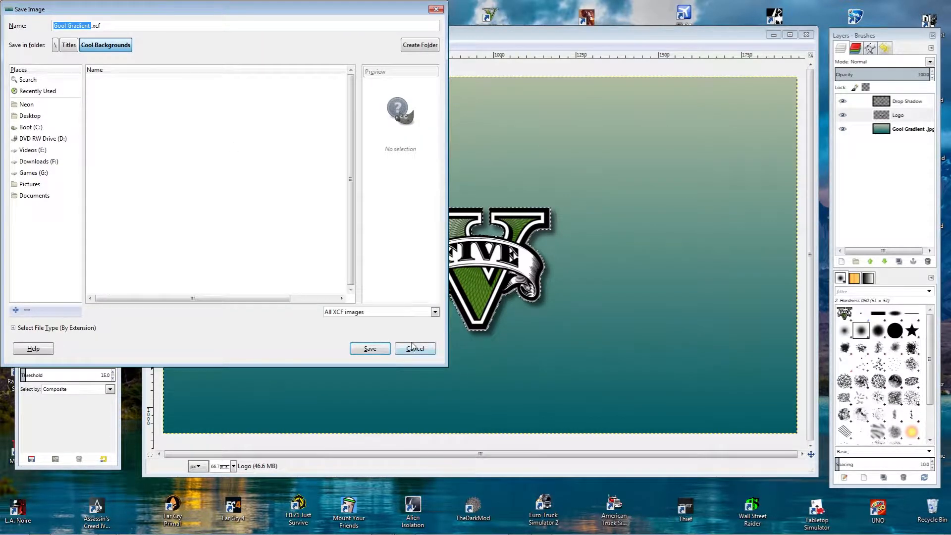
pyautogui.moveTo(247, 13); pyautogui.dragTo(339, 78)
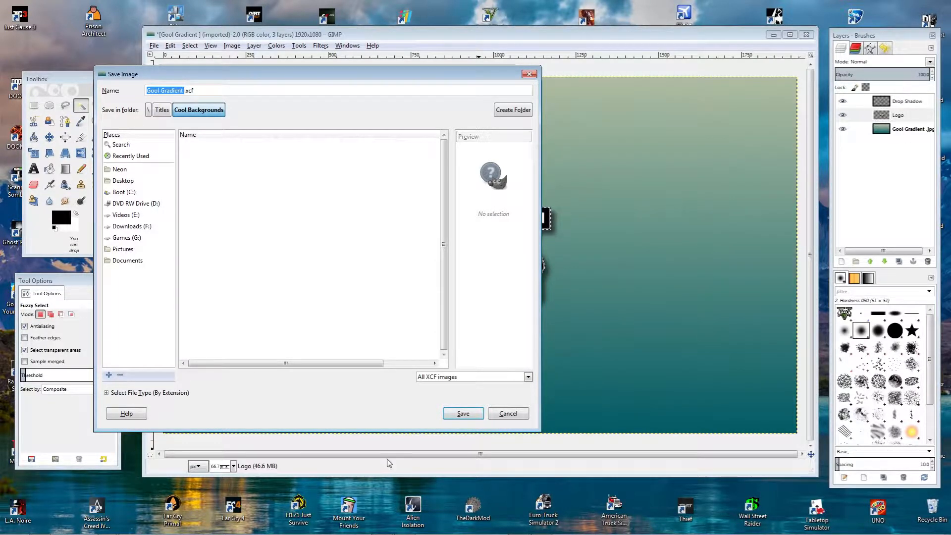
pyautogui.click(505, 414)
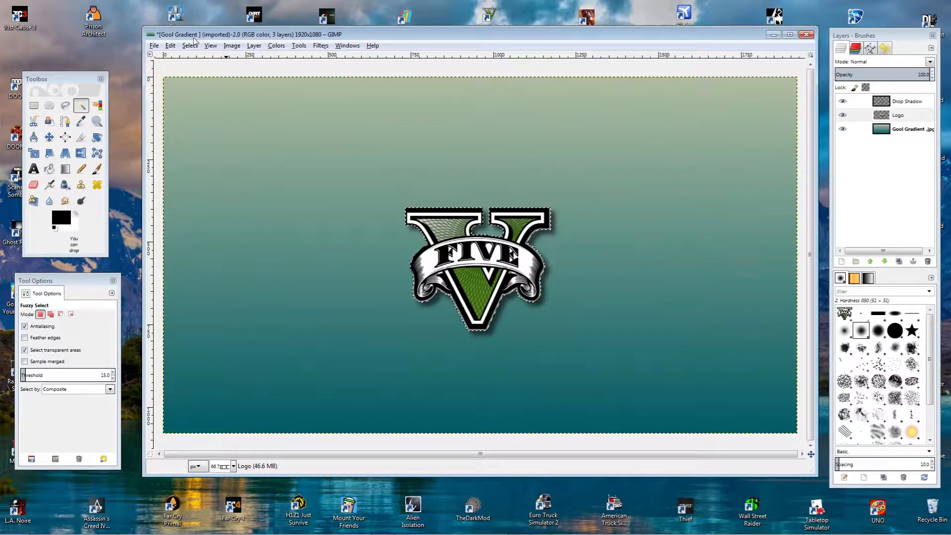
# Try exporting the image with the PNG image file type, look through the other formats, and cancel the export.
pyautogui.click(149, 45)
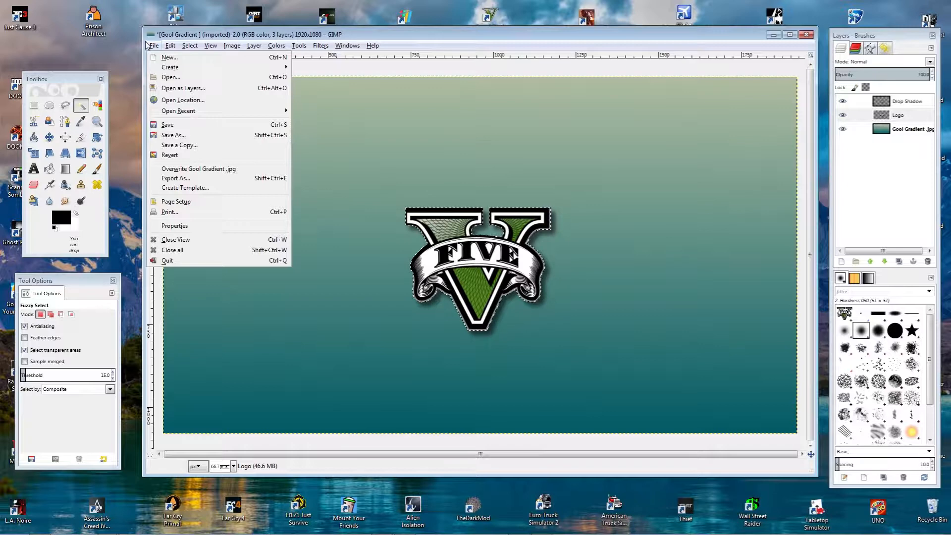
pyautogui.click(183, 178)
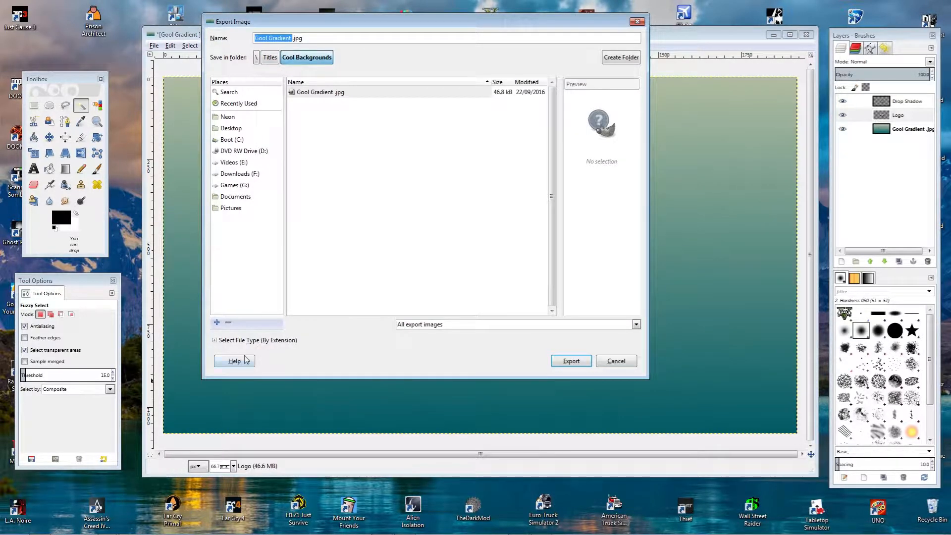
pyautogui.click(214, 340)
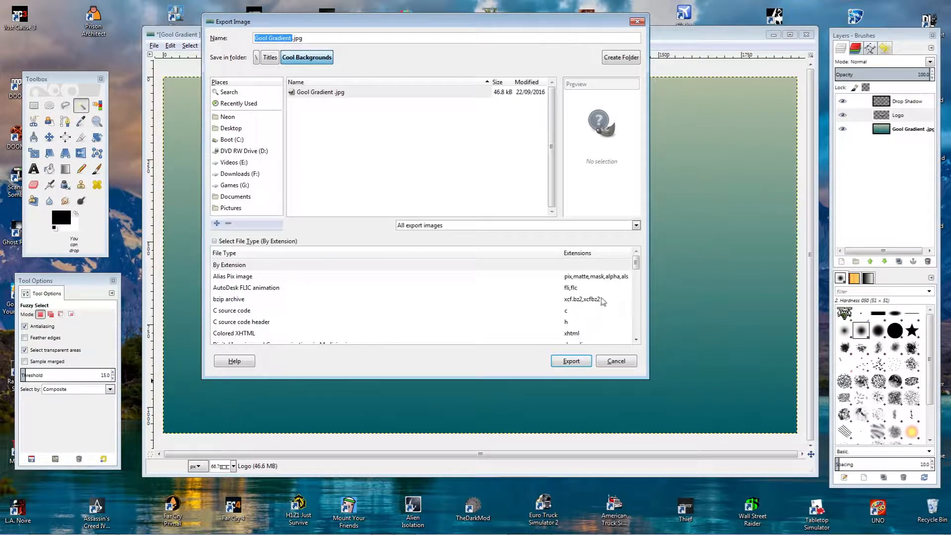
pyautogui.scroll(-2, 639, 272)
pyautogui.moveTo(639, 268); pyautogui.dragTo(646, 305)
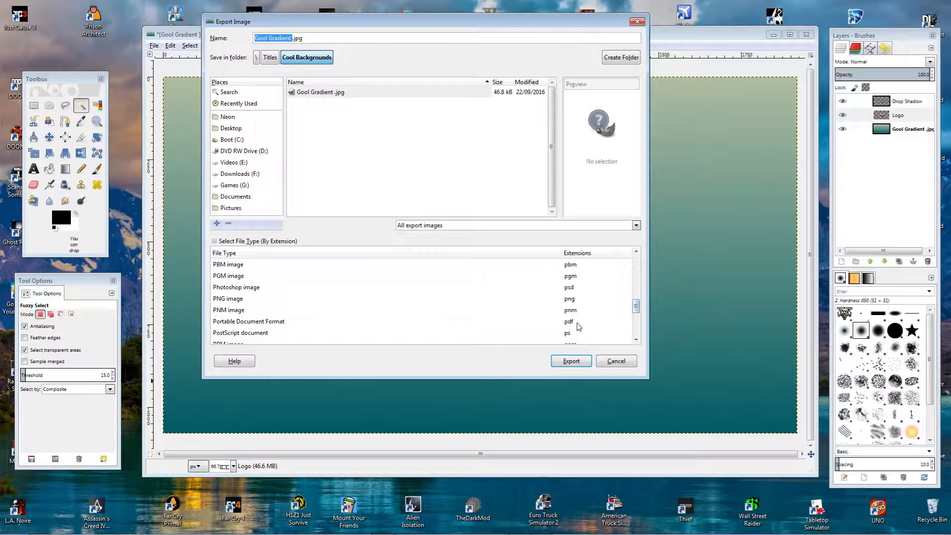
pyautogui.click(564, 299)
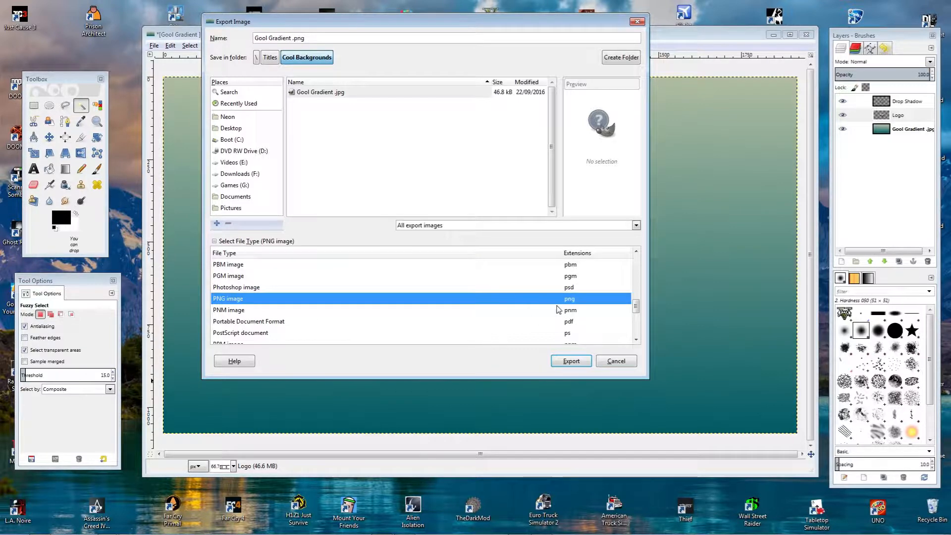
pyautogui.moveTo(636, 321); pyautogui.dragTo(637, 296)
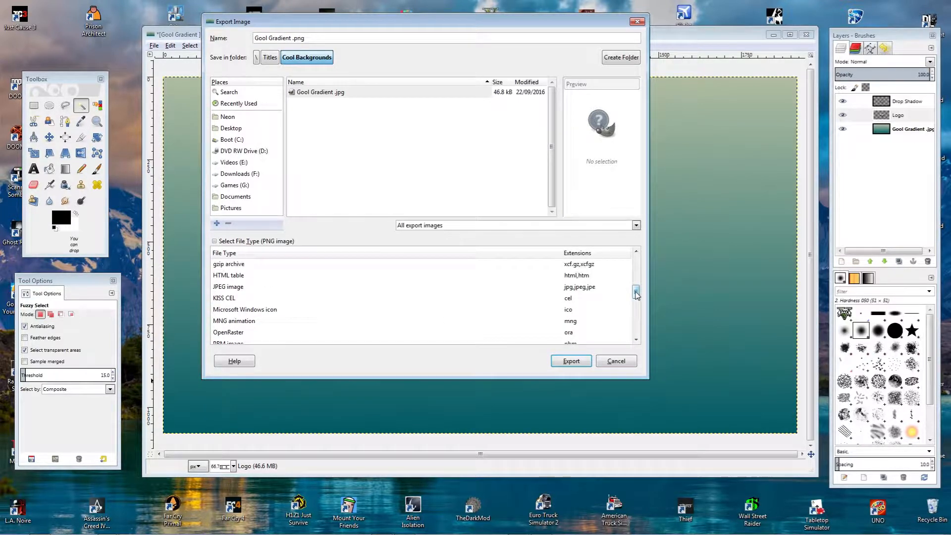
pyautogui.click(614, 360)
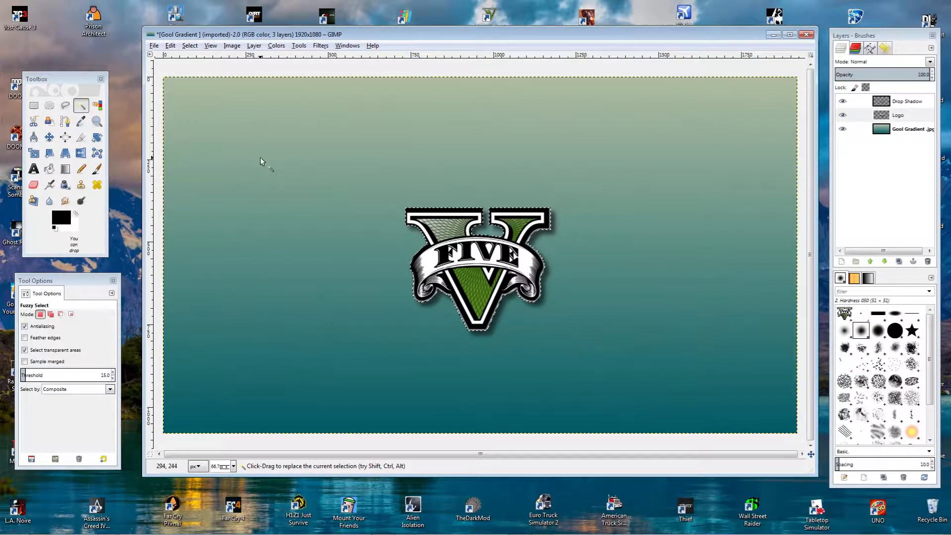
# Set the Paintbrush size to about 192 and try a dab on the gradient outside the logo selection.
pyautogui.click(97, 169)
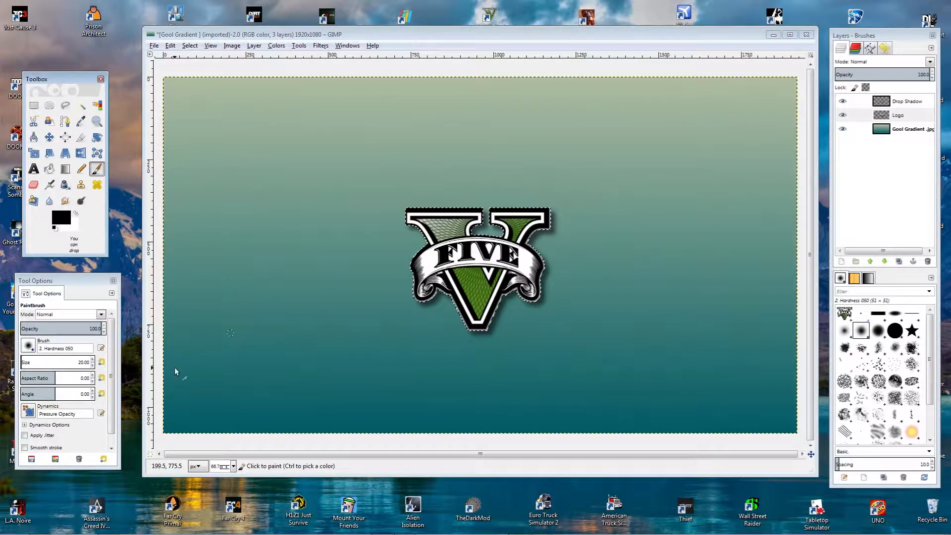
pyautogui.moveTo(29, 362)
pyautogui.mouseDown()
pyautogui.moveTo(43, 363)
pyautogui.moveTo(34, 363)
pyautogui.mouseUp()
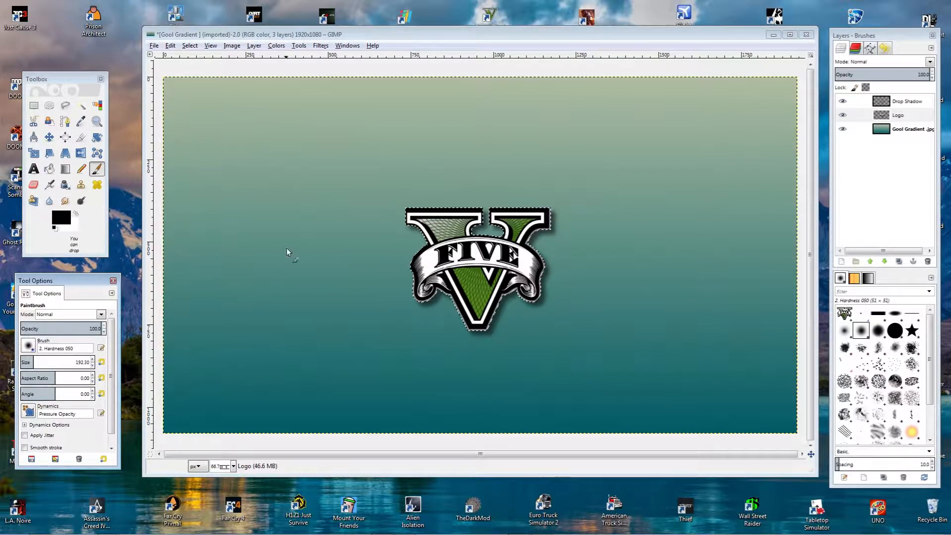
pyautogui.click(308, 202)
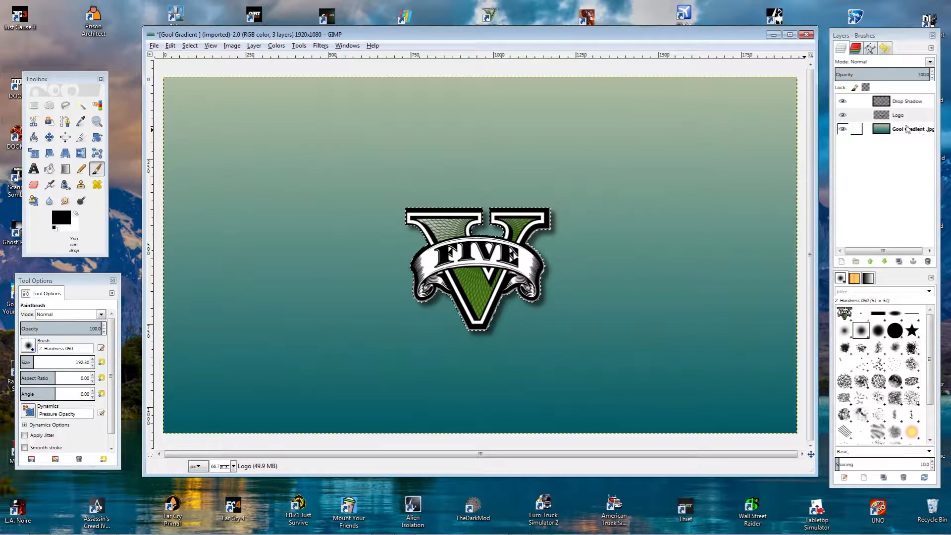
# Move the Logo layer above the Drop Shadow layer and try painting on it outside the selection.
pyautogui.moveTo(899, 116); pyautogui.dragTo(900, 103)
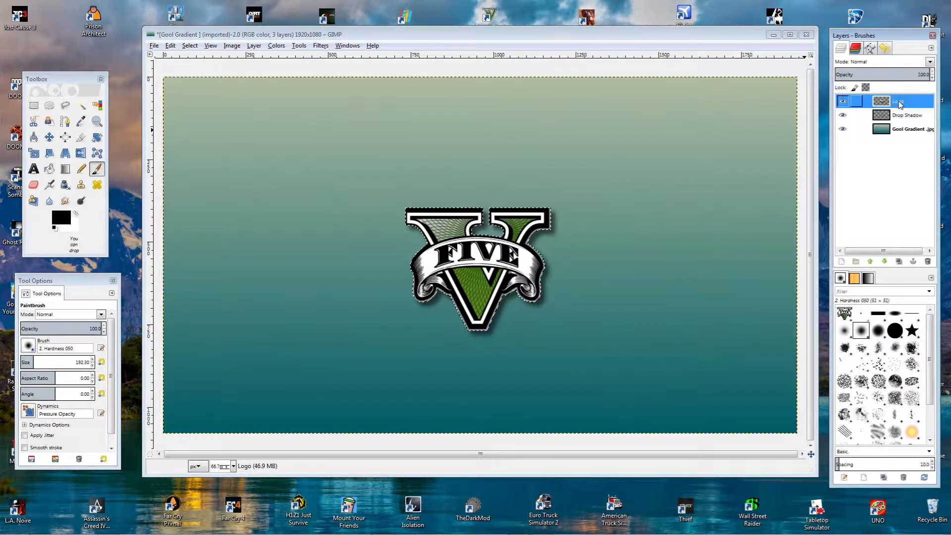
pyautogui.click(301, 204)
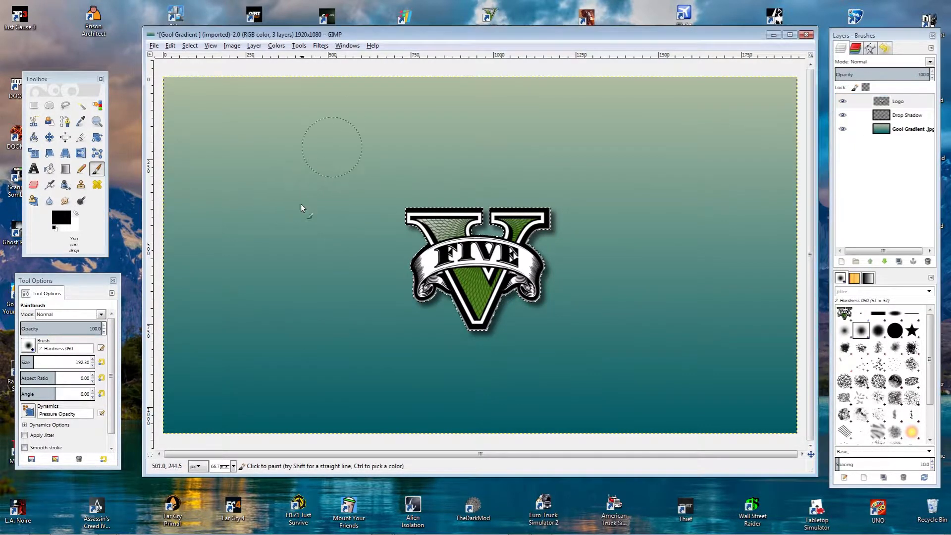
pyautogui.click(899, 103)
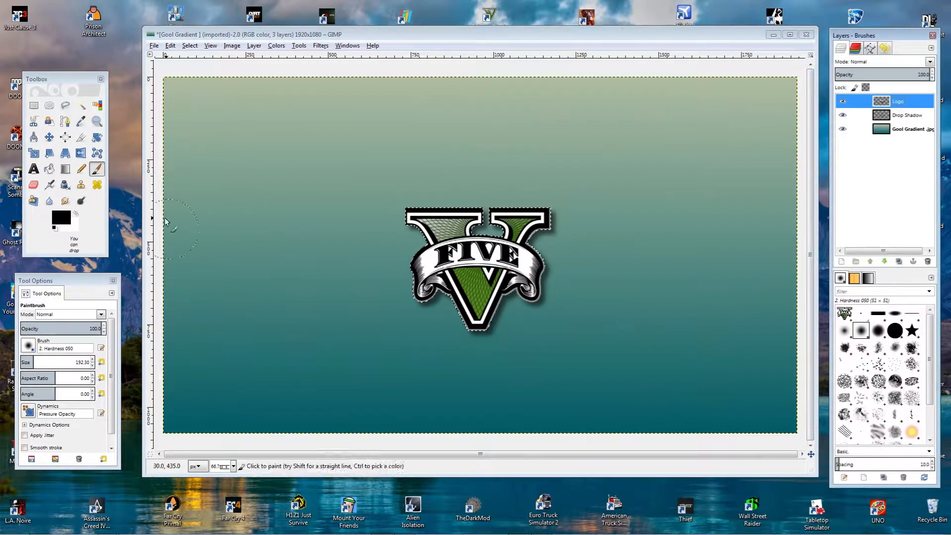
pyautogui.click(287, 190)
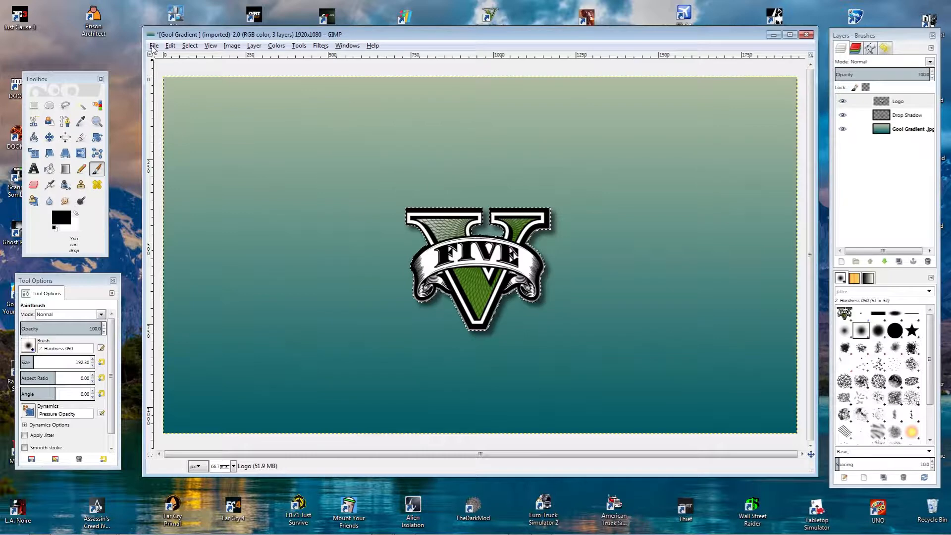
# Create a new 1920 × 1080 px image and close the Gool Gradient image, discarding its changes.
pyautogui.click(154, 46)
pyautogui.click(171, 56)
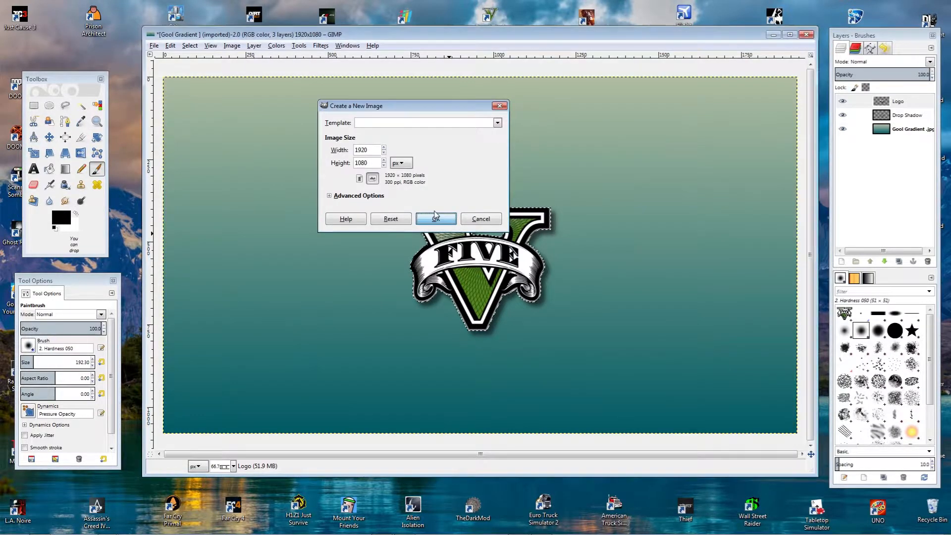
pyautogui.click(435, 218)
pyautogui.click(806, 34)
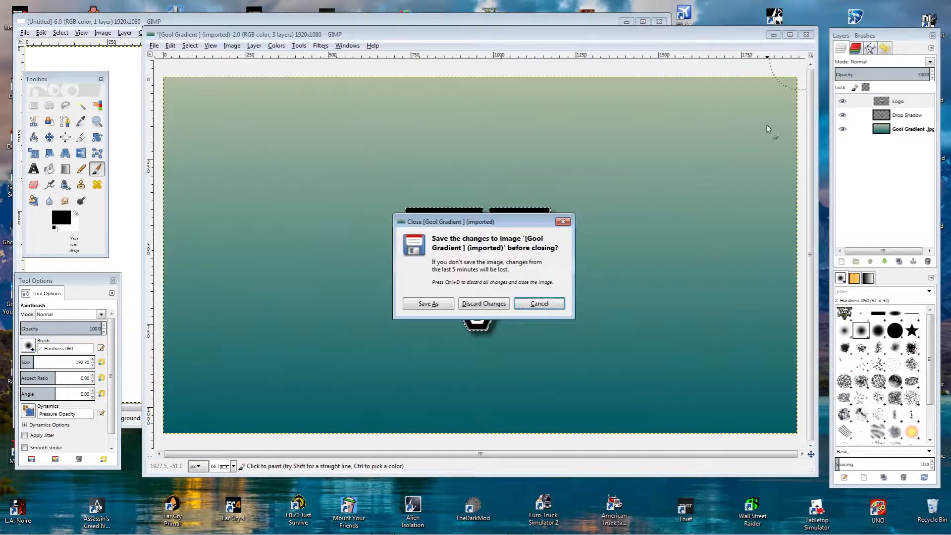
pyautogui.click(484, 303)
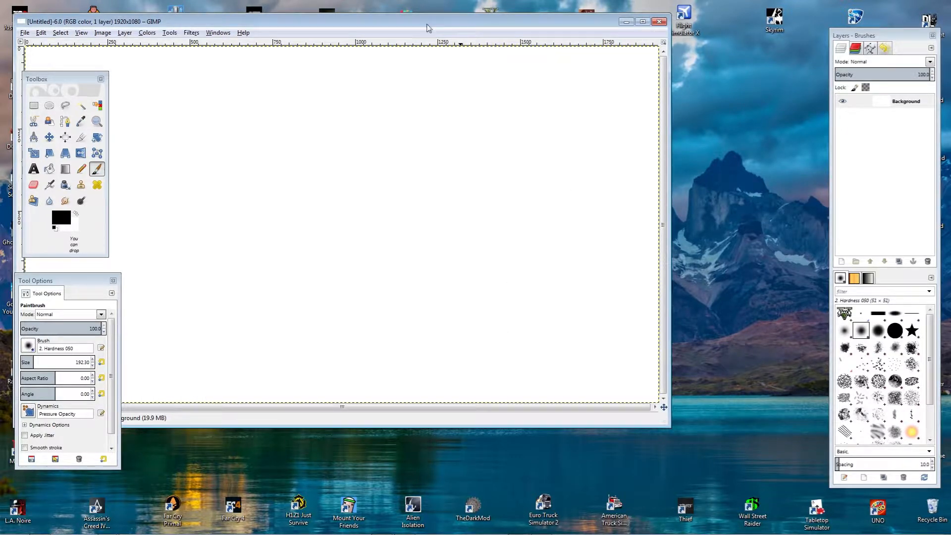
pyautogui.moveTo(429, 28); pyautogui.dragTo(554, 46)
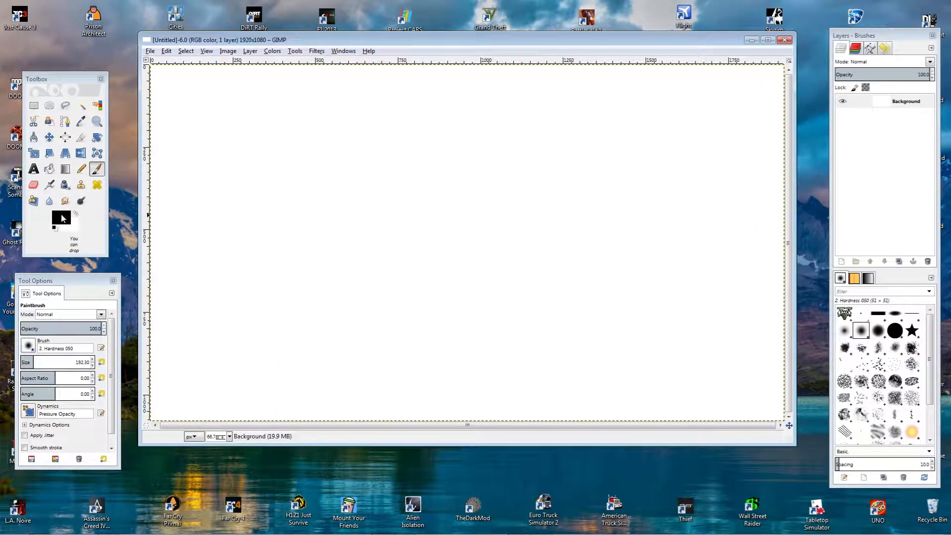
# Fill the new image's background with black using Bucket Fill.
pyautogui.click(63, 218)
pyautogui.click(164, 289)
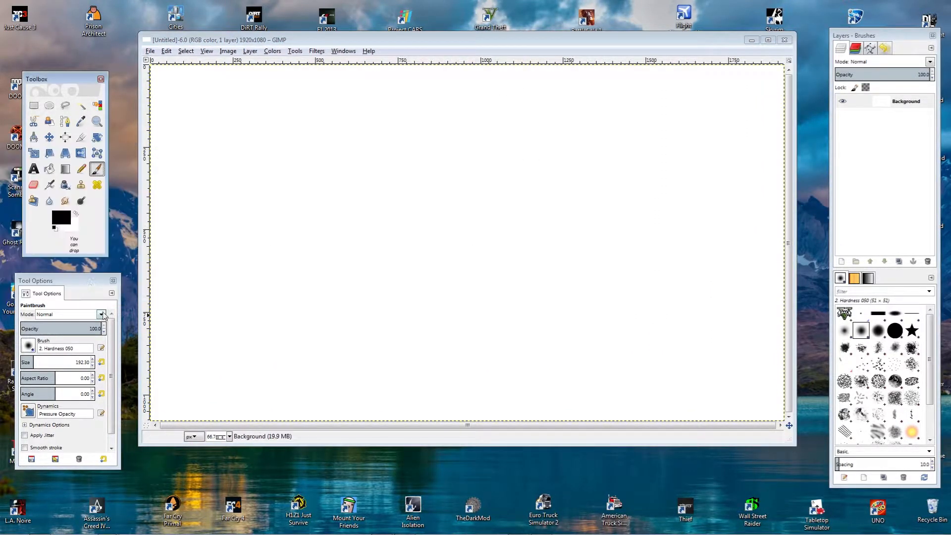
pyautogui.hotkey('shift', 'b')
pyautogui.click(348, 228)
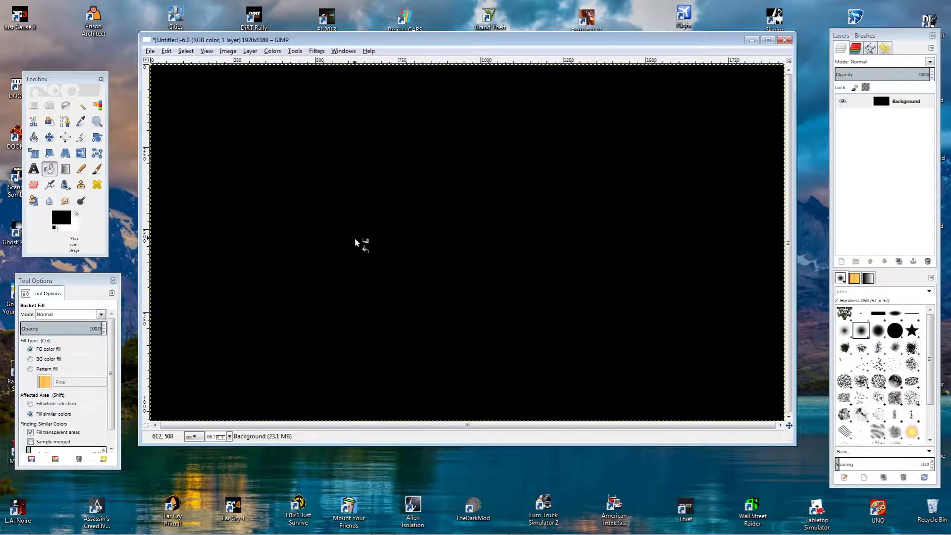
# Swap the foreground colour to white and paint a soft curved stroke with the 2. Hardness 050 Paintbrush.
pyautogui.press('p')
pyautogui.press('x')
pyautogui.click(359, 165)
pyautogui.moveTo(366, 164)
pyautogui.mouseDown()
pyautogui.moveTo(428, 226)
pyautogui.moveTo(402, 260)
pyautogui.moveTo(353, 248)
pyautogui.moveTo(329, 291)
pyautogui.mouseUp()
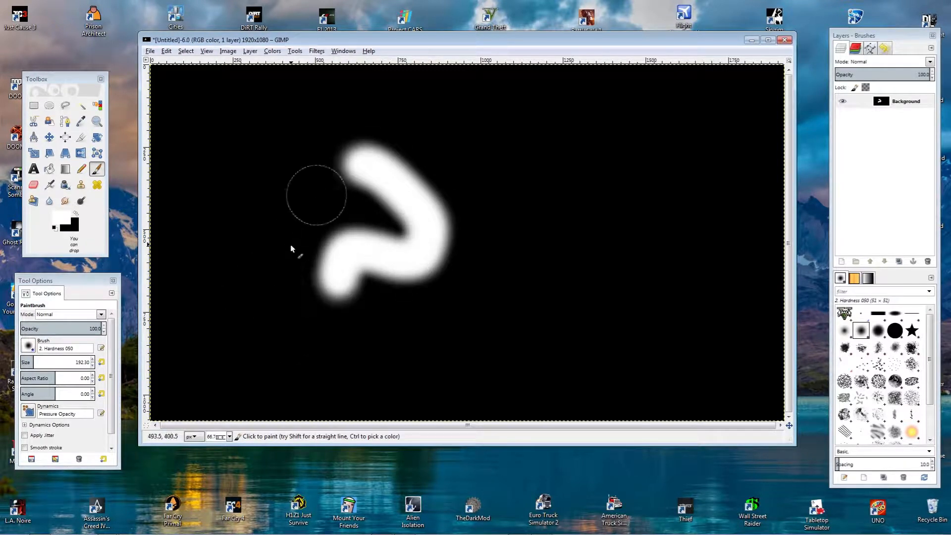
# Choose the 2. Hardness 100 brush and paint a hard-edged curved stroke beside the soft one.
pyautogui.click(28, 345)
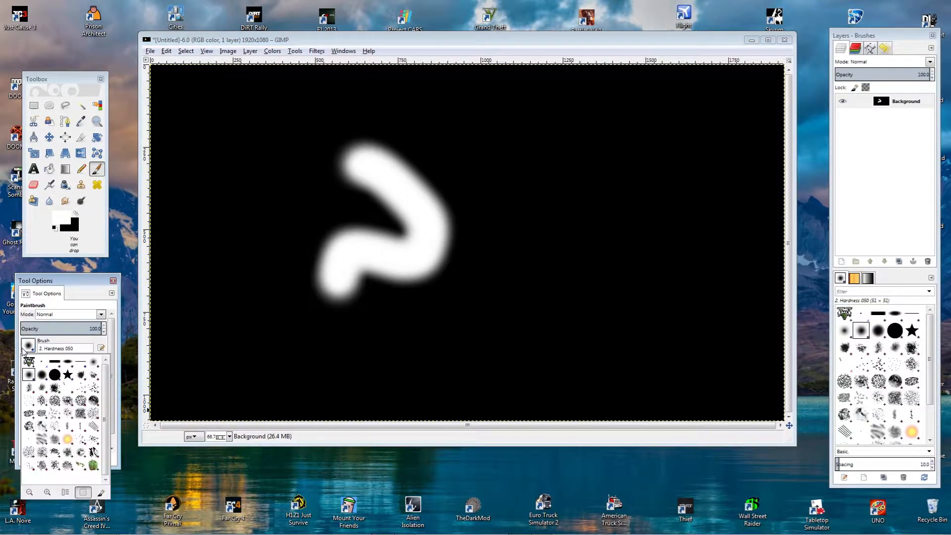
pyautogui.click(56, 375)
pyautogui.moveTo(489, 218)
pyautogui.mouseDown()
pyautogui.moveTo(508, 240)
pyautogui.moveTo(483, 303)
pyautogui.mouseUp()
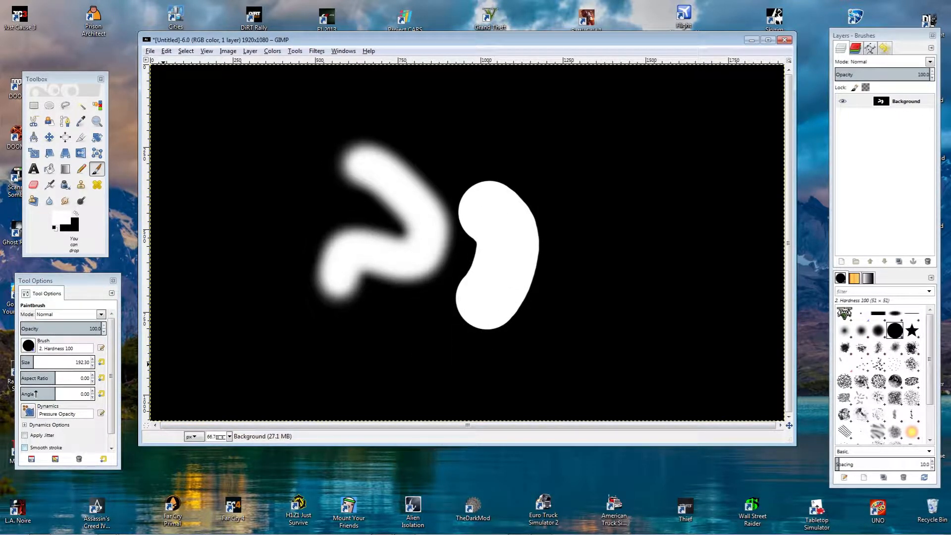
# Paint a flattened-brush stroke with a high aspect ratio right of the hard stroke, and a narrow-brush one at about -15.7 on the far left.
pyautogui.moveTo(54, 379); pyautogui.dragTo(92, 378)
pyautogui.moveTo(594, 247)
pyautogui.mouseDown()
pyautogui.moveTo(611, 253)
pyautogui.moveTo(596, 311)
pyautogui.moveTo(559, 322)
pyautogui.mouseUp()
pyautogui.moveTo(85, 378); pyautogui.dragTo(29, 378)
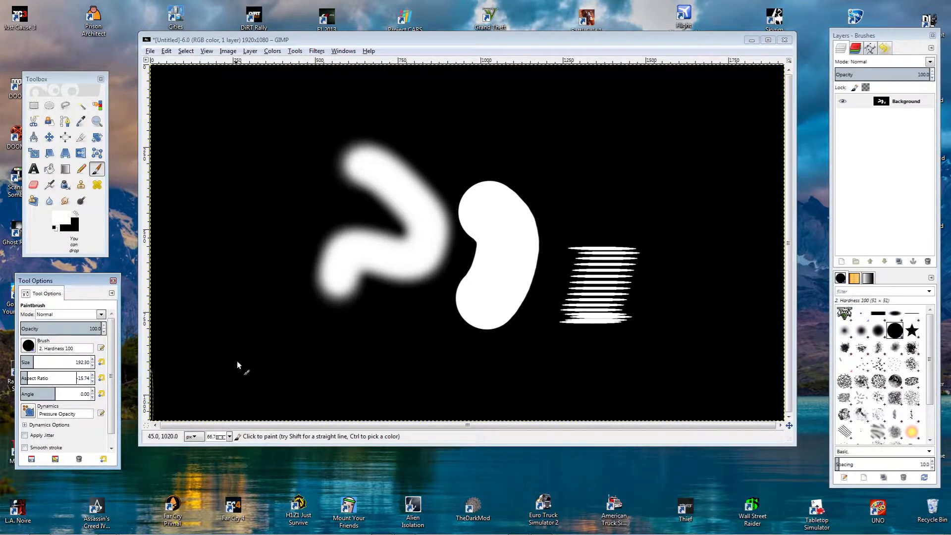
pyautogui.moveTo(255, 342)
pyautogui.mouseDown()
pyautogui.moveTo(252, 300)
pyautogui.moveTo(227, 282)
pyautogui.mouseUp()
# Set the brush size to about 490 and aspect ratio to about -17, and paint one dab below the soft stroke.
pyautogui.click(62, 356)
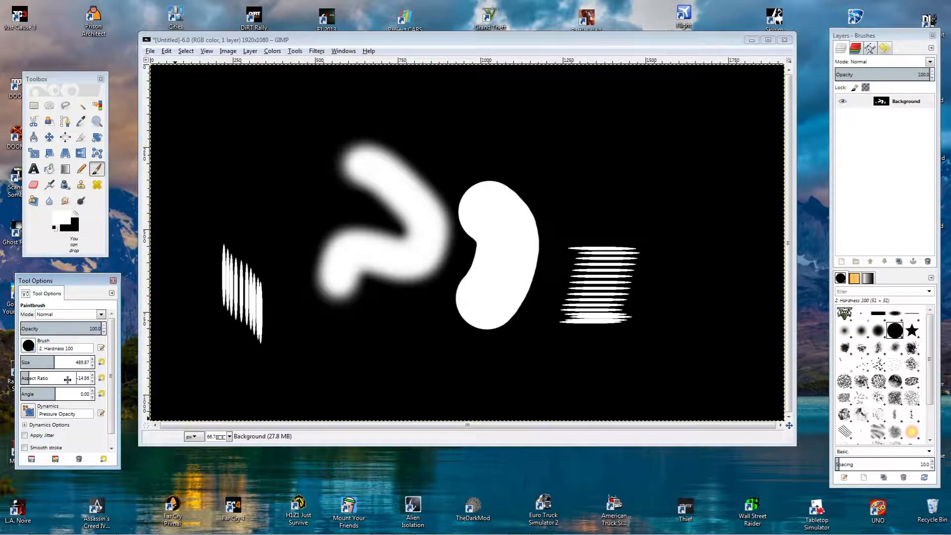
pyautogui.moveTo(68, 379)
pyautogui.mouseDown()
pyautogui.moveTo(28, 379)
pyautogui.moveTo(111, 388)
pyautogui.mouseUp()
pyautogui.click(362, 375)
# Rotate the brush to about 96 degrees, paint a stroke across the canvas's upper right, and set the angle to about -45 degrees.
pyautogui.click(74, 391)
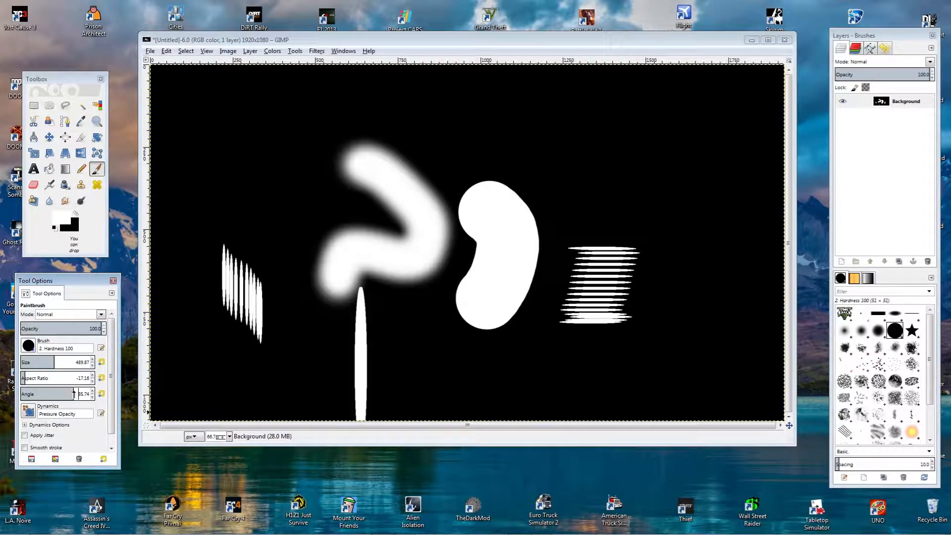
pyautogui.moveTo(693, 102)
pyautogui.mouseDown()
pyautogui.moveTo(670, 123)
pyautogui.moveTo(609, 140)
pyautogui.moveTo(567, 136)
pyautogui.mouseUp()
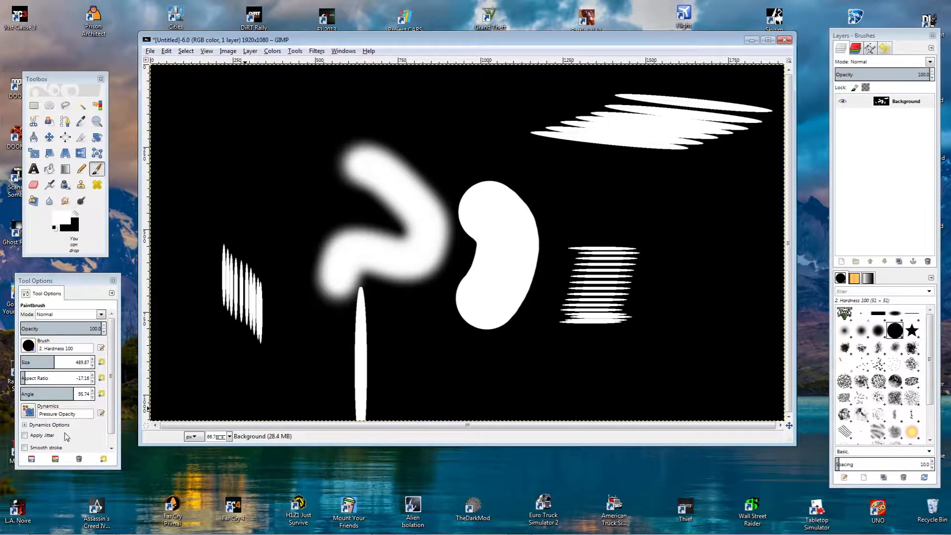
pyautogui.click(47, 393)
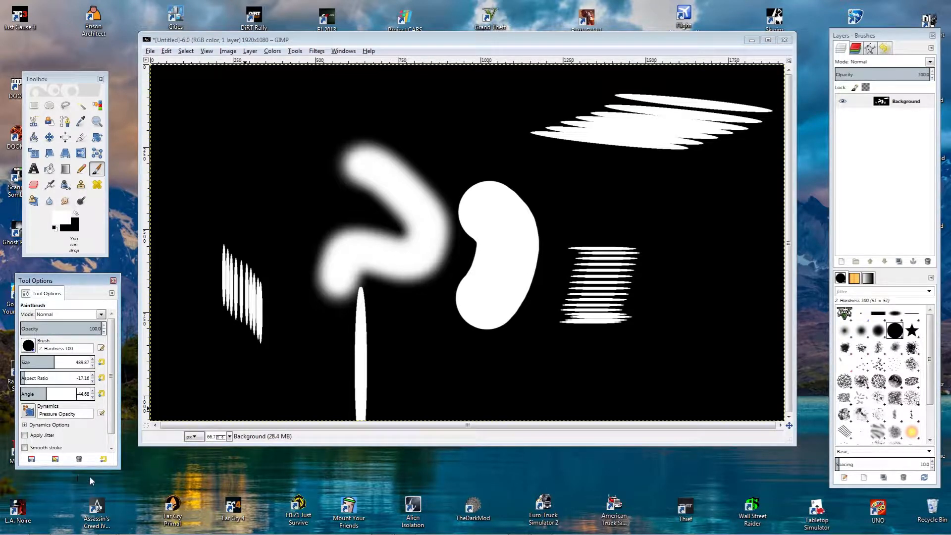
# Enlarge the Paintbrush options to view them all, and switch Apply Jitter on and off again.
pyautogui.moveTo(90, 466); pyautogui.dragTo(91, 488)
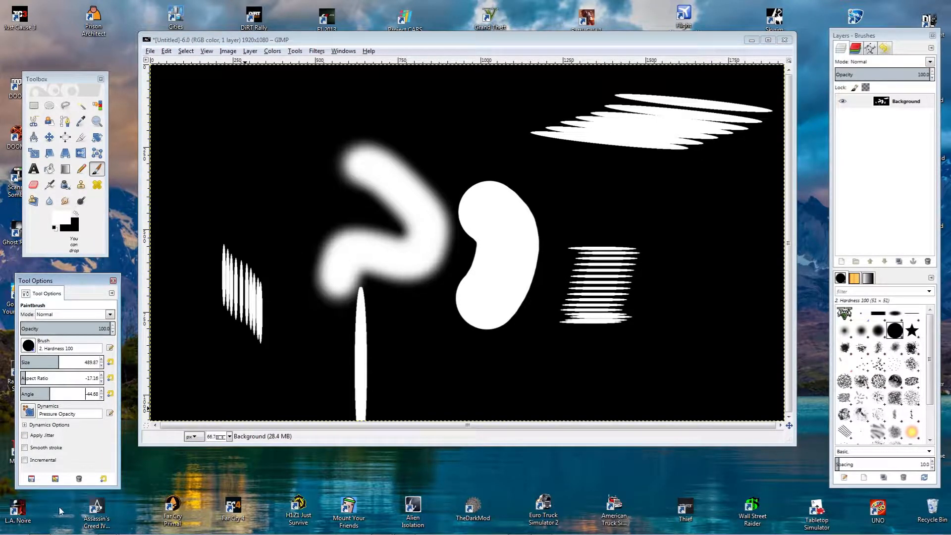
pyautogui.click(25, 436)
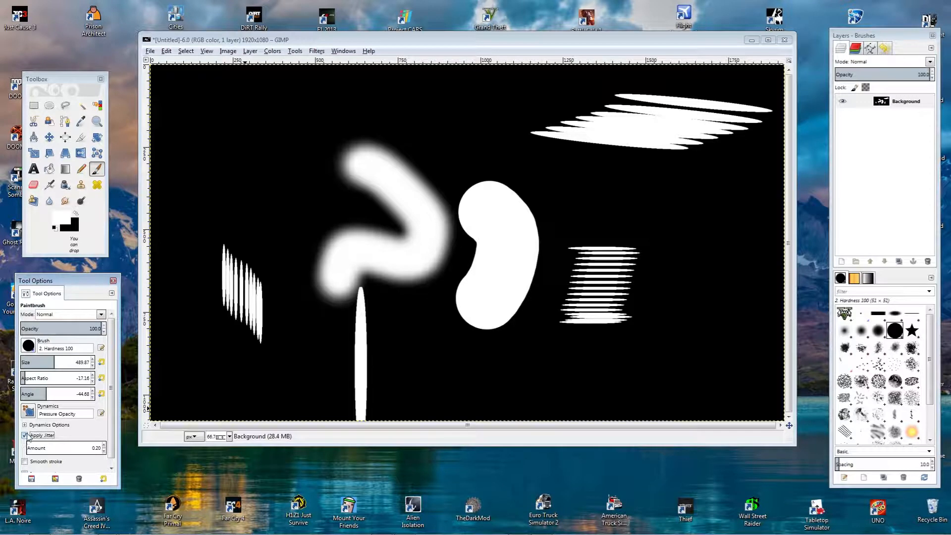
pyautogui.click(28, 436)
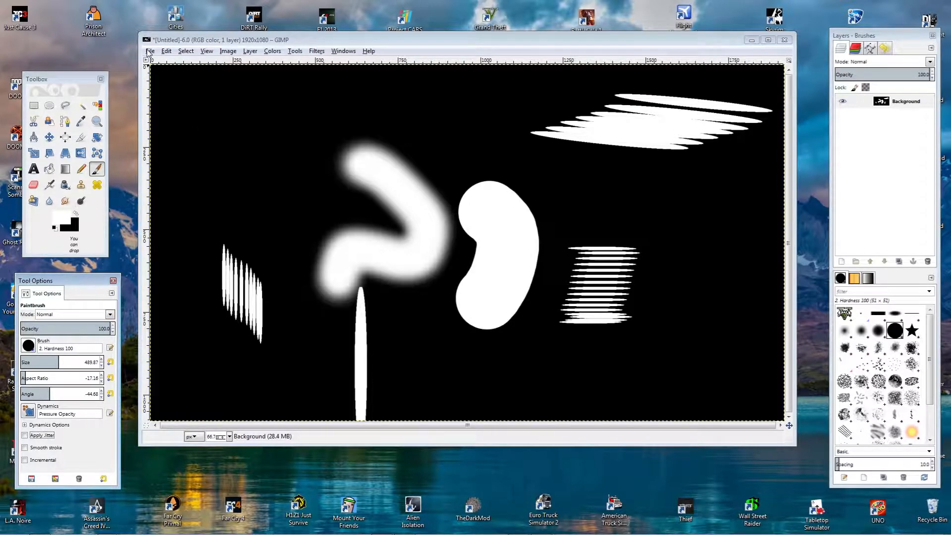
# Close the untitled black canvas and the gta_5_logo_t1 image, discarding the changes to both, and reposition the empty image window.
pyautogui.click(784, 39)
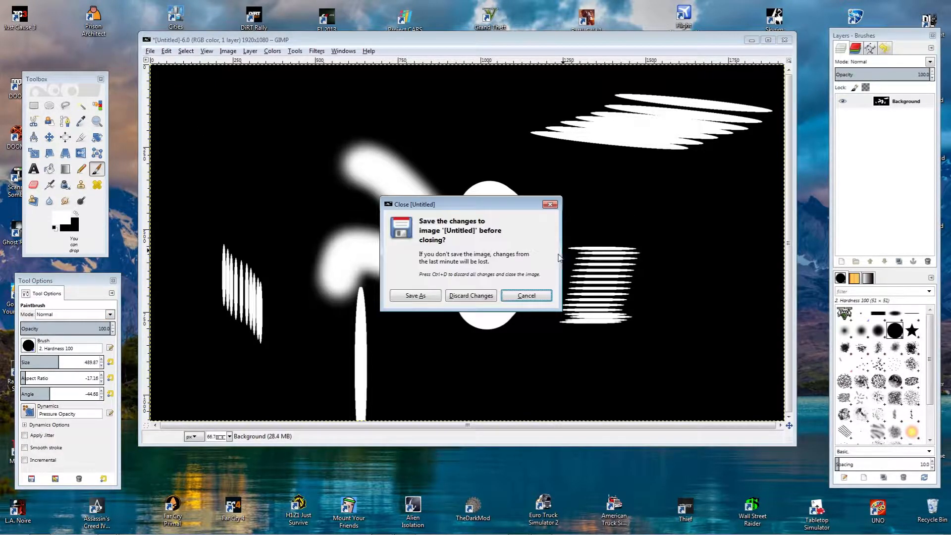
pyautogui.click(472, 297)
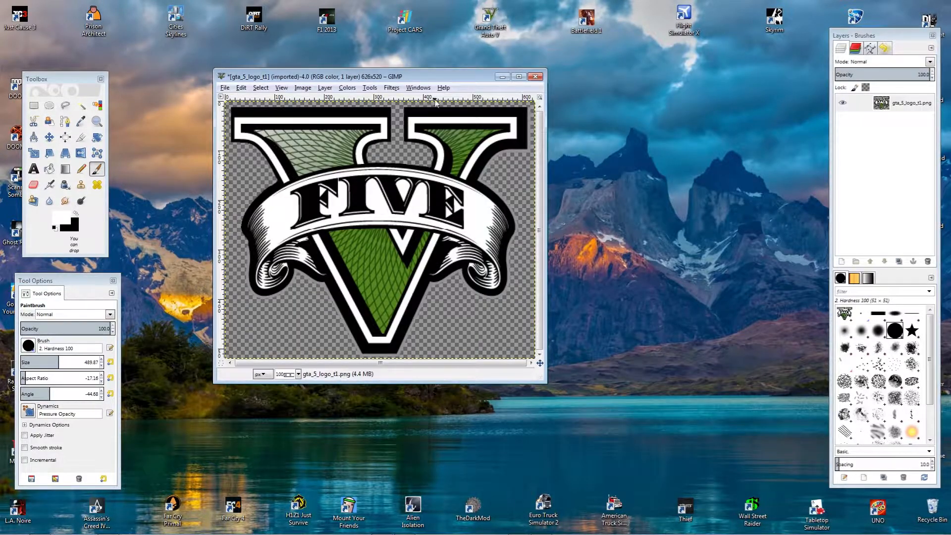
pyautogui.click(534, 77)
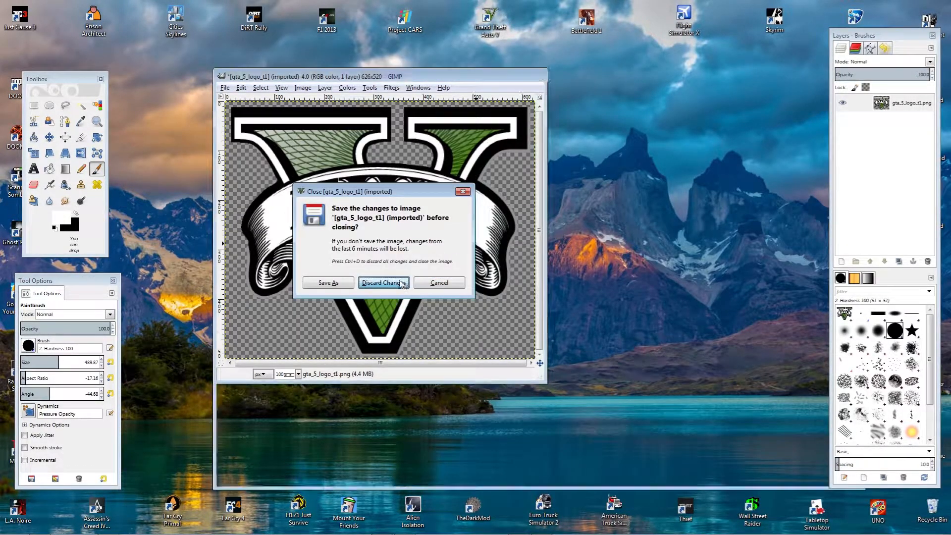
pyautogui.click(402, 283)
pyautogui.moveTo(411, 79); pyautogui.dragTo(324, 70)
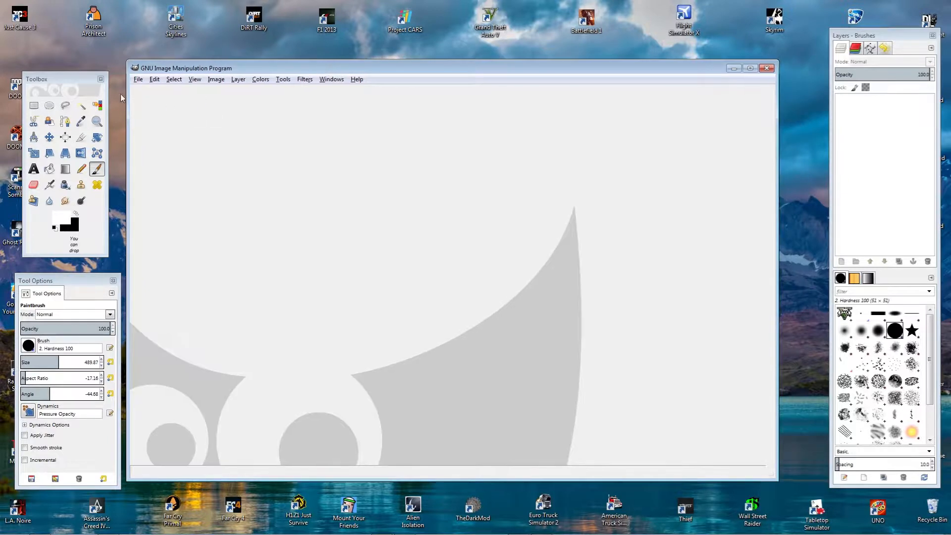
# Open Wades Revenge Thumb.xcf from UTube Projects, GTA V, Movies, Wades Rebellion on the Videos drive, and enlarge its image window.
pyautogui.click(139, 80)
pyautogui.click(154, 111)
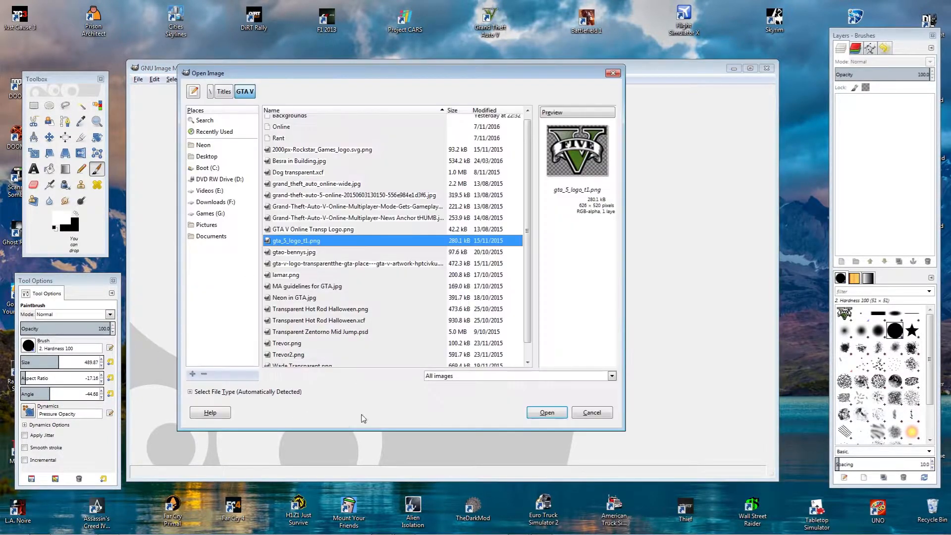
pyautogui.click(210, 91)
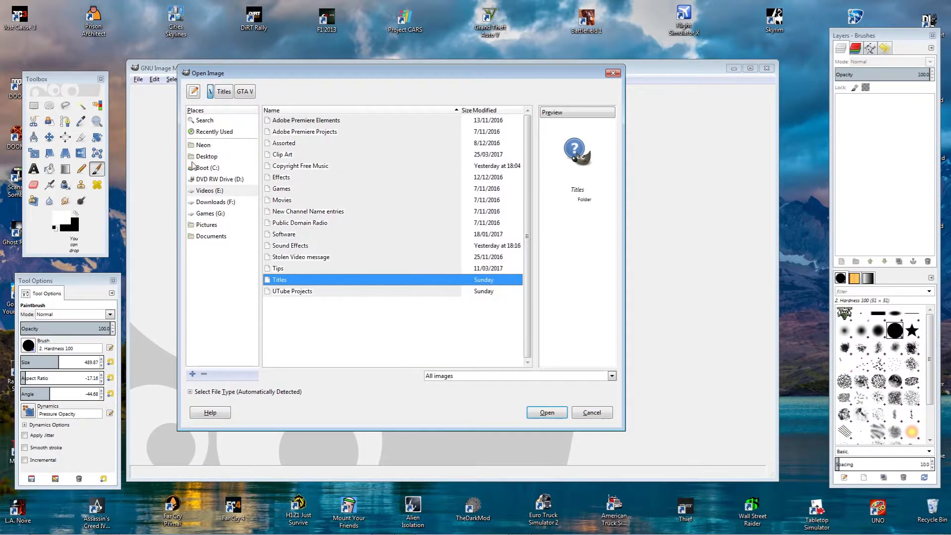
pyautogui.click(208, 191)
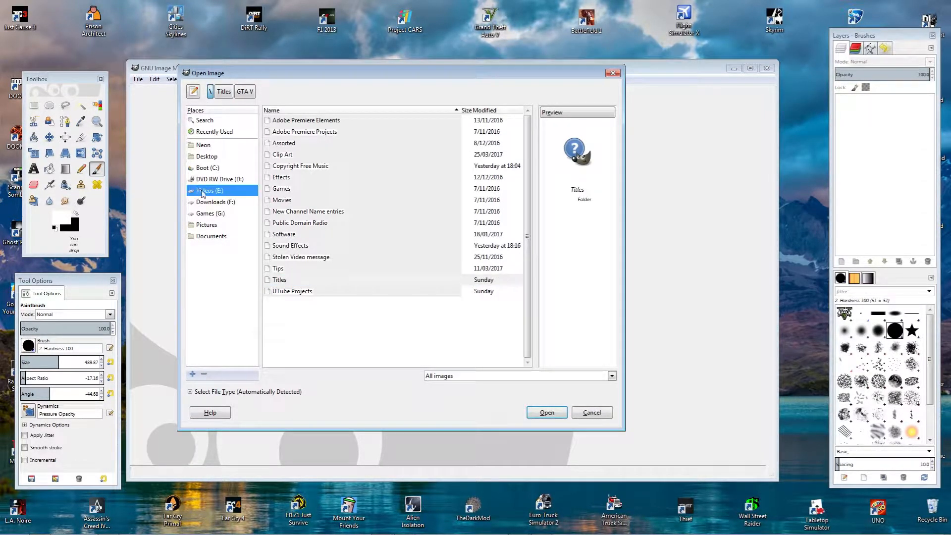
pyautogui.doubleClick(280, 293)
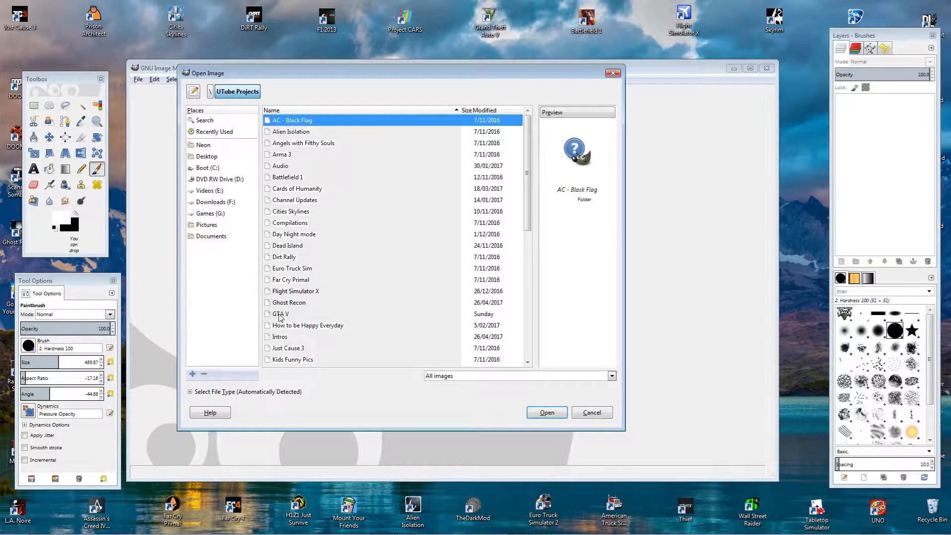
pyautogui.doubleClick(281, 316)
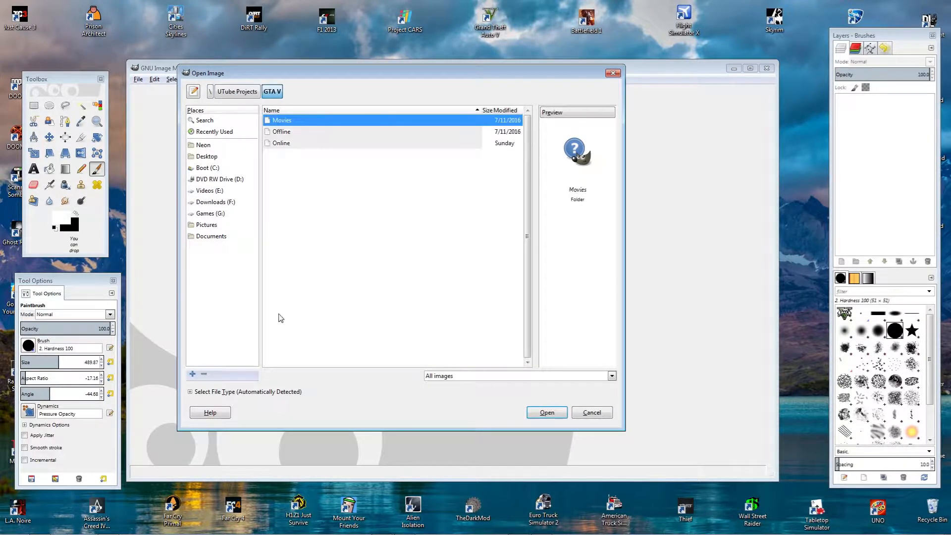
pyautogui.doubleClick(282, 120)
pyautogui.doubleClick(285, 177)
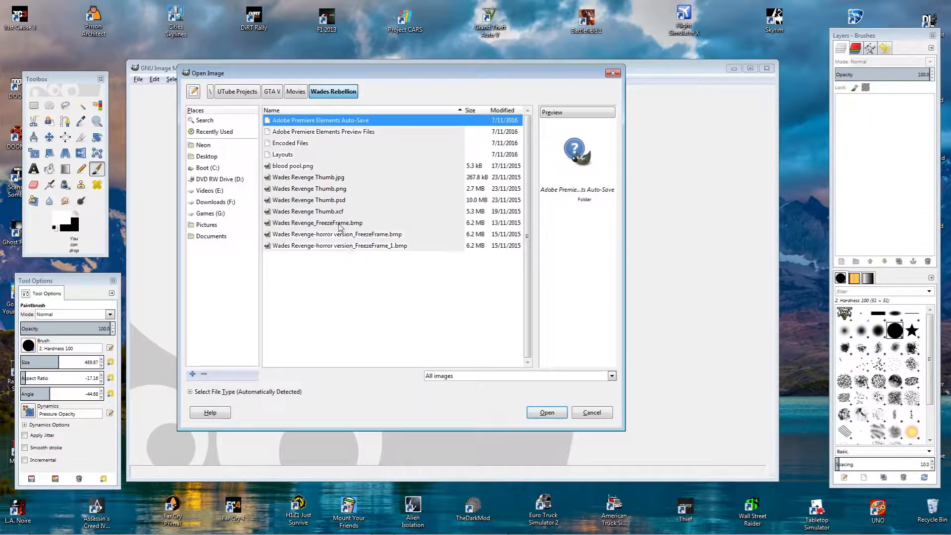
pyautogui.click(326, 211)
pyautogui.click(545, 412)
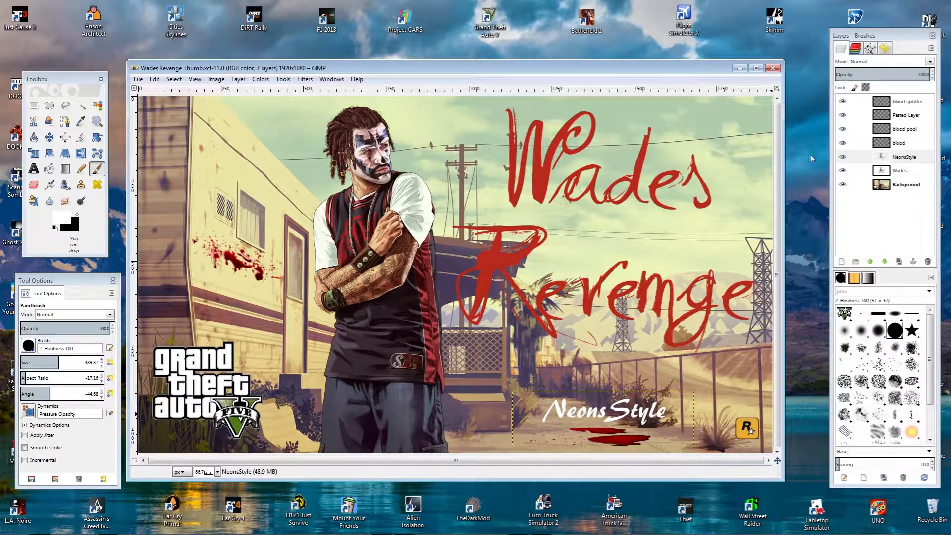
pyautogui.moveTo(782, 60); pyautogui.dragTo(806, 34)
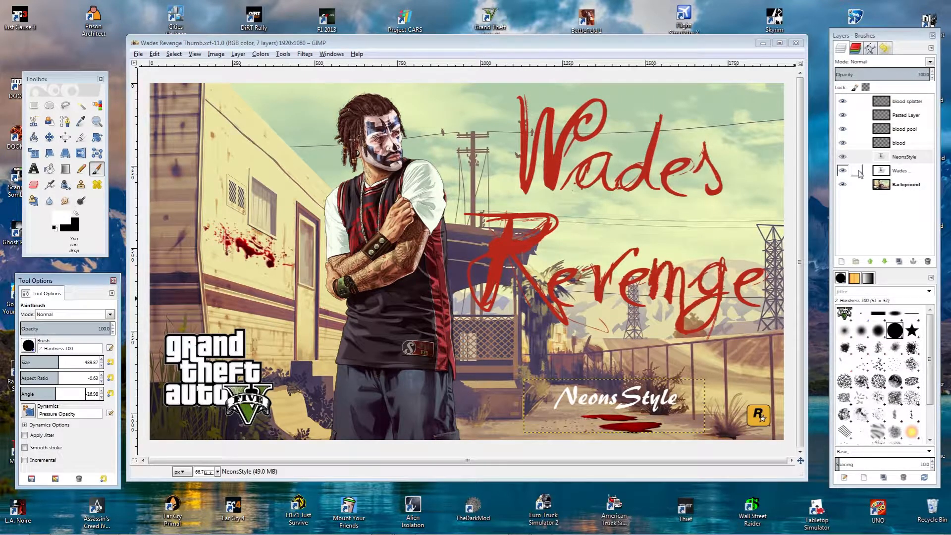
# Hide the Wades title layer, and switch the NeonsStyle layer's visibility off and on, leaving it hidden.
pyautogui.click(842, 171)
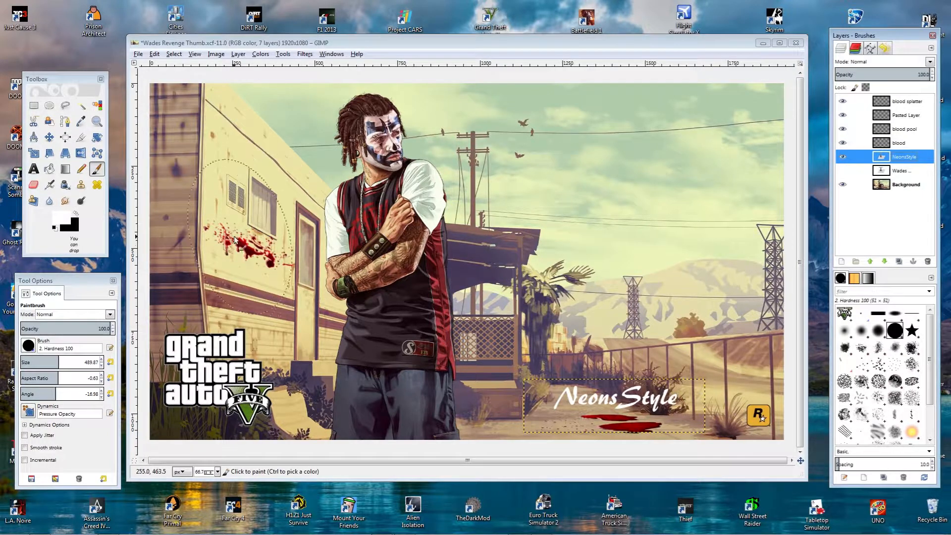
pyautogui.click(842, 157)
pyautogui.click(842, 158)
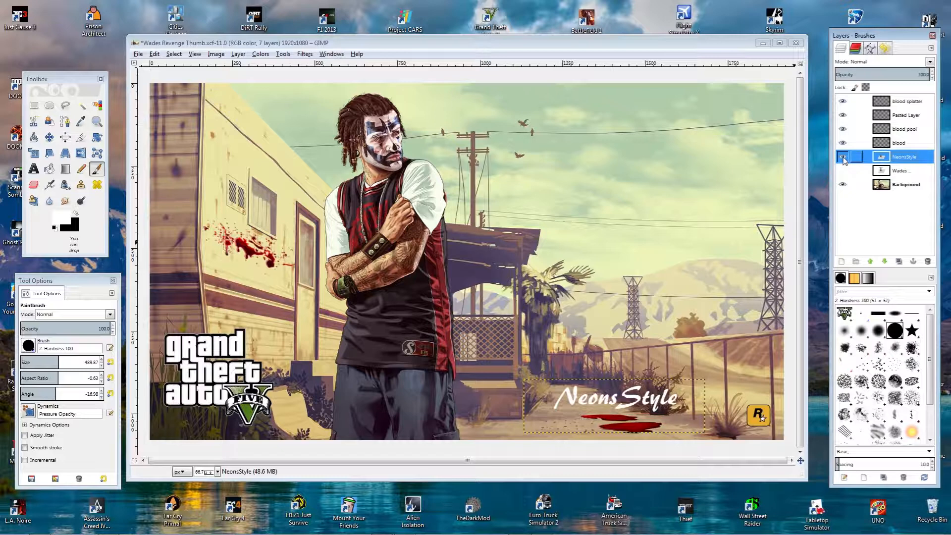
pyautogui.click(842, 157)
pyautogui.click(842, 158)
pyautogui.click(843, 158)
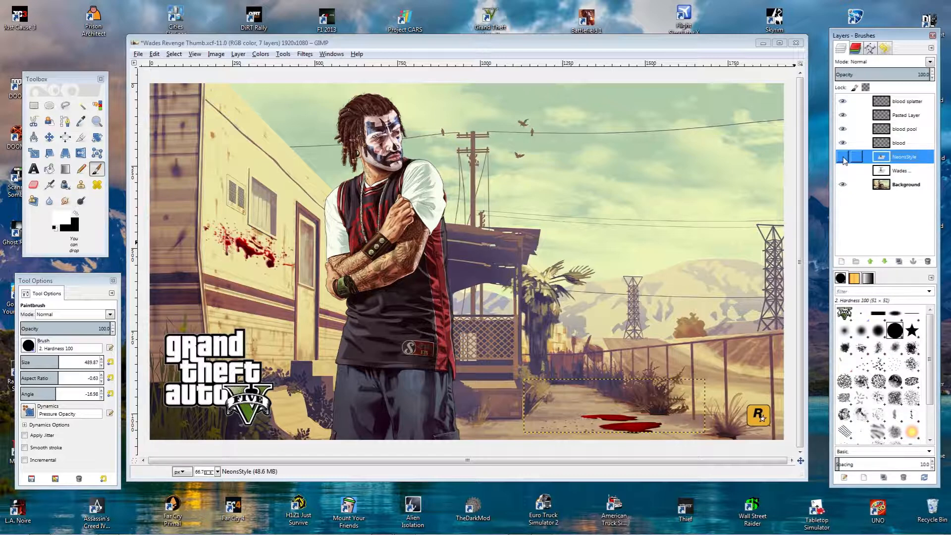
# Hide the blood, blood pool and Pasted Layer layers, and toggle the blood splatter layer's visibility to see what each contributes.
pyautogui.click(843, 143)
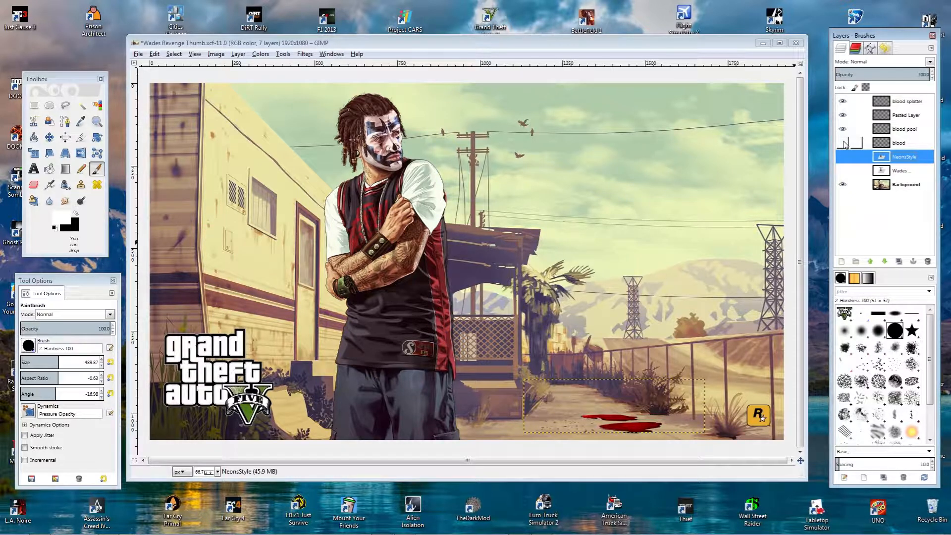
pyautogui.click(843, 116)
pyautogui.click(843, 115)
pyautogui.click(843, 115)
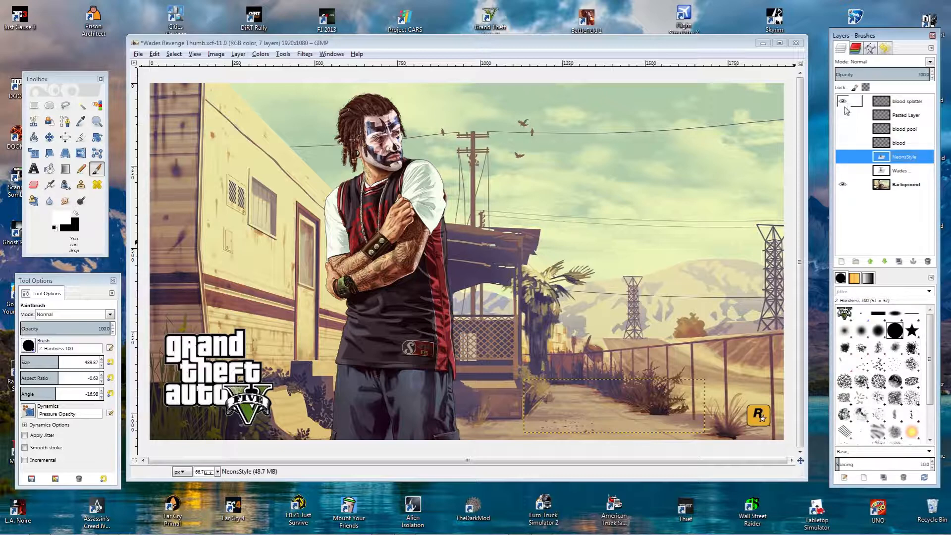
pyautogui.click(843, 102)
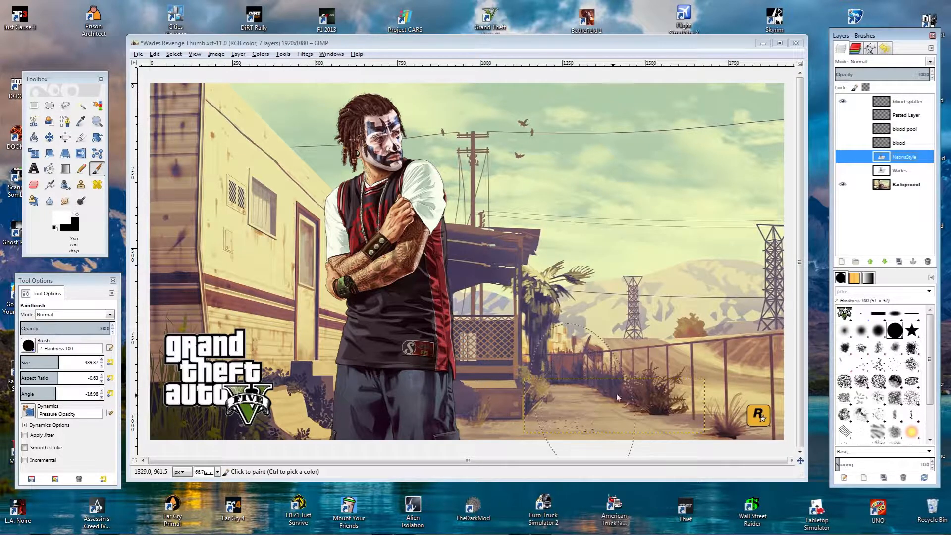
pyautogui.click(848, 122)
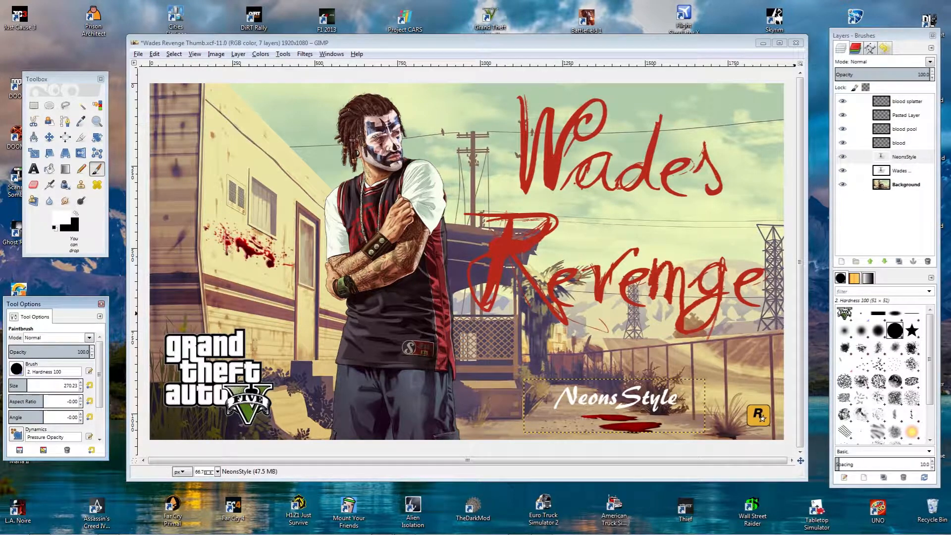
# Paint several black dabs with the Cell 02 brush on the Background layer, over the trailer beside the man.
pyautogui.click(844, 381)
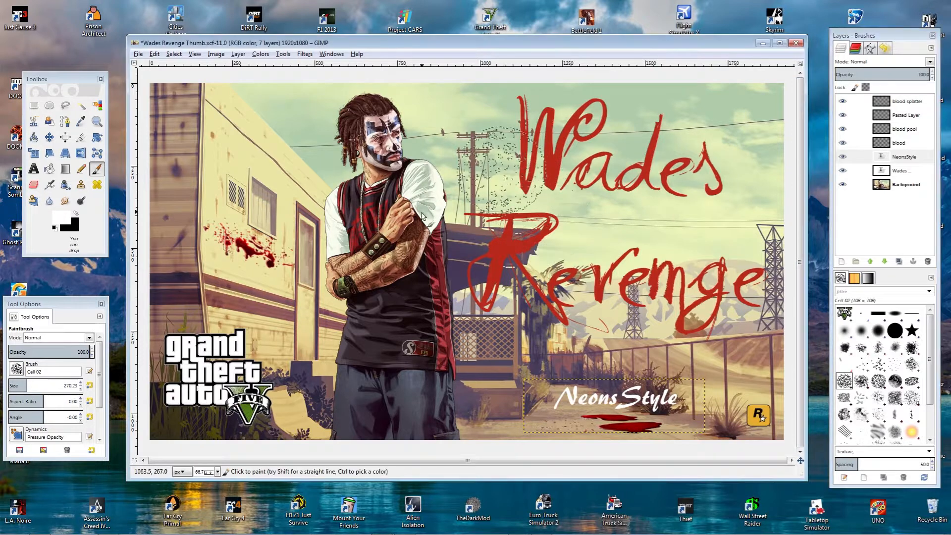
pyautogui.click(76, 216)
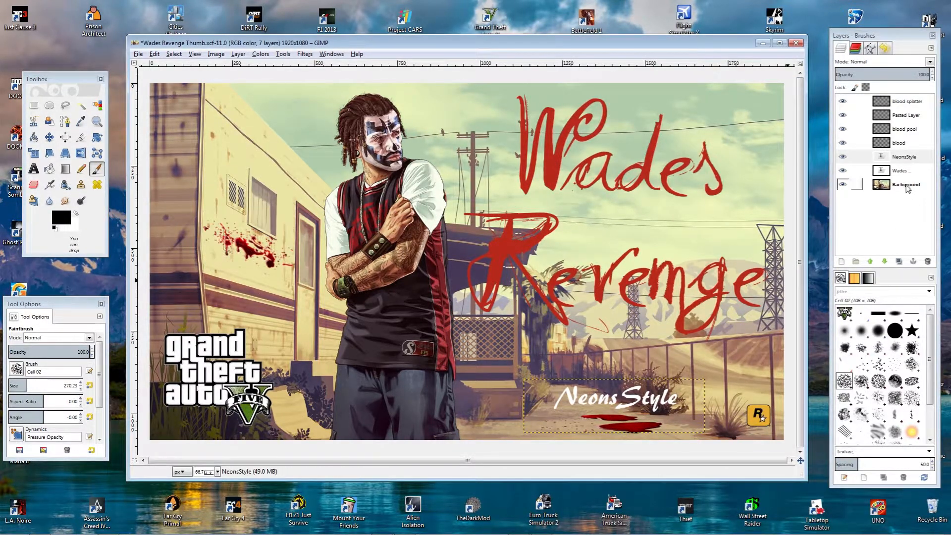
pyautogui.click(906, 184)
pyautogui.click(317, 144)
pyautogui.click(236, 181)
pyautogui.click(270, 262)
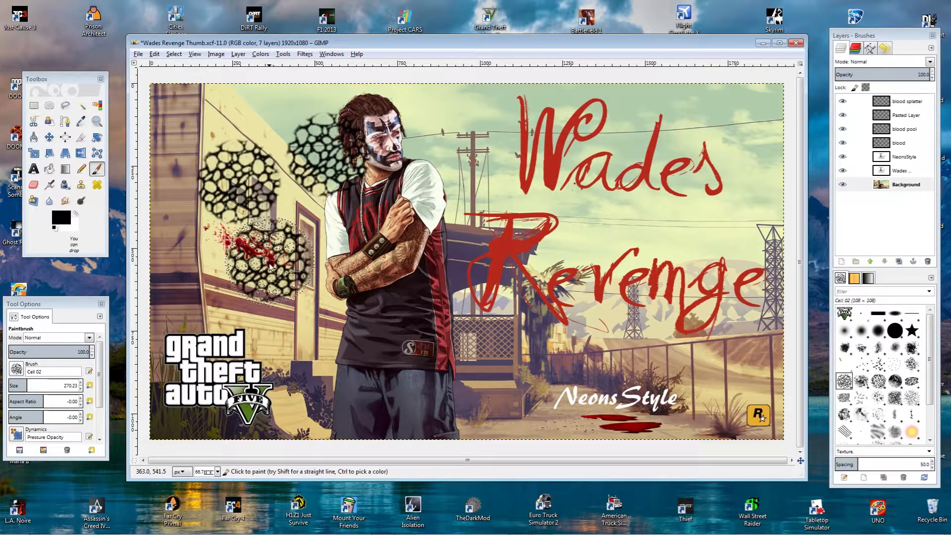
pyautogui.click(295, 239)
# Undo all the cell-pattern dabs on the Background layer.
pyautogui.hotkey('ctrl', 'z')
pyautogui.hotkey('ctrl', 'z')
pyautogui.hotkey('ctrl', 'z')
pyautogui.hotkey('ctrl', 'z')
pyautogui.hotkey('ctrl', 'z')
pyautogui.hotkey('ctrl', 'z')
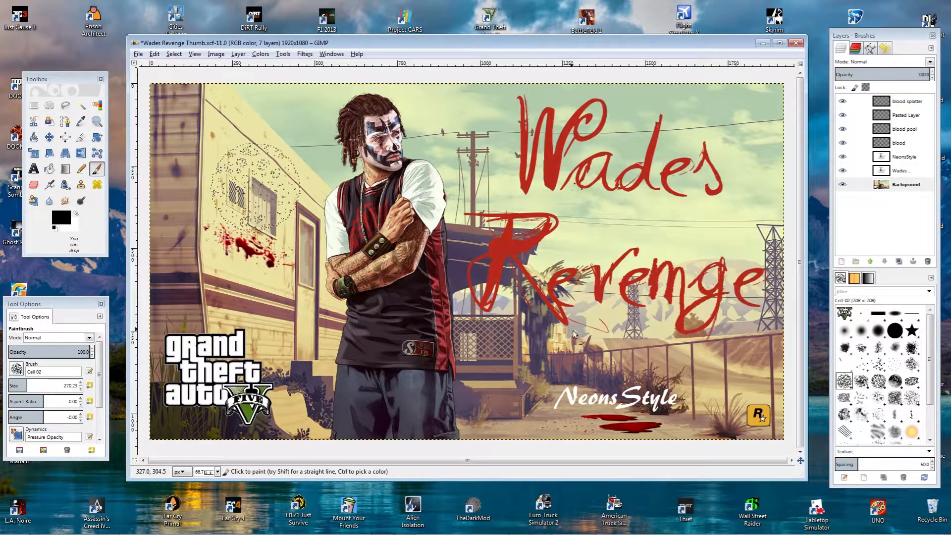
# Set up the Paintbrush with the 2. Hardness 075 brush, size about 150 and paint mode Color.
pyautogui.click(911, 188)
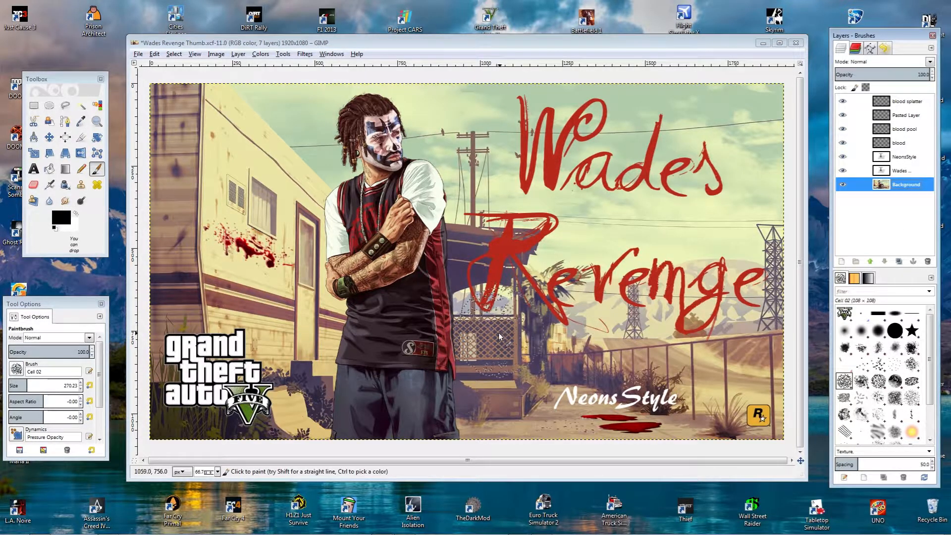
pyautogui.click(97, 172)
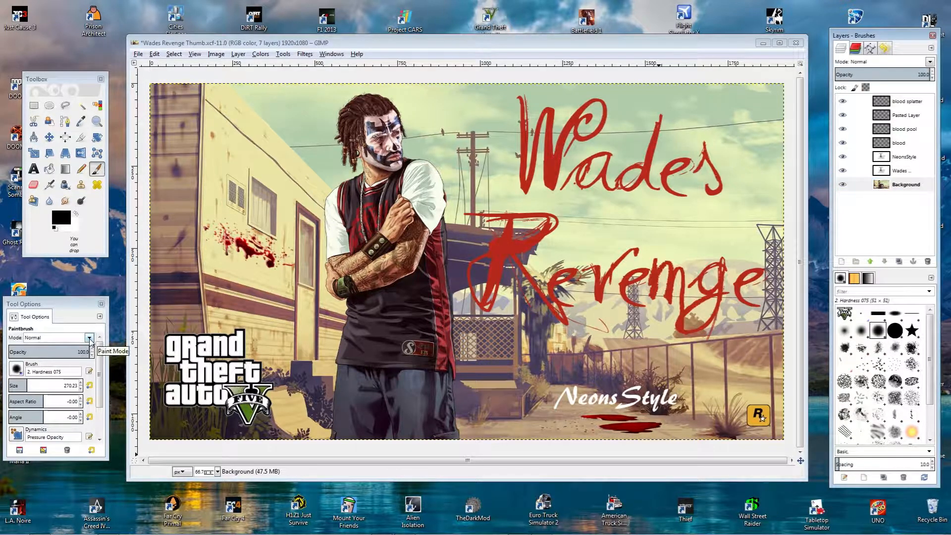
pyautogui.click(18, 386)
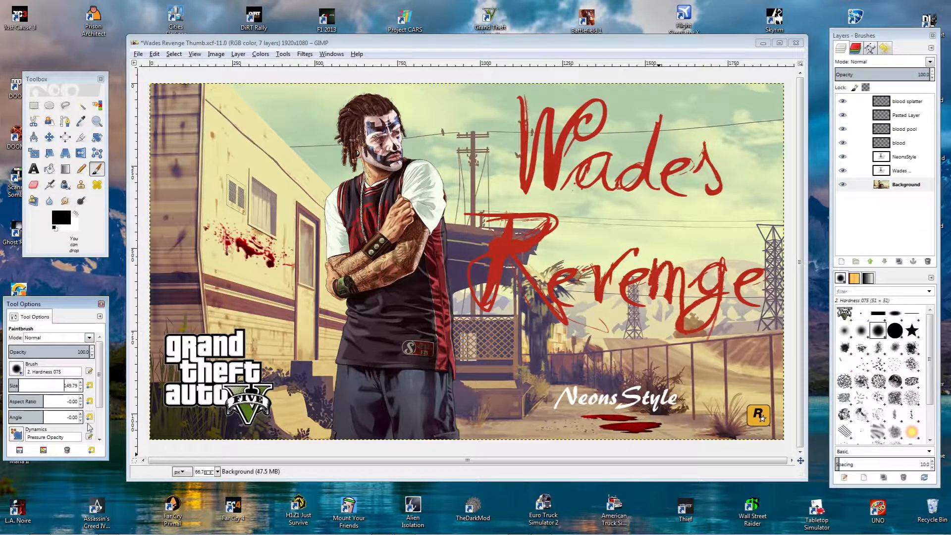
pyautogui.click(90, 337)
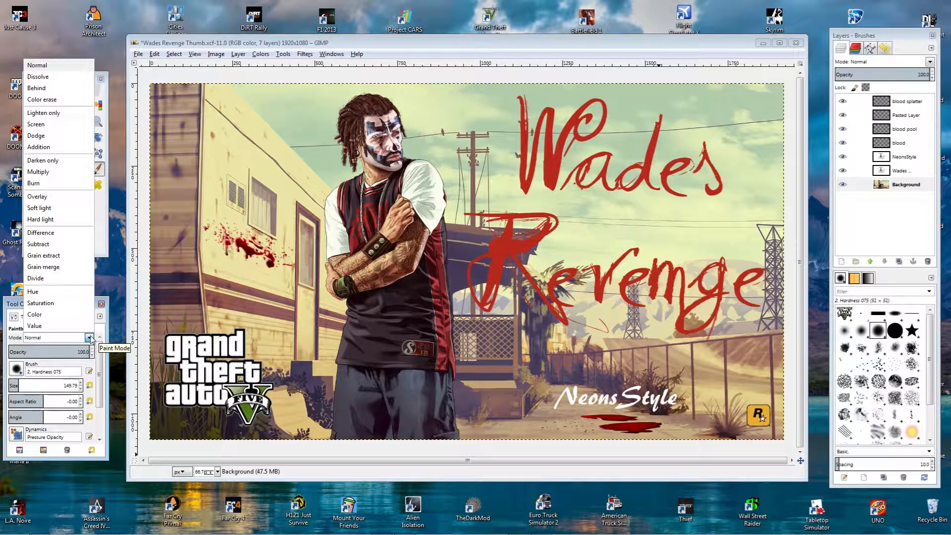
pyautogui.click(33, 317)
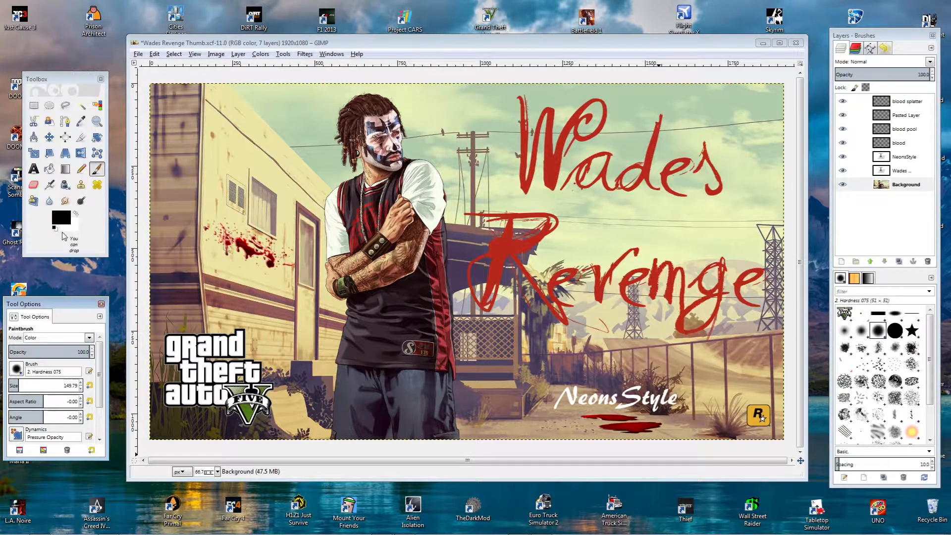
# Change the foreground color to the bright green saved swatch.
pyautogui.click(59, 198)
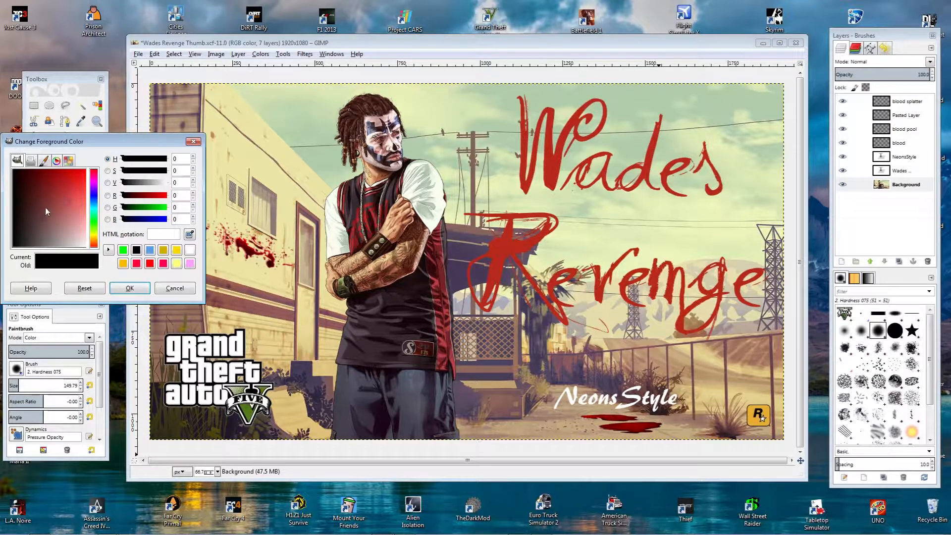
pyautogui.moveTo(46, 211); pyautogui.dragTo(61, 198)
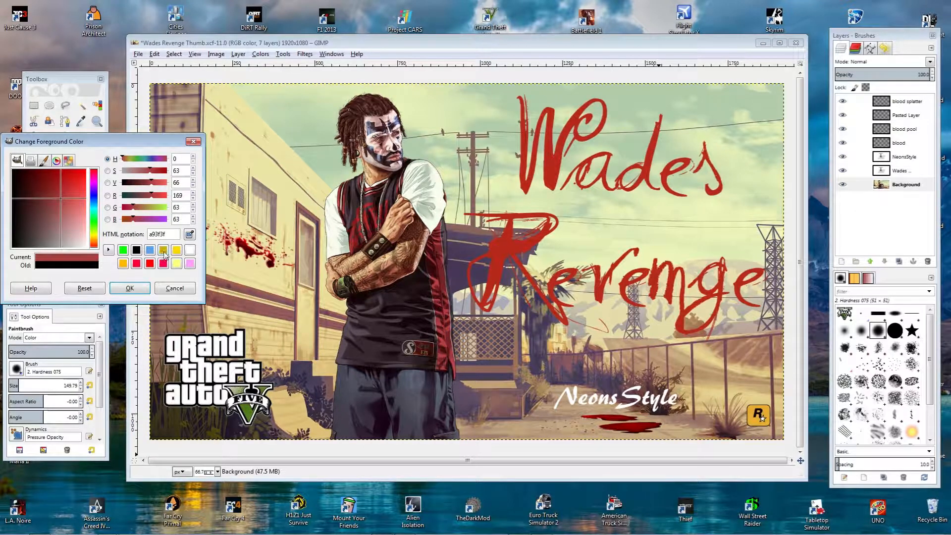
pyautogui.click(125, 251)
pyautogui.moveTo(66, 210); pyautogui.dragTo(67, 196)
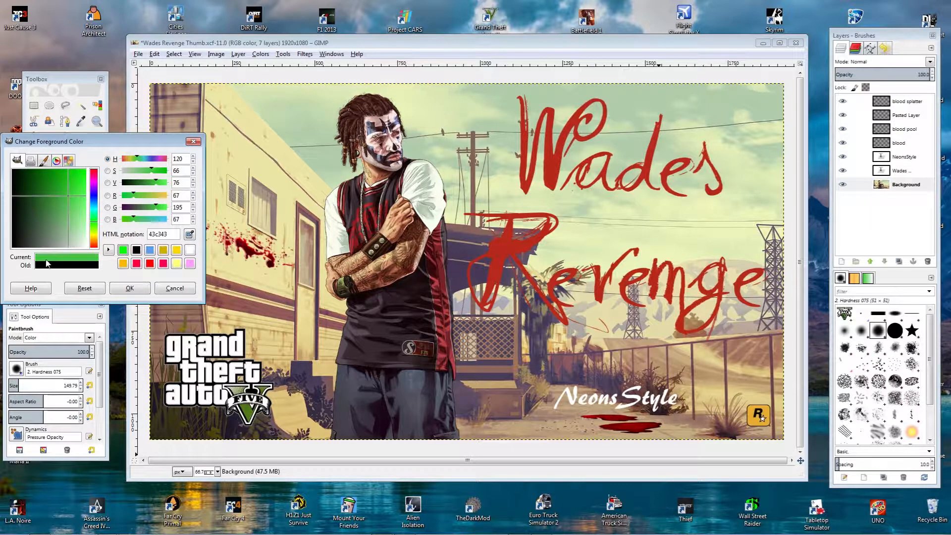
pyautogui.click(123, 250)
pyautogui.click(128, 287)
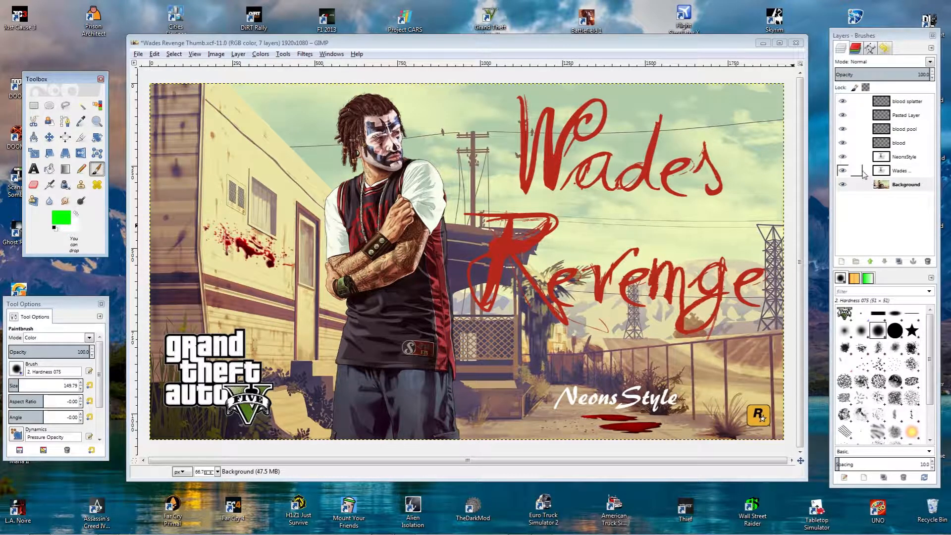
# Toggle the Wades title layer's visibility, try a green Color-mode stroke diagonally across its lettering, and undo the stroke.
pyautogui.click(843, 170)
pyautogui.click(842, 171)
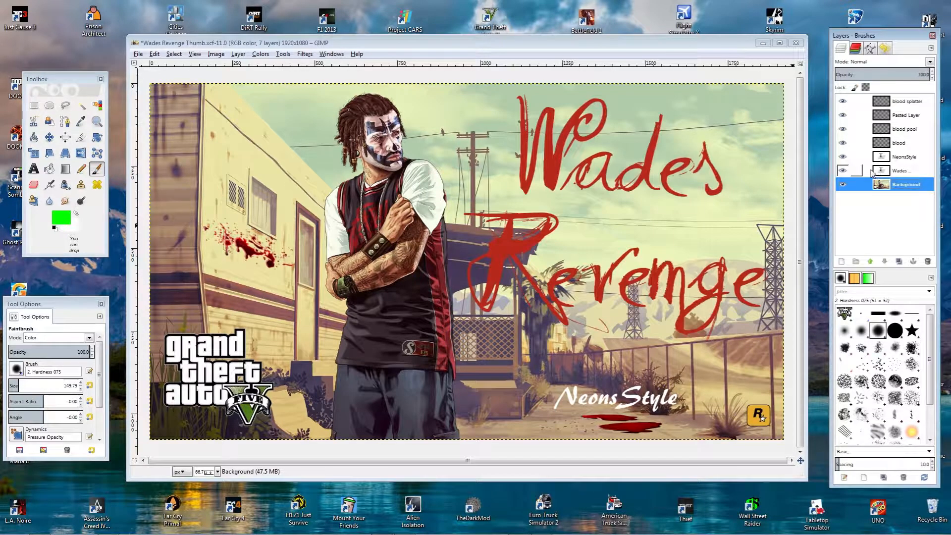
pyautogui.click(893, 171)
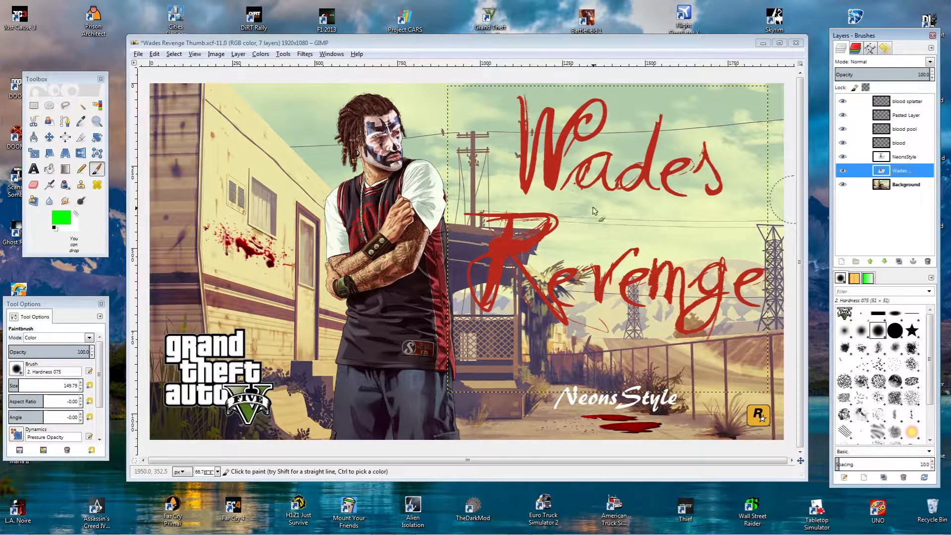
pyautogui.moveTo(559, 111)
pyautogui.mouseDown()
pyautogui.moveTo(523, 177)
pyautogui.moveTo(534, 113)
pyautogui.moveTo(634, 100)
pyautogui.moveTo(577, 141)
pyautogui.moveTo(627, 167)
pyautogui.moveTo(570, 191)
pyautogui.moveTo(678, 204)
pyautogui.moveTo(742, 176)
pyautogui.moveTo(653, 200)
pyautogui.moveTo(678, 113)
pyautogui.moveTo(596, 254)
pyautogui.moveTo(707, 306)
pyautogui.moveTo(676, 267)
pyautogui.moveTo(698, 266)
pyautogui.moveTo(500, 292)
pyautogui.moveTo(509, 246)
pyautogui.moveTo(476, 241)
pyautogui.moveTo(508, 219)
pyautogui.moveTo(483, 310)
pyautogui.moveTo(680, 298)
pyautogui.moveTo(746, 327)
pyautogui.moveTo(736, 286)
pyautogui.mouseUp()
pyautogui.hotkey('ctrl', 'z')
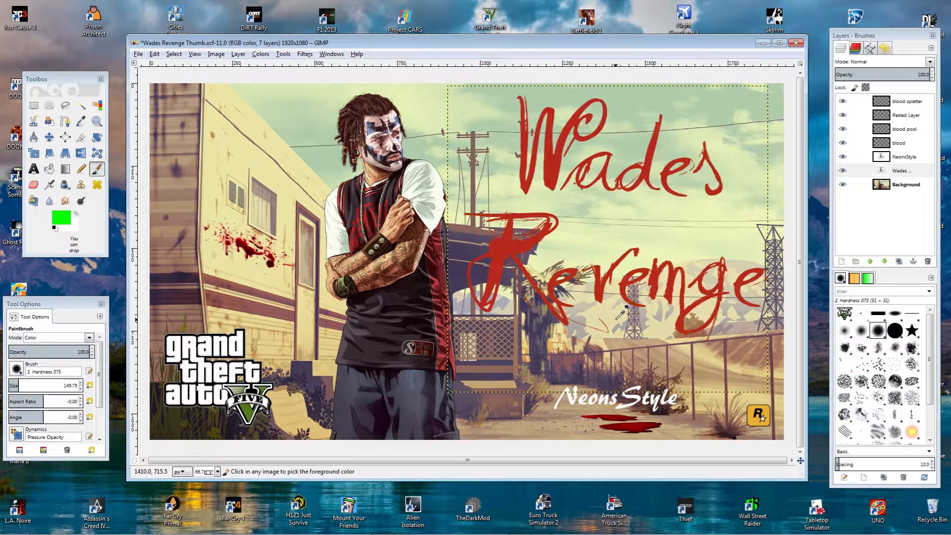
# Try a green Paintbrush stroke in Dissolve mode over the start of the Wades lettering, and undo it.
pyautogui.click(89, 337)
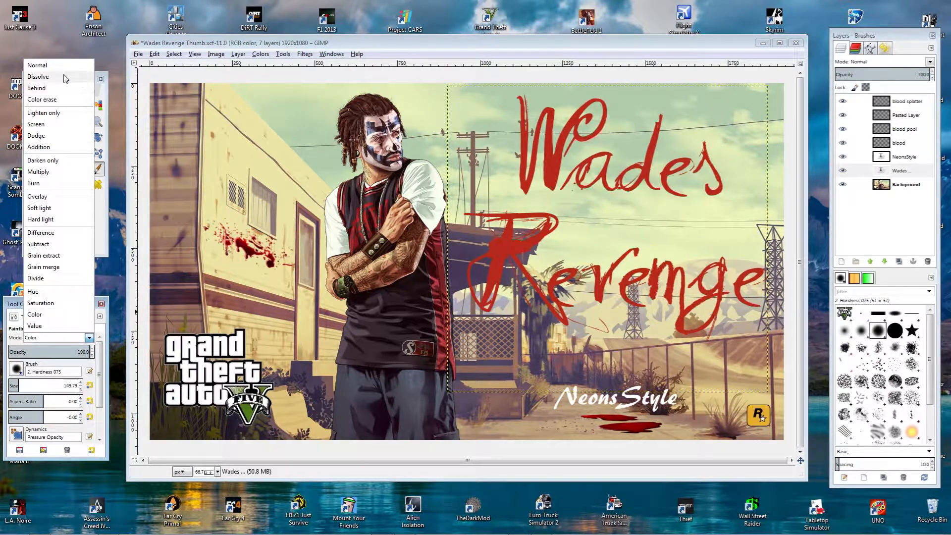
pyautogui.click(37, 77)
pyautogui.moveTo(548, 181)
pyautogui.mouseDown()
pyautogui.moveTo(548, 164)
pyautogui.moveTo(500, 158)
pyautogui.moveTo(580, 139)
pyautogui.mouseUp()
pyautogui.hotkey('ctrl', 'z')
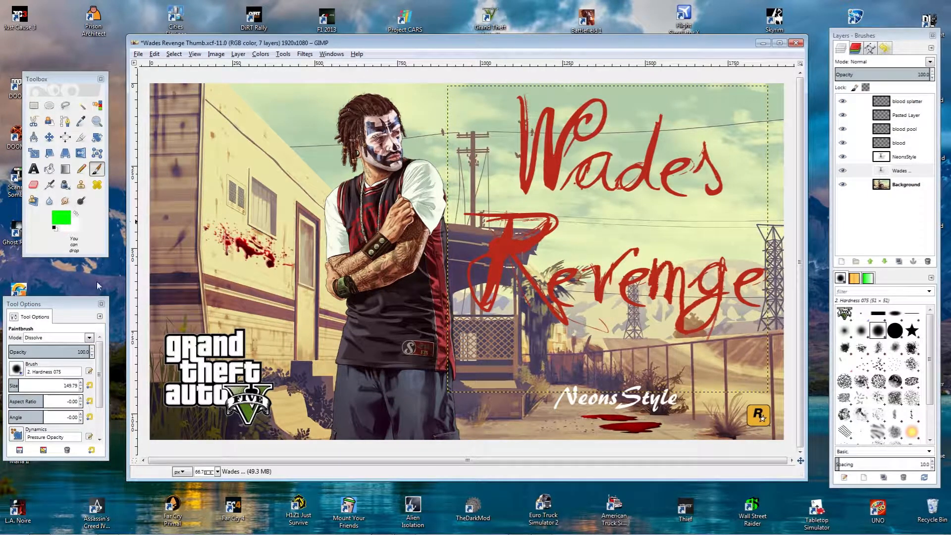
# Try the Color erase paint mode on the Wades lettering, and undo the paint.
pyautogui.click(89, 338)
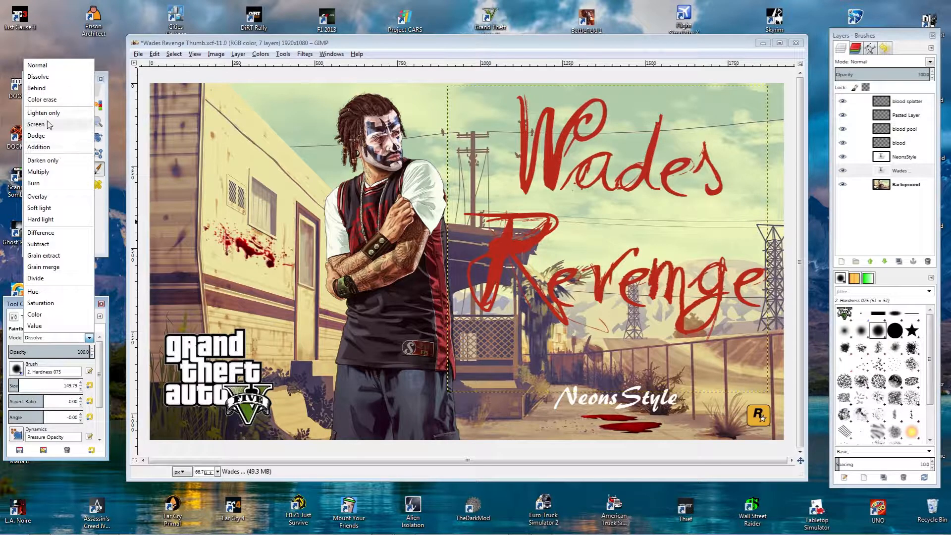
pyautogui.click(42, 99)
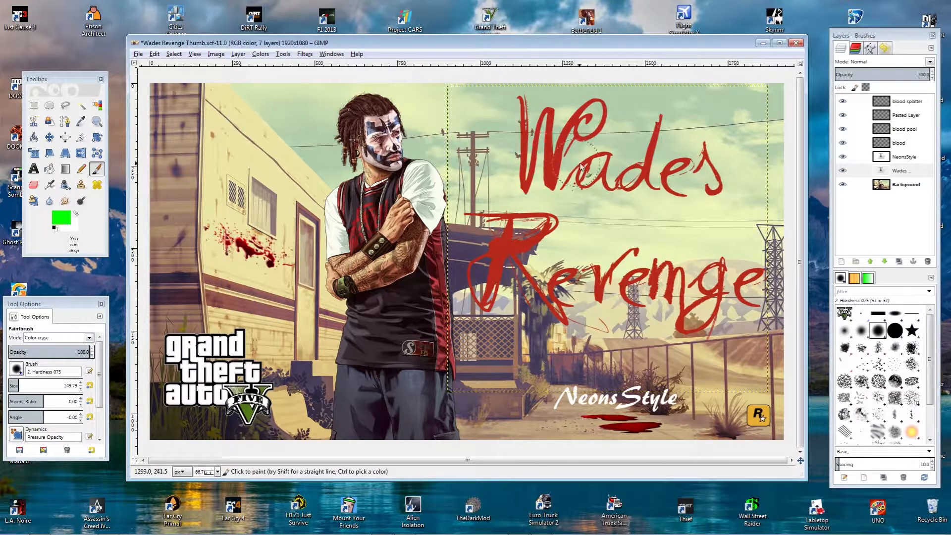
pyautogui.hotkey('ctrl', 'z')
# Try a Lighten only stroke diagonally over the W of the Wades lettering, and undo it.
pyautogui.click(90, 339)
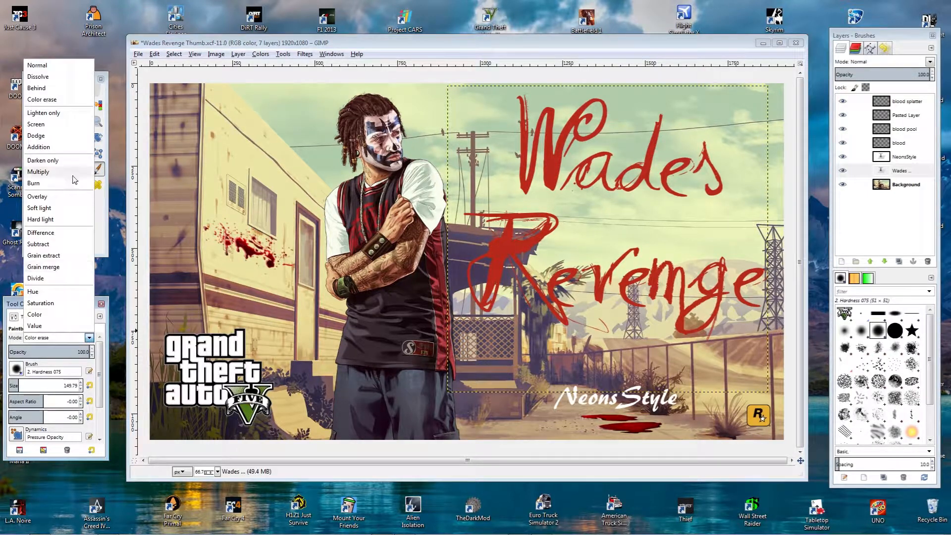
pyautogui.click(54, 114)
pyautogui.click(548, 182)
pyautogui.moveTo(548, 181)
pyautogui.mouseDown()
pyautogui.moveTo(559, 148)
pyautogui.moveTo(595, 169)
pyautogui.moveTo(602, 131)
pyautogui.mouseUp()
pyautogui.hotkey('ctrl', 'z')
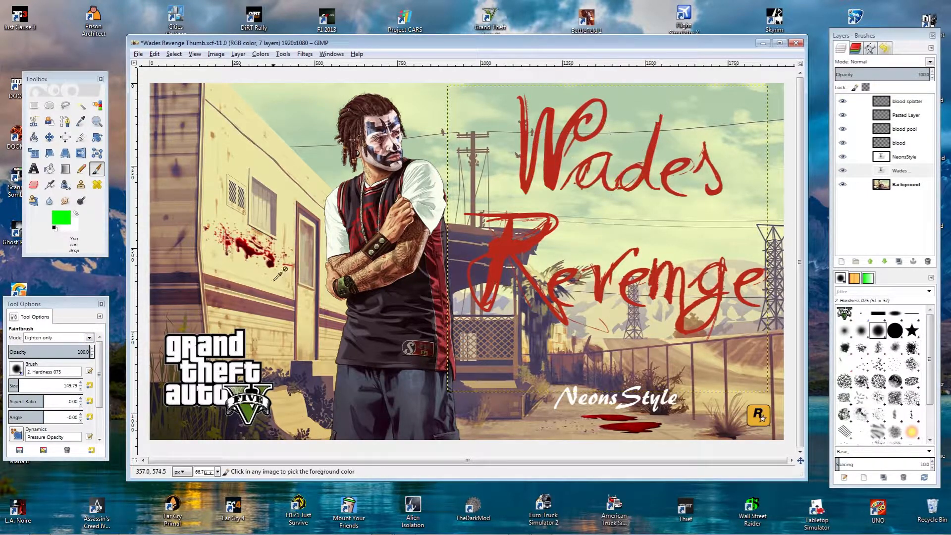
# Try a Screen-mode stroke diagonally over the W of the title, and undo it.
pyautogui.click(82, 339)
pyautogui.click(55, 125)
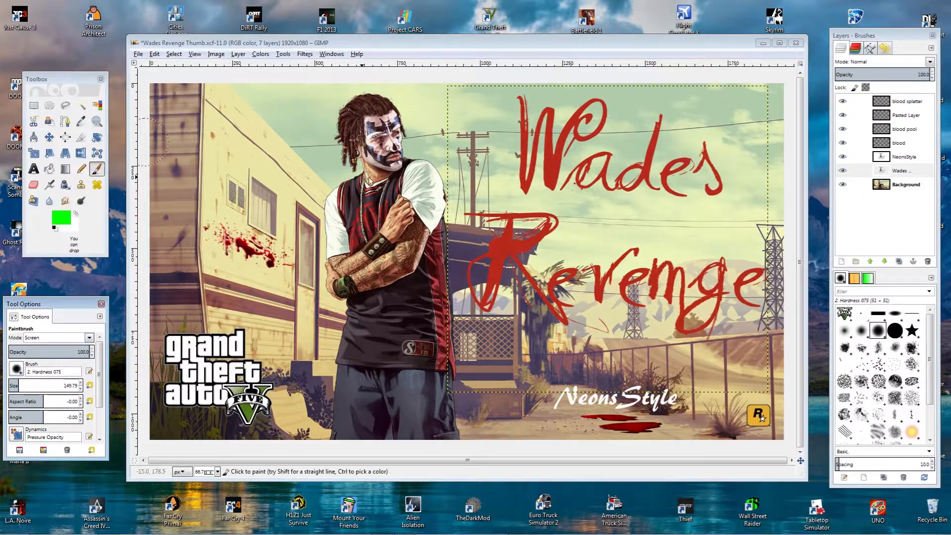
pyautogui.moveTo(519, 188); pyautogui.dragTo(596, 121)
pyautogui.hotkey('ctrl', 'z')
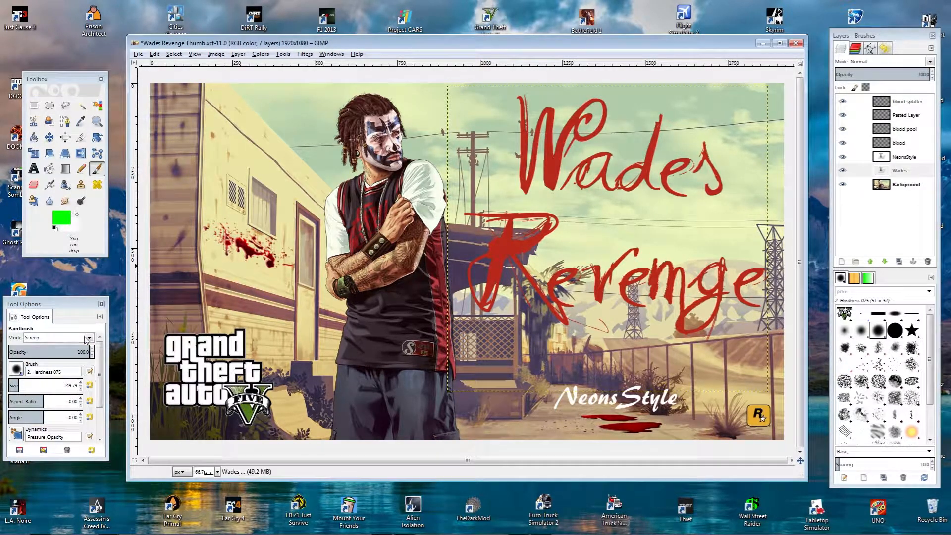
# Try Multiply-mode painting across both lines of the Wades Revenge title, and undo all of it.
pyautogui.click(84, 340)
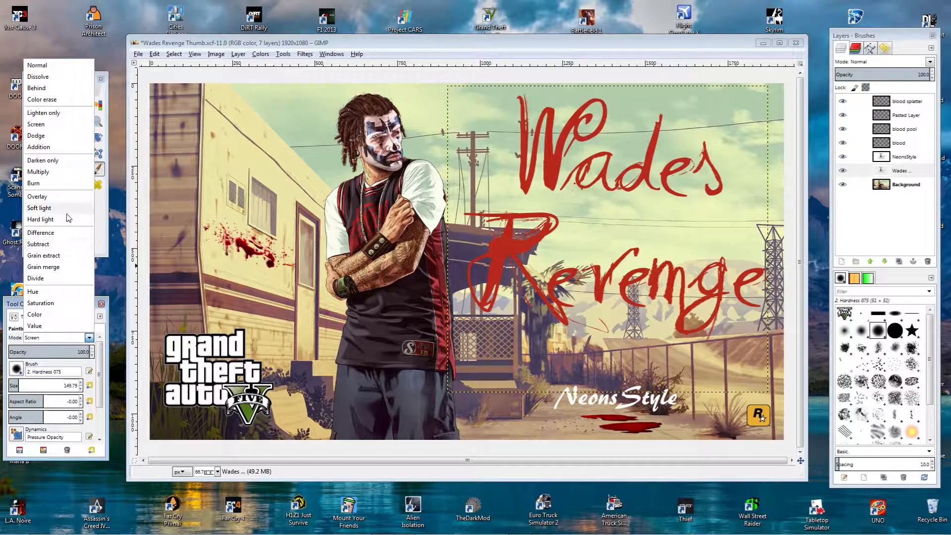
pyautogui.click(44, 172)
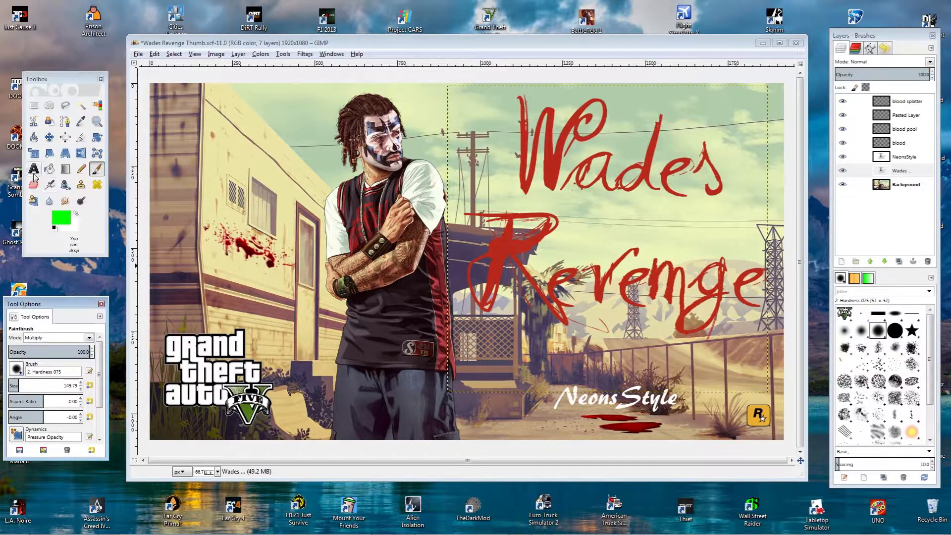
pyautogui.moveTo(501, 184)
pyautogui.mouseDown()
pyautogui.moveTo(583, 142)
pyautogui.moveTo(526, 220)
pyautogui.moveTo(546, 173)
pyautogui.moveTo(670, 211)
pyautogui.moveTo(462, 255)
pyautogui.moveTo(718, 300)
pyautogui.mouseUp()
pyautogui.hotkey('ctrl', 'z')
pyautogui.hotkey('ctrl', 'z')
pyautogui.hotkey('ctrl', 'z')
pyautogui.hotkey('ctrl', 'z')
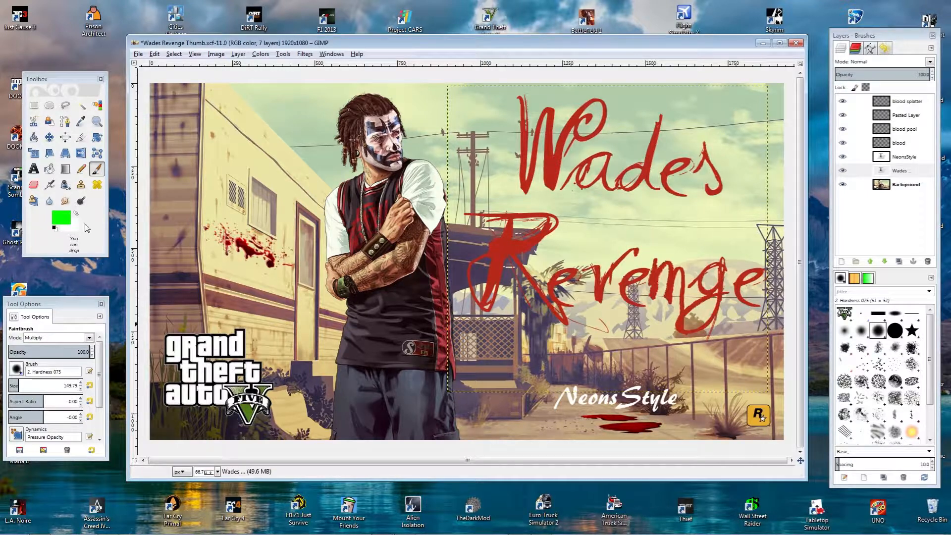
# Try a Darken only stroke between the W and the a of the Wades lettering, and undo it.
pyautogui.click(89, 337)
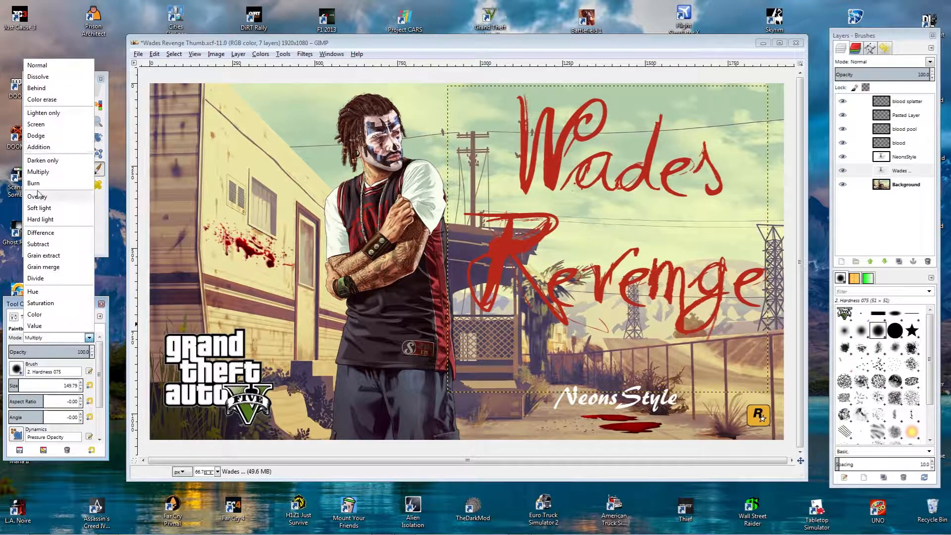
pyautogui.click(42, 160)
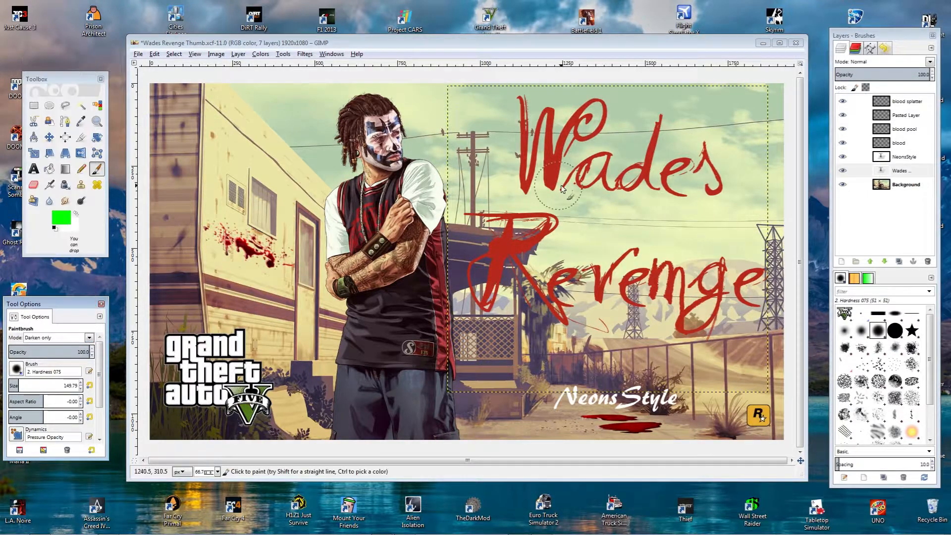
pyautogui.moveTo(559, 149); pyautogui.dragTo(599, 179)
pyautogui.hotkey('ctrl', 'z')
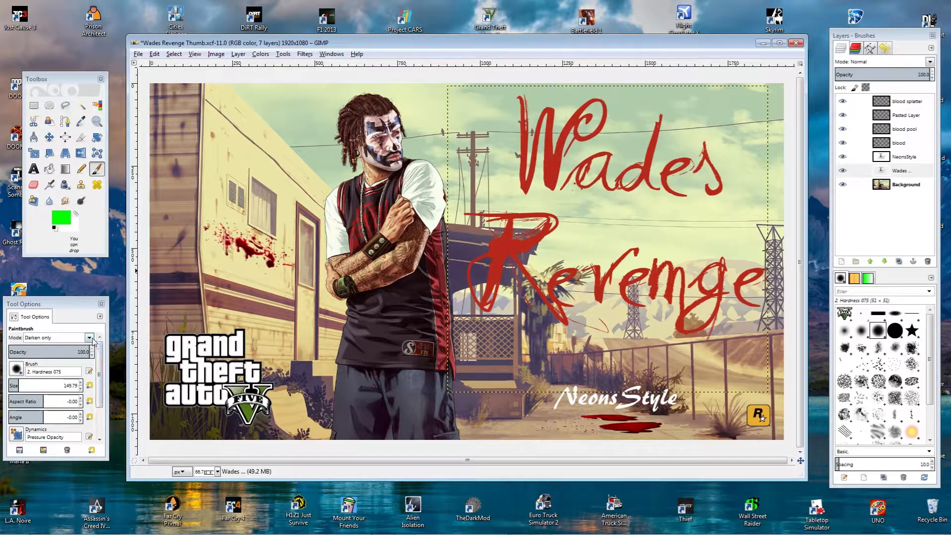
# Set the paint mode to Burn, try a stroke across the Wades lettering, and undo the stroke.
pyautogui.click(89, 337)
pyautogui.click(33, 183)
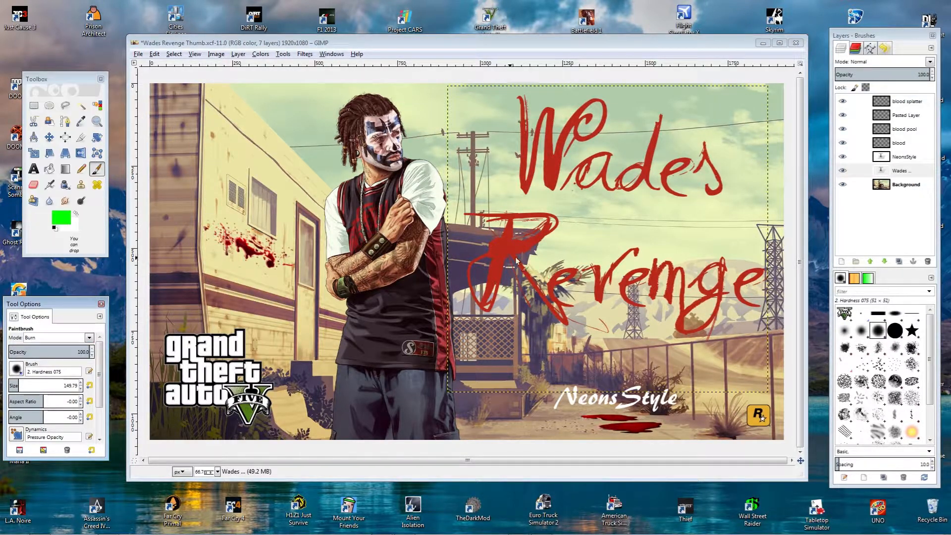
pyautogui.moveTo(549, 161)
pyautogui.mouseDown()
pyautogui.moveTo(549, 173)
pyautogui.moveTo(637, 183)
pyautogui.mouseUp()
pyautogui.hotkey('ctrl', 'z')
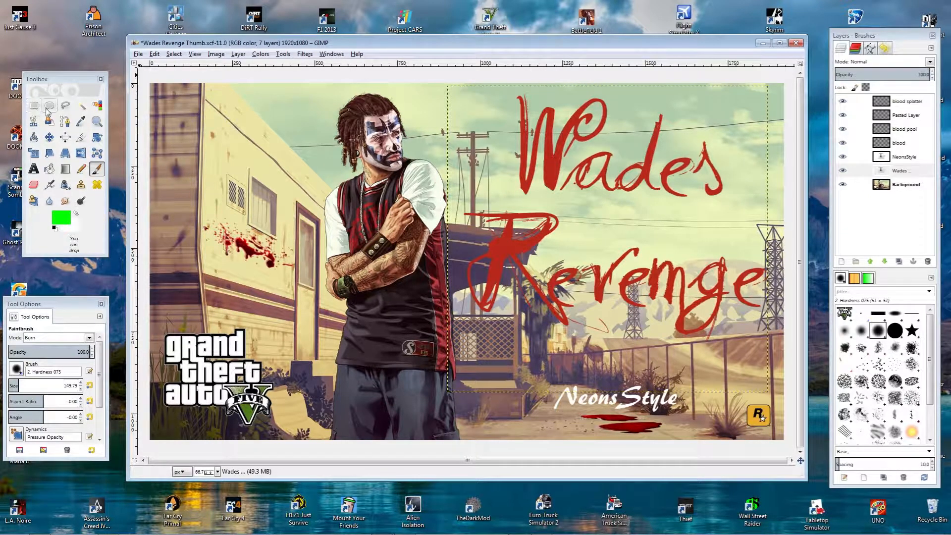
# Outline a polygonal Free Select area from the trailer windows around the character's head, and clear the selection.
pyautogui.click(64, 105)
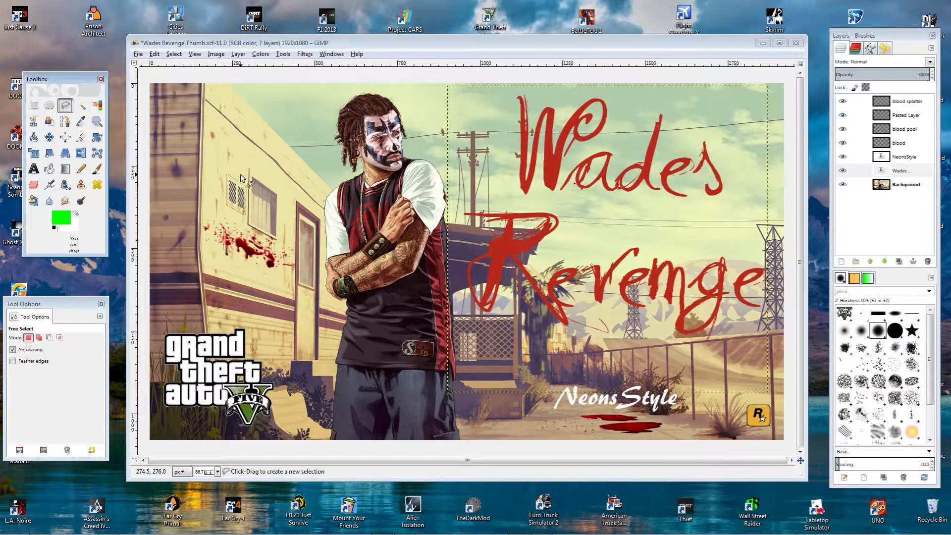
pyautogui.click(239, 174)
pyautogui.click(204, 212)
pyautogui.click(271, 238)
pyautogui.click(294, 263)
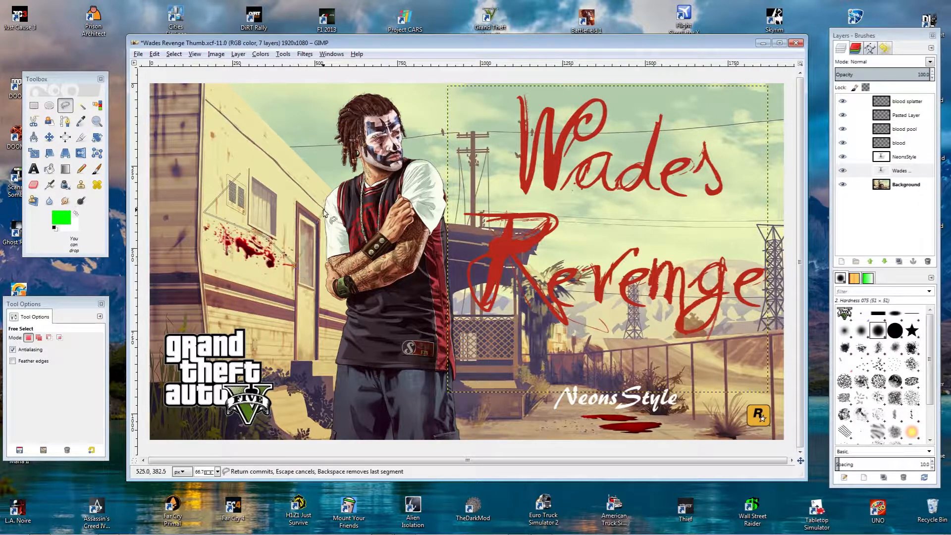
pyautogui.click(323, 209)
pyautogui.click(301, 153)
pyautogui.click(329, 115)
pyautogui.click(483, 133)
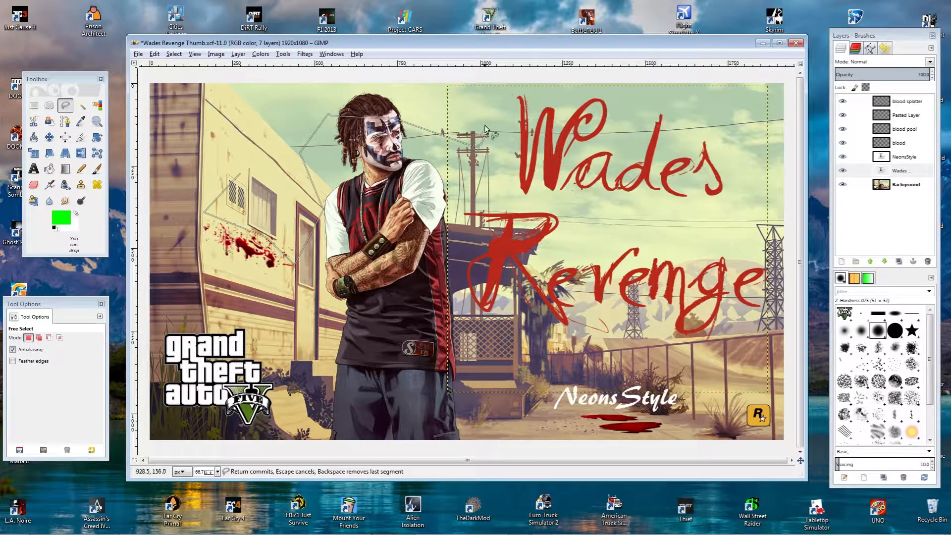
pyautogui.click(240, 173)
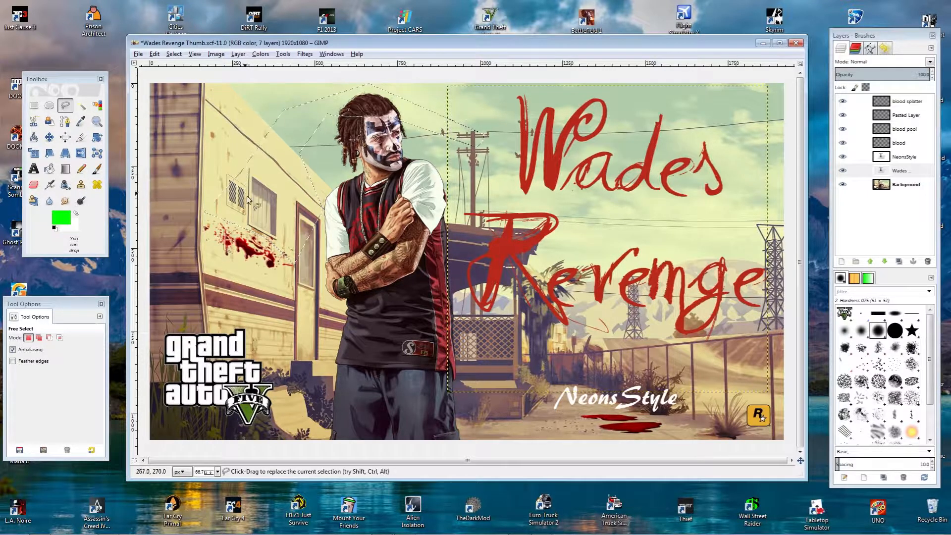
pyautogui.click(174, 53)
pyautogui.click(190, 79)
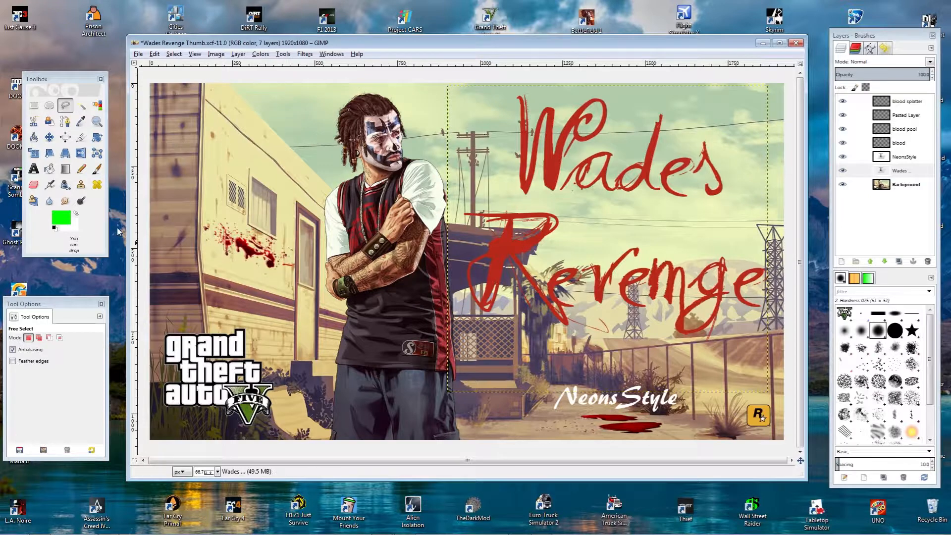
# Fuzzy-select the red letter W on the Wades title layer.
pyautogui.click(81, 106)
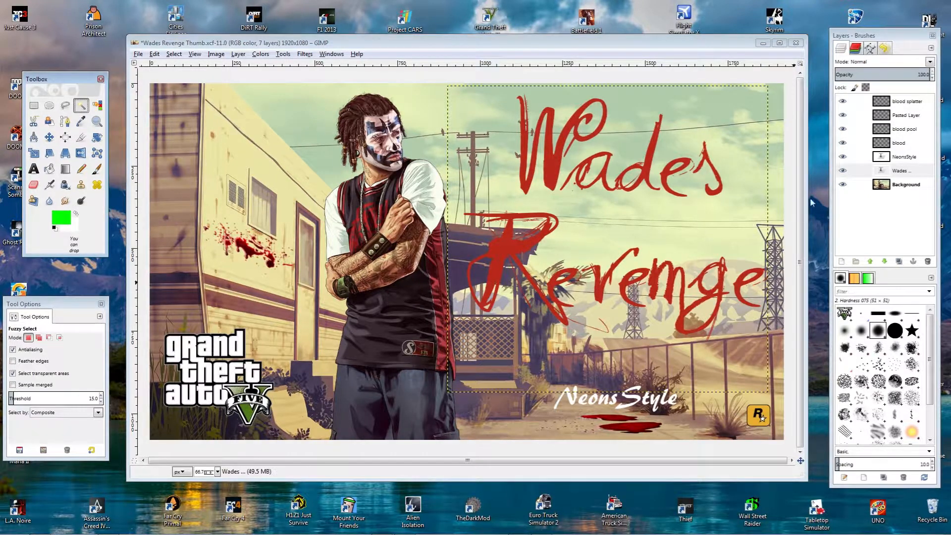
pyautogui.click(861, 170)
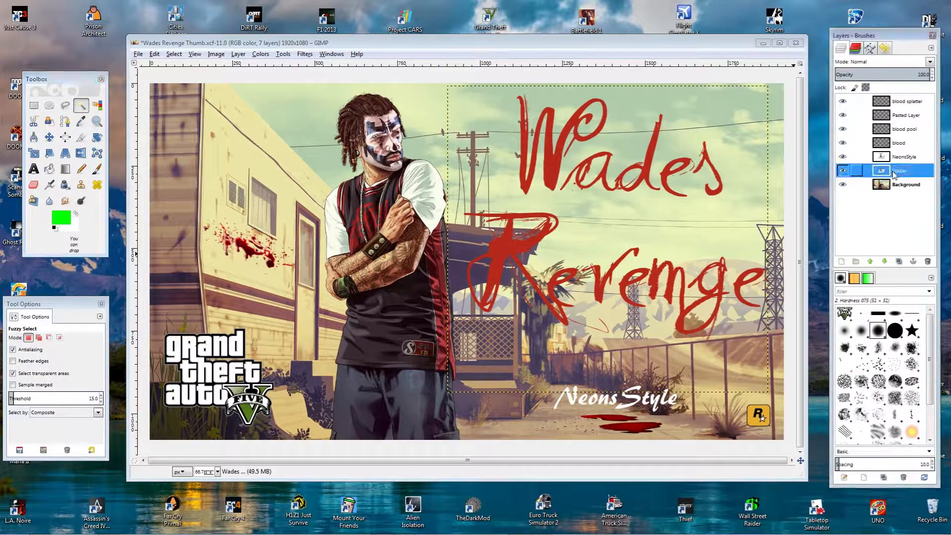
pyautogui.click(554, 169)
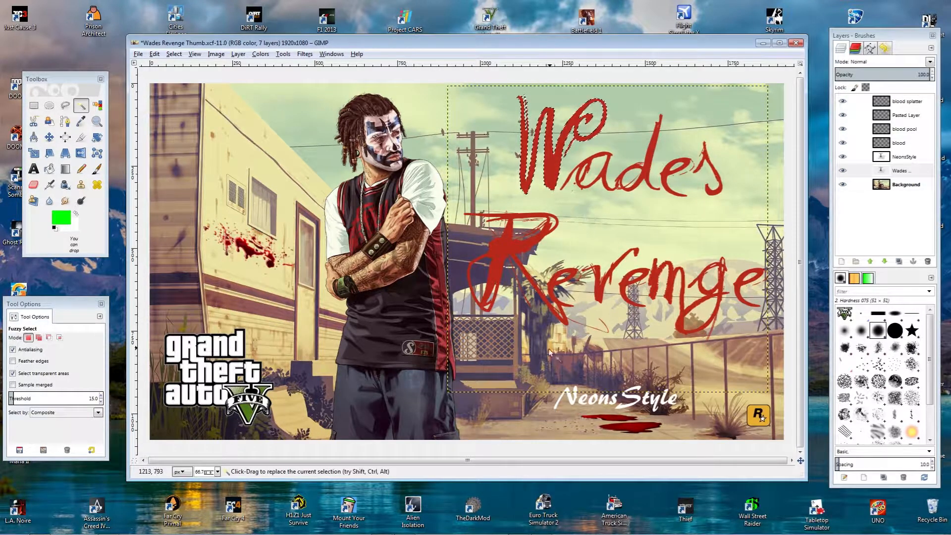
# On the Background layer, fuzzy-select the sky beside the character's head and the sky area behind the title.
pyautogui.click(899, 186)
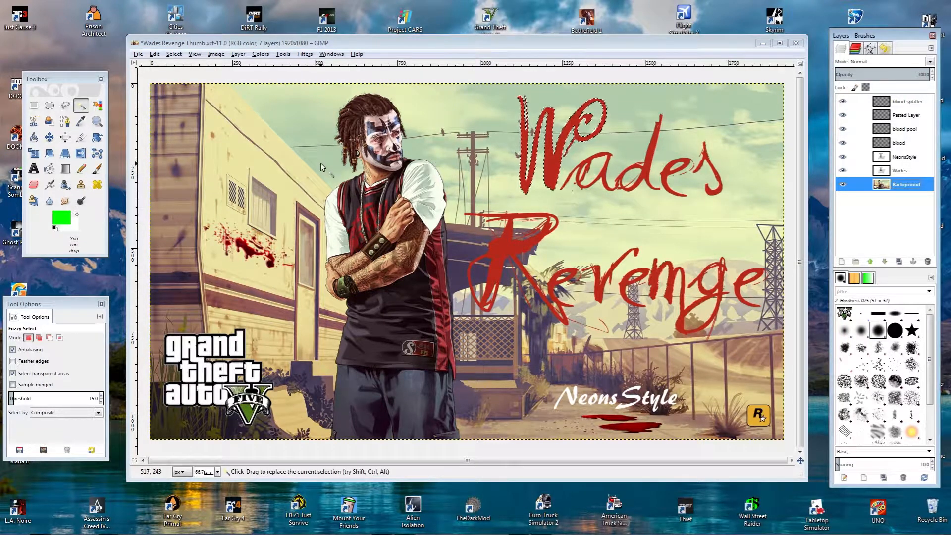
pyautogui.moveTo(323, 159); pyautogui.dragTo(341, 184)
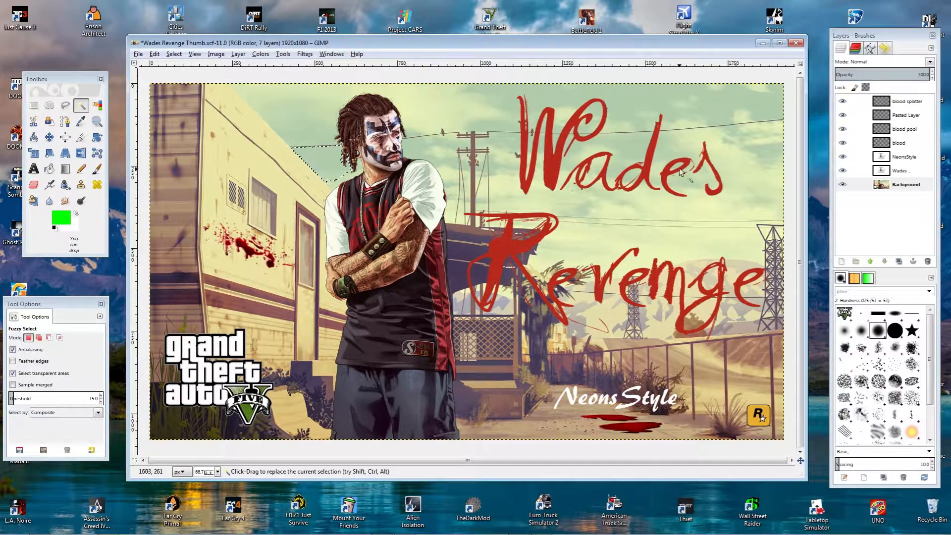
pyautogui.moveTo(635, 94); pyautogui.dragTo(749, 174)
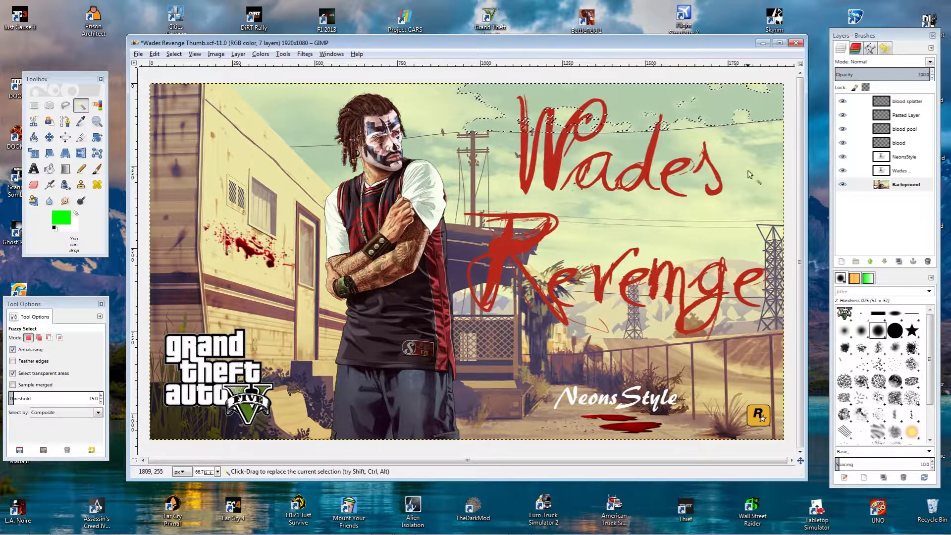
# Fuzzy-select ground patches by the fence and below the NeonsStyle text, and clear the selection.
pyautogui.click(667, 351)
pyautogui.click(679, 356)
pyautogui.click(708, 375)
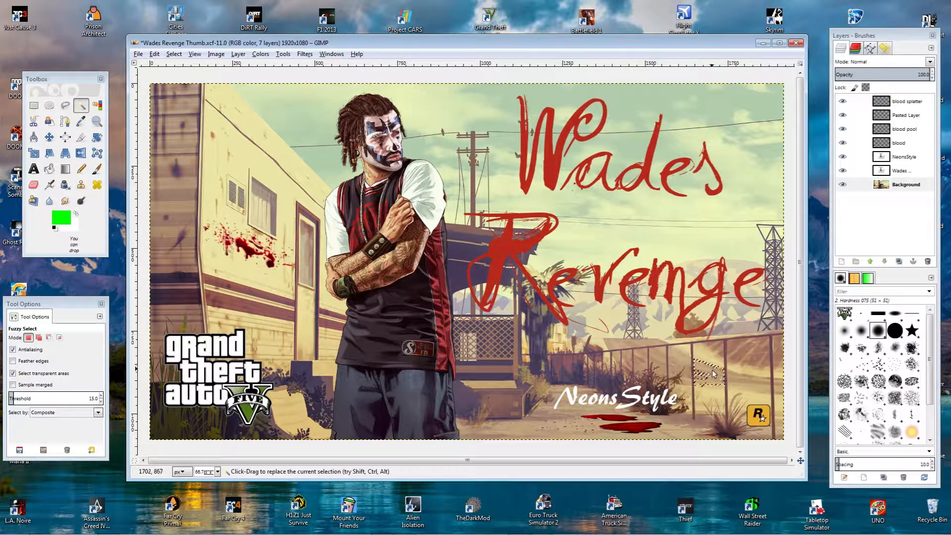
pyautogui.moveTo(545, 412); pyautogui.dragTo(566, 404)
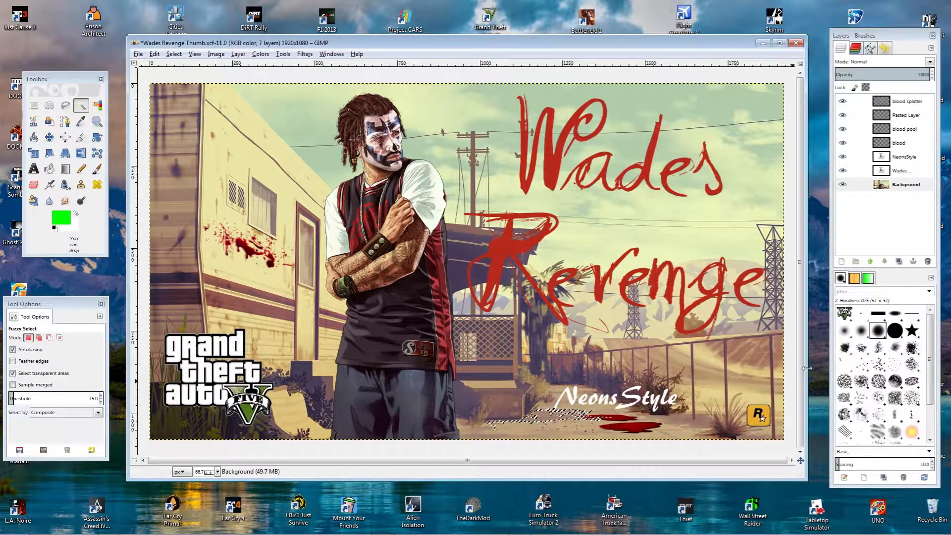
pyautogui.click(173, 54)
pyautogui.click(182, 76)
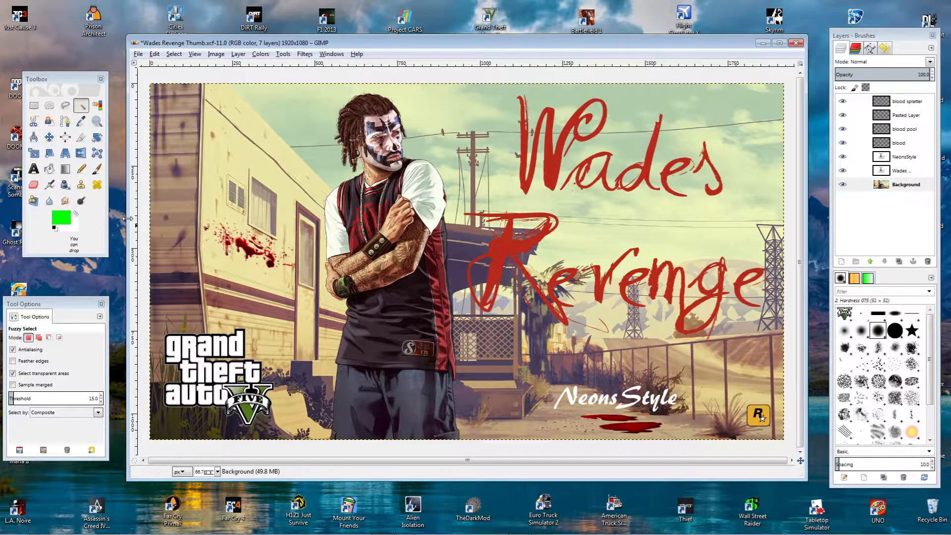
# Select the dark tones throughout the Background layer with Select by Color, and clear the selection.
pyautogui.click(98, 106)
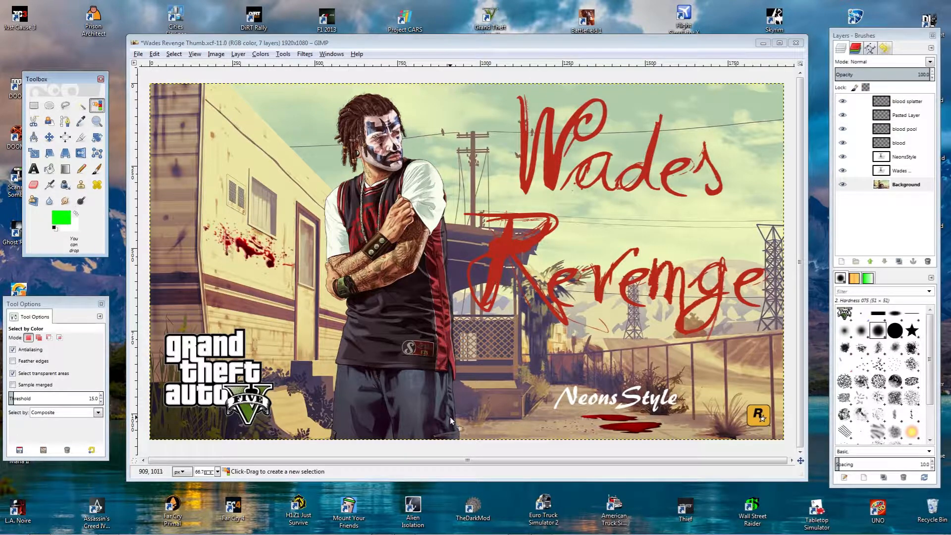
pyautogui.click(511, 237)
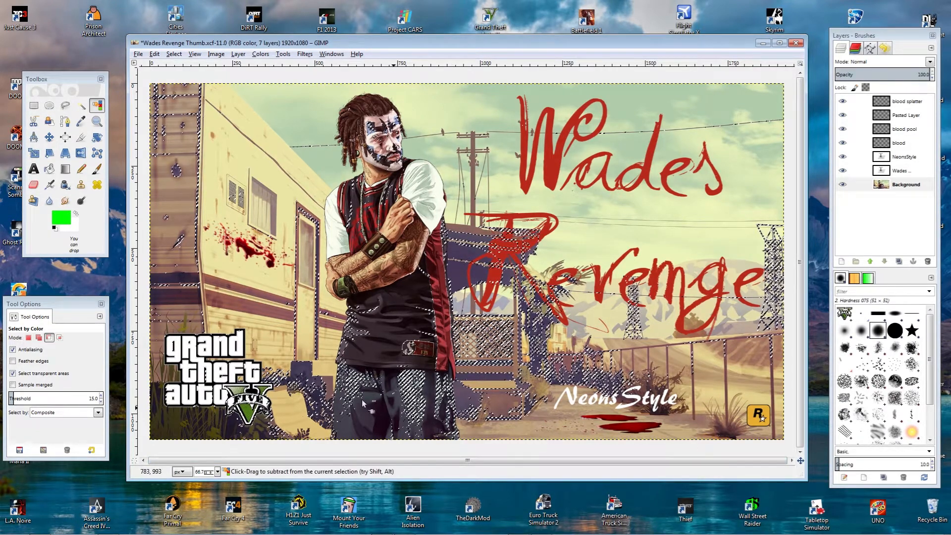
pyautogui.hotkey('ctrl', 'shift', 'a')
pyautogui.click(33, 121)
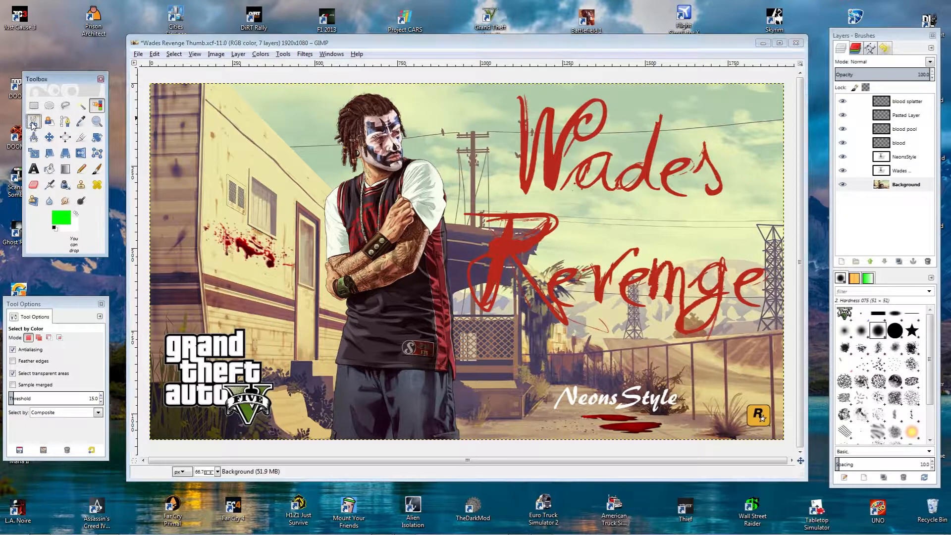
pyautogui.click(326, 248)
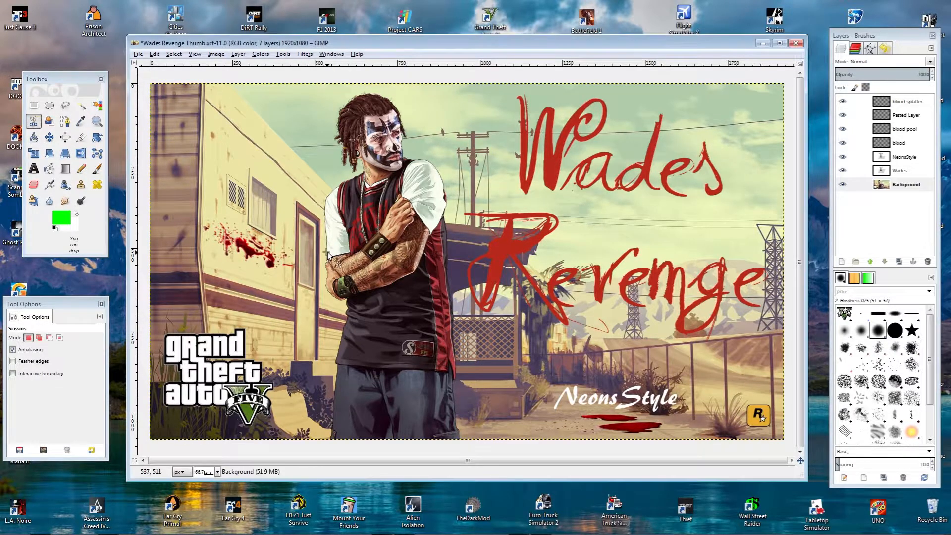
# Sketch a curved path across the trailer's window and door with the Paths tool, and undo all its anchors.
pyautogui.click(64, 122)
pyautogui.click(245, 171)
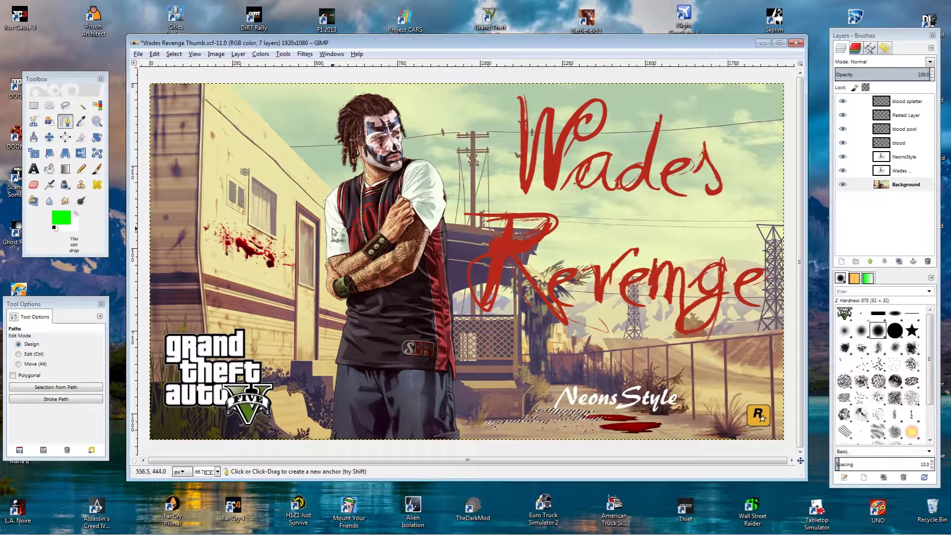
pyautogui.click(295, 204)
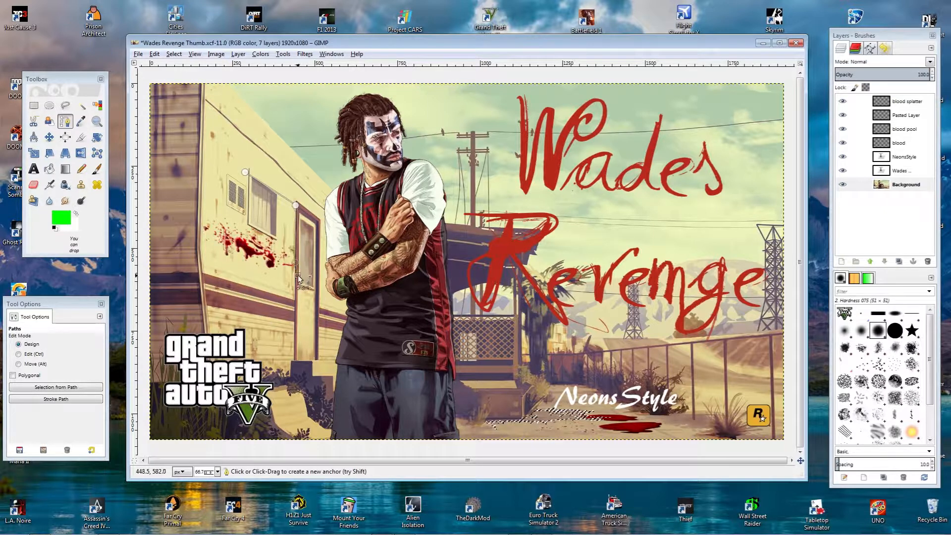
pyautogui.moveTo(298, 275); pyautogui.dragTo(332, 275)
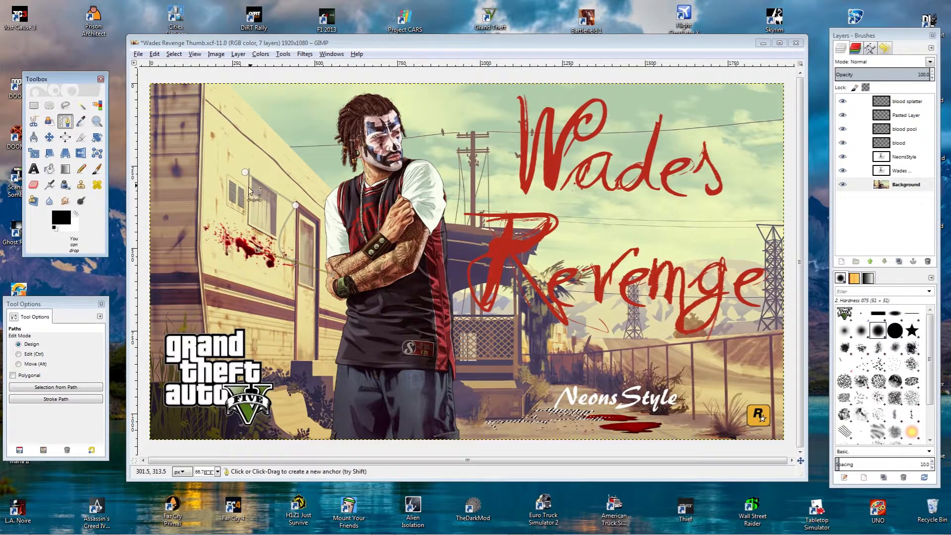
pyautogui.click(265, 153)
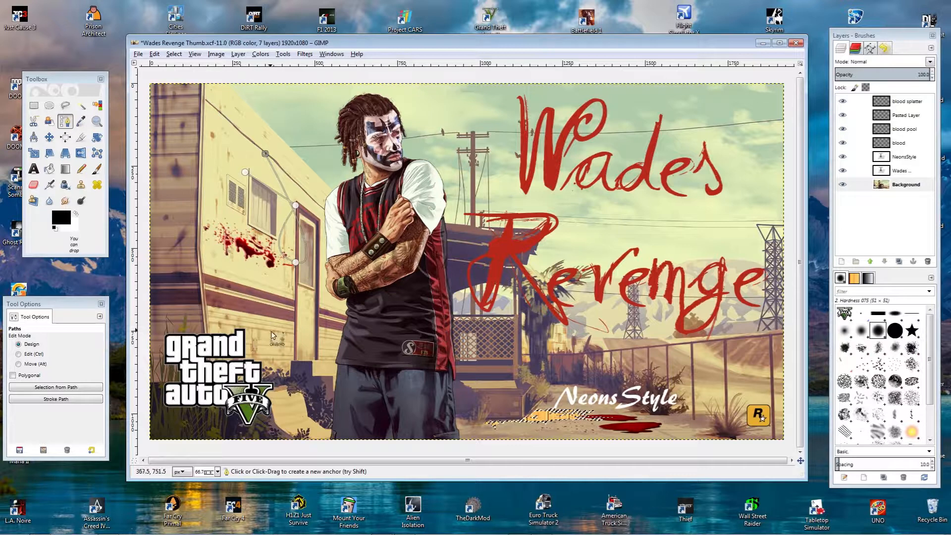
pyautogui.hotkey('ctrl', 'z')
pyautogui.hotkey('ctrl', 'z')
pyautogui.hotkey('ctrl', 'z')
pyautogui.hotkey('ctrl', 'z')
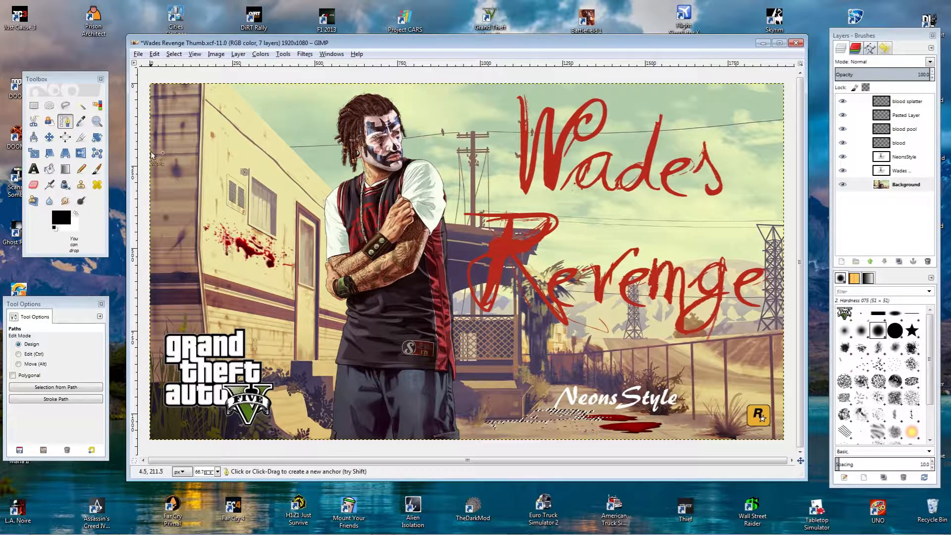
# Pick the Wades title's red as the foreground color, and replace it with the pale green of the sky on the Background layer.
pyautogui.click(81, 121)
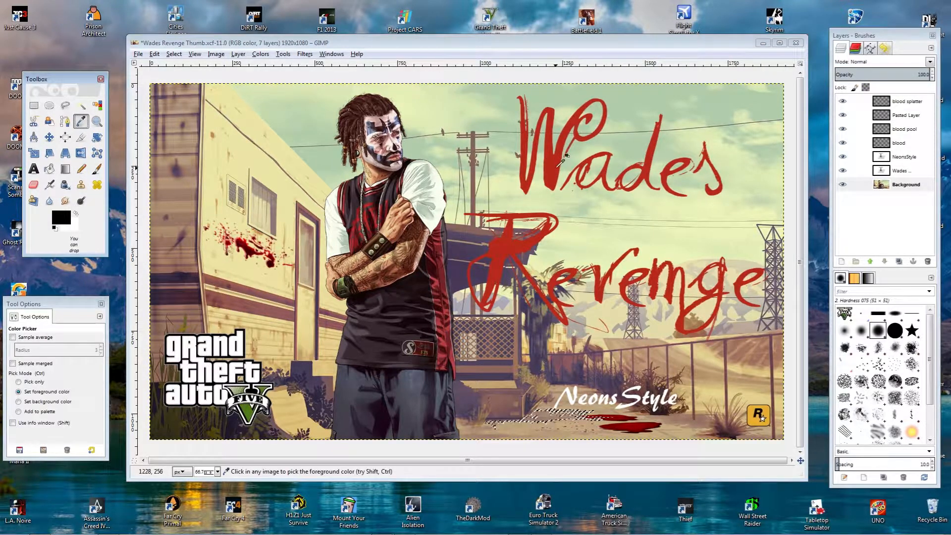
pyautogui.click(558, 158)
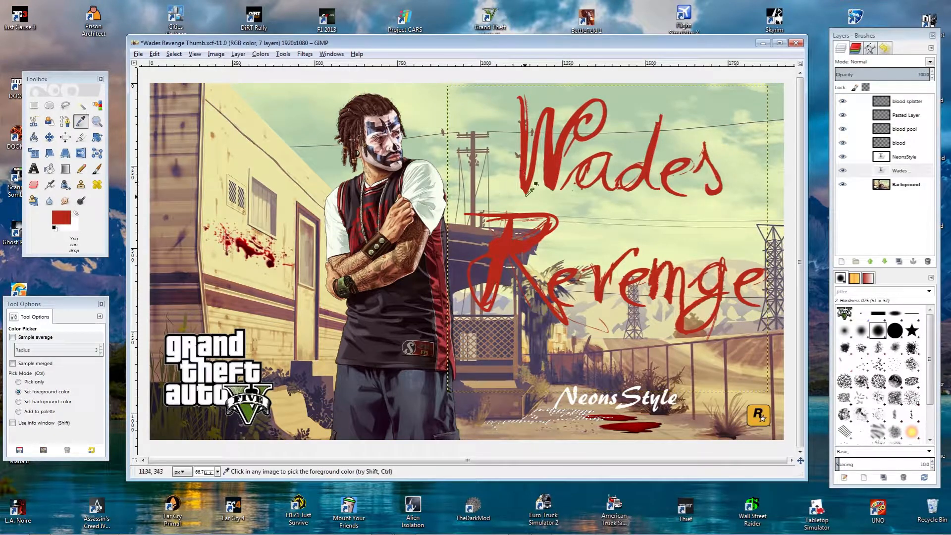
pyautogui.click(899, 185)
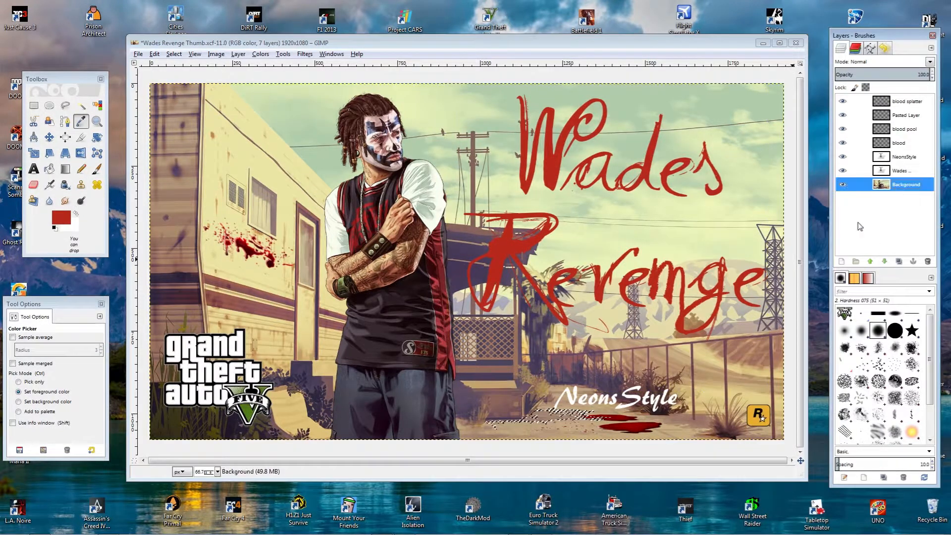
pyautogui.click(378, 136)
pyautogui.moveTo(379, 136); pyautogui.dragTo(424, 268)
pyautogui.moveTo(429, 302); pyautogui.dragTo(444, 164)
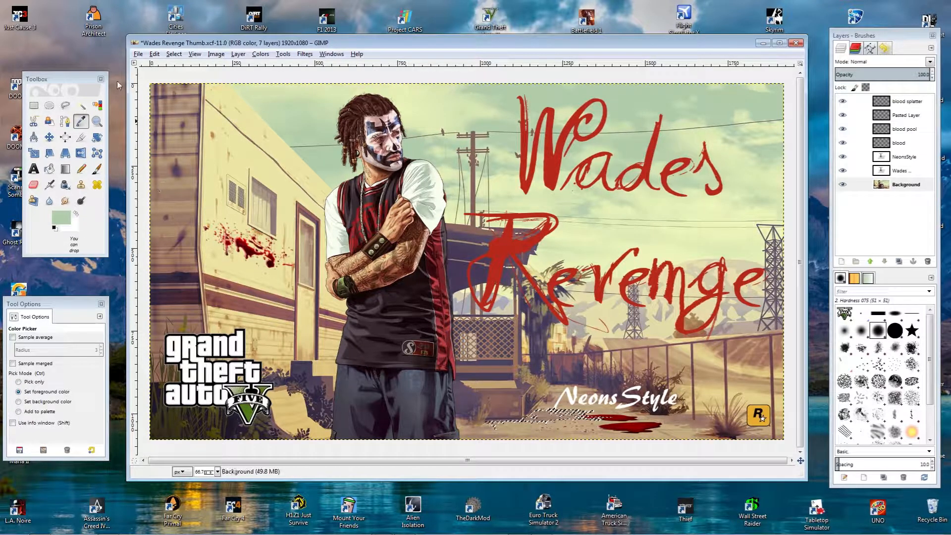
# Zoom in on the character's white sleeve until individual pixels fill the view.
pyautogui.click(97, 121)
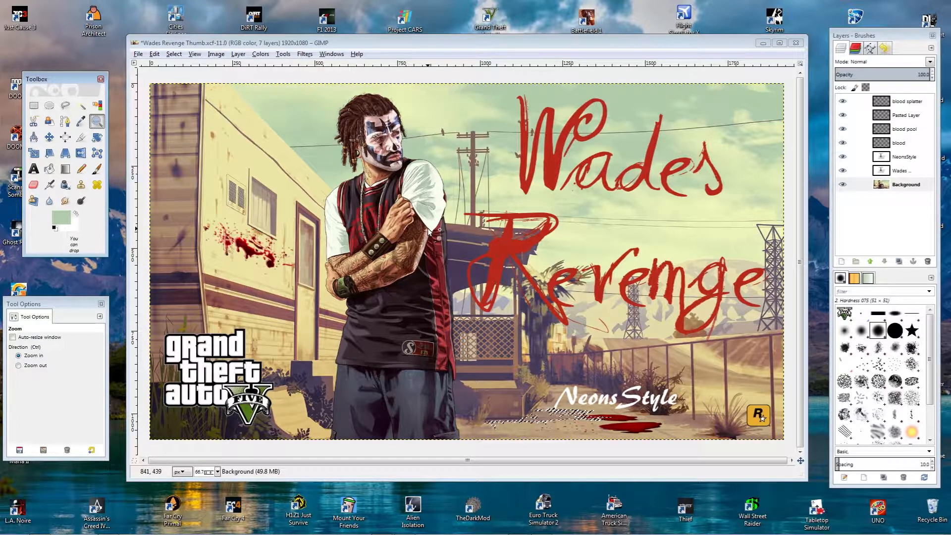
pyautogui.moveTo(429, 229); pyautogui.dragTo(435, 233)
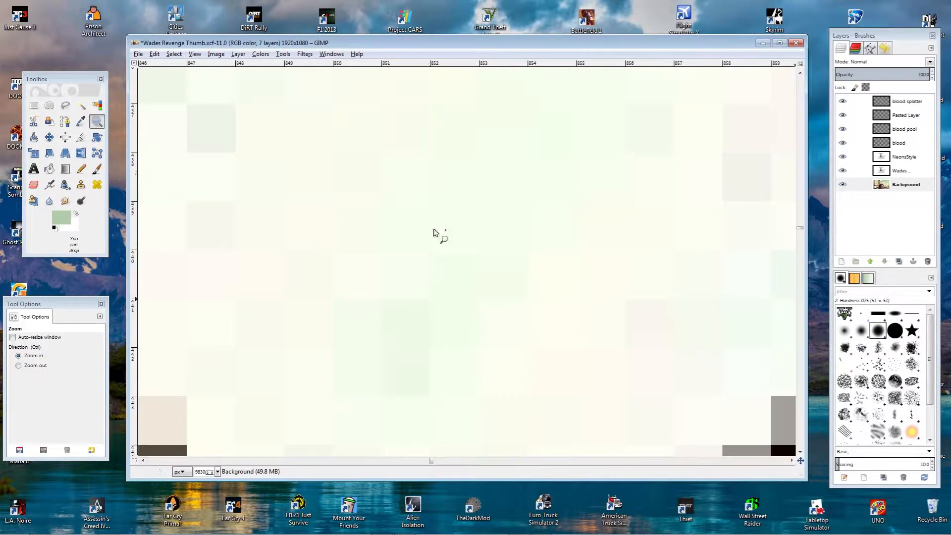
pyautogui.rightClick(431, 174)
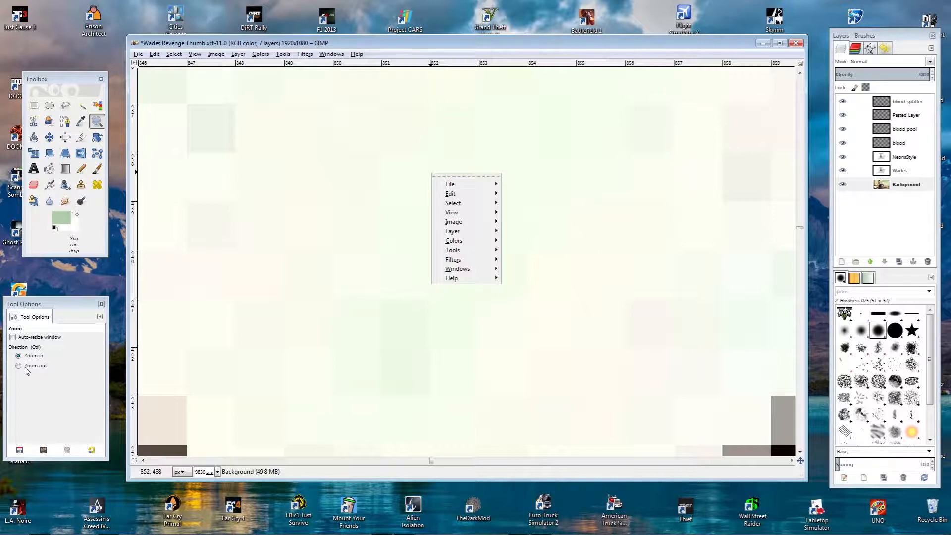
pyautogui.click(25, 367)
pyautogui.click(436, 292)
pyautogui.click(437, 289)
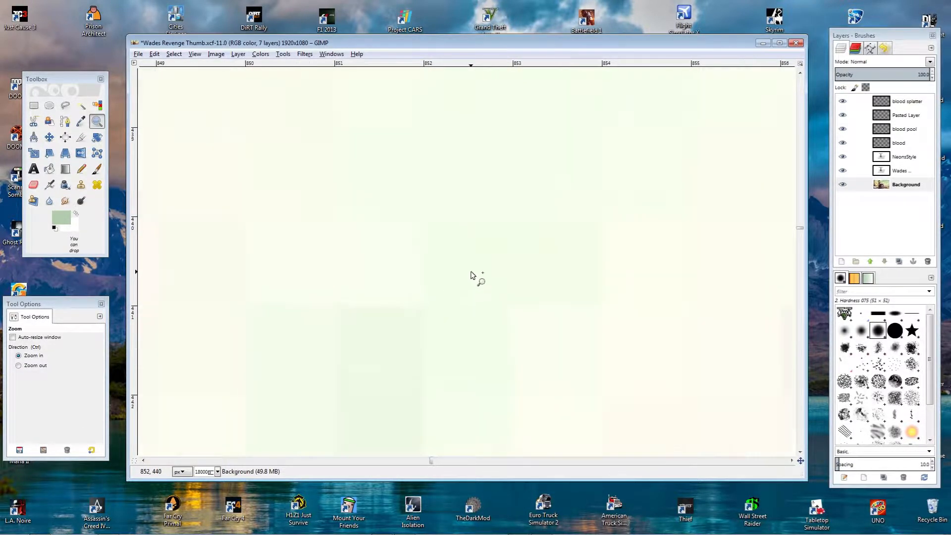
pyautogui.click(471, 275)
# Zoom out from the sleeve until the whole thumbnail shrinks to a tiny speck.
pyautogui.click(23, 365)
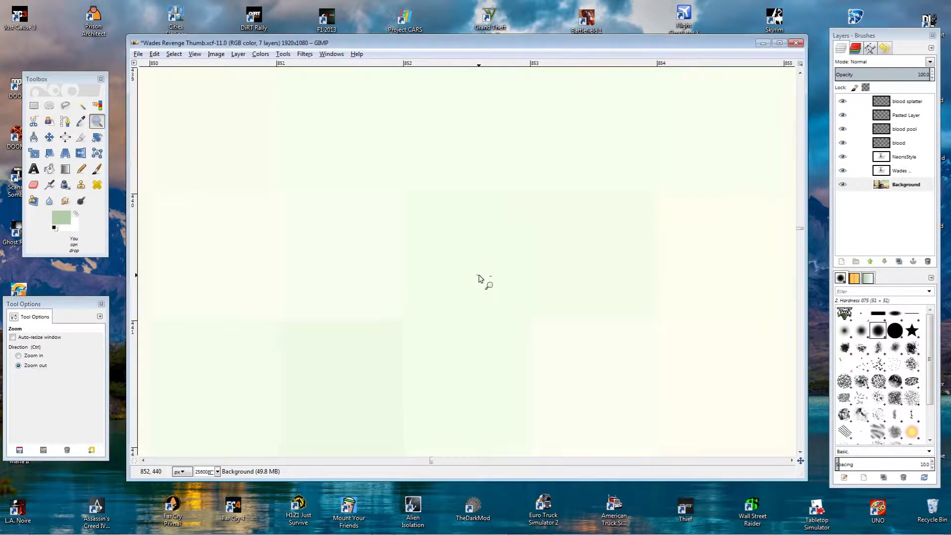
pyautogui.click(478, 279)
pyautogui.click(479, 279)
pyautogui.click(478, 280)
pyautogui.click(477, 284)
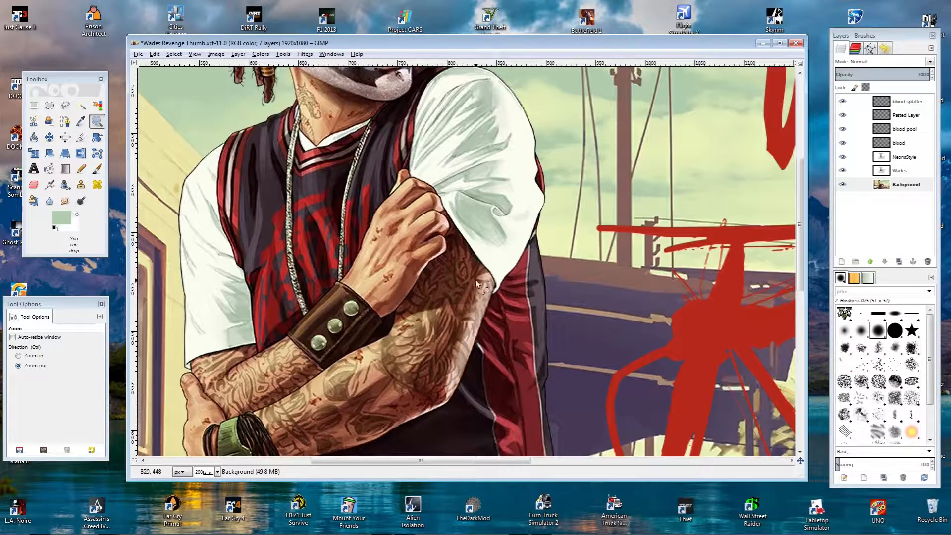
pyautogui.click(477, 284)
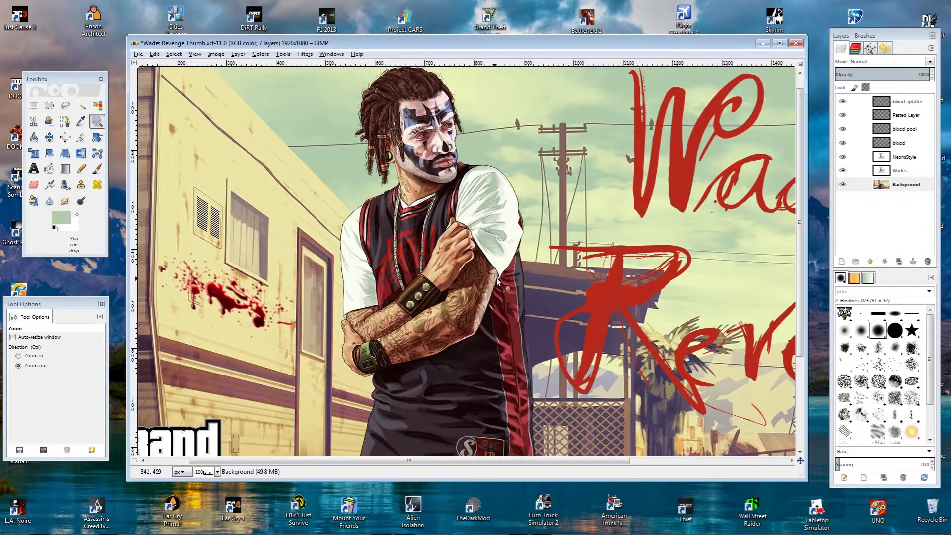
pyautogui.moveTo(497, 279); pyautogui.dragTo(494, 279)
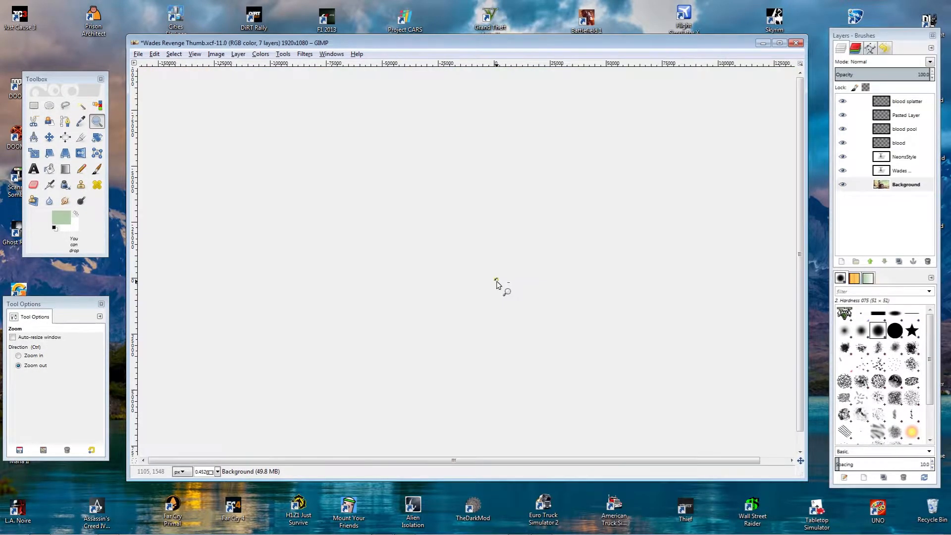
# Enable Auto-resize window for the Zoom tool and zoom back in to show the whole thumbnail at 66.7%.
pyautogui.click(29, 357)
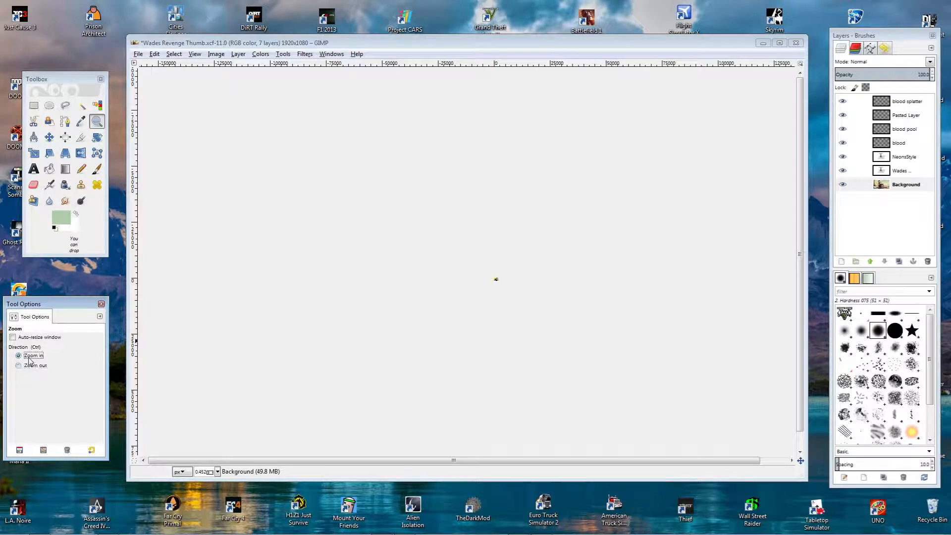
pyautogui.click(13, 337)
pyautogui.click(474, 334)
pyautogui.click(515, 277)
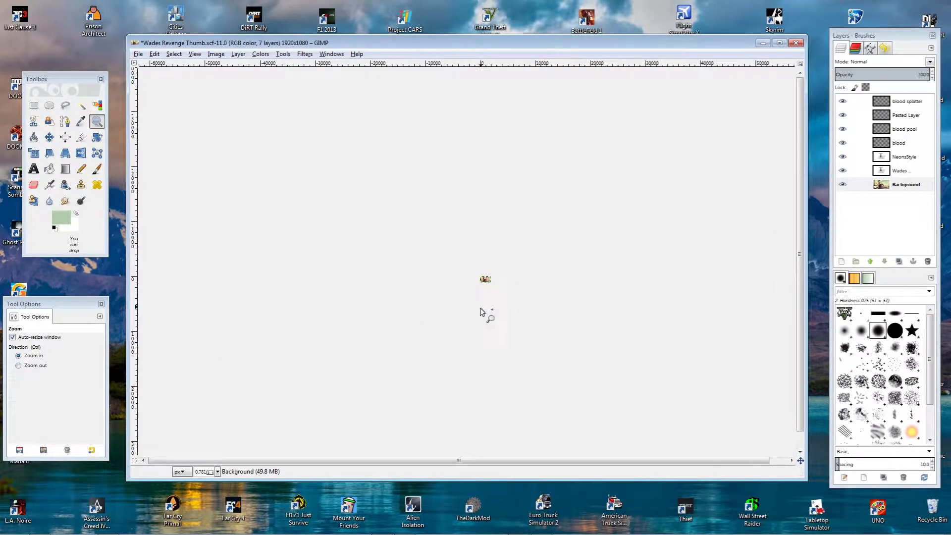
pyautogui.click(488, 308)
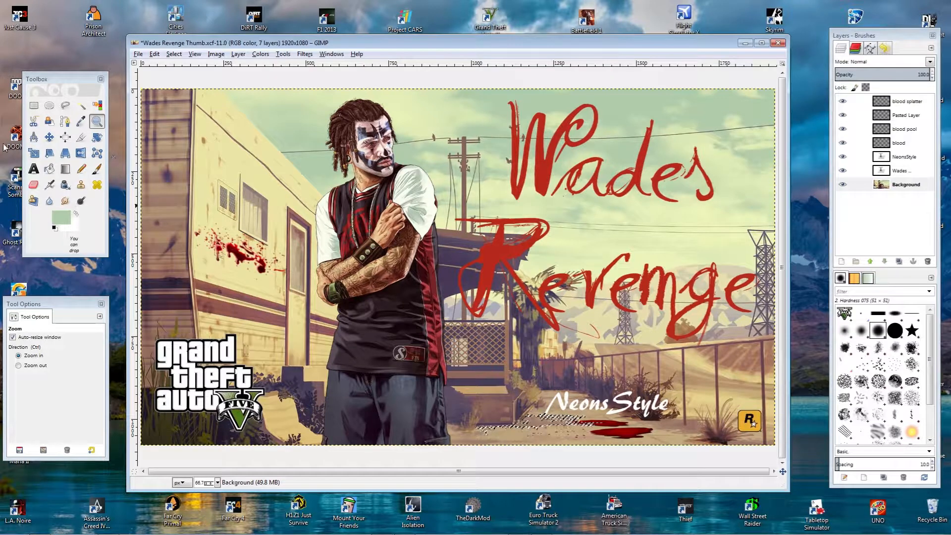
# Measure the distance from the utility pole to the sky below the Wades title, and distances across the trailer wall and window.
pyautogui.click(34, 138)
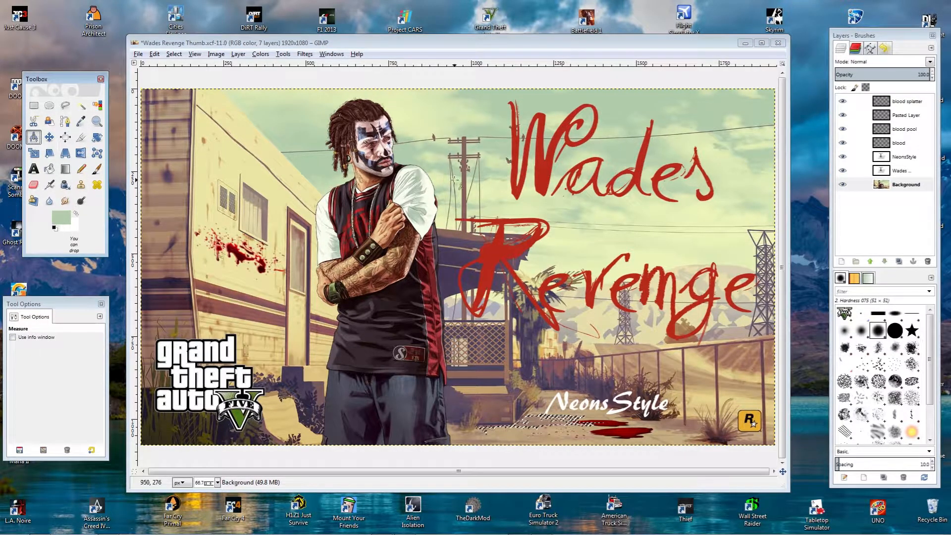
pyautogui.moveTo(458, 180); pyautogui.dragTo(620, 215)
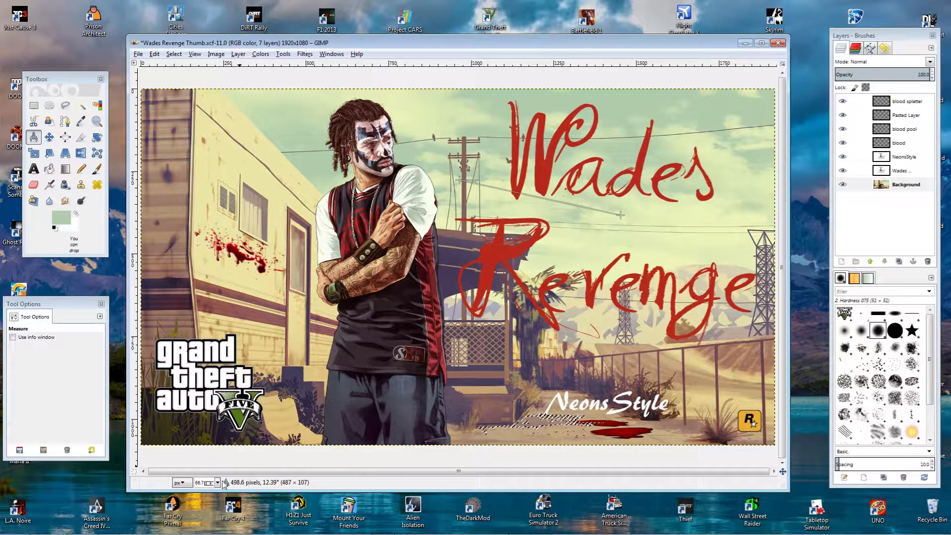
pyautogui.moveTo(213, 229); pyautogui.dragTo(290, 242)
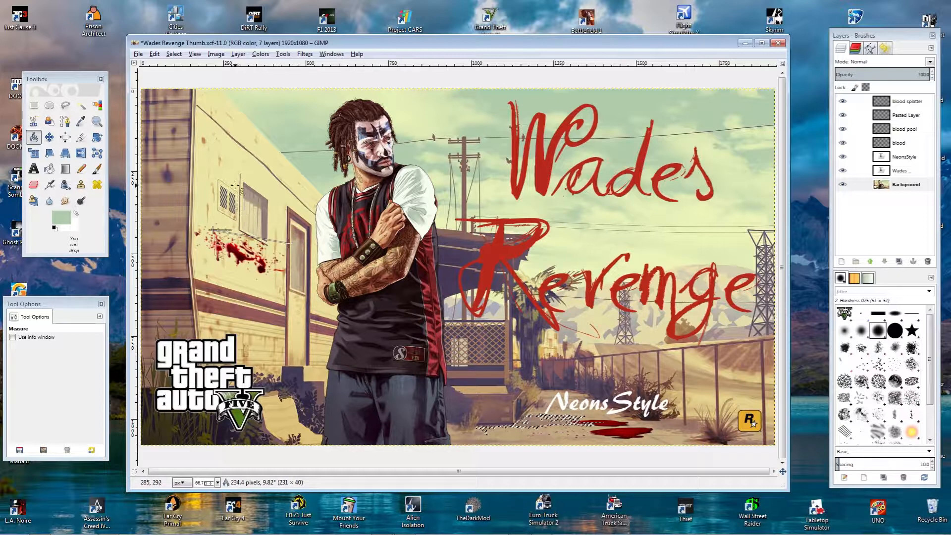
pyautogui.moveTo(240, 179); pyautogui.dragTo(269, 200)
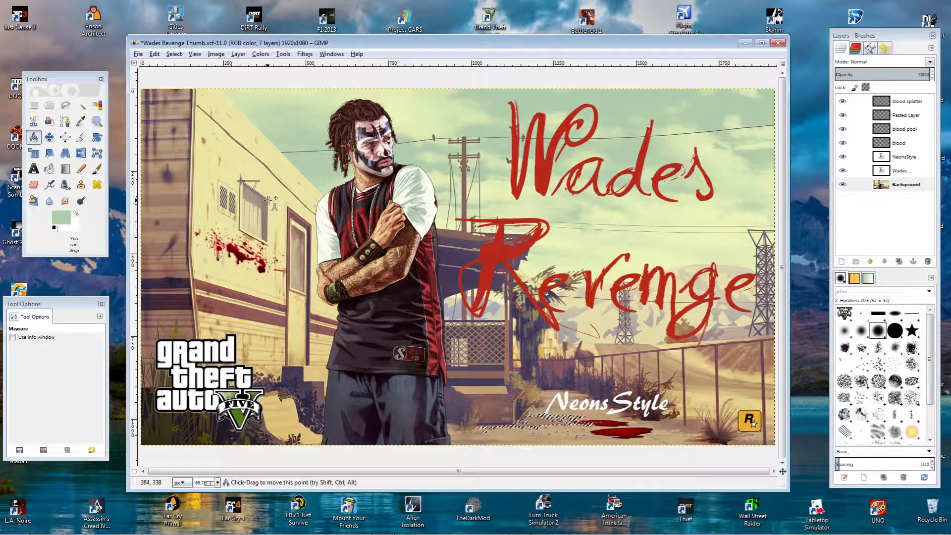
# Try moving the Background layer and the Wades title layer with the Move tool.
pyautogui.click(49, 137)
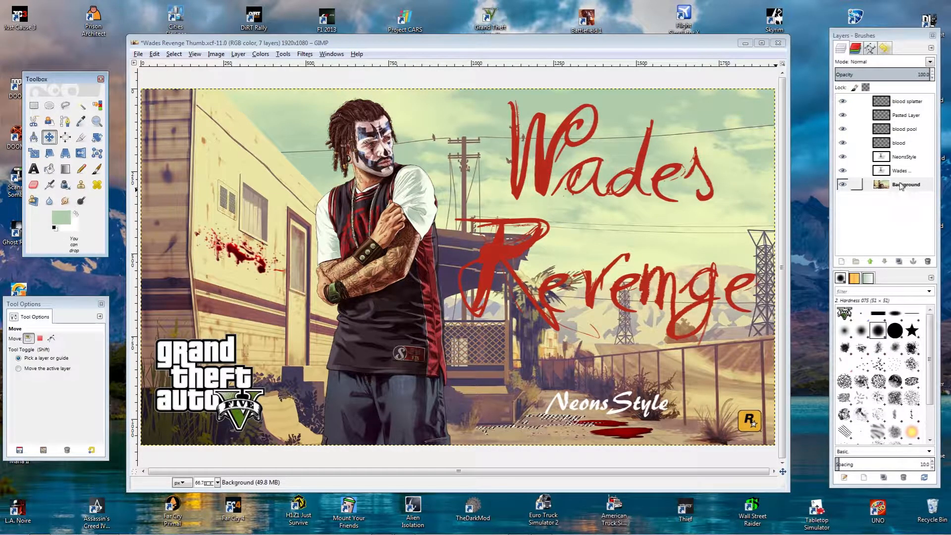
pyautogui.click(837, 183)
pyautogui.moveTo(437, 283); pyautogui.dragTo(421, 341)
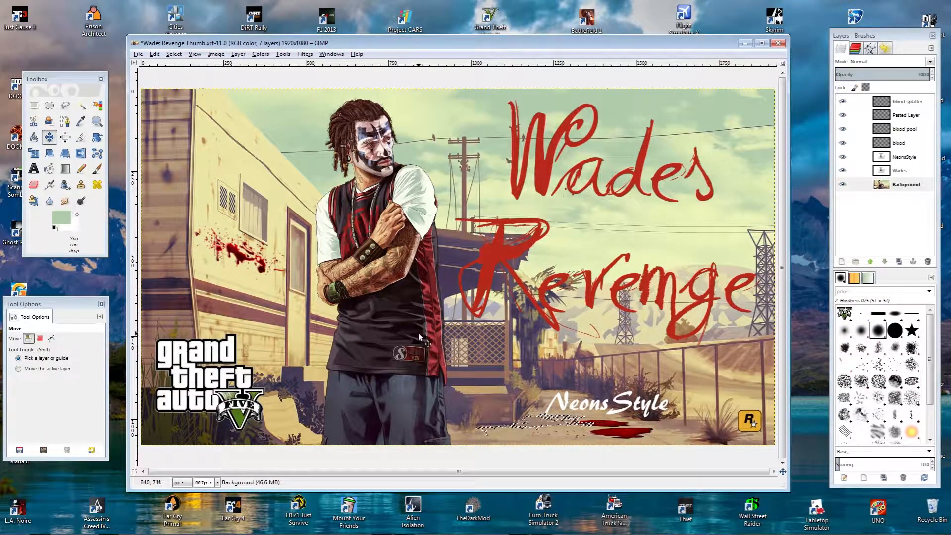
pyautogui.click(895, 170)
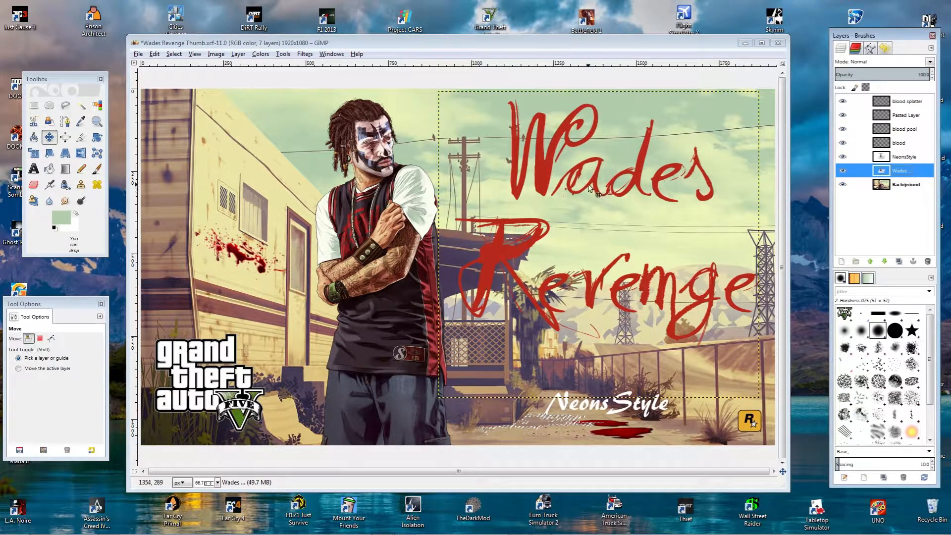
pyautogui.moveTo(547, 203); pyautogui.dragTo(568, 203)
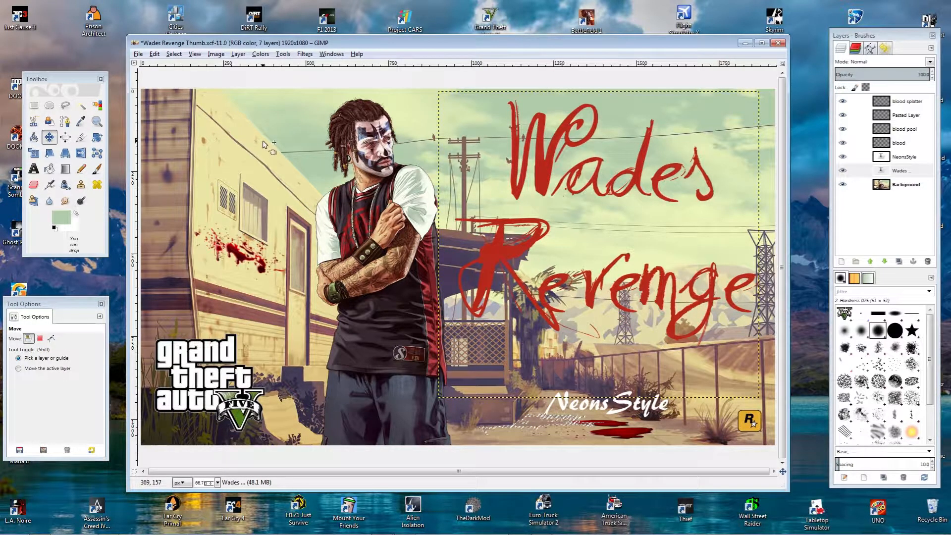
# Clear the leftover selection beneath the NeonsStyle text.
pyautogui.click(165, 56)
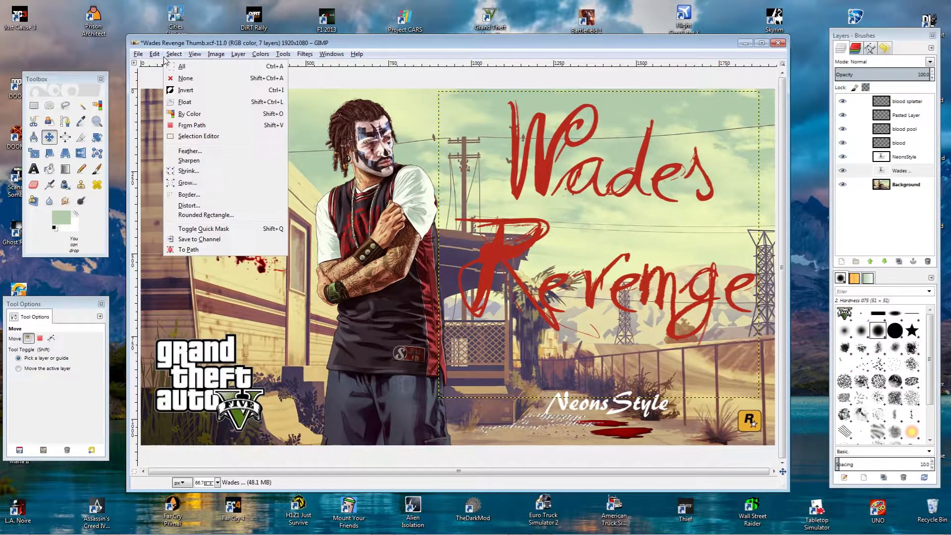
pyautogui.click(186, 78)
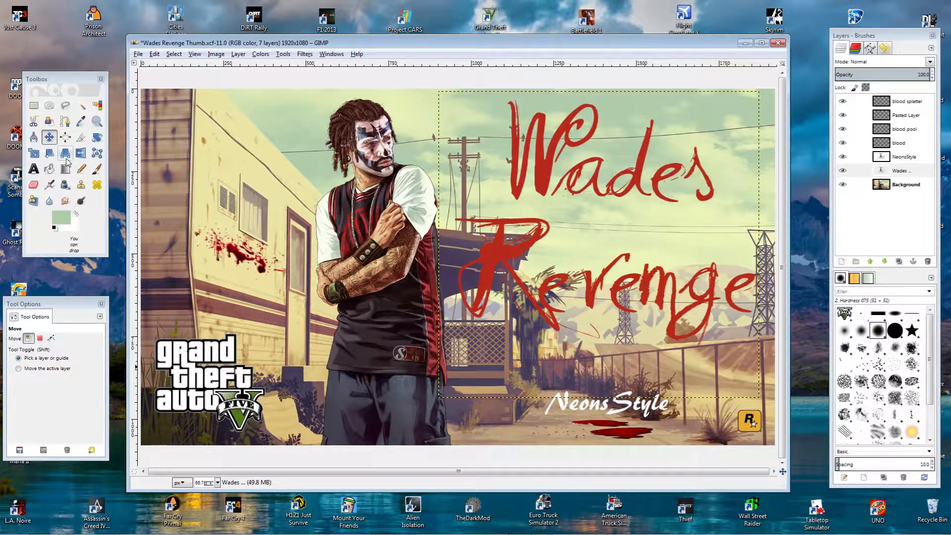
# Try cropping the image to a 591 × 875 px area around the man with the Background layer active, and undo the crop.
pyautogui.click(81, 137)
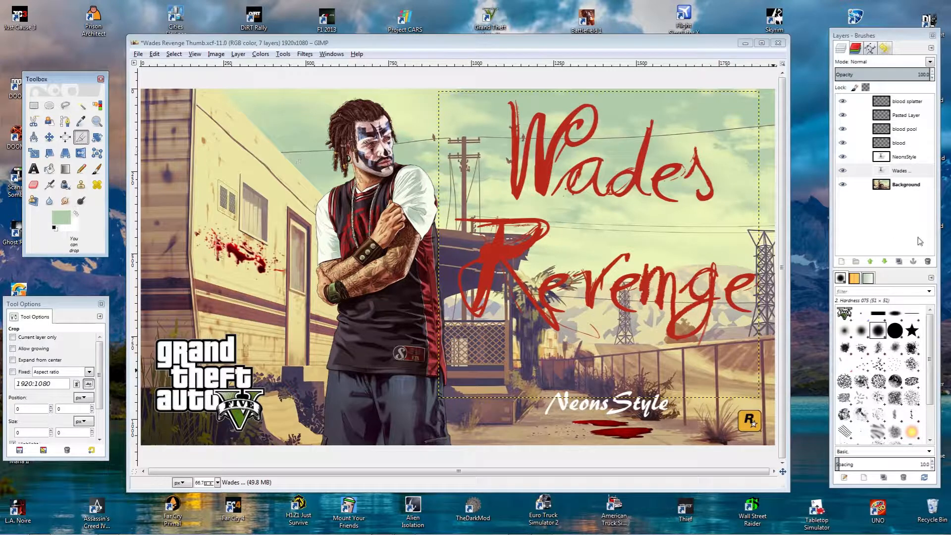
pyautogui.click(905, 185)
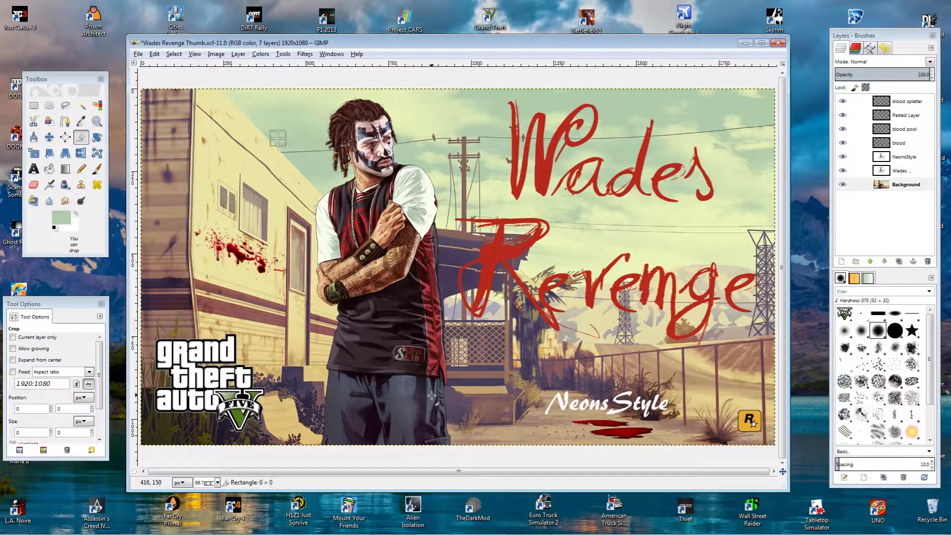
pyautogui.moveTo(279, 139); pyautogui.dragTo(471, 426)
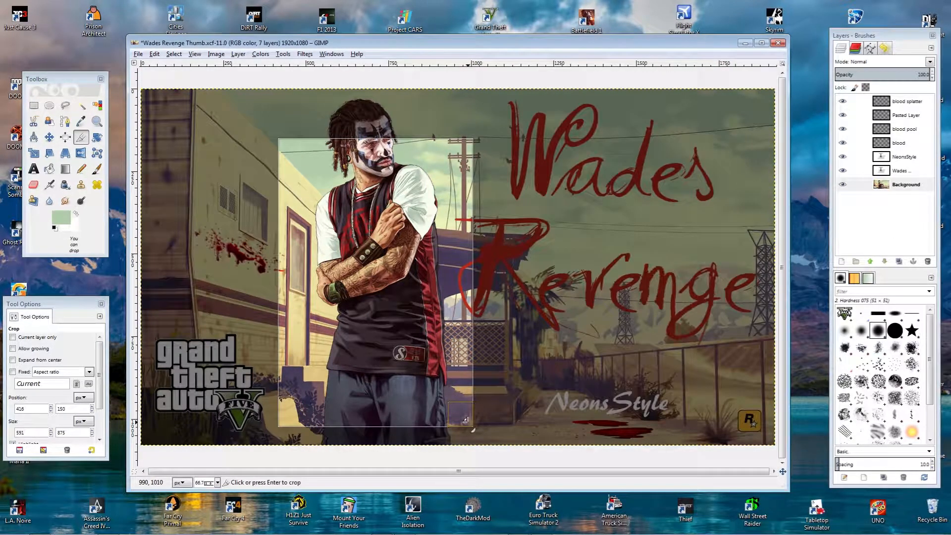
pyautogui.press('Return')
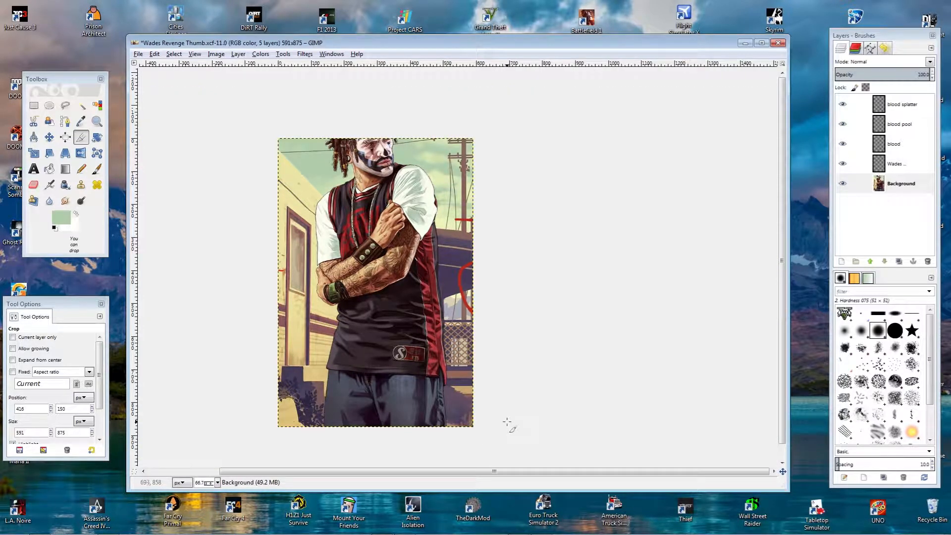
pyautogui.hotkey('ctrl', 'z')
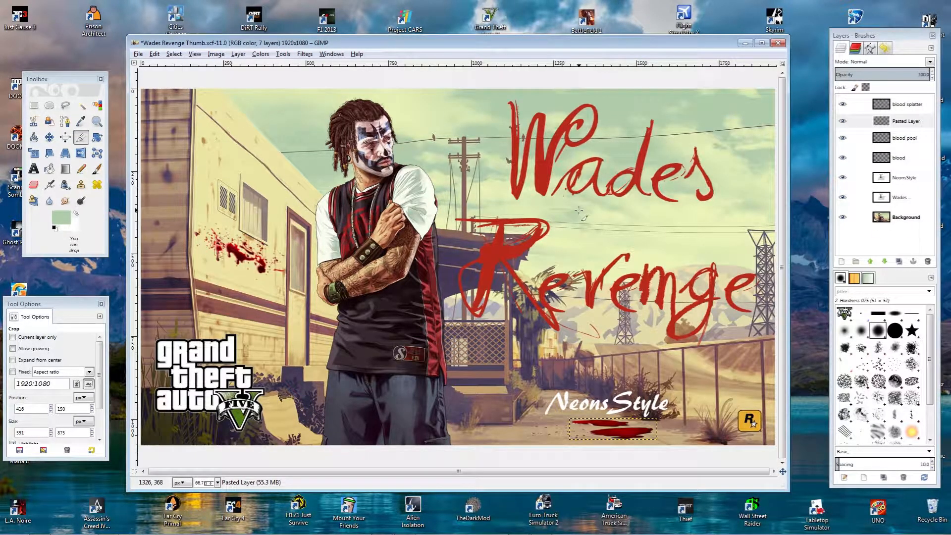
# Try rotating the Wades title layer by about 163° with the Rotate tool, and cancel the rotation.
pyautogui.click(97, 139)
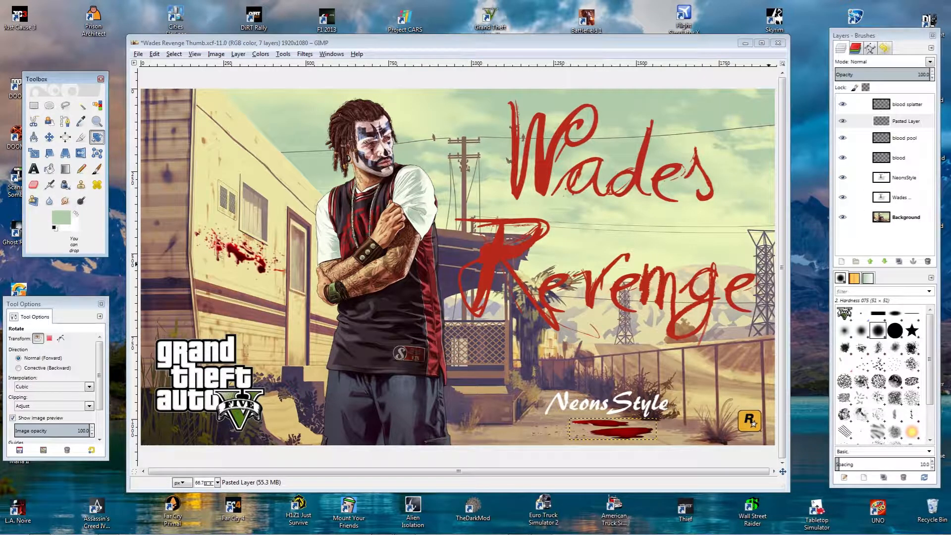
pyautogui.click(899, 196)
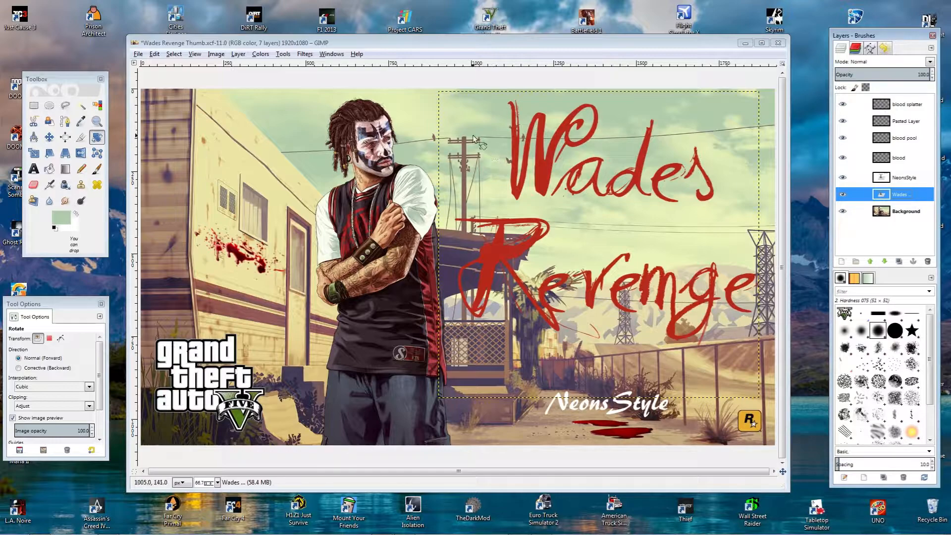
pyautogui.click(512, 175)
pyautogui.moveTo(512, 176); pyautogui.dragTo(670, 292)
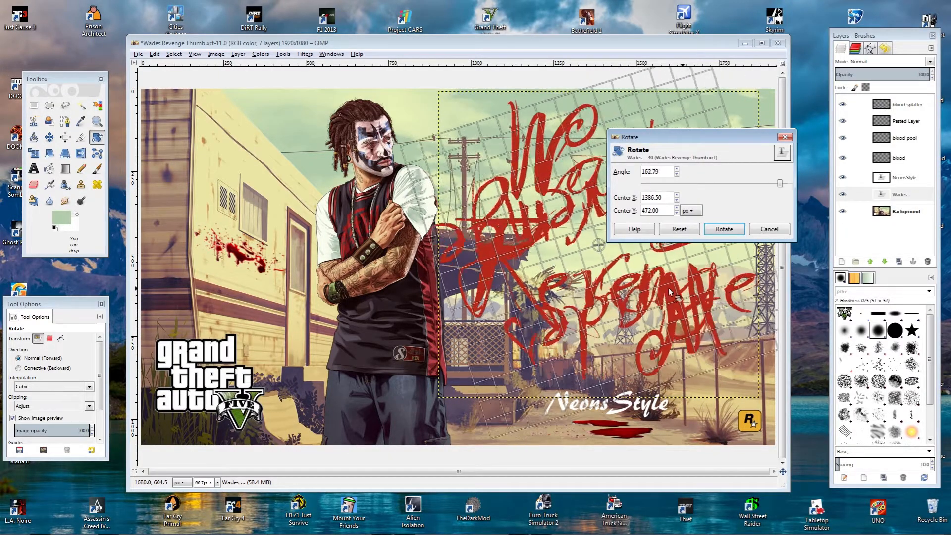
pyautogui.click(780, 230)
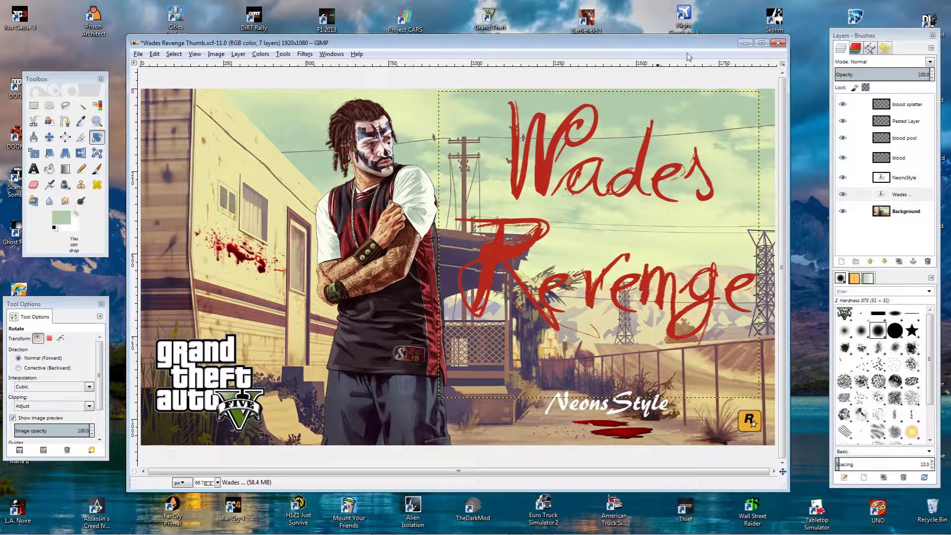
# Close the Wades Revenge thumbnail and open Besra-GTAV-next.jpg from the Backgrounds folder.
pyautogui.click(777, 43)
pyautogui.click(462, 313)
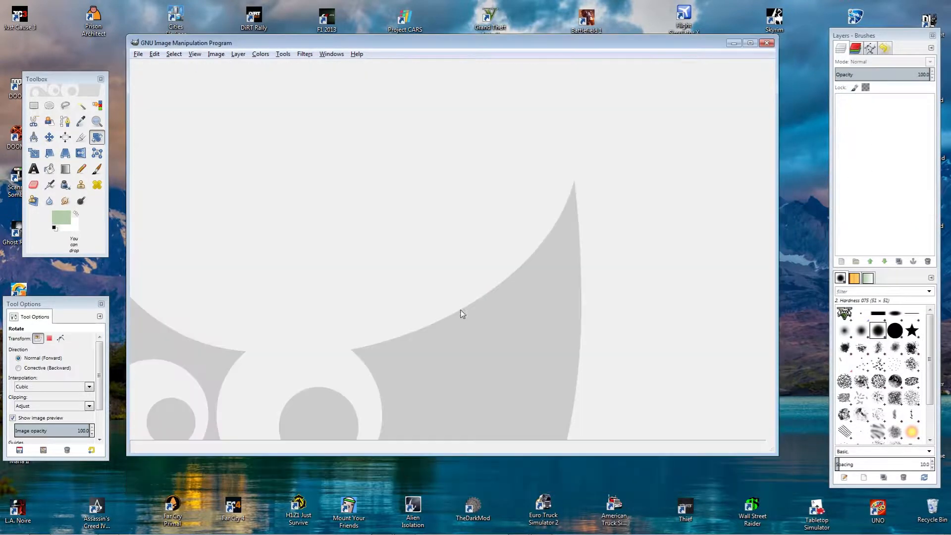
pyautogui.click(139, 55)
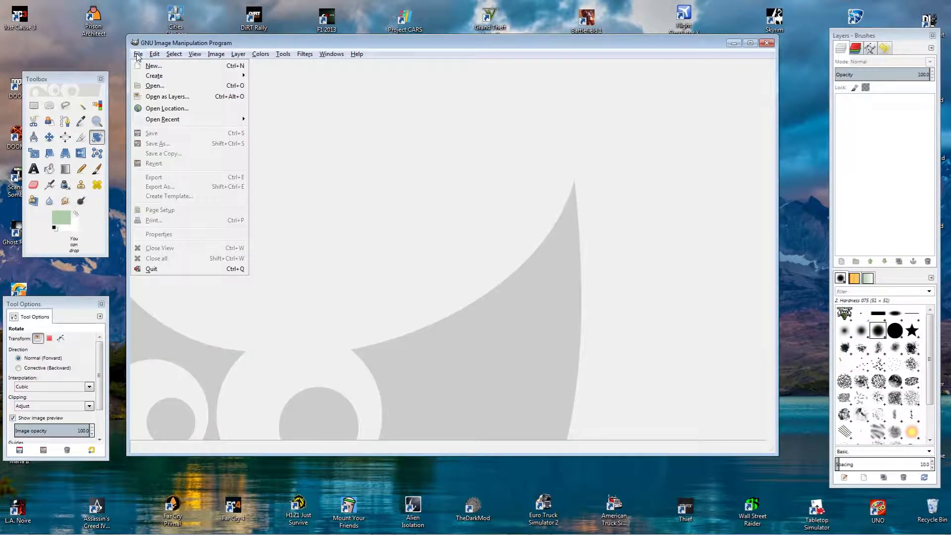
pyautogui.click(159, 81)
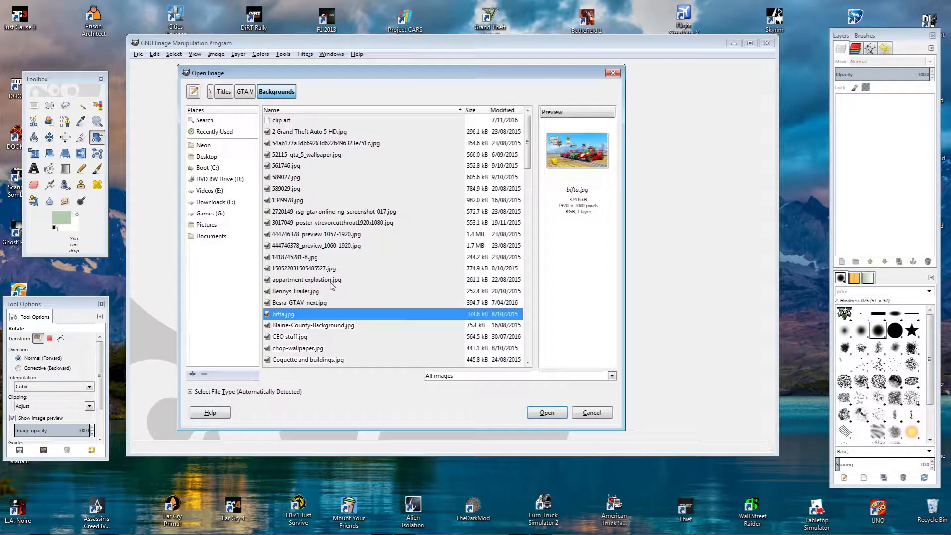
pyautogui.click(547, 413)
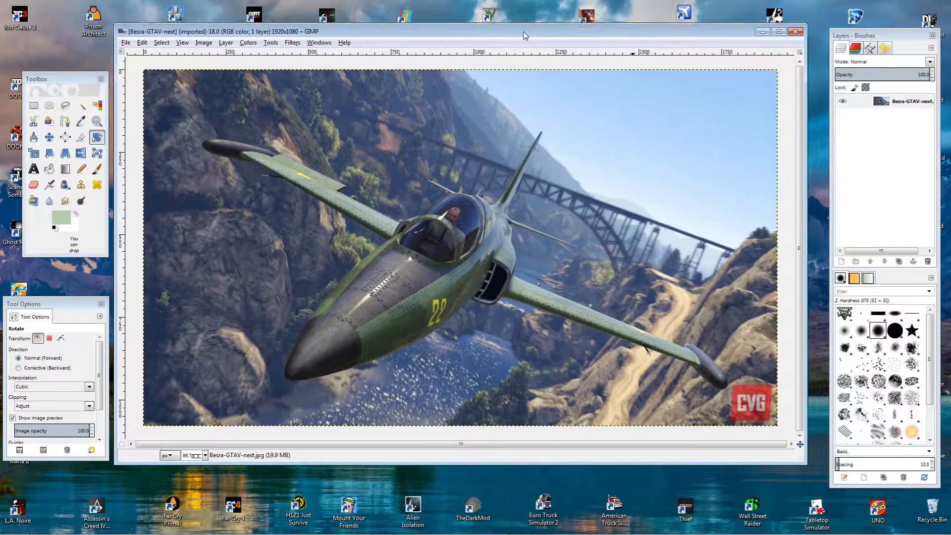
pyautogui.moveTo(523, 32); pyautogui.dragTo(520, 44)
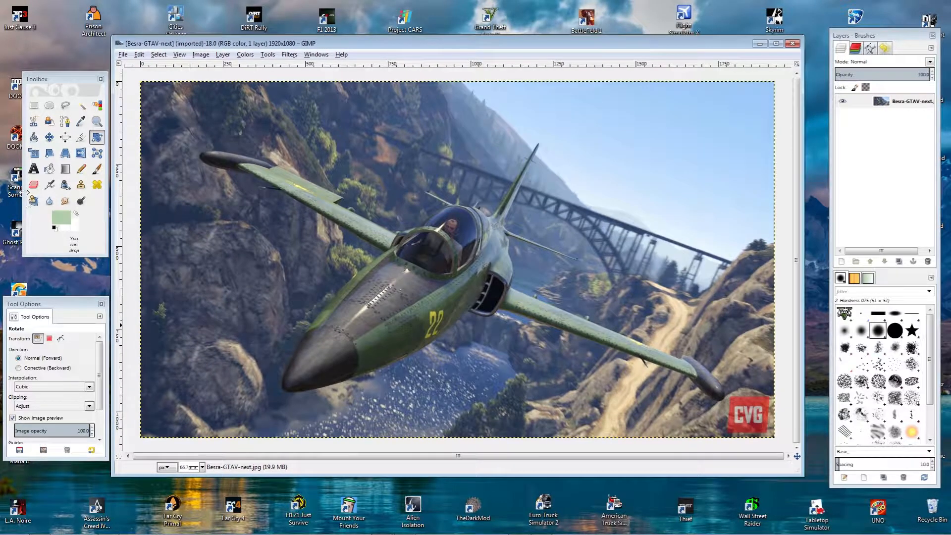
# Create a text box about 1706 × 303 px across the upper part of the jet image and enter "wIZZ'S GIMP TUTORIAL".
pyautogui.click(32, 173)
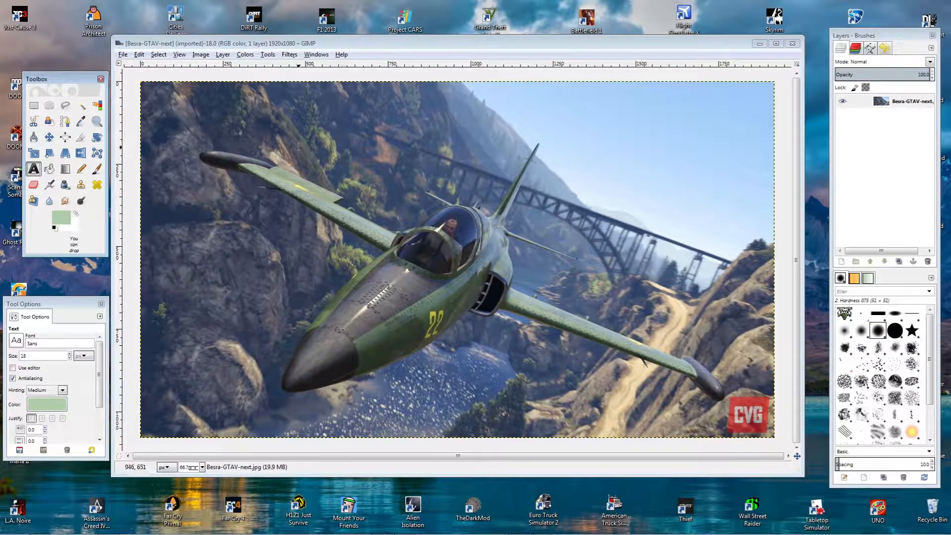
pyautogui.moveTo(184, 132); pyautogui.dragTo(746, 231)
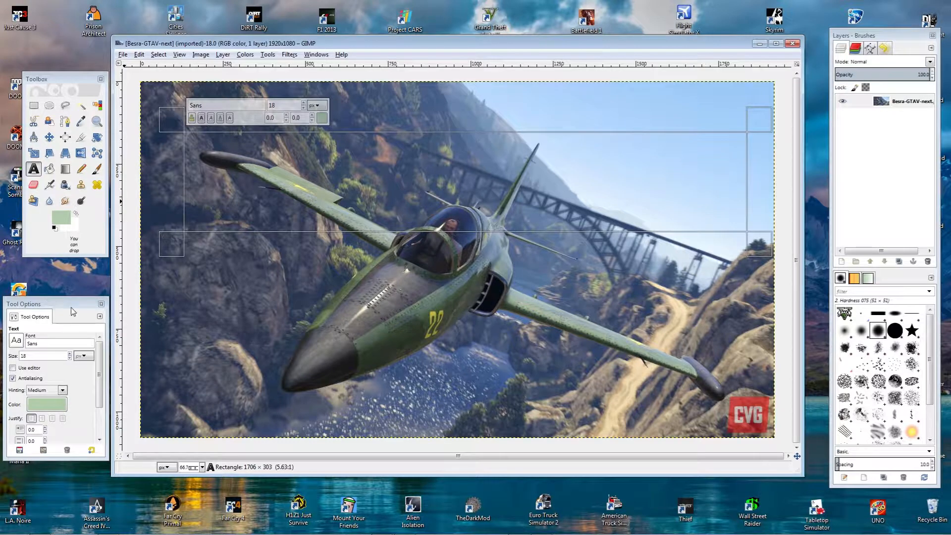
pyautogui.moveTo(70, 307); pyautogui.dragTo(77, 286)
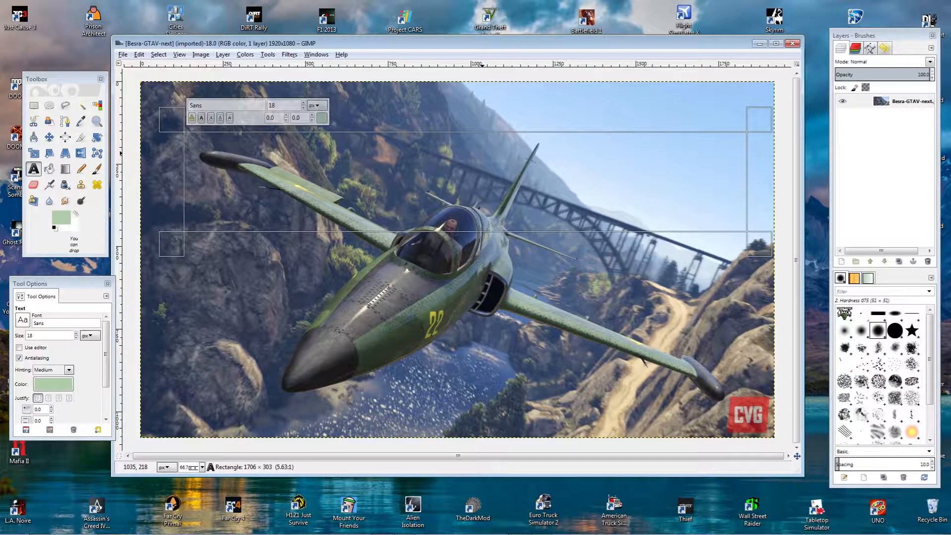
pyautogui.write('e')
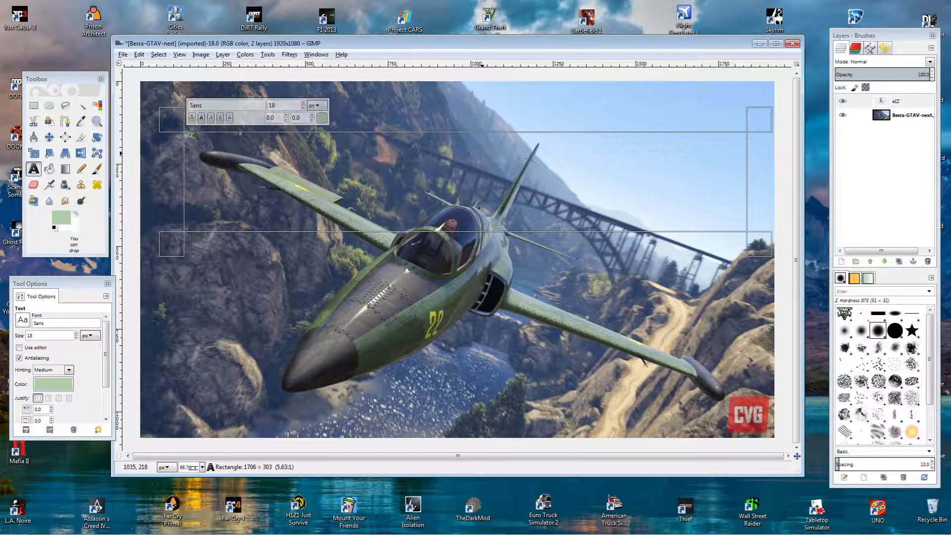
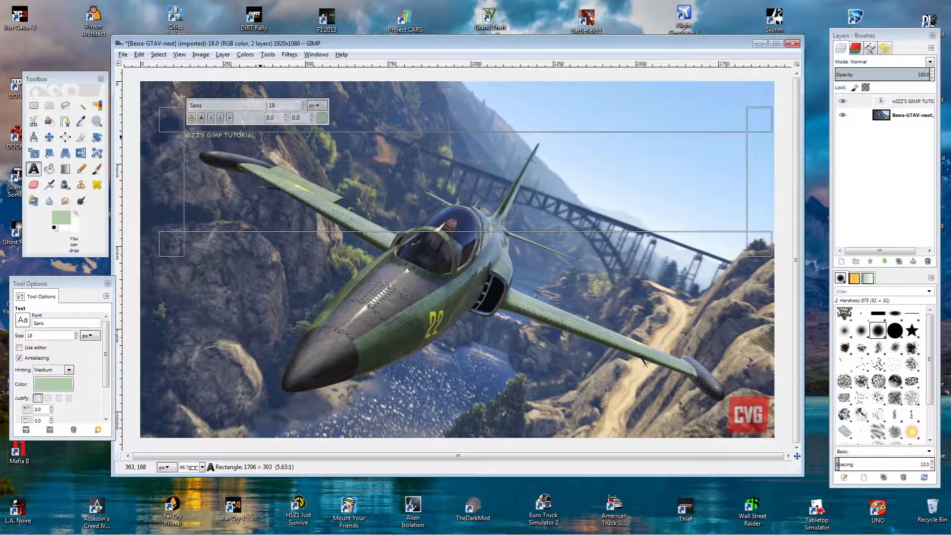
# Center the title text in its box and set its size to 116 px.
pyautogui.moveTo(261, 137); pyautogui.dragTo(146, 137)
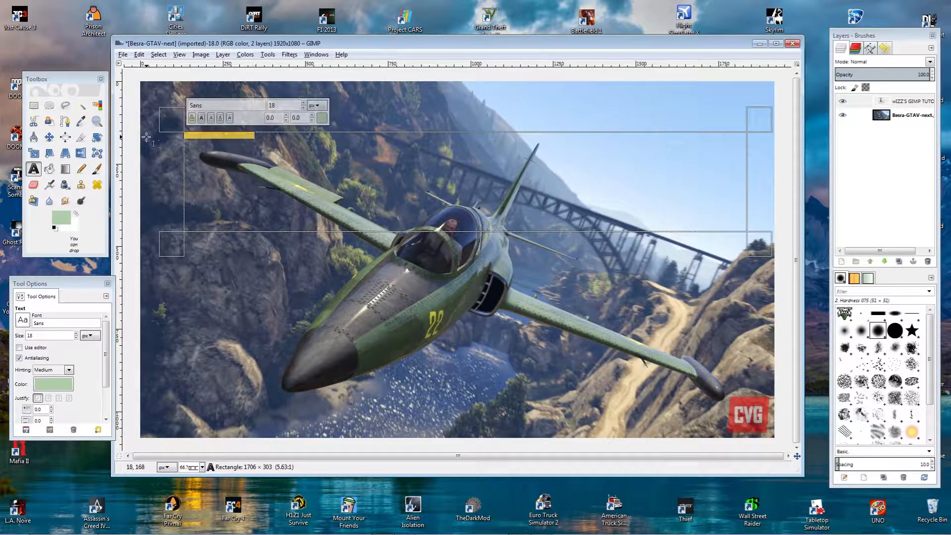
pyautogui.click(59, 398)
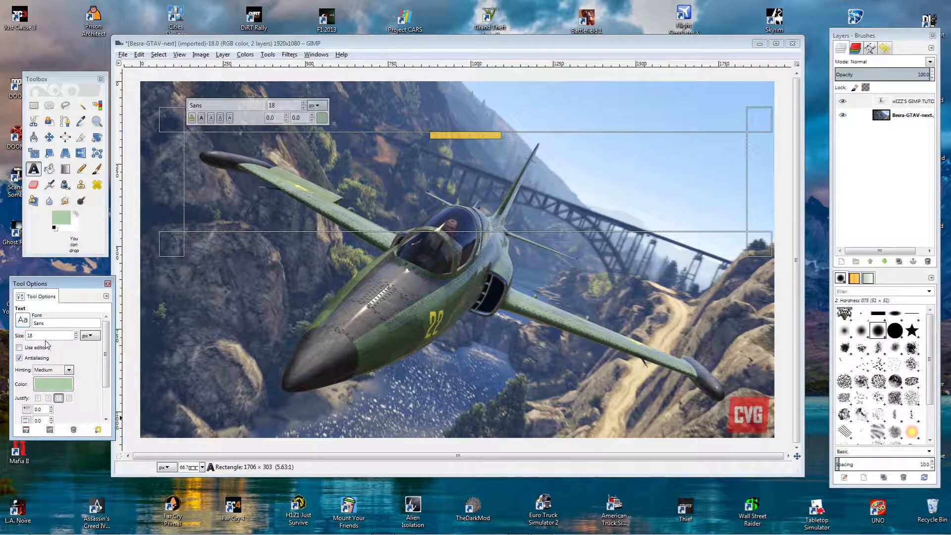
pyautogui.click(77, 333)
pyautogui.moveTo(76, 332); pyautogui.dragTo(75, 330)
pyautogui.click(74, 331)
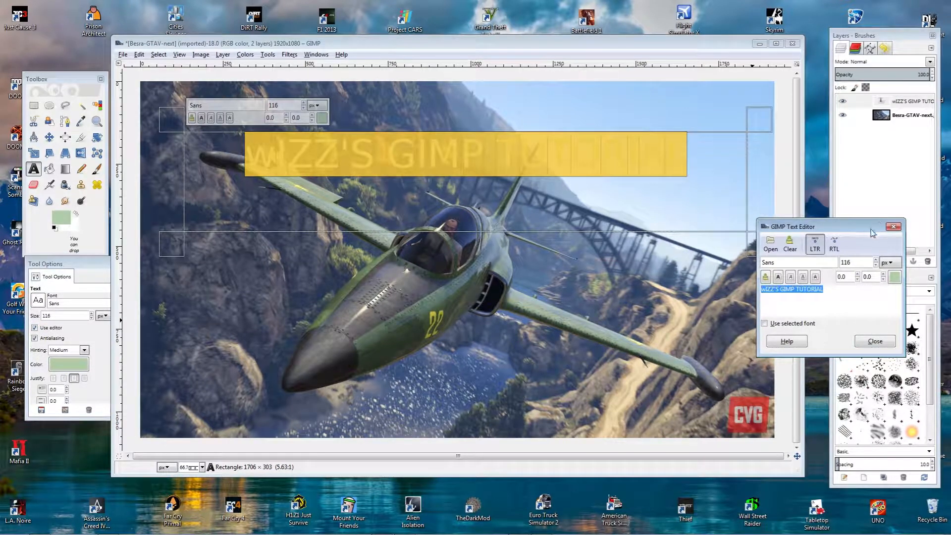
# Correct the title's first letter to a capital W in the GIMP Text Editor so it reads "WIZZ'S GIMP TUTORIAL", and close the editor.
pyautogui.moveTo(870, 229); pyautogui.dragTo(794, 242)
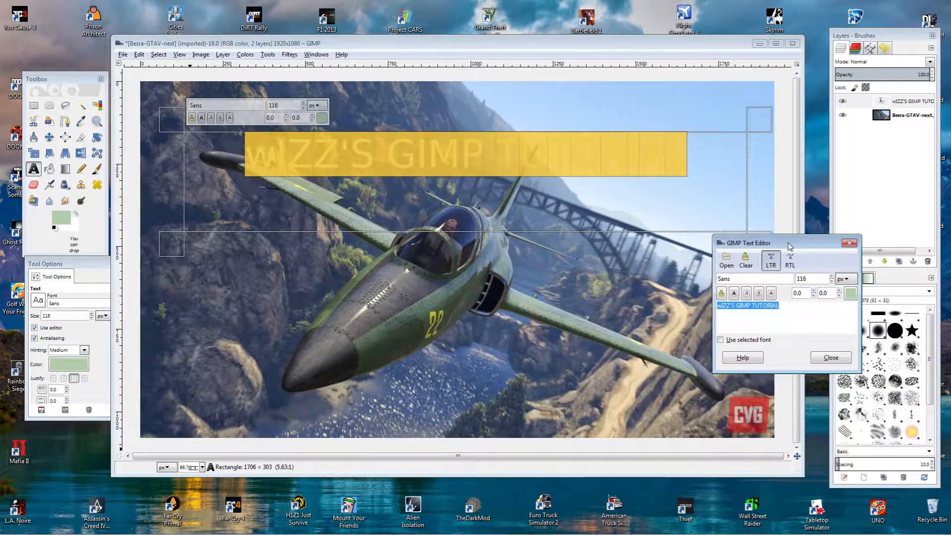
pyautogui.click(725, 309)
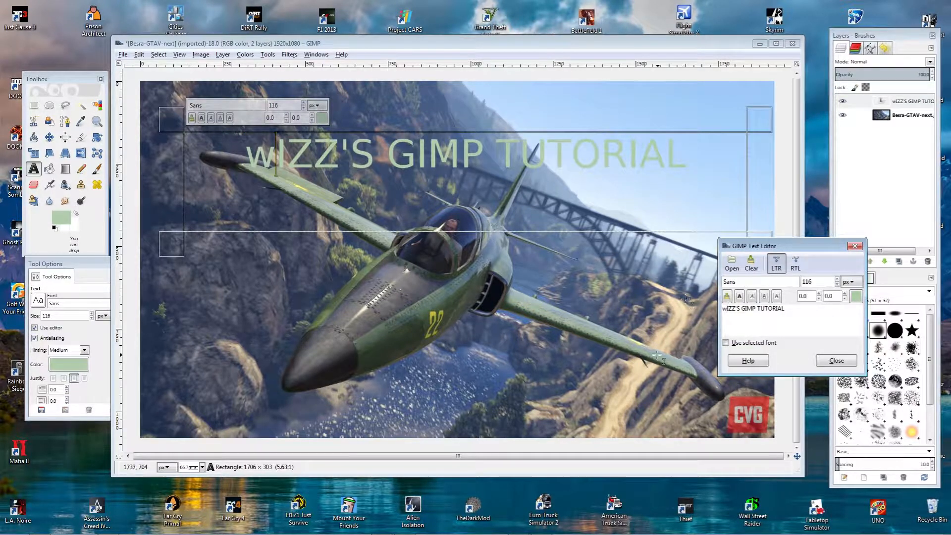
pyautogui.press('BackSpace')
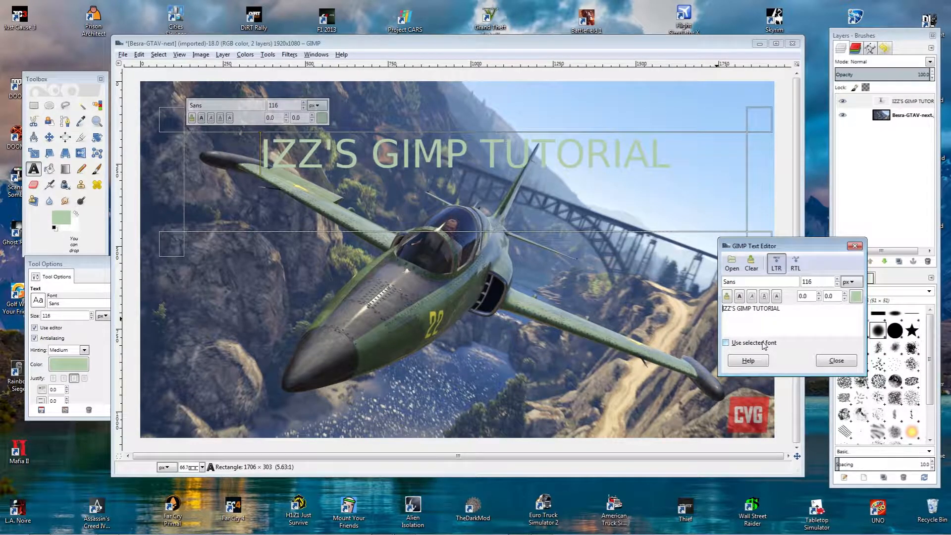
pyautogui.write('W')
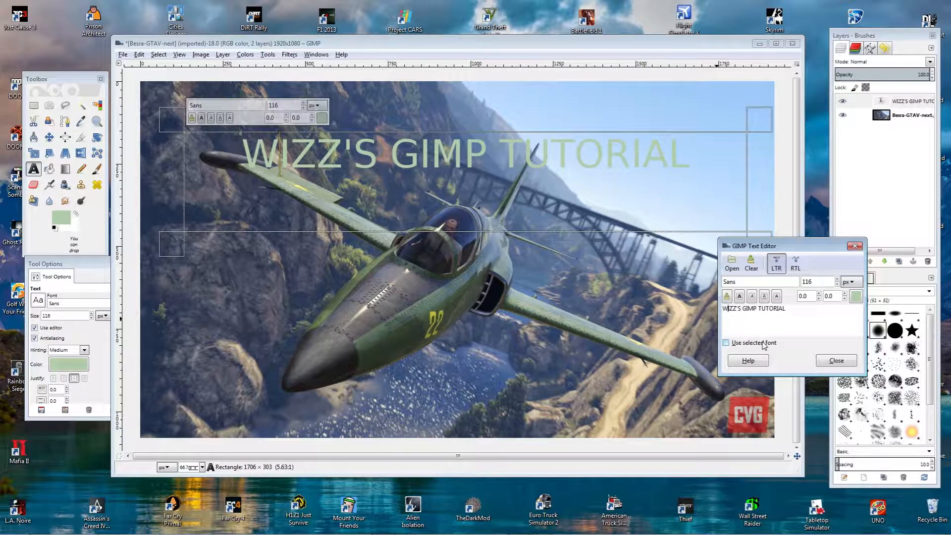
pyautogui.moveTo(820, 245); pyautogui.dragTo(842, 238)
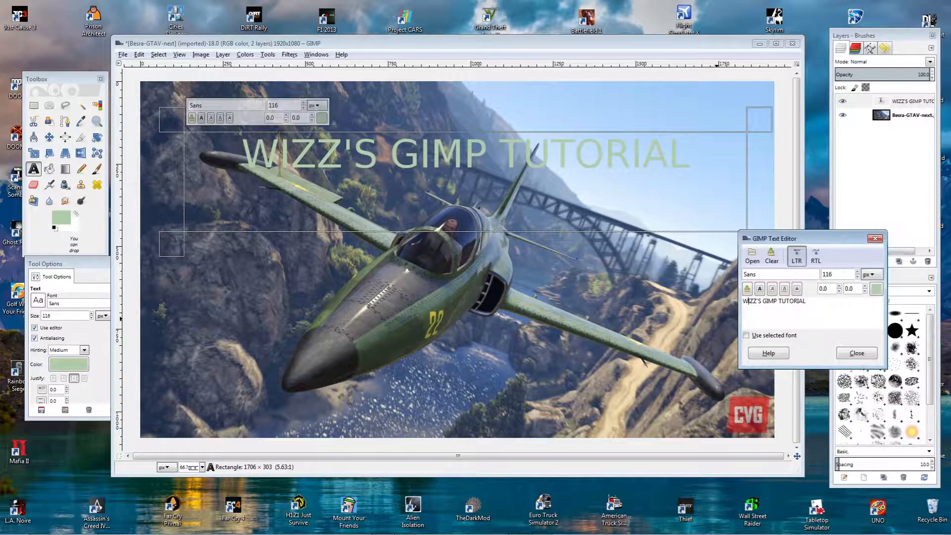
pyautogui.click(857, 352)
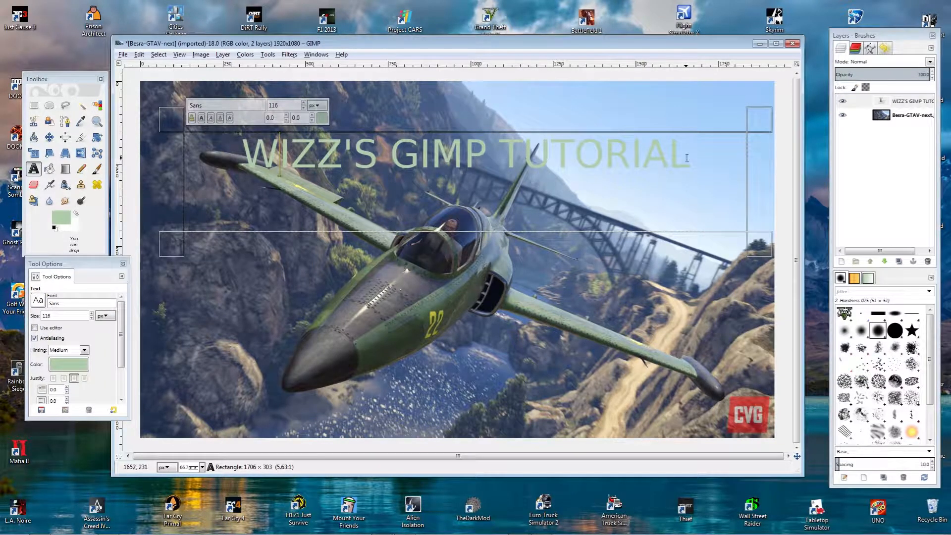
# Change the color of the whole title text to the bright green preset.
pyautogui.moveTo(690, 154); pyautogui.dragTo(226, 163)
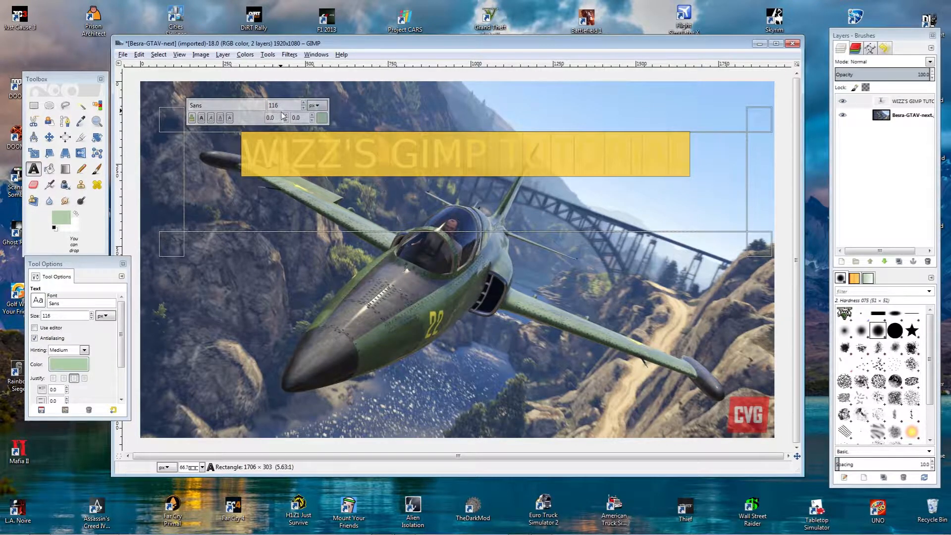
pyautogui.click(68, 363)
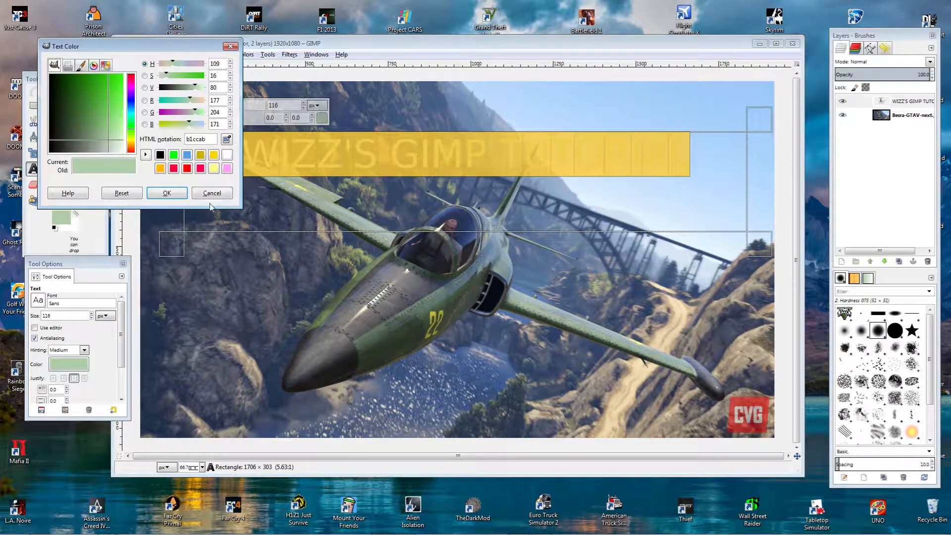
pyautogui.click(173, 155)
pyautogui.click(167, 193)
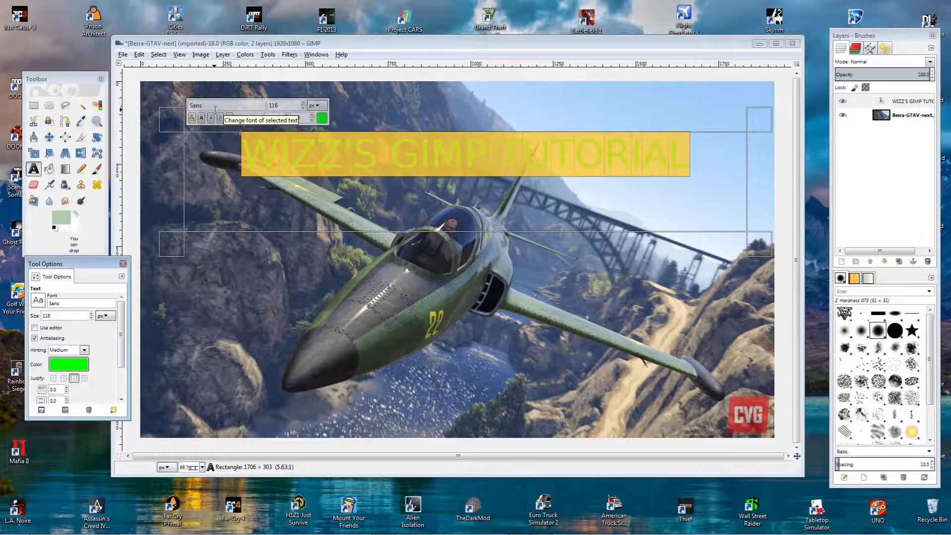
# Set the font of the selected title text to ObelixPro Bold.
pyautogui.moveTo(218, 105); pyautogui.dragTo(191, 97)
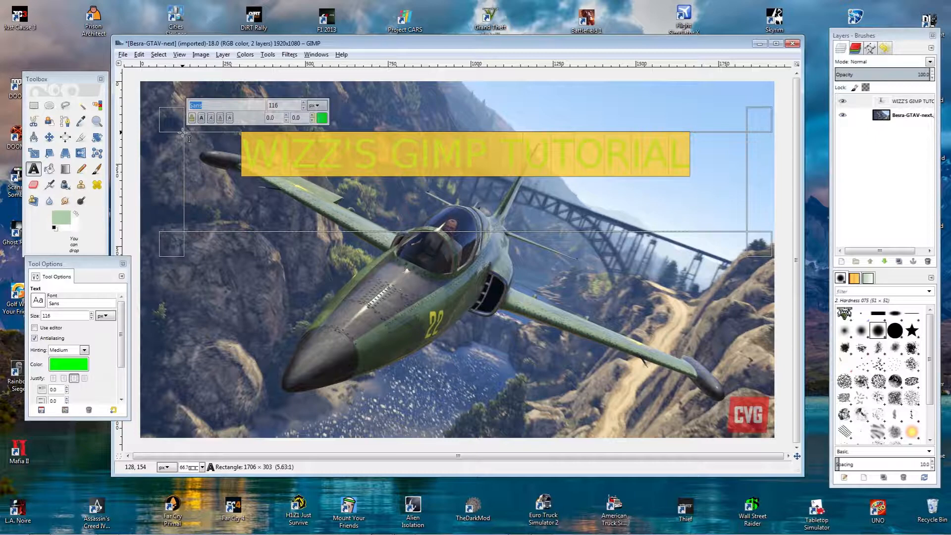
pyautogui.write('o')
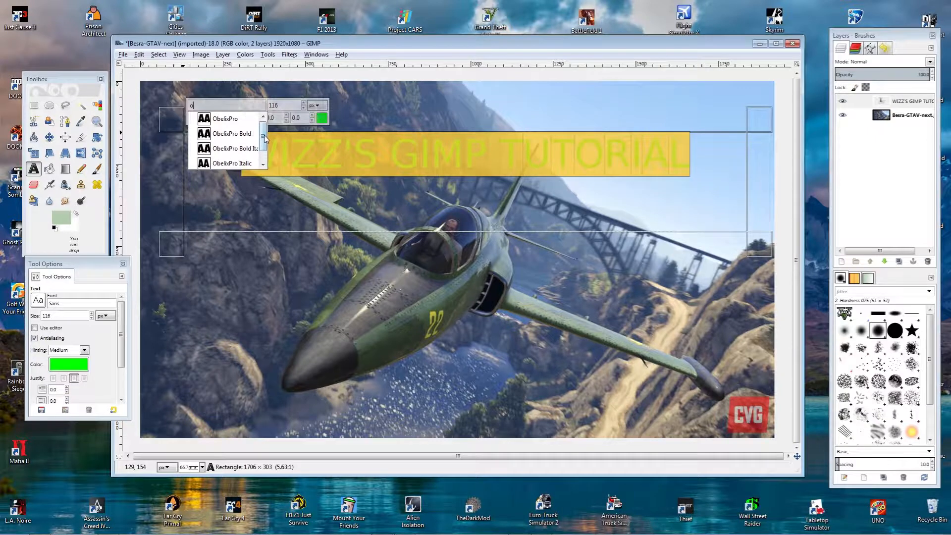
pyautogui.click(224, 134)
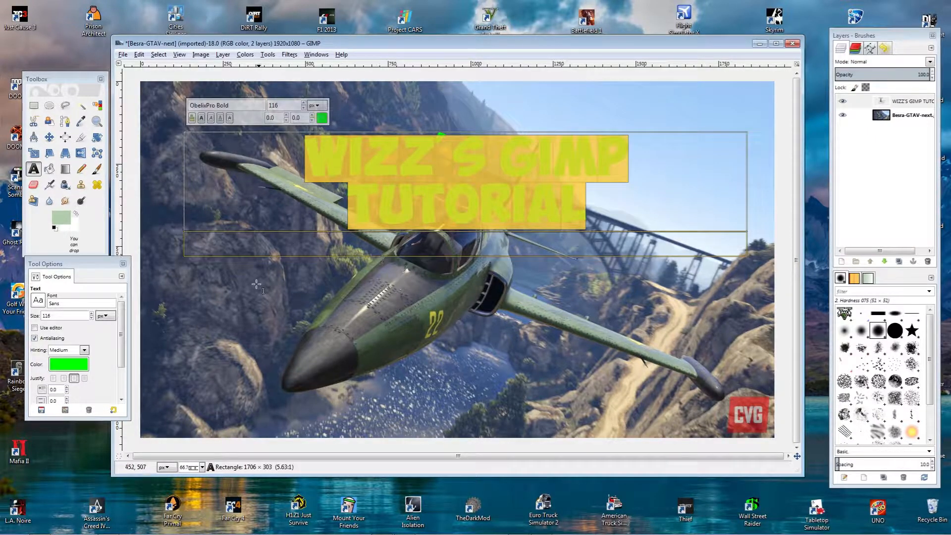
# Enlarge the title's text box past both sides of the image, to about 1955 × 535 px.
pyautogui.moveTo(175, 244); pyautogui.dragTo(127, 246)
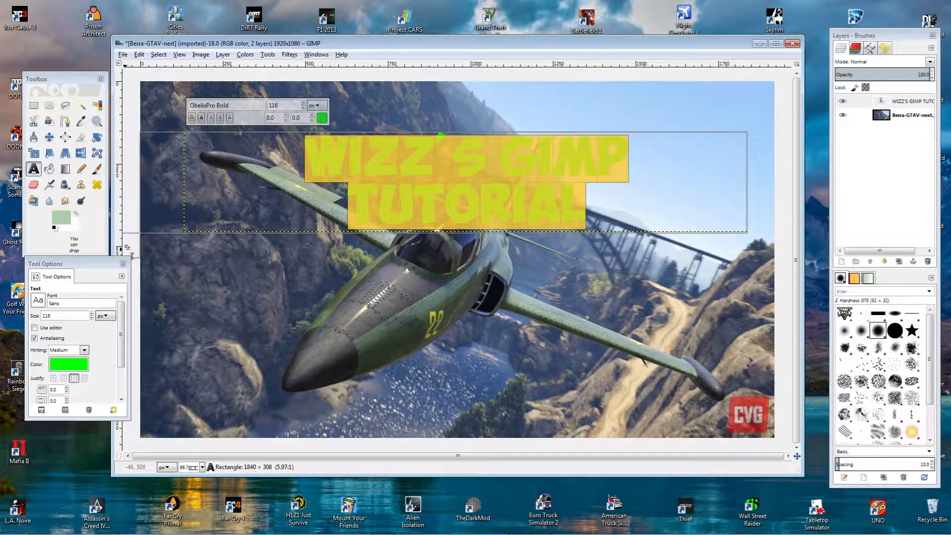
pyautogui.moveTo(749, 240); pyautogui.dragTo(797, 256)
pyautogui.moveTo(794, 328)
pyautogui.mouseDown()
pyautogui.moveTo(798, 438)
pyautogui.moveTo(801, 321)
pyautogui.mouseUp()
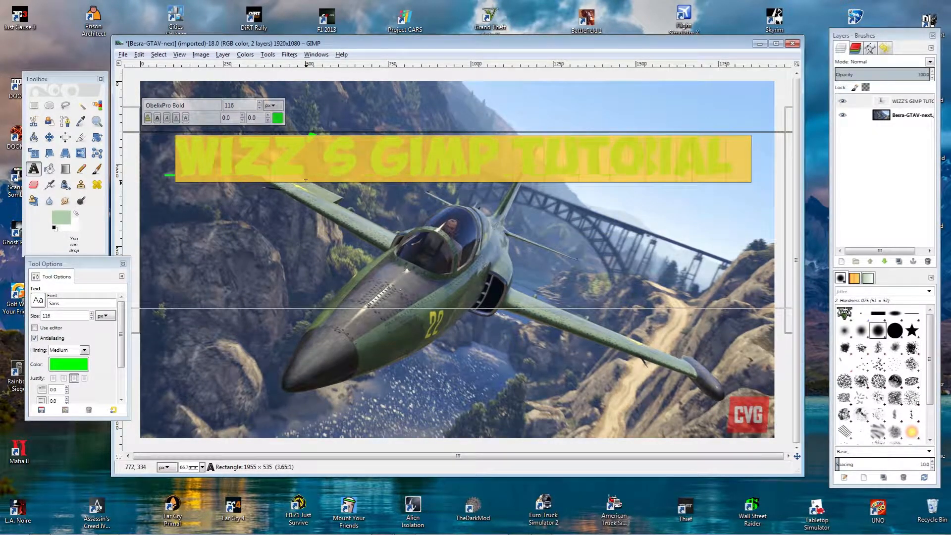
# Break the title after "WIZZ'S" and leave an empty line above "GIMP TUTORIAL".
pyautogui.click(364, 162)
pyautogui.press('Return')
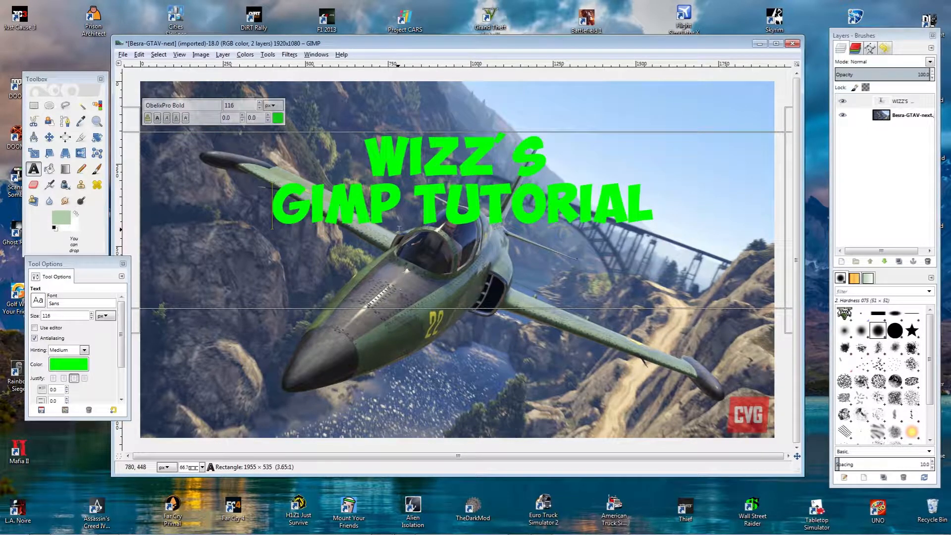
pyautogui.press('Return')
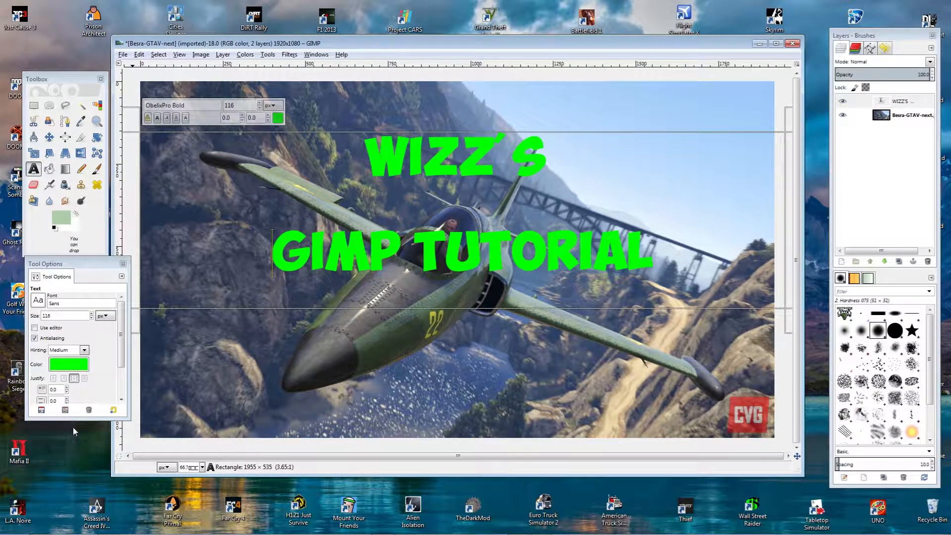
# Set the title text's indentation to 8, line spacing to 17, letter spacing to 5 and hinting to Slight.
pyautogui.moveTo(79, 418); pyautogui.dragTo(78, 462)
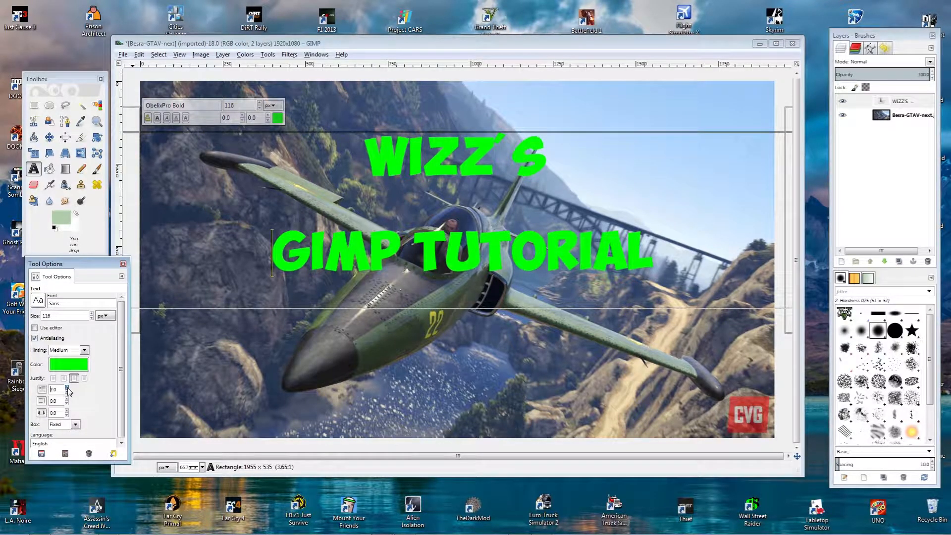
pyautogui.moveTo(65, 398); pyautogui.dragTo(65, 398)
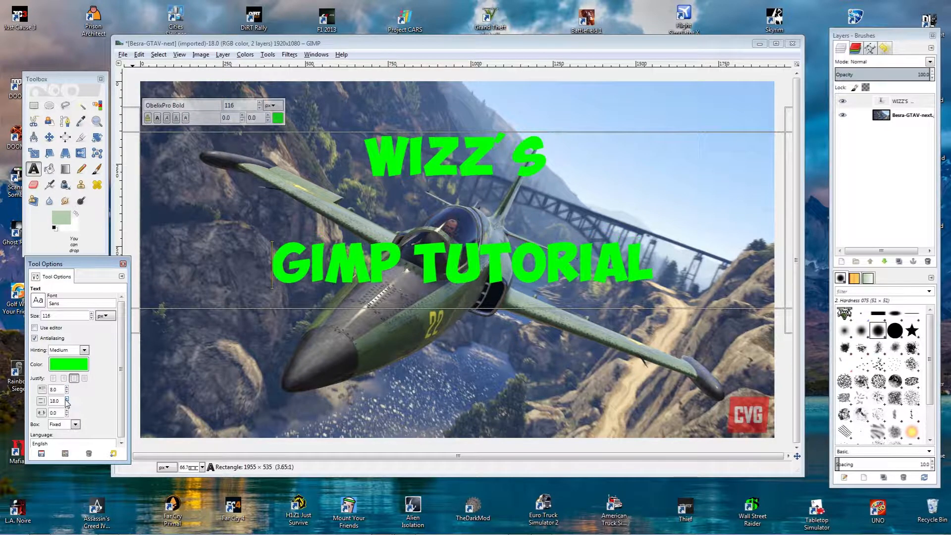
pyautogui.click(67, 403)
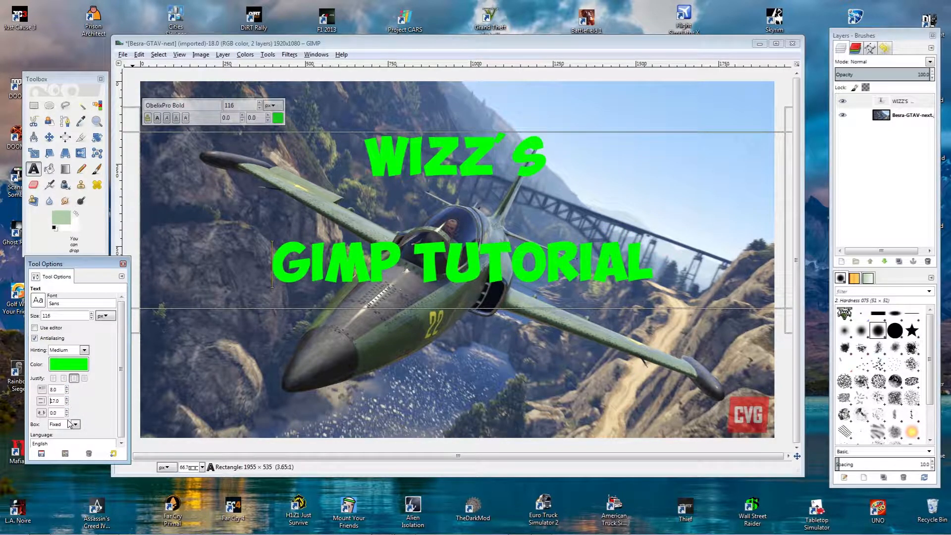
pyautogui.click(67, 411)
pyautogui.click(67, 410)
pyautogui.click(67, 410)
pyautogui.click(67, 410)
pyautogui.click(67, 410)
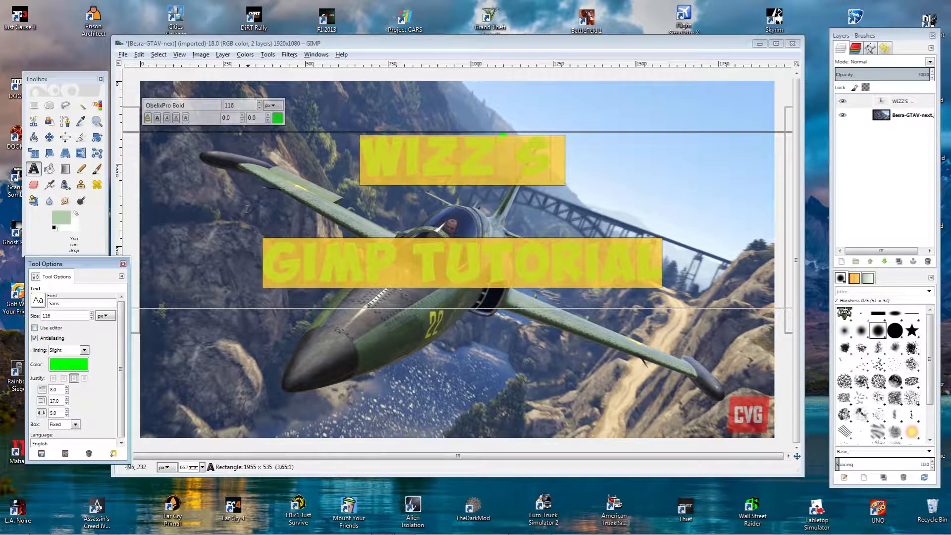
pyautogui.click(402, 200)
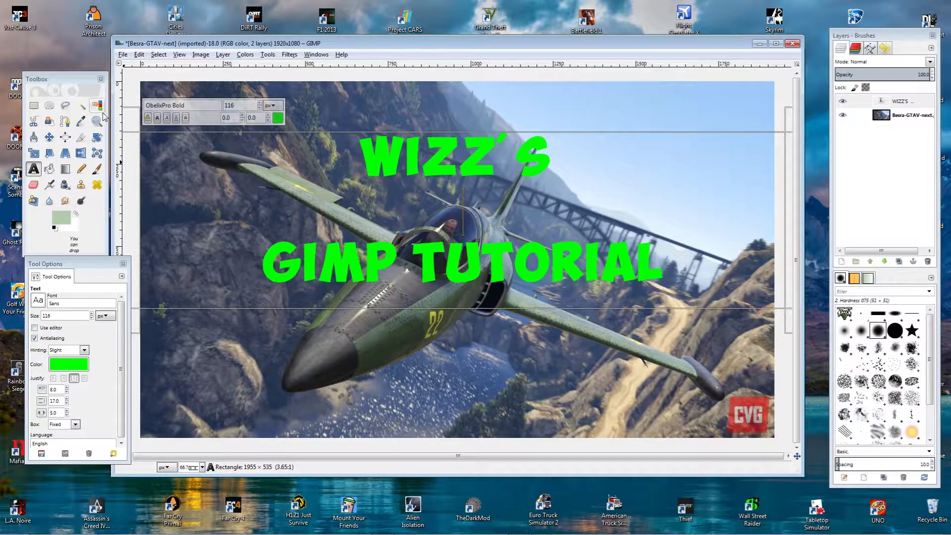
# Select all the letters and the apostrophe of "WIZZ'S" with Fuzzy Select, adding each to the selection.
pyautogui.click(79, 106)
pyautogui.click(392, 163)
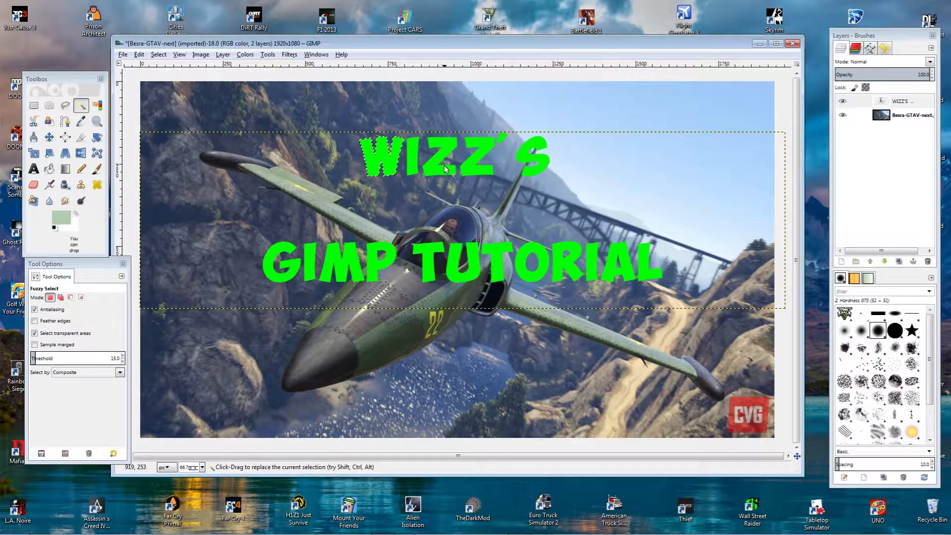
pyautogui.press('shift')
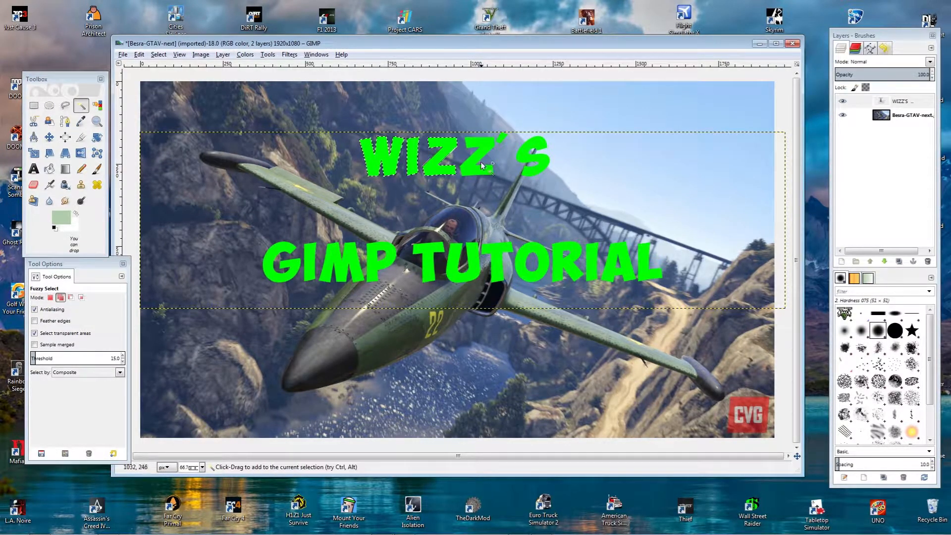
pyautogui.keyDown('shift'); pyautogui.click(500, 139); pyautogui.keyUp('shift')
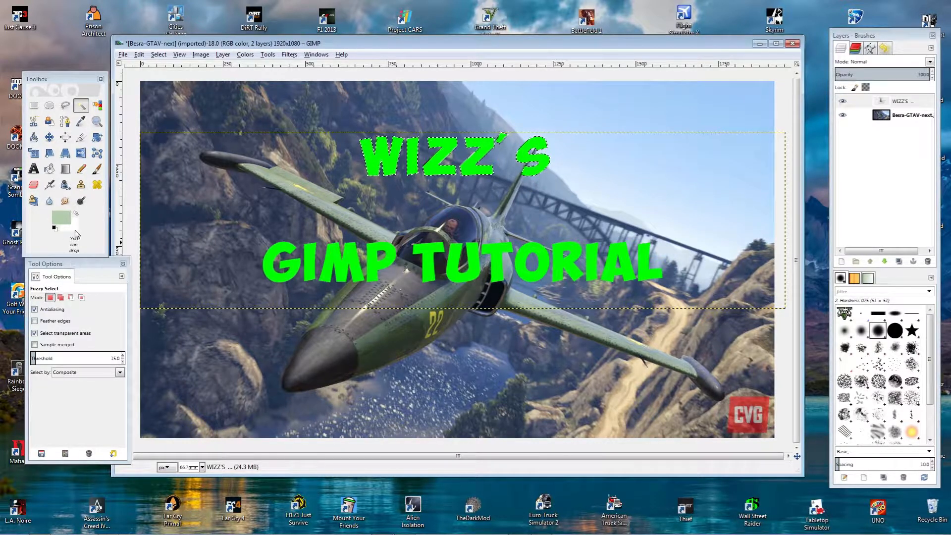
# Set the foreground colour to bright green and the background colour to yellow ffd800.
pyautogui.click(69, 214)
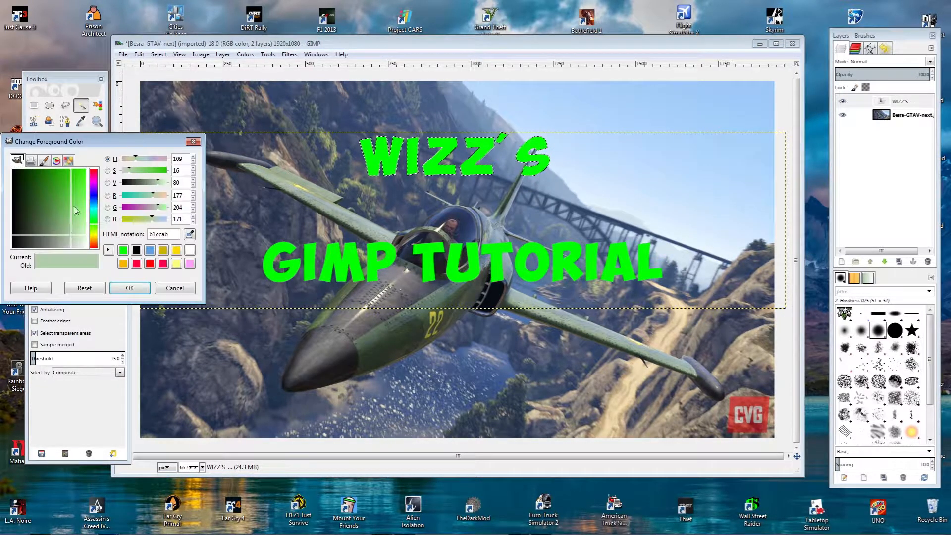
pyautogui.click(122, 249)
pyautogui.click(130, 288)
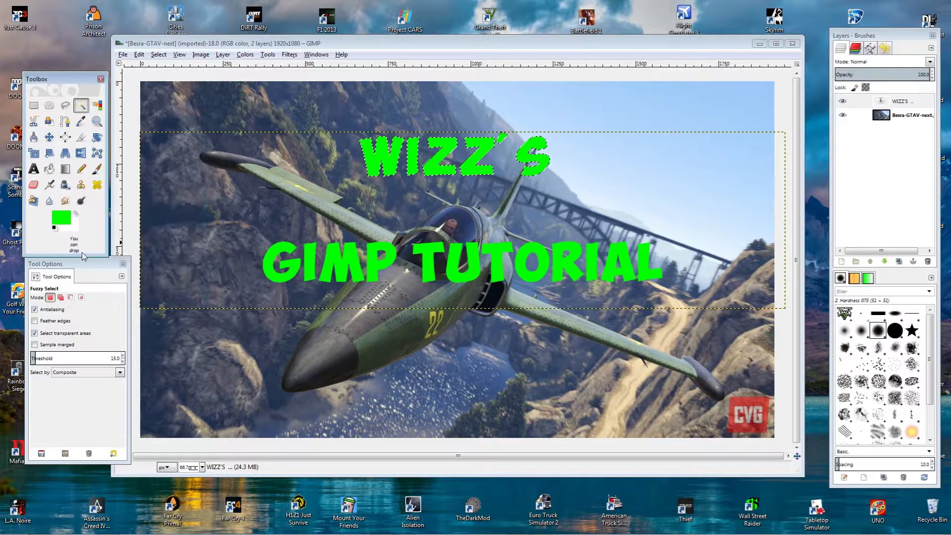
pyautogui.press('x')
pyautogui.click(58, 220)
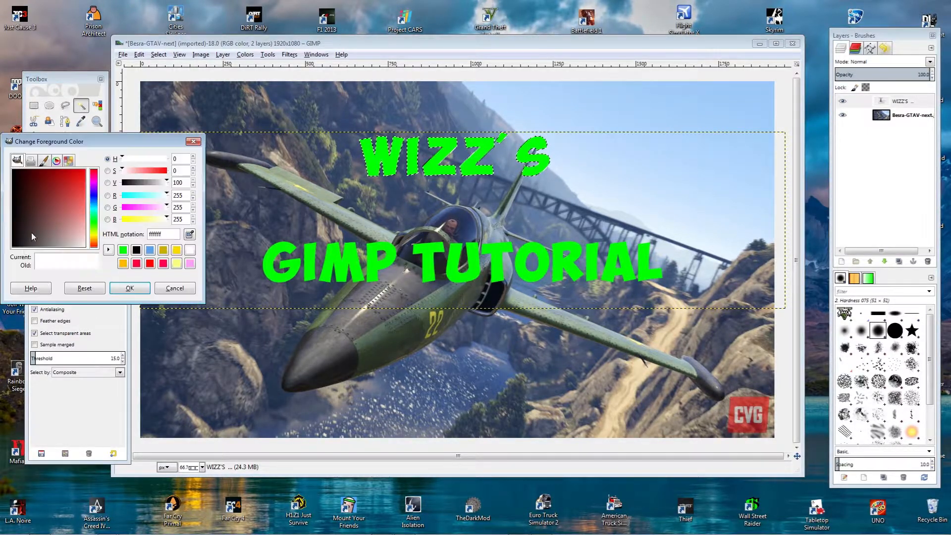
pyautogui.click(176, 250)
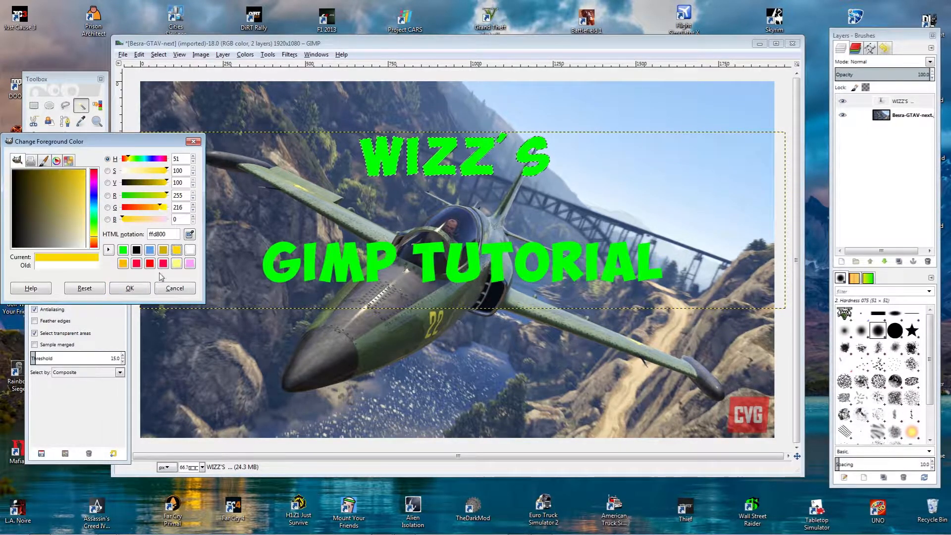
pyautogui.click(130, 288)
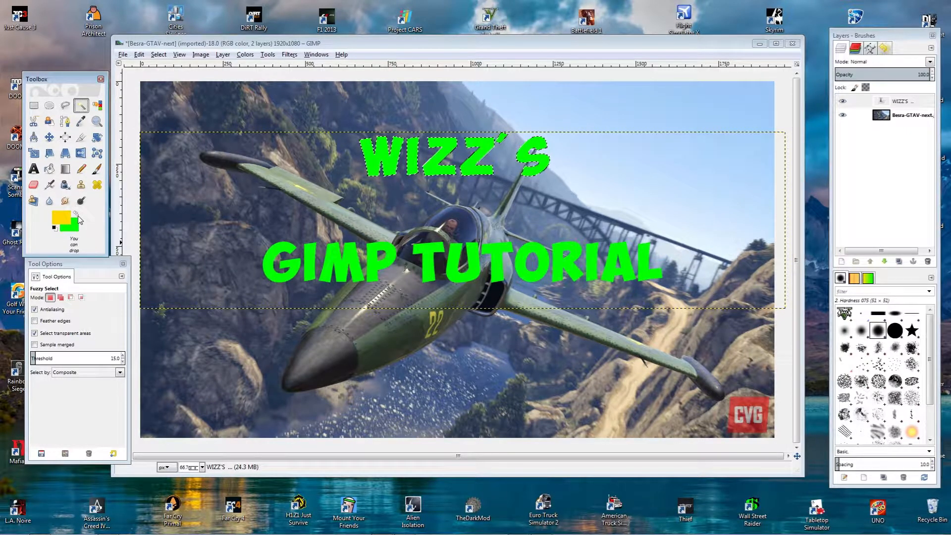
pyautogui.click(76, 213)
# Add a transparent, image-sized layer named Logo above the title text layer.
pyautogui.click(223, 54)
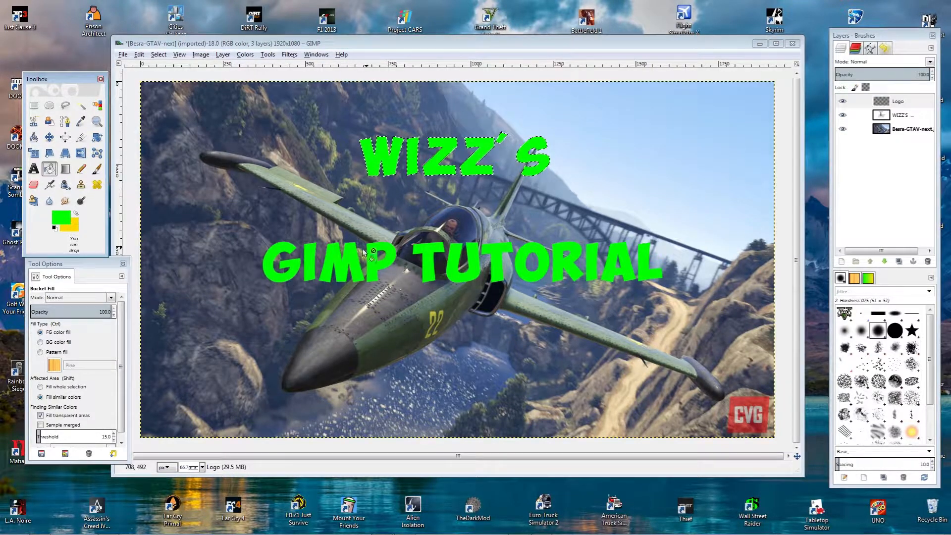
# Test Bucket Fill with the green foreground colour on a new 1920 × 1080 image, and discard that image.
pyautogui.hotkey('ctrl', 'n')
pyautogui.click(436, 219)
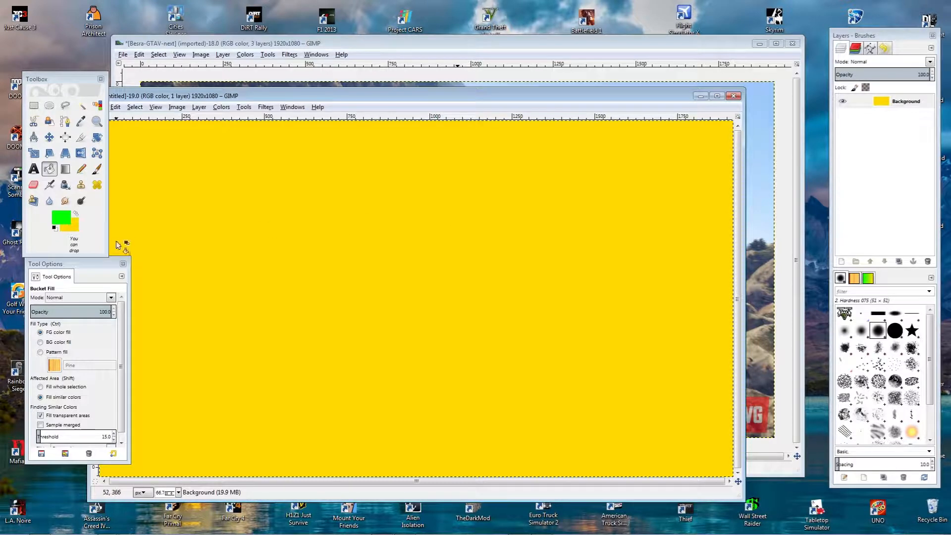
pyautogui.click(317, 204)
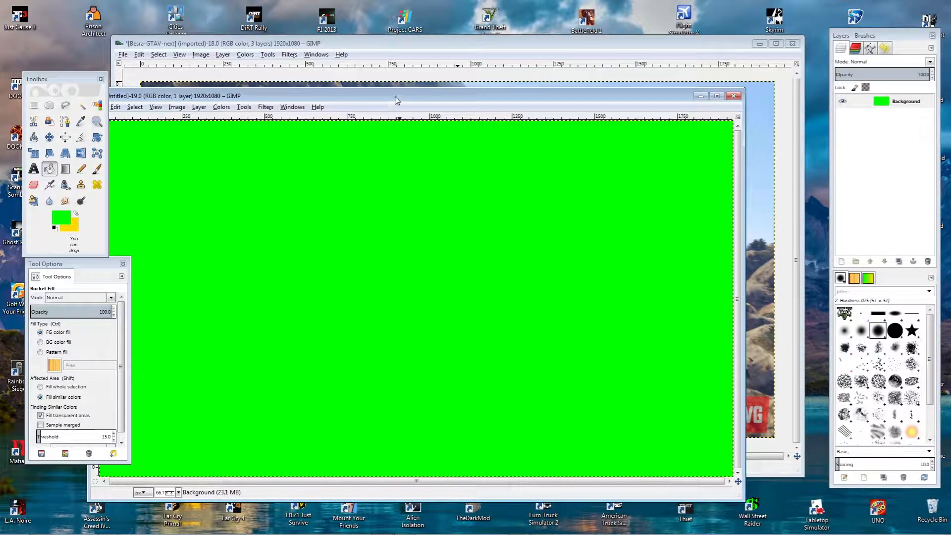
pyautogui.moveTo(395, 97); pyautogui.dragTo(483, 66)
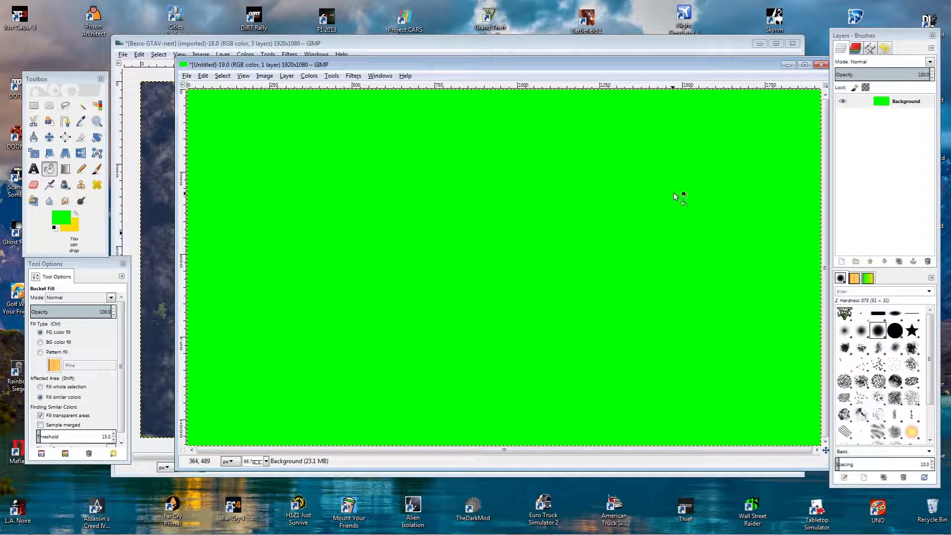
pyautogui.click(820, 68)
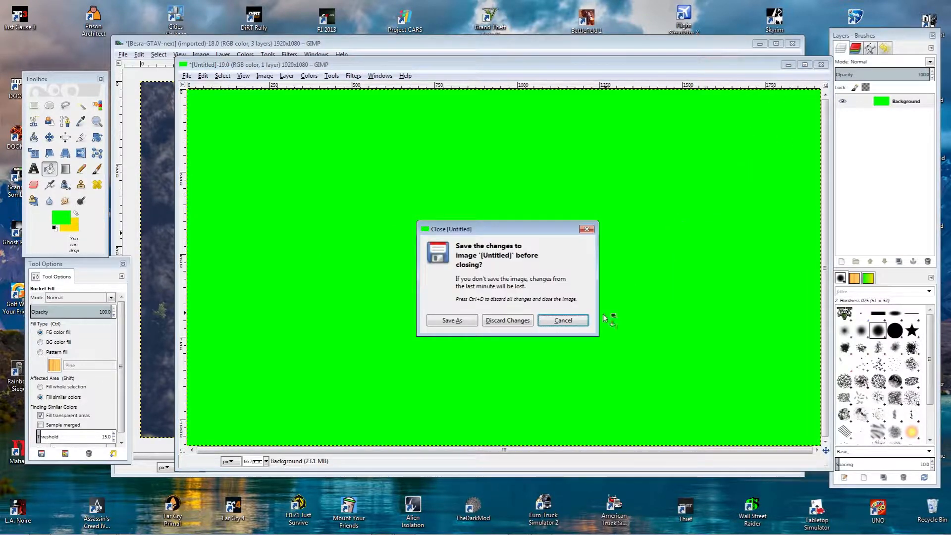
pyautogui.click(505, 320)
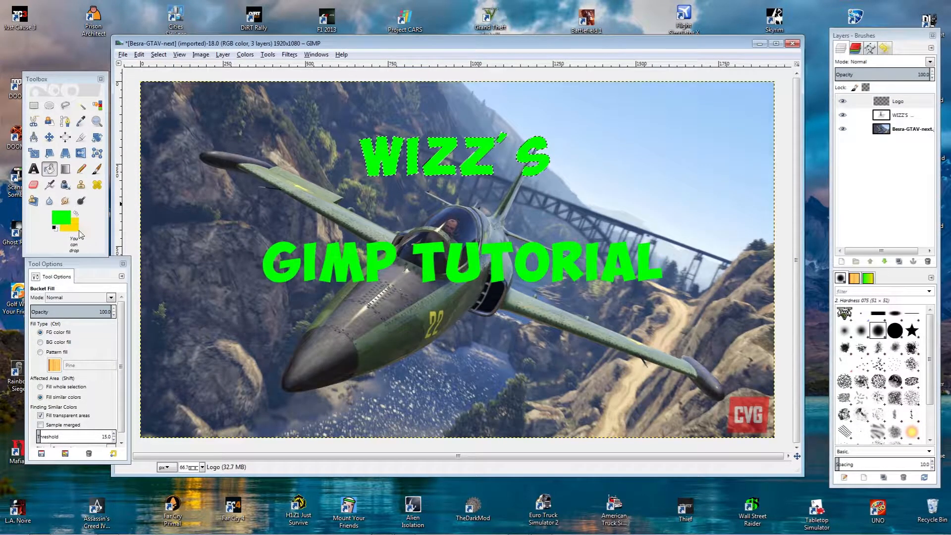
# Try a linear Abstract 2 gradient from top to bottom of the selected "WIZZ'S" letters, and undo it.
pyautogui.click(66, 169)
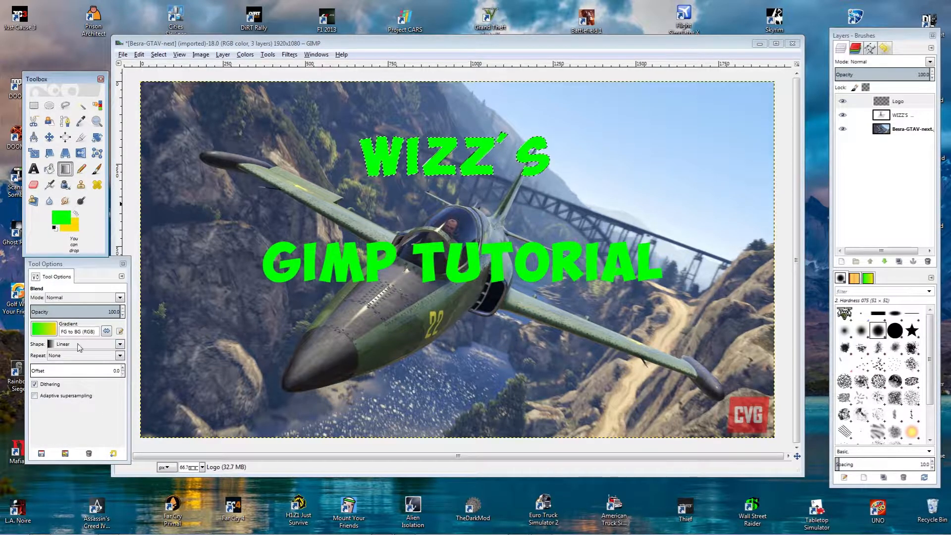
pyautogui.click(45, 333)
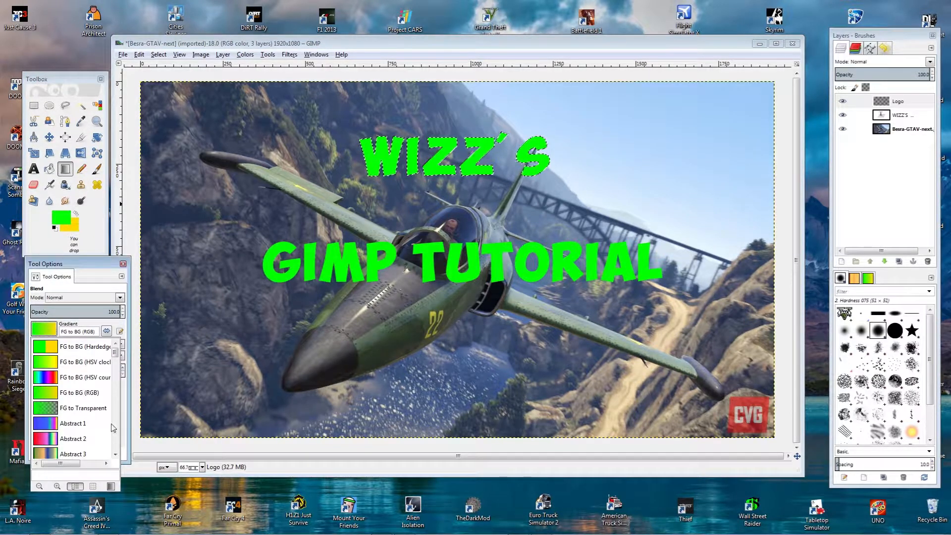
pyautogui.scroll(-10, 123, 359)
pyautogui.moveTo(122, 359); pyautogui.dragTo(123, 357)
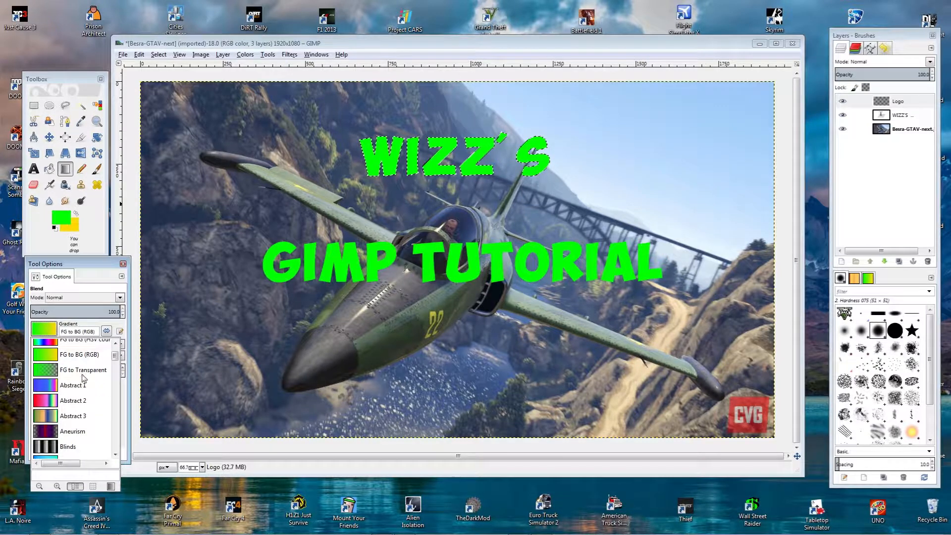
pyautogui.click(44, 399)
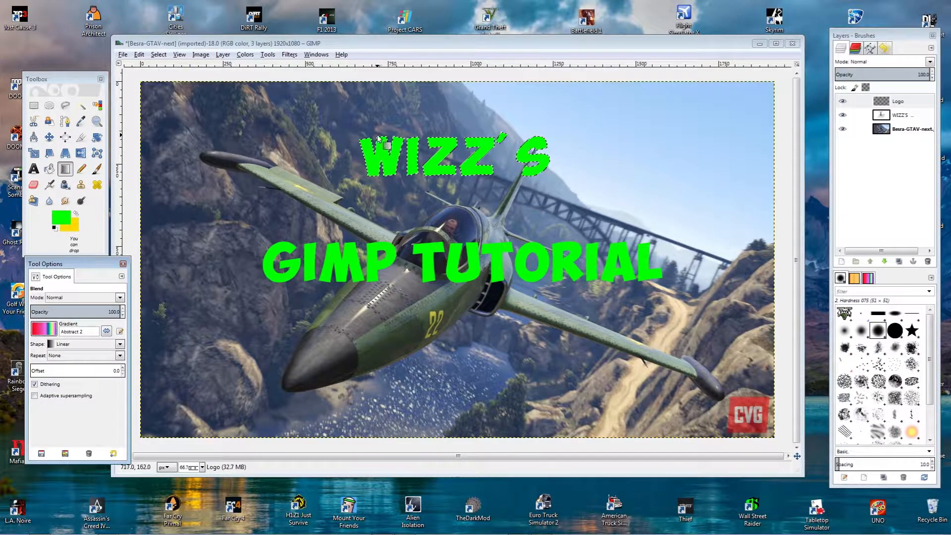
pyautogui.moveTo(380, 136); pyautogui.dragTo(380, 176)
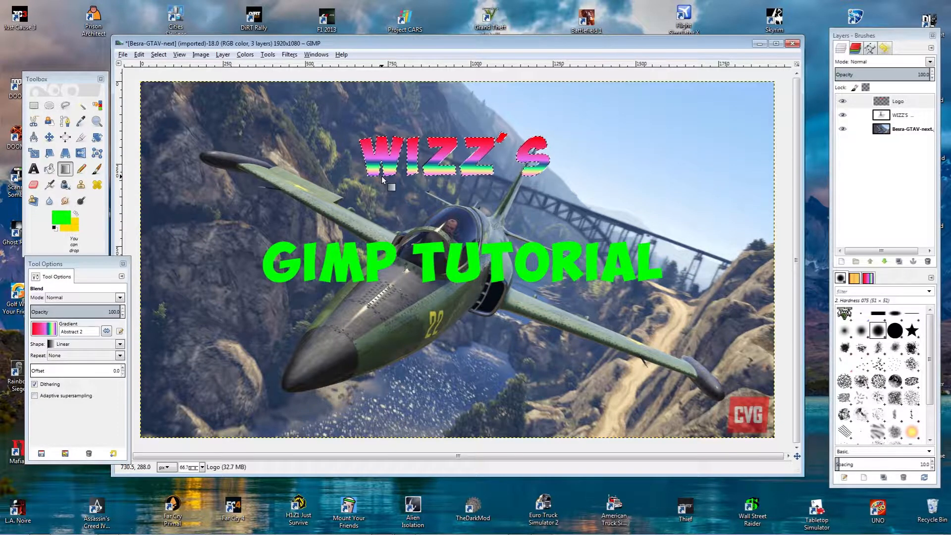
pyautogui.hotkey('ctrl', 'z')
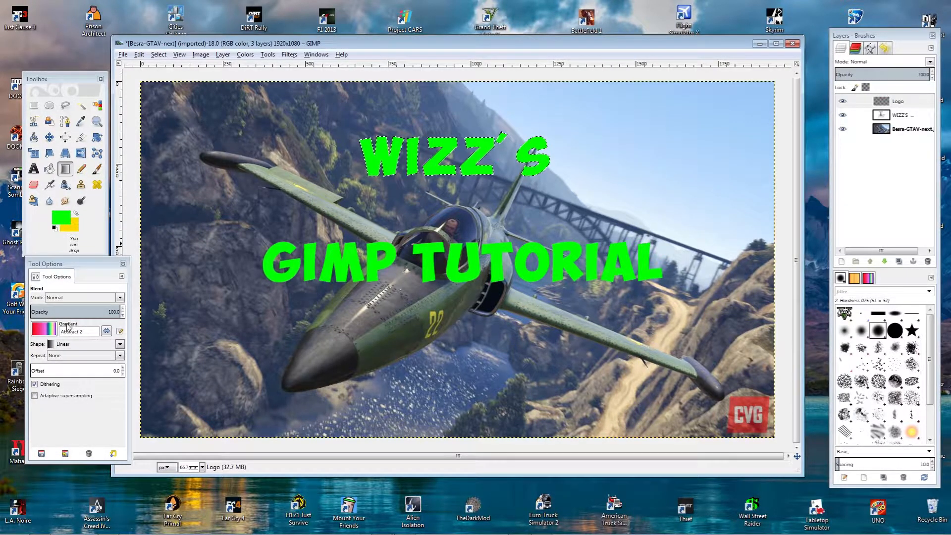
# Try the Abstract 3 gradient from top to bottom of the selected "WIZZ'S" letters, and undo it.
pyautogui.click(44, 329)
pyautogui.scroll(-4, 75, 429)
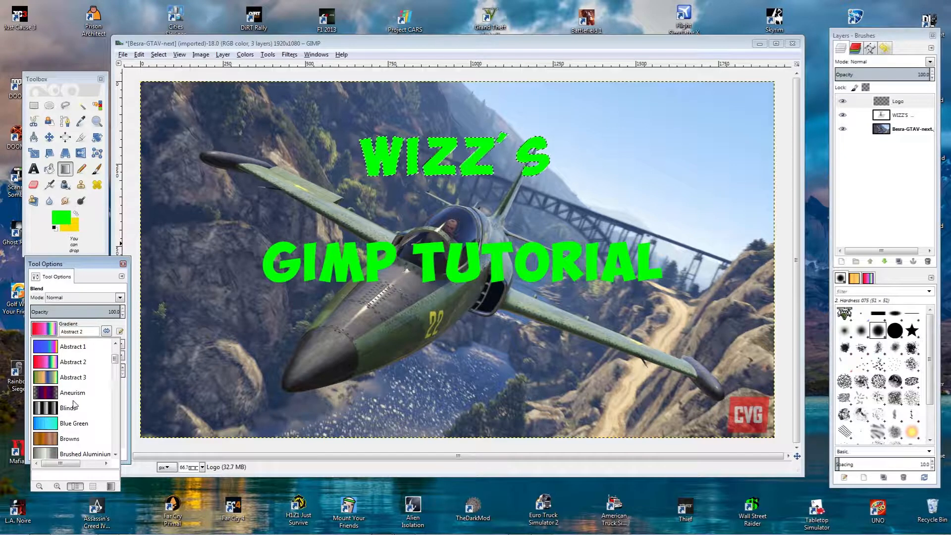
pyautogui.click(50, 386)
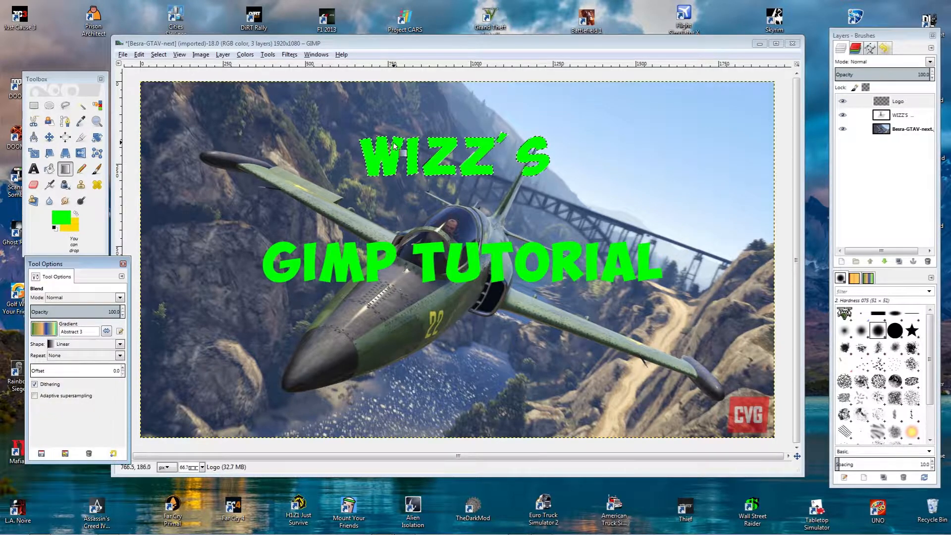
pyautogui.moveTo(380, 137); pyautogui.dragTo(380, 177)
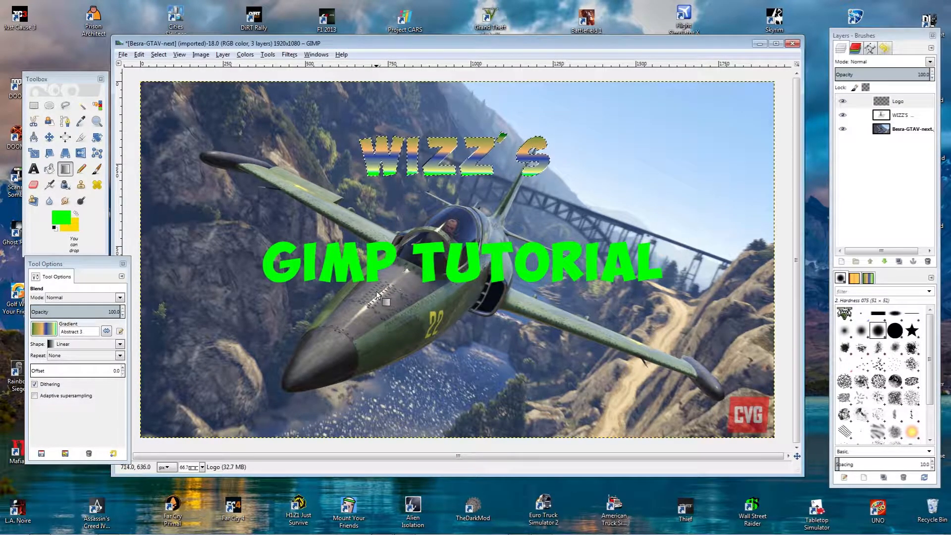
pyautogui.hotkey('ctrl', 'z')
# Fill the selected "WIZZ'S" letters on the Logo layer with a linear Deep Sea gradient running top to bottom.
pyautogui.click(31, 327)
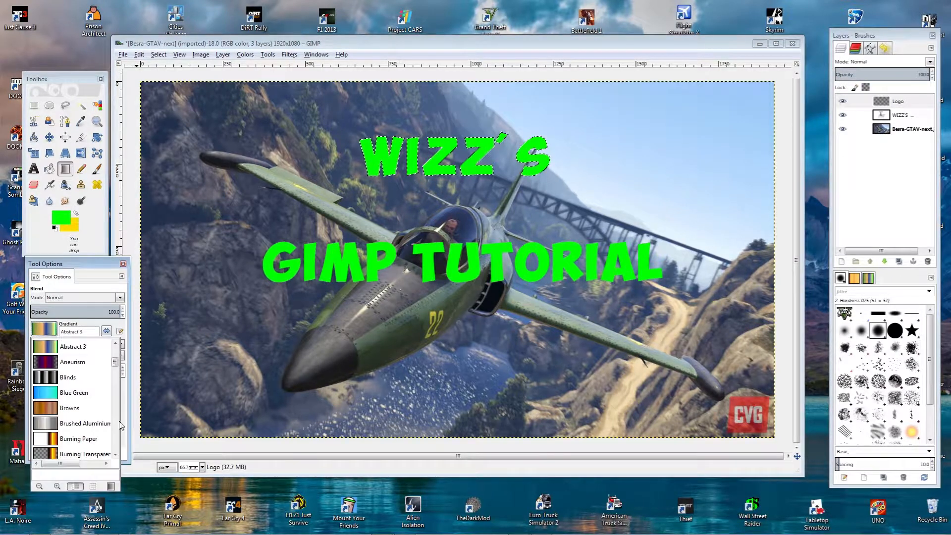
pyautogui.moveTo(118, 365); pyautogui.dragTo(118, 383)
pyautogui.click(54, 394)
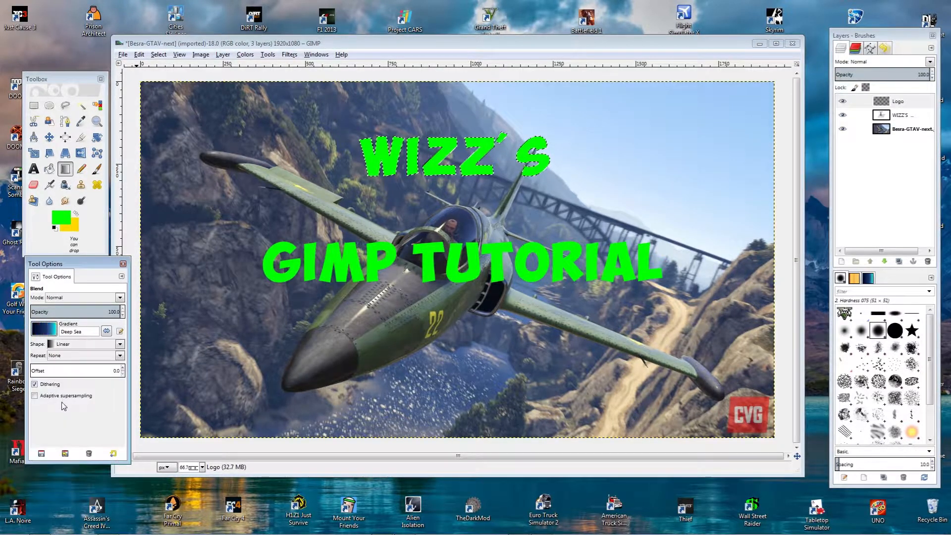
pyautogui.moveTo(380, 135); pyautogui.dragTo(382, 179)
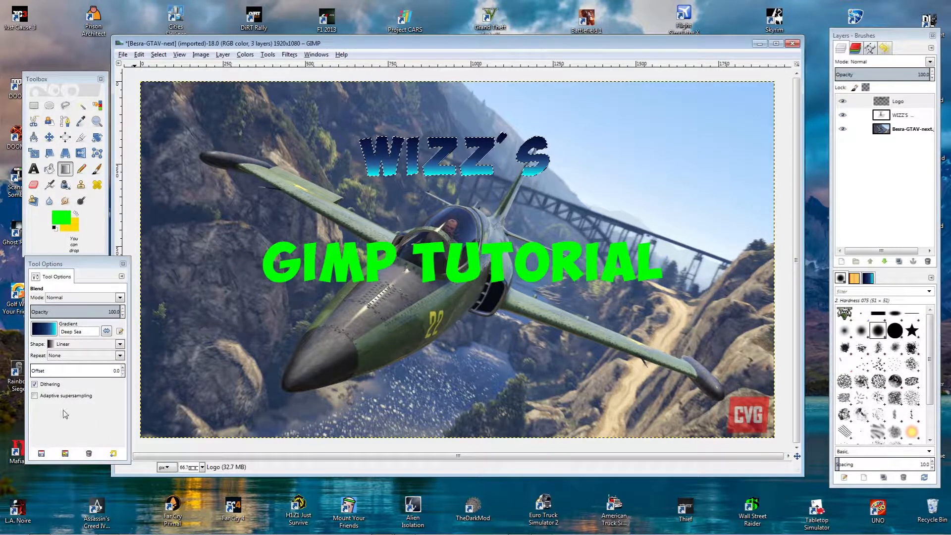
# Try the Deep Sea gradient running upward on the selected "WIZZ'S" letters, and undo it together with the previous Deep Sea fill.
pyautogui.moveTo(375, 270); pyautogui.dragTo(375, 190)
pyautogui.hotkey('ctrl', 'z')
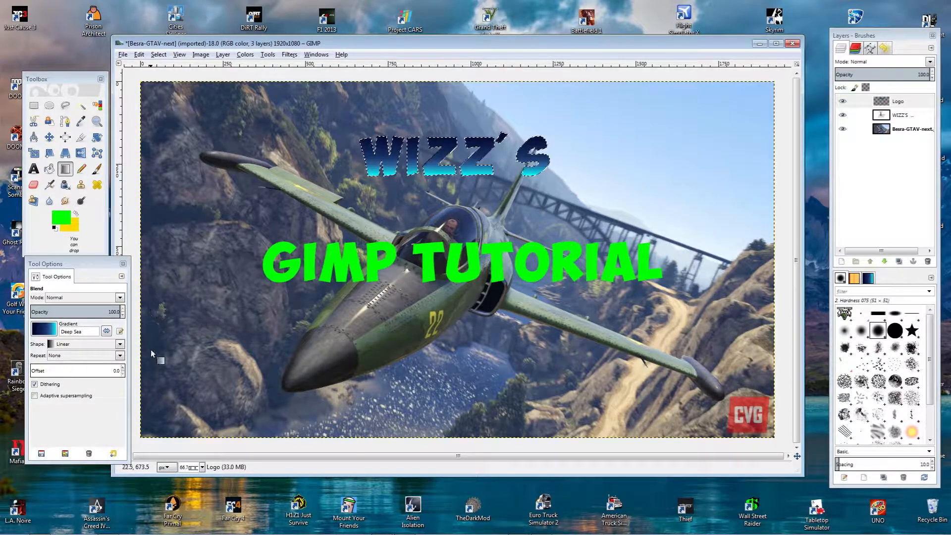
pyautogui.hotkey('ctrl', 'z')
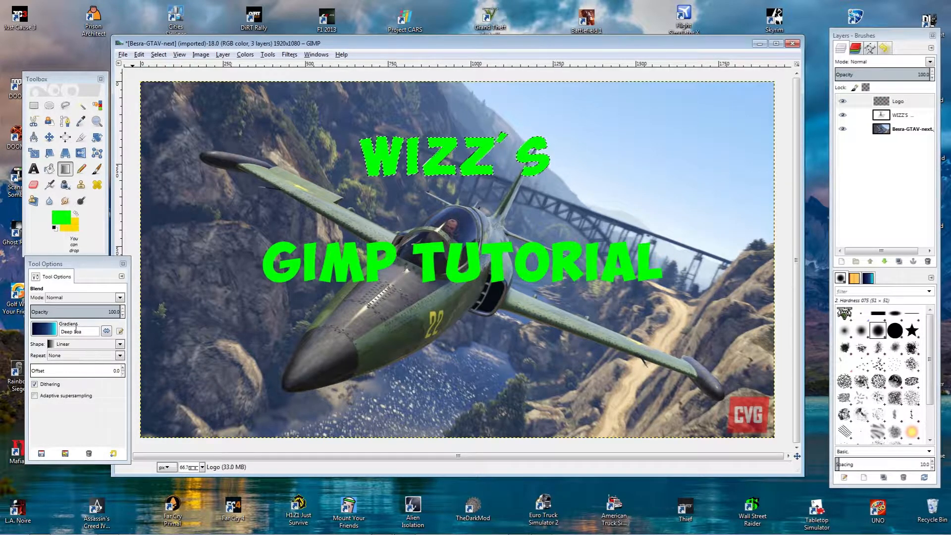
# Try a linear FG to BG (HSV clockwise) gradient from top to bottom of the selected "WIZZ'S" letters, and undo it.
pyautogui.click(52, 330)
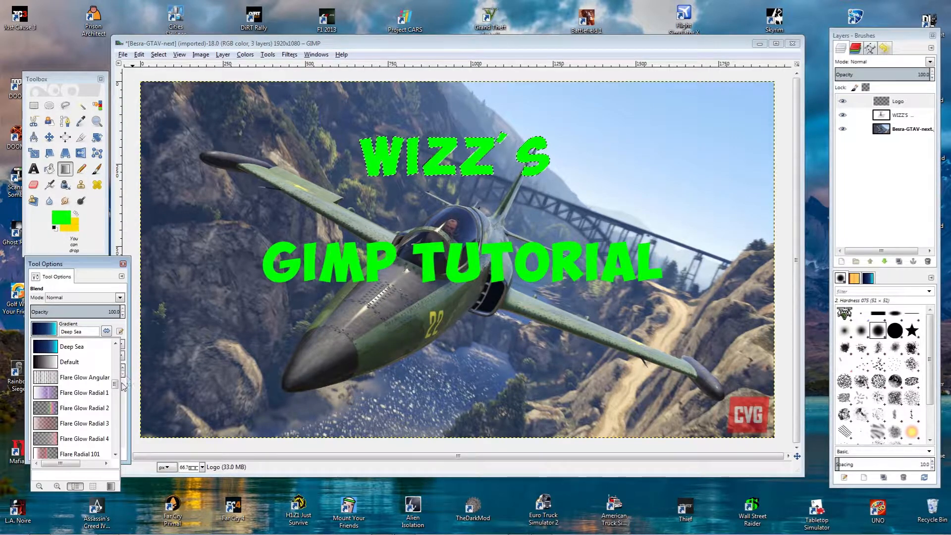
pyautogui.scroll(1, 117, 386)
pyautogui.scroll(6, 118, 332)
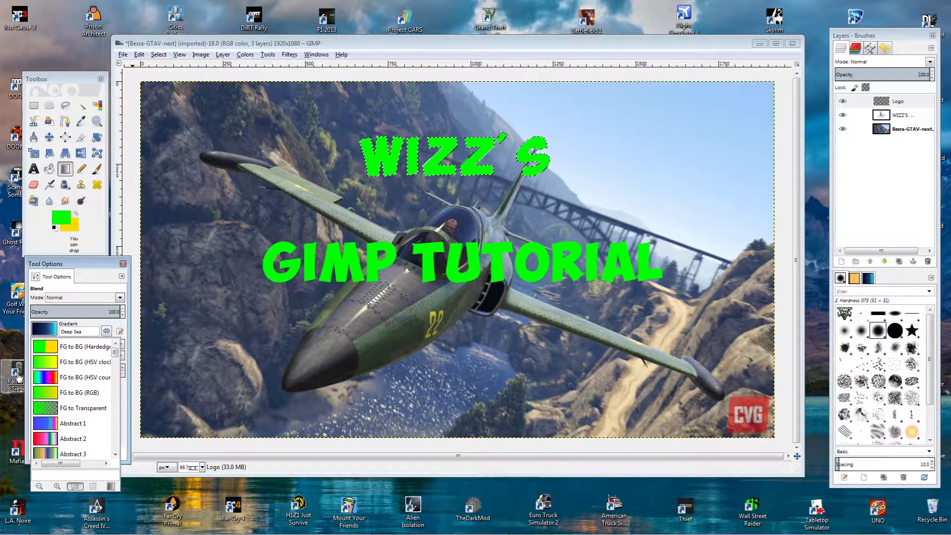
pyautogui.click(51, 366)
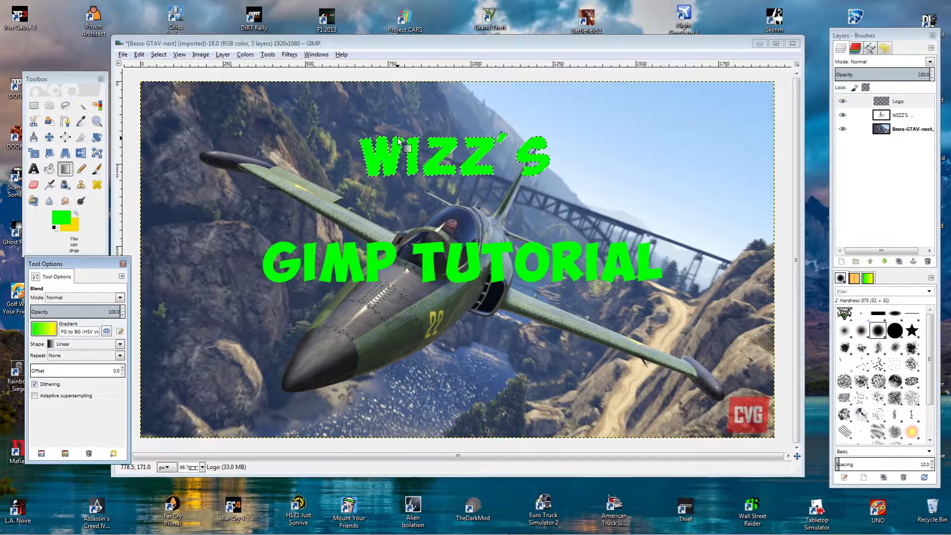
pyautogui.moveTo(398, 139); pyautogui.dragTo(406, 223)
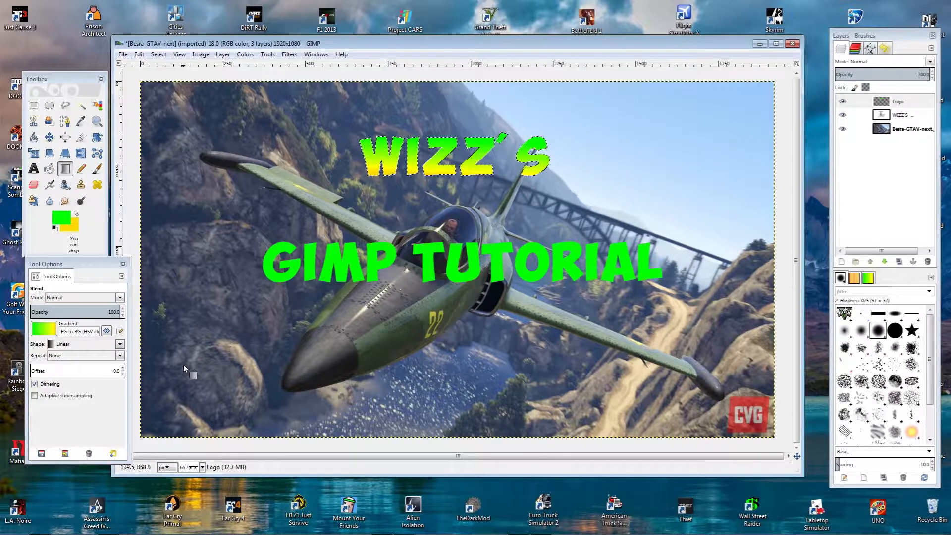
pyautogui.hotkey('ctrl', 'z')
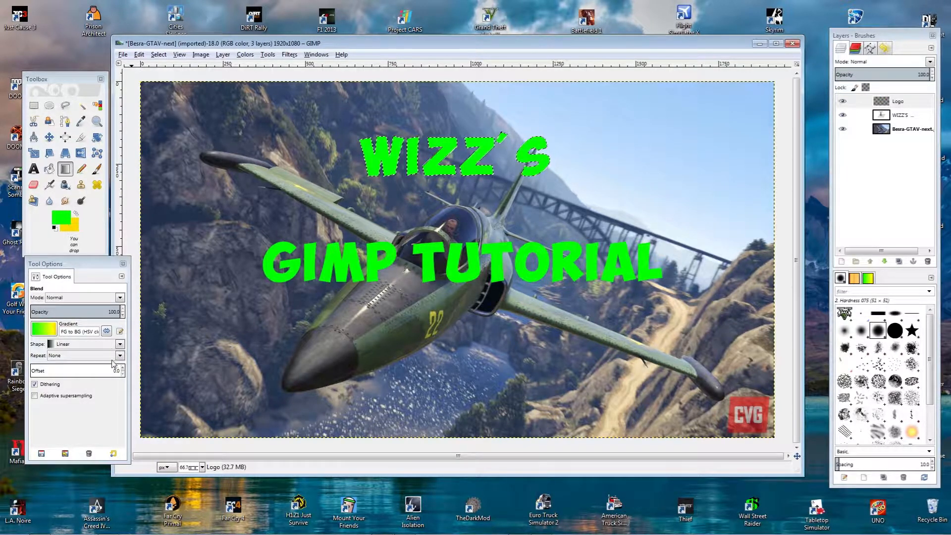
# Set the gradient shape to Radial, try it outward from the middle of the selected "WIZZ'S" letters, and undo it.
pyautogui.click(119, 344)
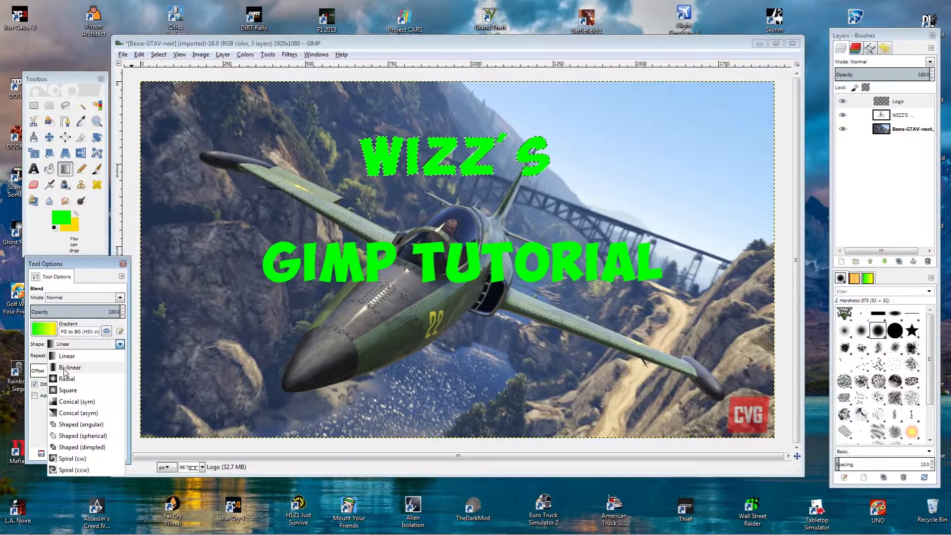
pyautogui.click(67, 378)
pyautogui.moveTo(433, 153); pyautogui.dragTo(381, 172)
pyautogui.hotkey('ctrl', 'z')
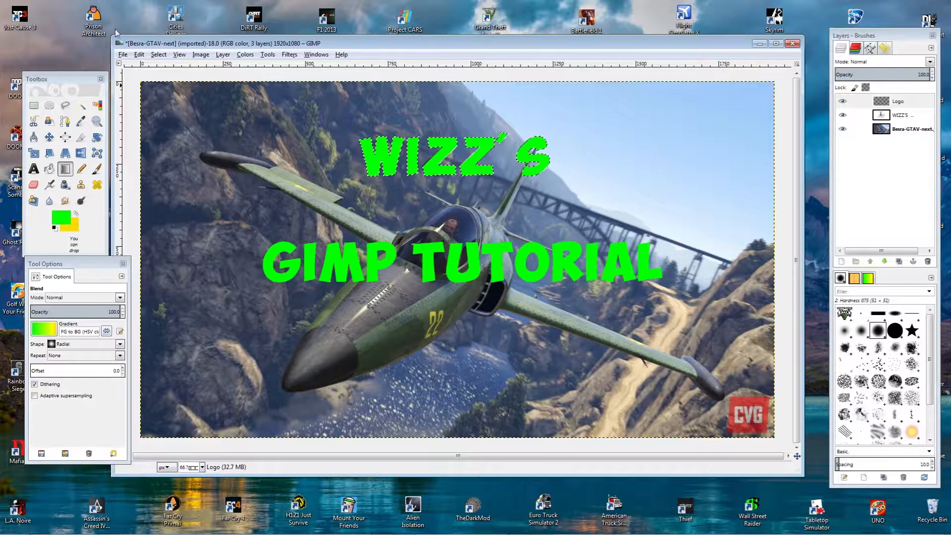
# Create a new 1920 × 1080 image and move its window up over the jet image.
pyautogui.click(122, 55)
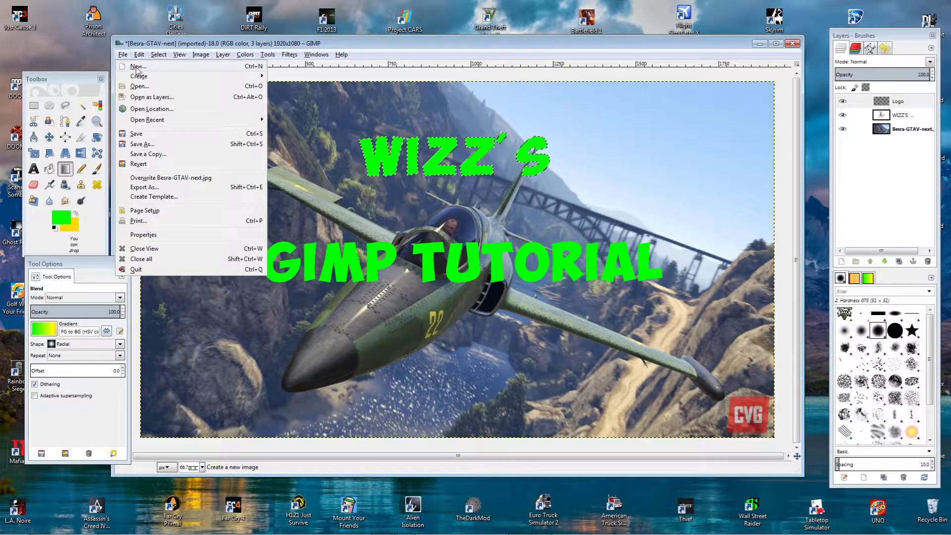
pyautogui.click(137, 67)
pyautogui.click(435, 216)
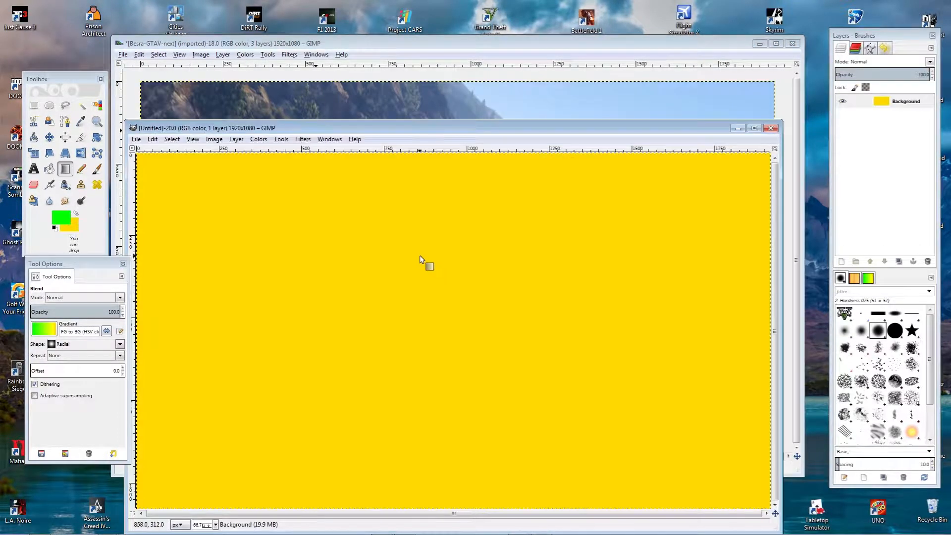
pyautogui.moveTo(458, 129); pyautogui.dragTo(478, 65)
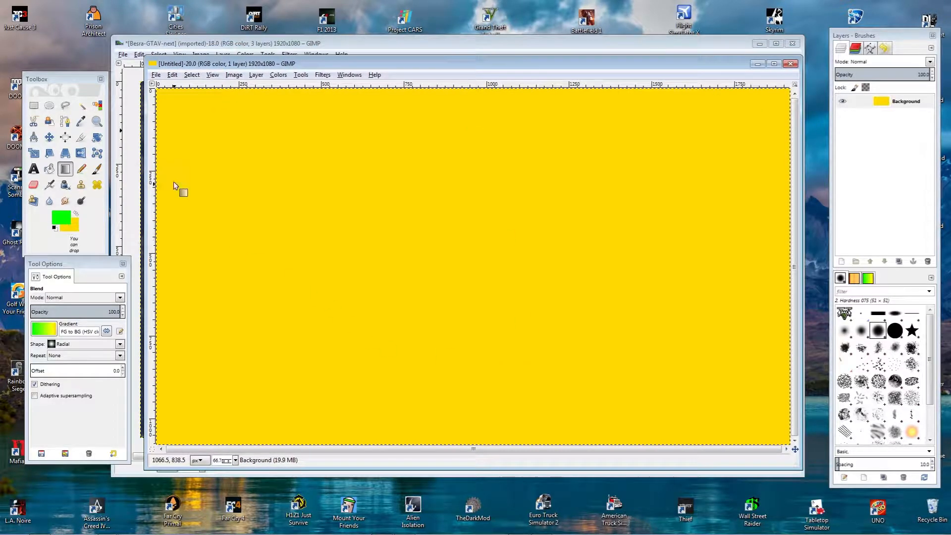
# Set the foreground colour to black and bucket-fill the new image with it.
pyautogui.click(64, 223)
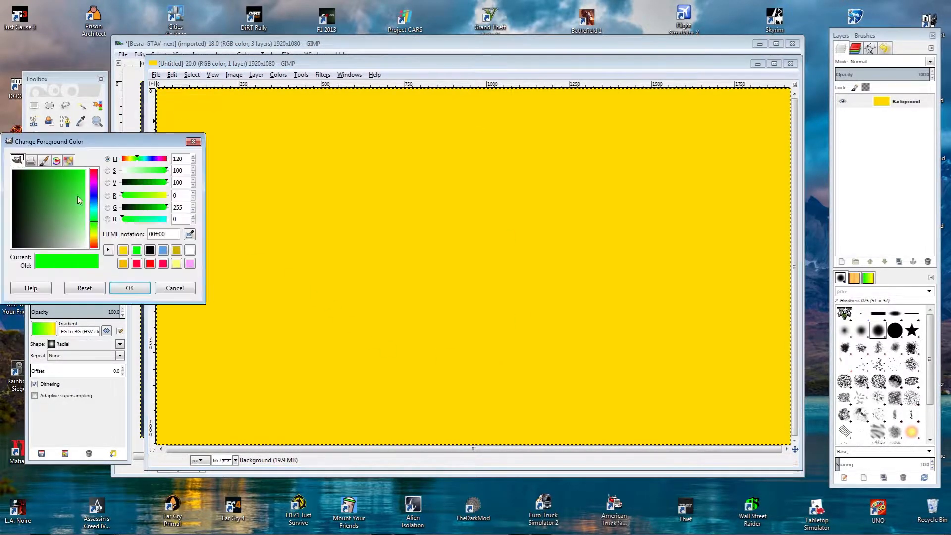
pyautogui.click(150, 249)
pyautogui.click(129, 288)
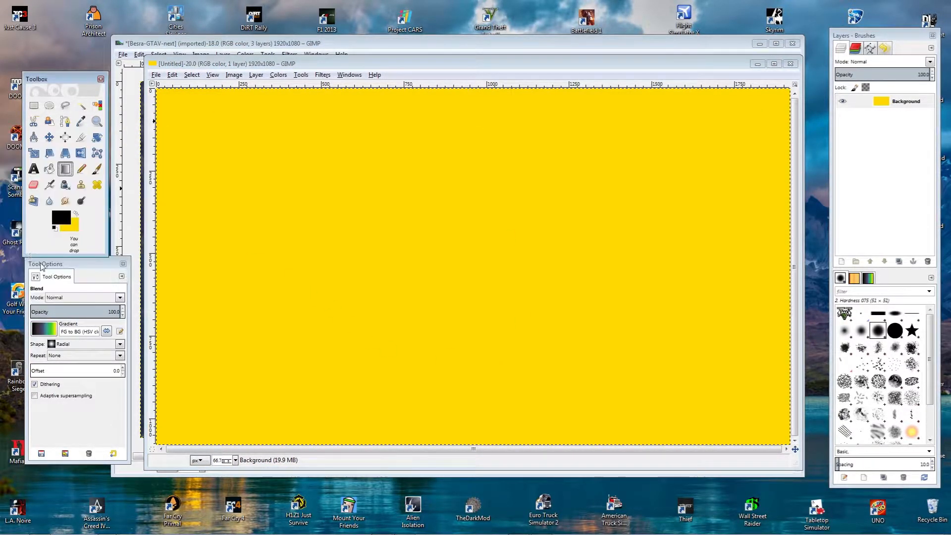
pyautogui.click(49, 168)
pyautogui.click(186, 254)
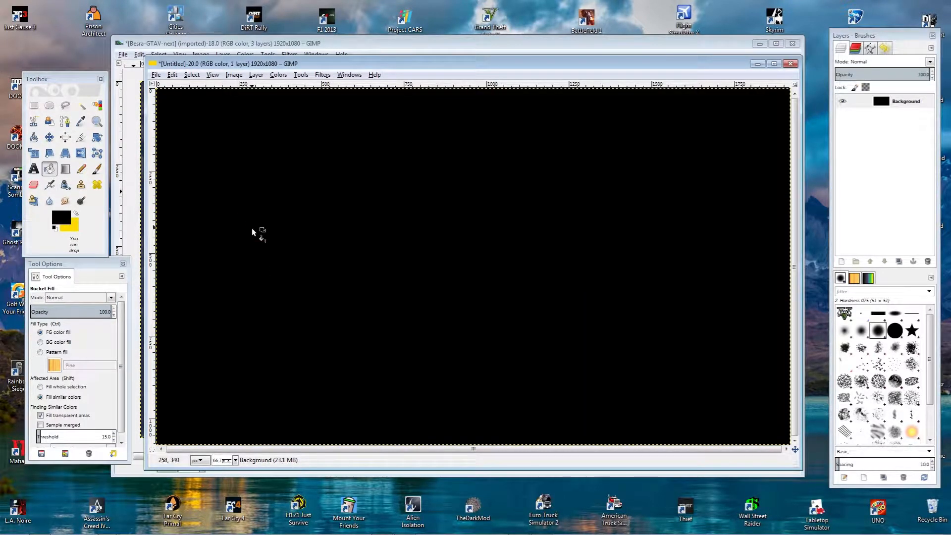
# Set the foreground colour back to green 00ff00, try a short radial gradient from the centre of the black image, and undo it.
pyautogui.click(62, 217)
pyautogui.click(150, 250)
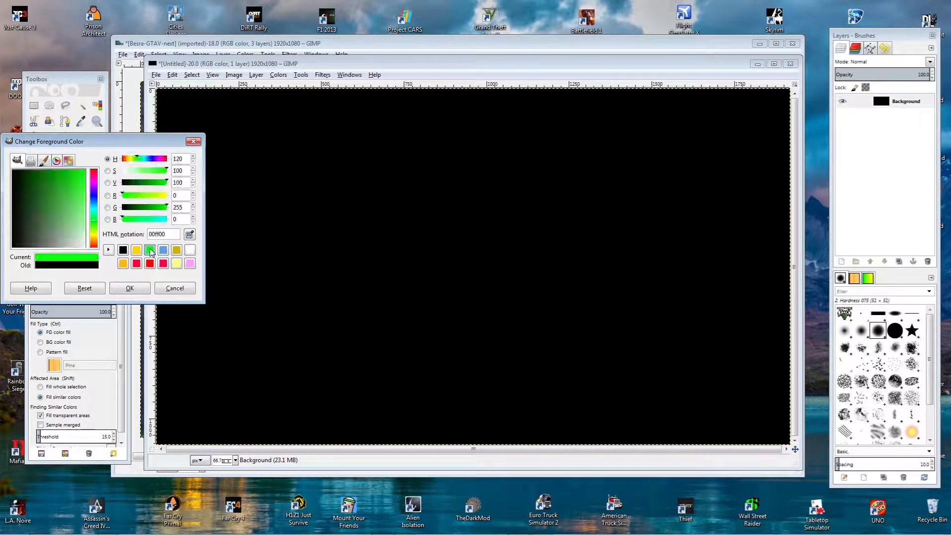
pyautogui.click(130, 288)
pyautogui.click(64, 169)
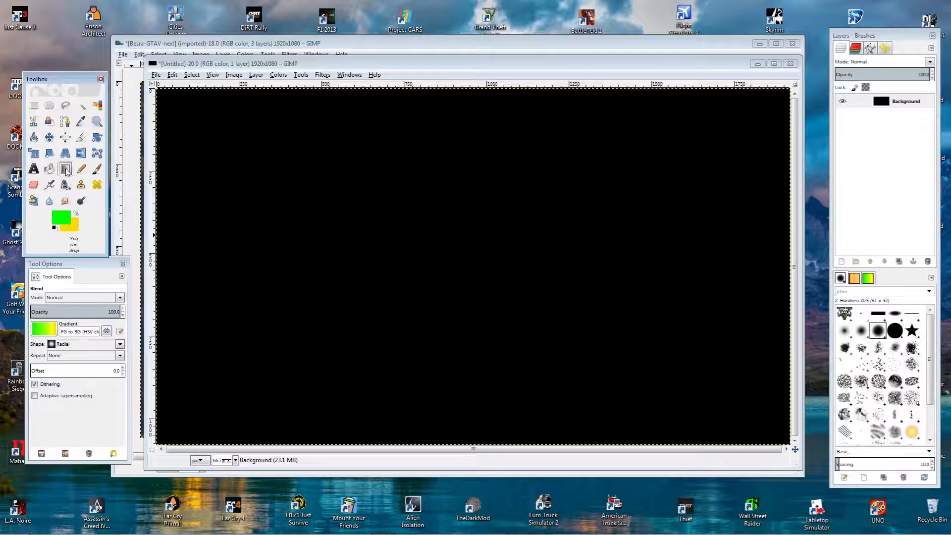
pyautogui.moveTo(451, 258); pyautogui.dragTo(393, 191)
pyautogui.hotkey('ctrl', 'z')
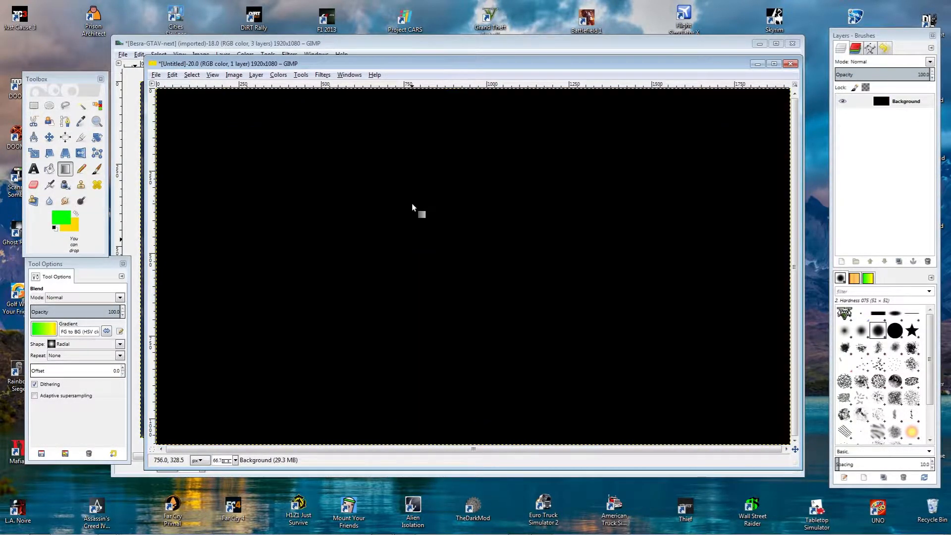
pyautogui.hotkey('ctrl', 'y')
pyautogui.hotkey('ctrl', 'z')
# Try larger radial gradients outward from the centre of the black image, the last reaching the upper-left corner, undoing each one.
pyautogui.moveTo(456, 278); pyautogui.dragTo(324, 160)
pyautogui.hotkey('ctrl', 'z')
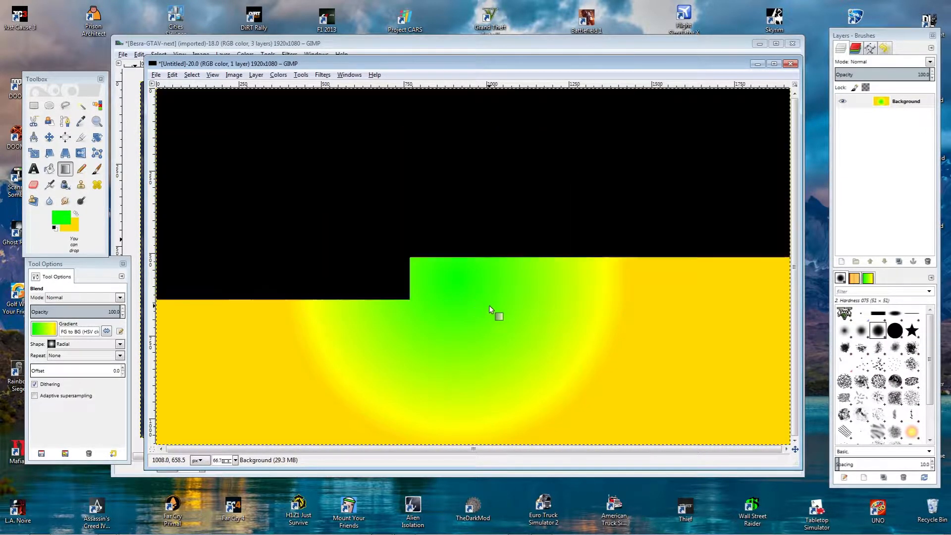
pyautogui.moveTo(483, 299); pyautogui.dragTo(186, 96)
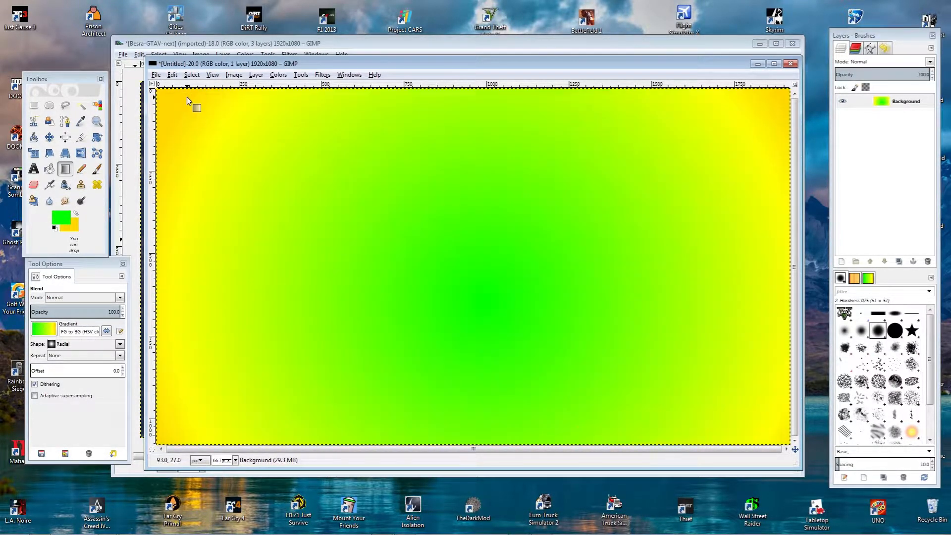
pyautogui.hotkey('ctrl', 'z')
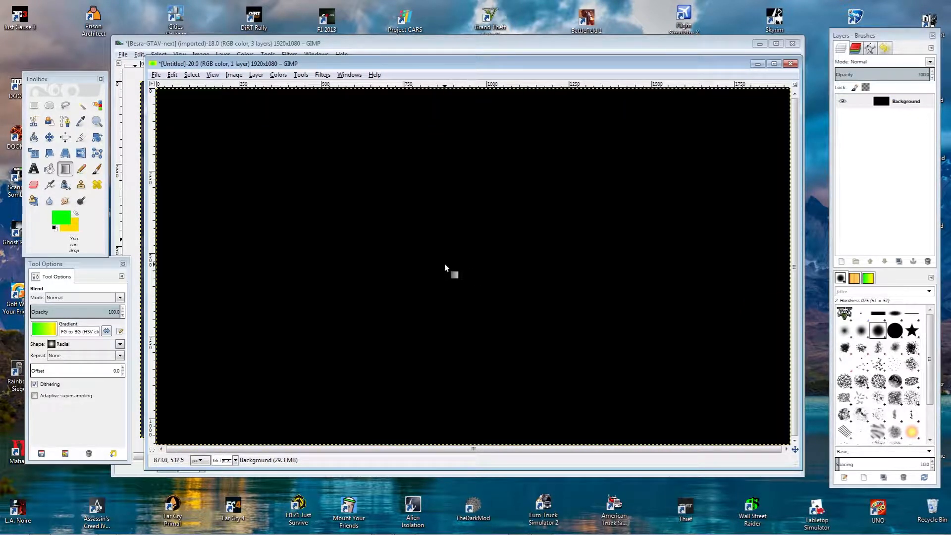
# Try a radial gradient from the upper-left corner to the centre of the black image, undo it, and discard that image.
pyautogui.moveTo(161, 99); pyautogui.dragTo(489, 297)
pyautogui.hotkey('ctrl', 'z')
pyautogui.hotkey('ctrl', 'z')
pyautogui.click(792, 63)
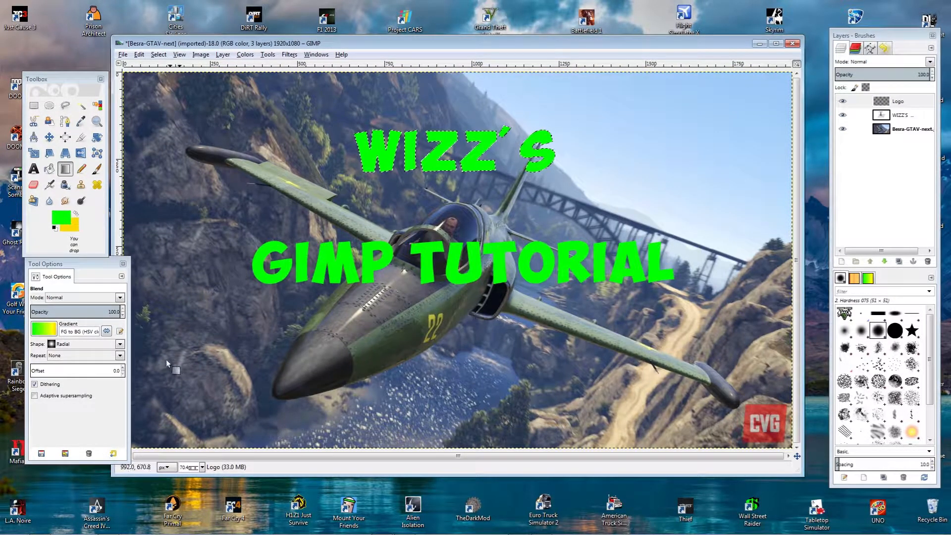
# Go through the Pencil, Paintbrush, Airbrush and Ink tools and their options, ending with the Clone tool active.
pyautogui.click(81, 169)
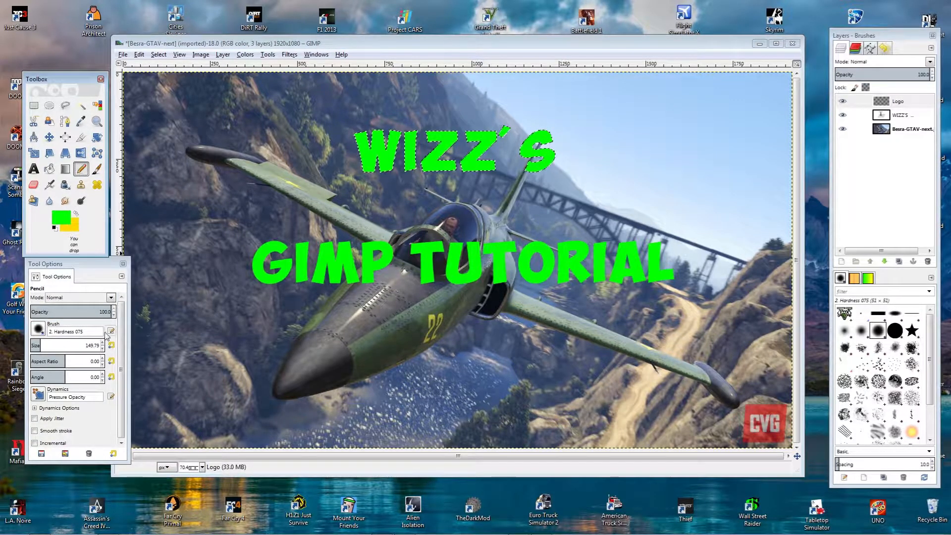
pyautogui.click(97, 174)
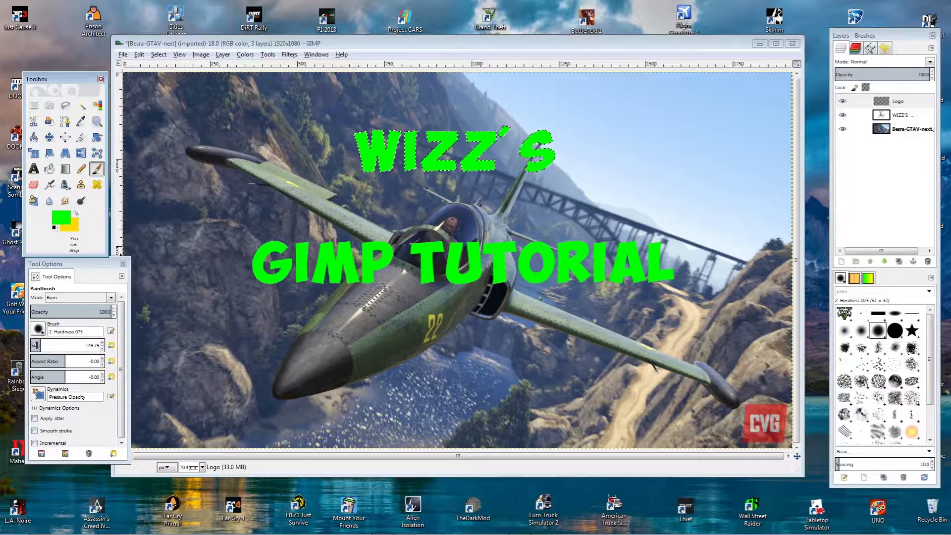
pyautogui.click(209, 284)
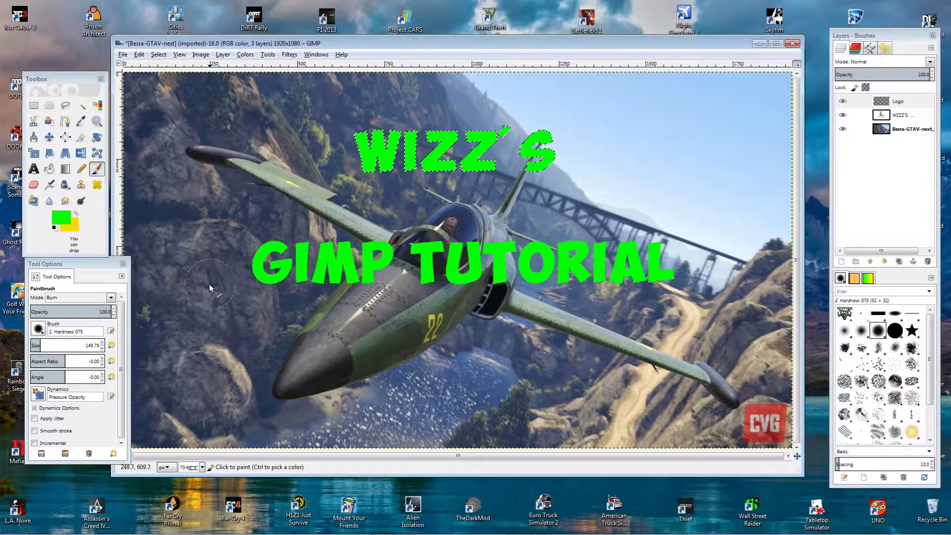
pyautogui.click(50, 185)
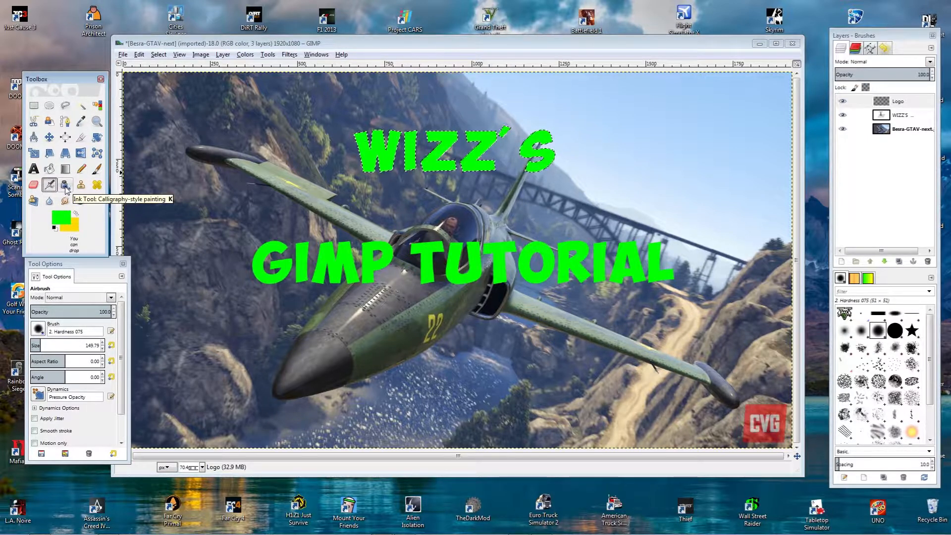
pyautogui.click(66, 185)
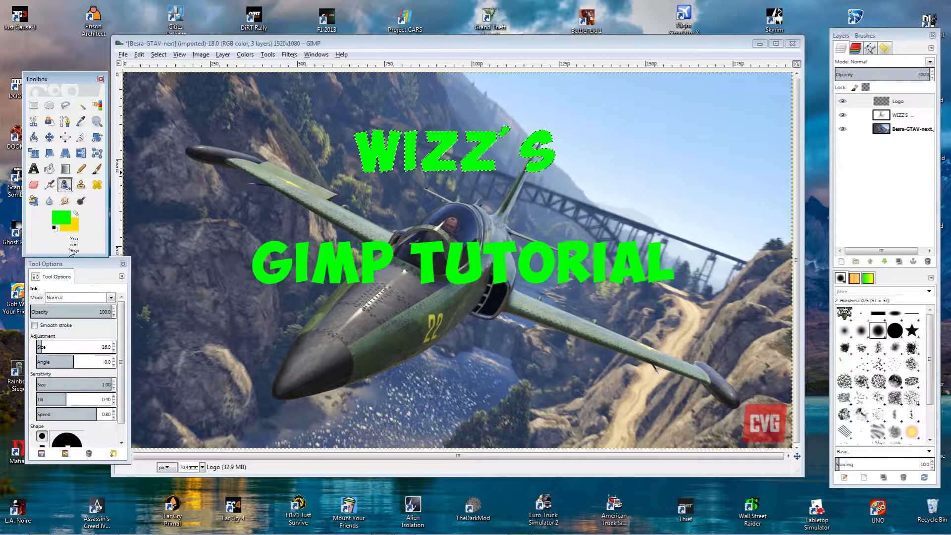
pyautogui.click(81, 184)
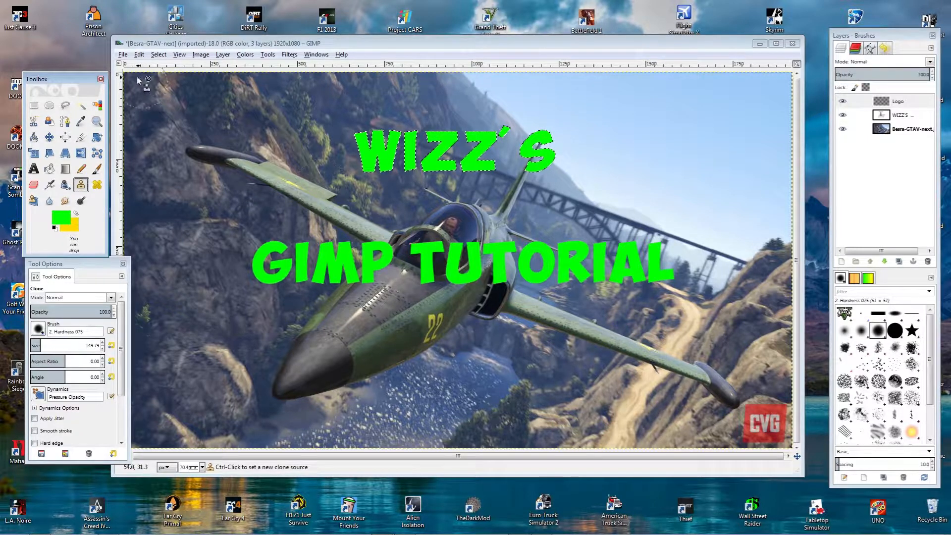
# Delete the Logo layer and the "WIZZ'S" text layer from the jet image.
pyautogui.rightClick(895, 107)
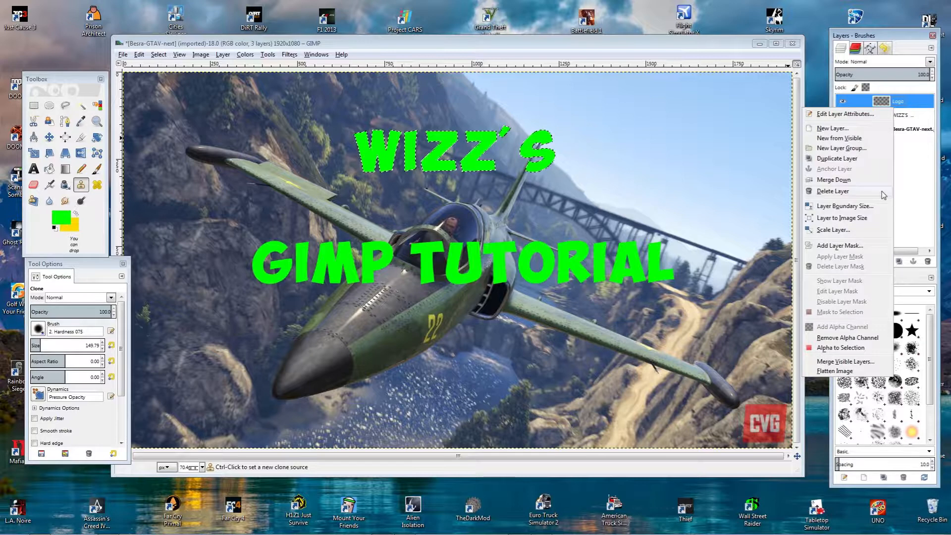
pyautogui.click(836, 191)
pyautogui.rightClick(891, 104)
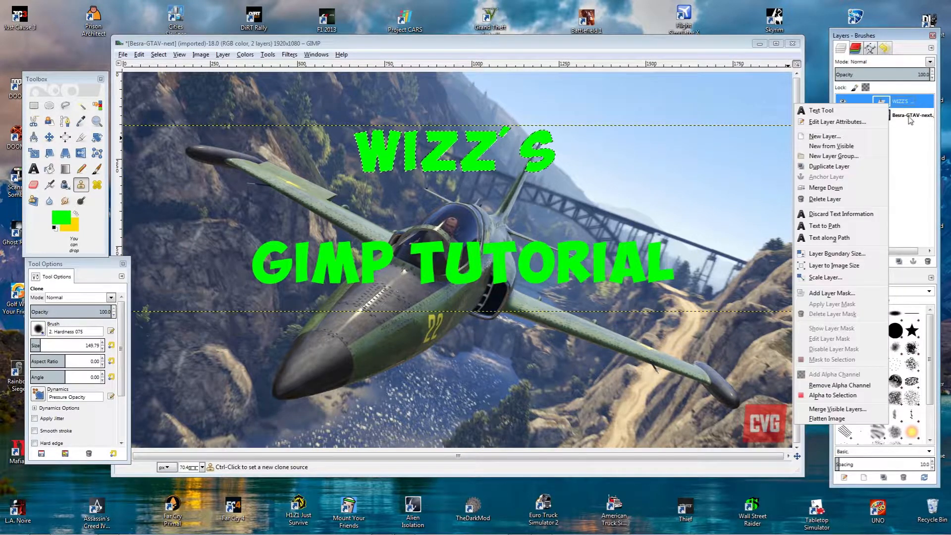
pyautogui.click(834, 197)
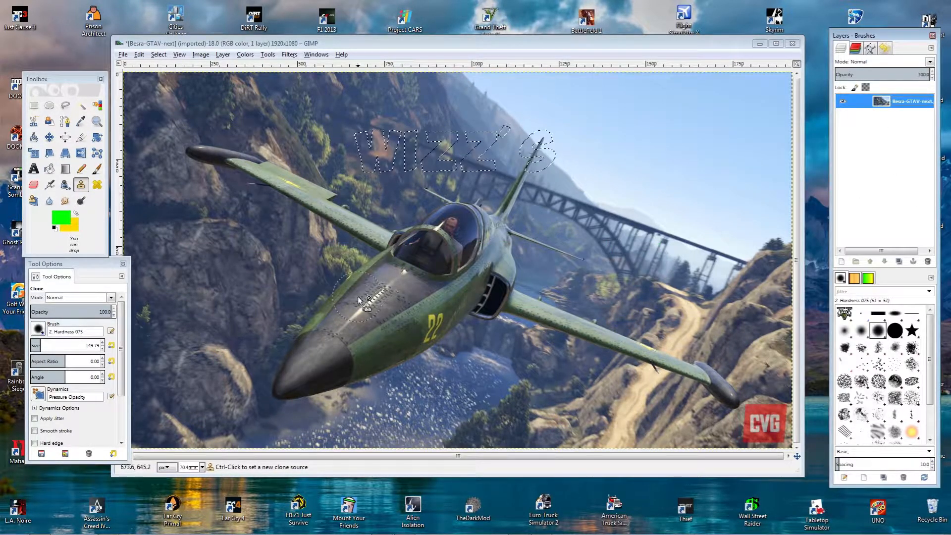
# Clear the remaining letter-shaped selection and move the tool options window clear of the image.
pyautogui.click(159, 55)
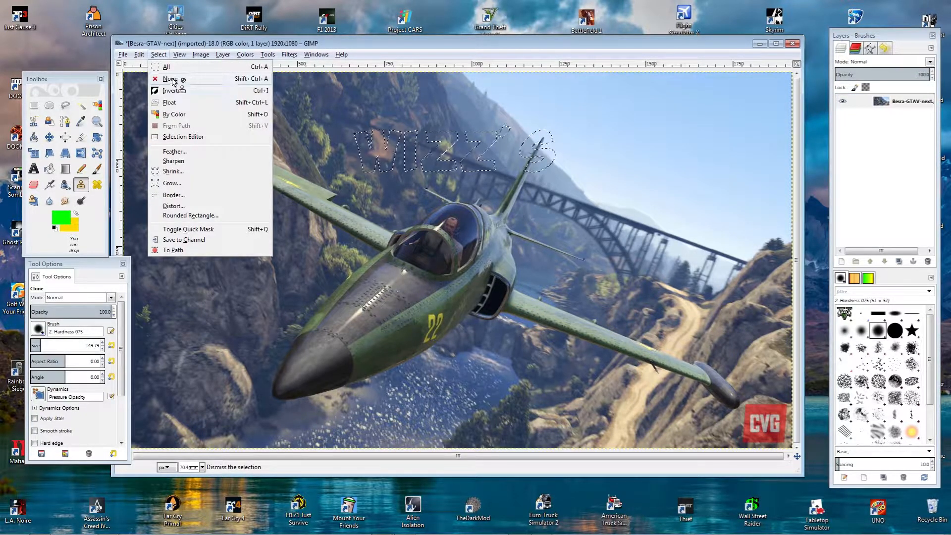
pyautogui.click(170, 79)
pyautogui.moveTo(92, 267); pyautogui.dragTo(70, 285)
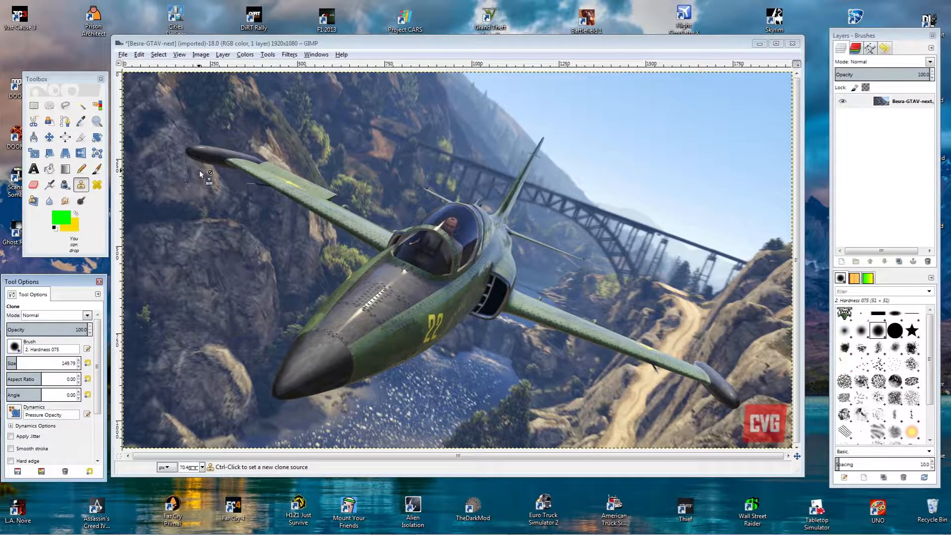
pyautogui.click(902, 103)
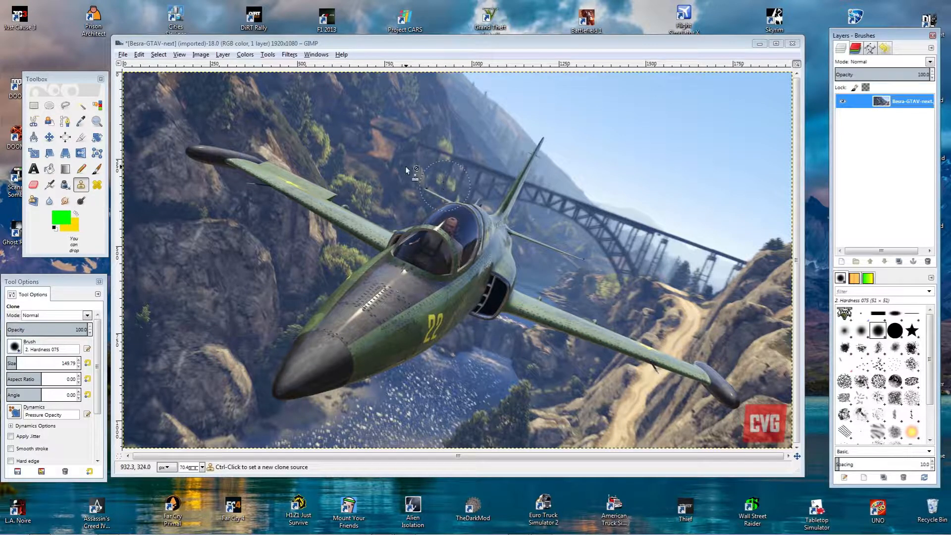
pyautogui.click(200, 54)
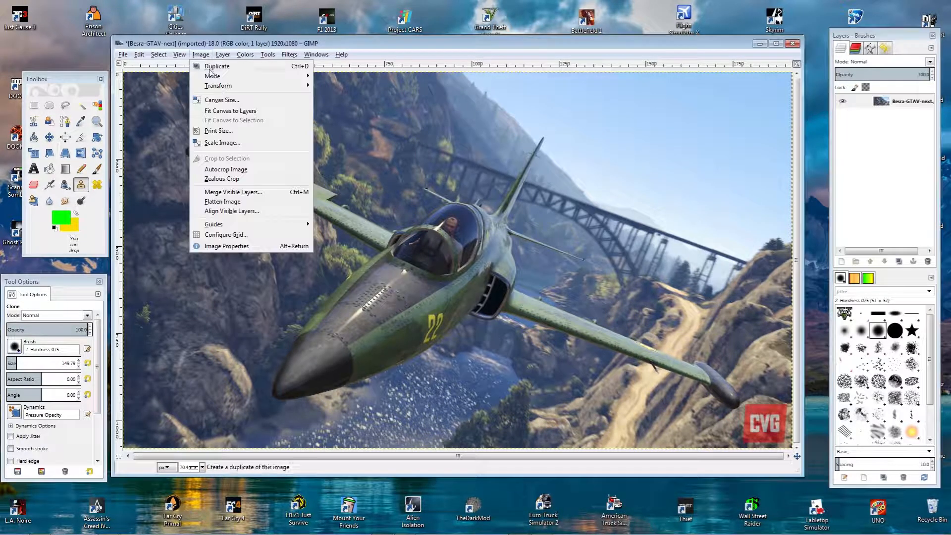
pyautogui.click(229, 144)
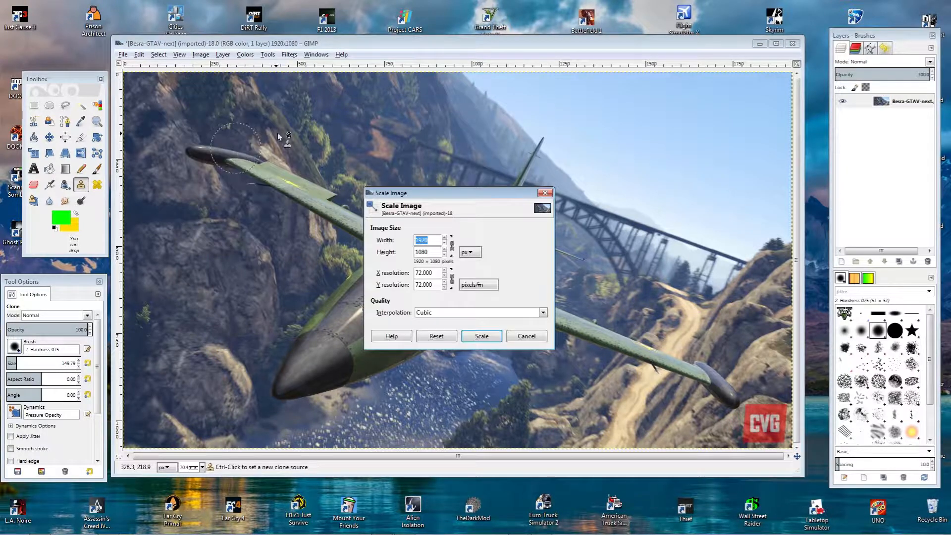
pyautogui.click(524, 338)
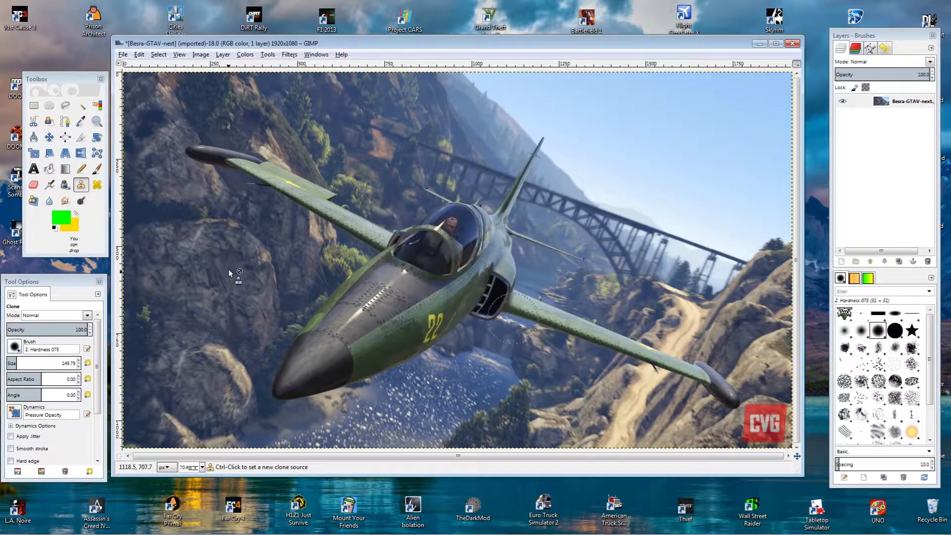
# Rotate the jet image layer by 6.58 degrees about its centre.
pyautogui.click(97, 137)
pyautogui.moveTo(422, 236); pyautogui.dragTo(428, 234)
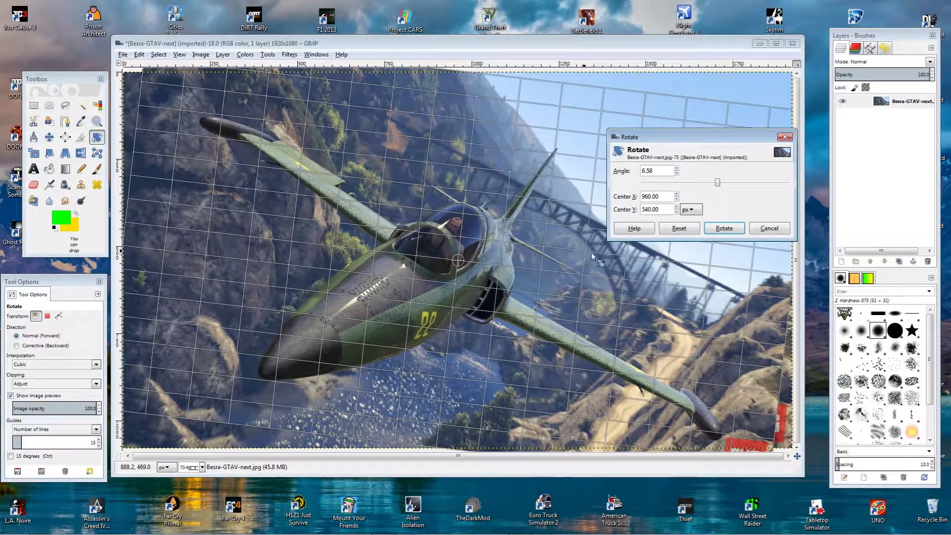
pyautogui.click(724, 227)
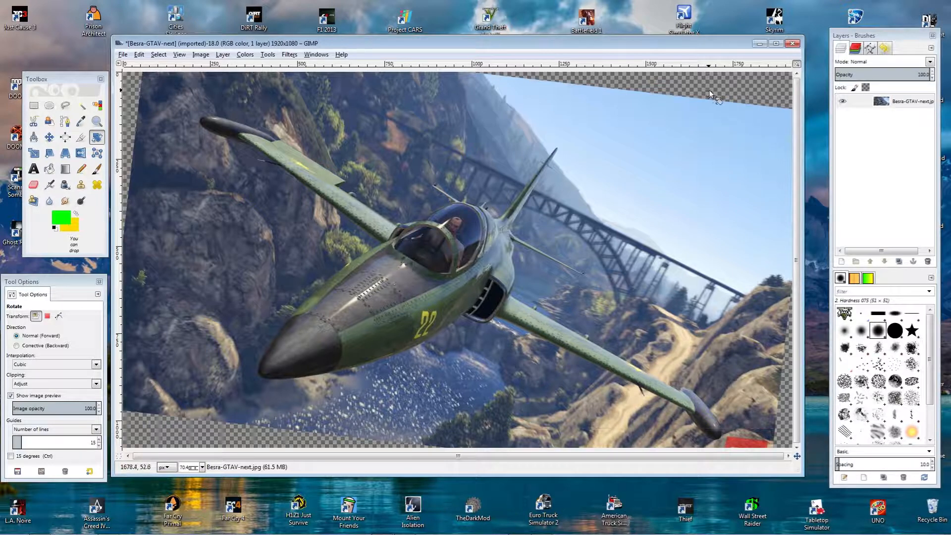
# Clone nearby rock over the transparent lower-left corner with a brush size of 256.06, and shift the layer slightly down with the Move tool.
pyautogui.click(80, 187)
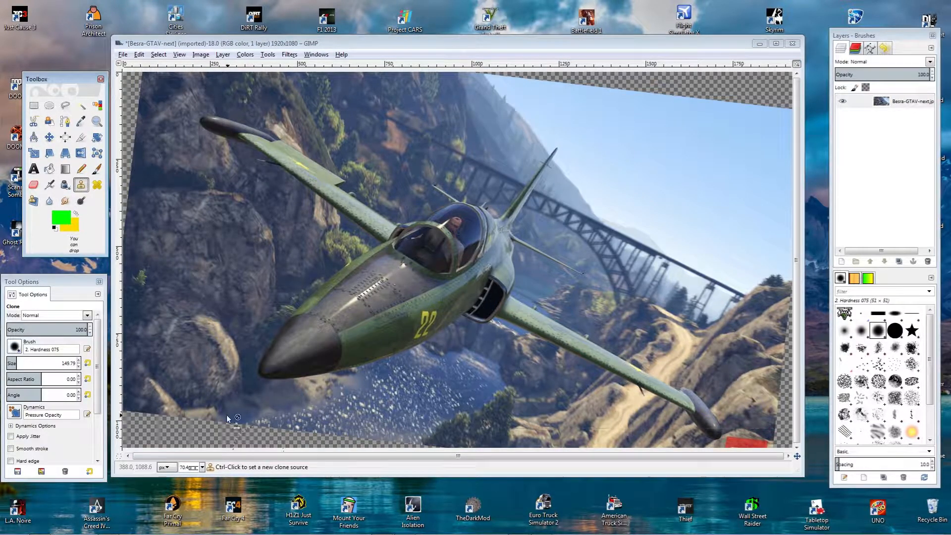
pyautogui.click(32, 365)
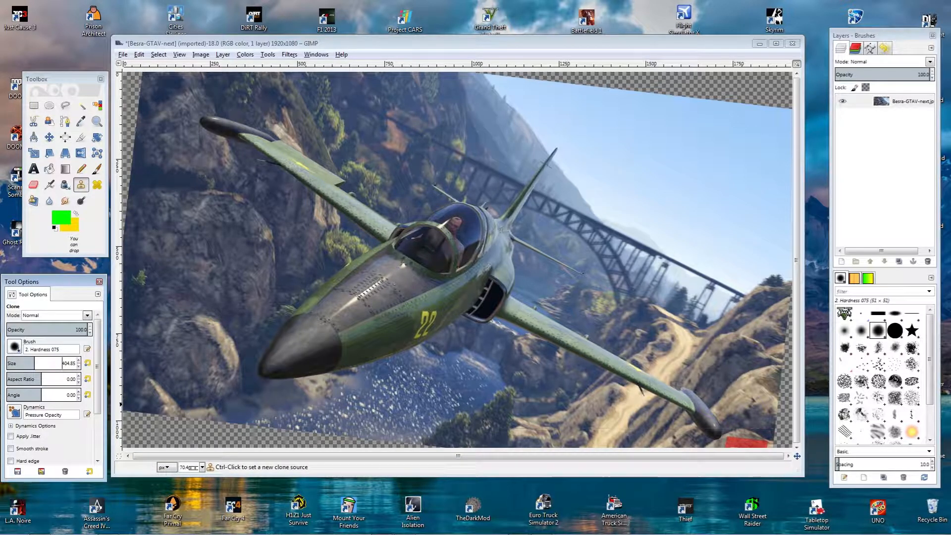
pyautogui.click(24, 363)
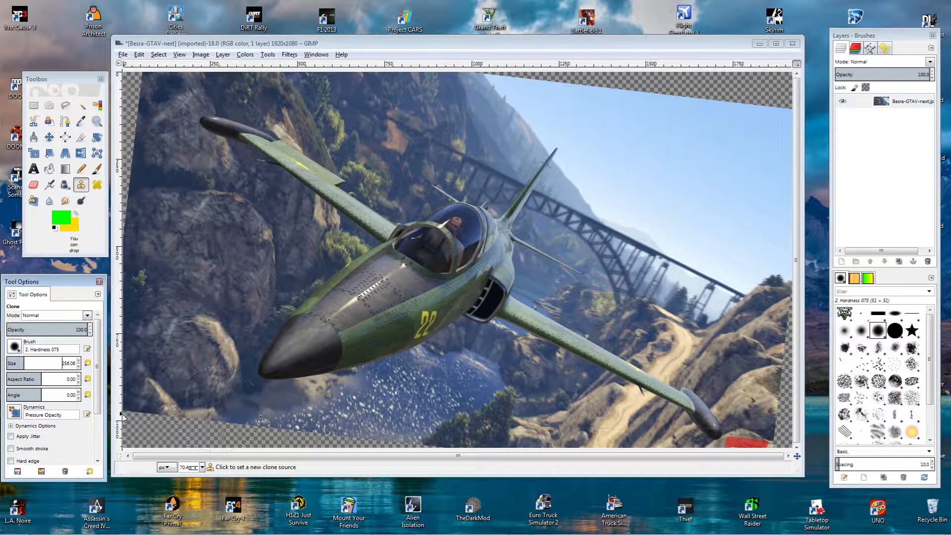
pyautogui.keyDown('ctrl'); pyautogui.click(139, 399); pyautogui.keyUp('ctrl')
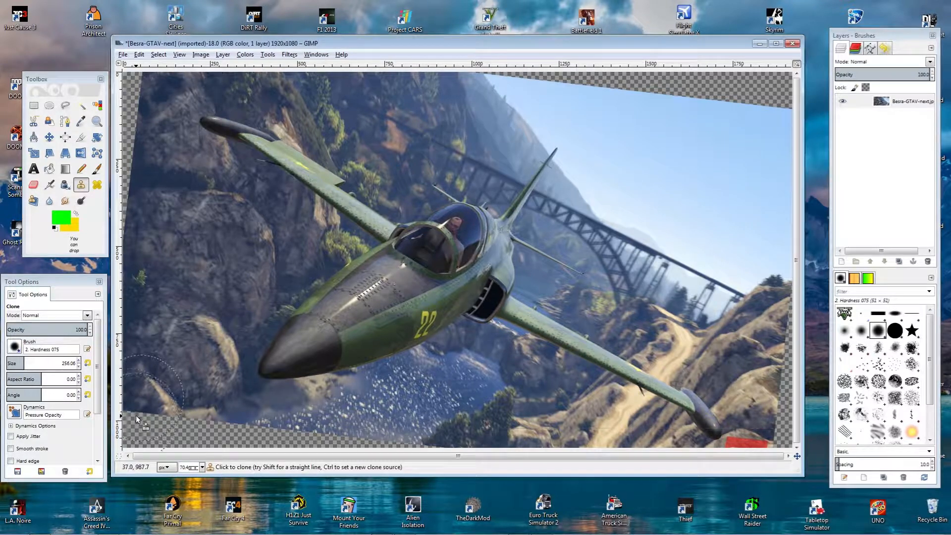
pyautogui.moveTo(132, 434); pyautogui.dragTo(133, 441)
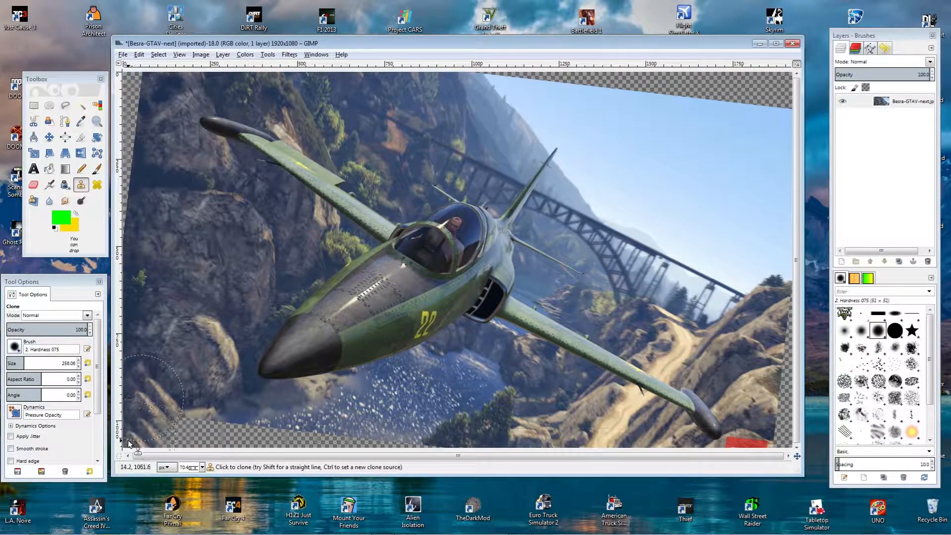
pyautogui.press('m')
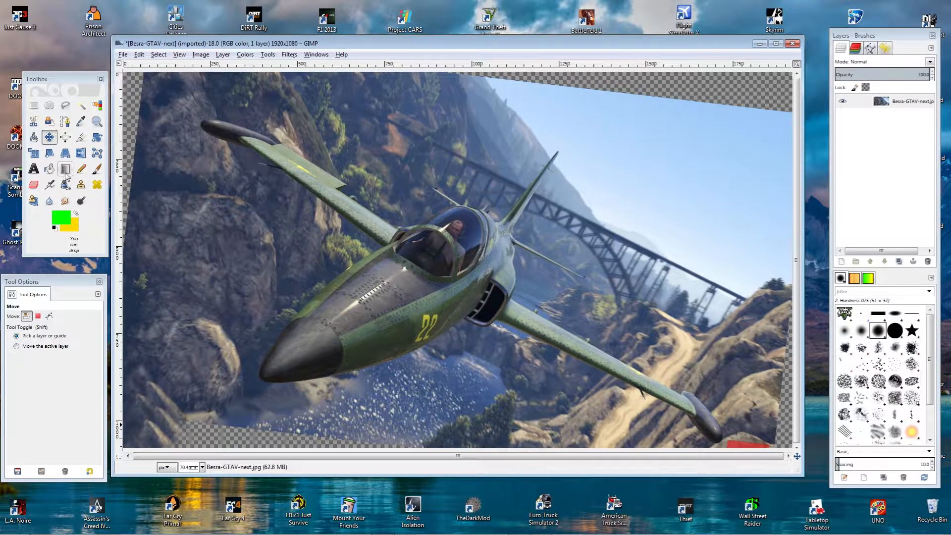
# Clone nearby scenery over the transparent strips along the bottom edge below the jet's nose and the lower right edge of the image.
pyautogui.click(66, 172)
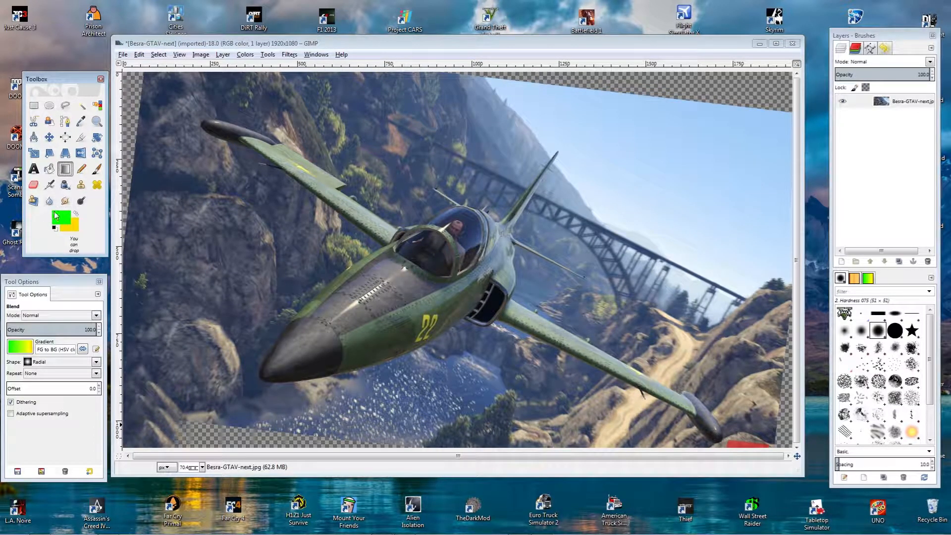
pyautogui.click(80, 185)
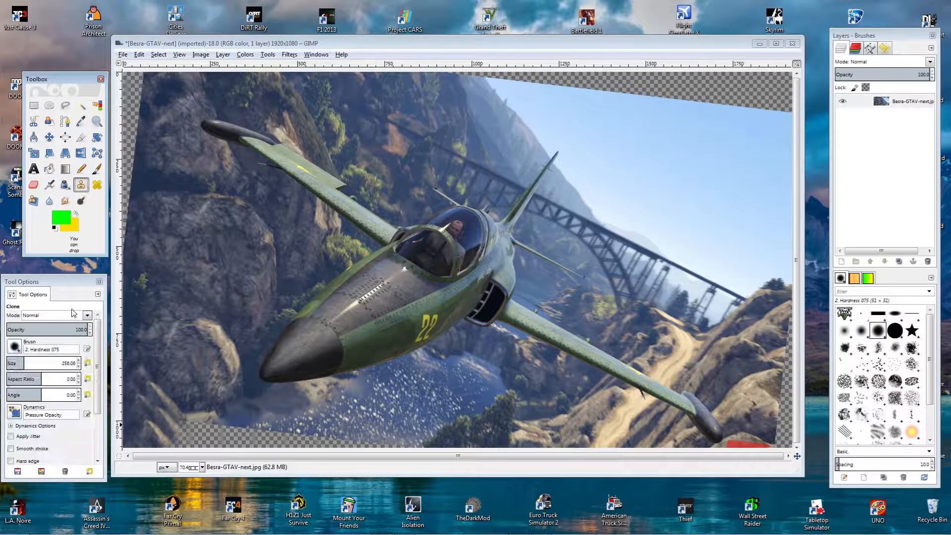
pyautogui.keyDown('ctrl'); pyautogui.click(250, 419); pyautogui.keyUp('ctrl')
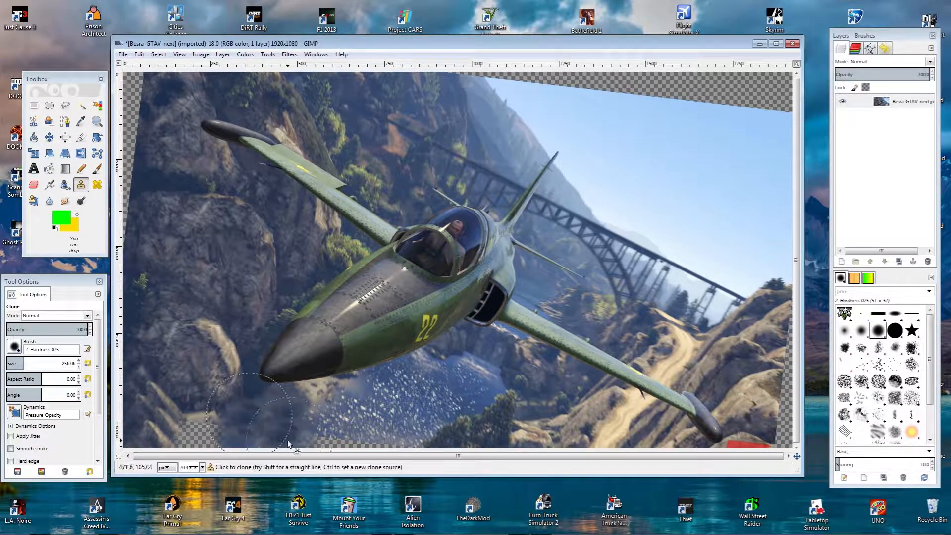
pyautogui.moveTo(288, 444); pyautogui.dragTo(372, 458)
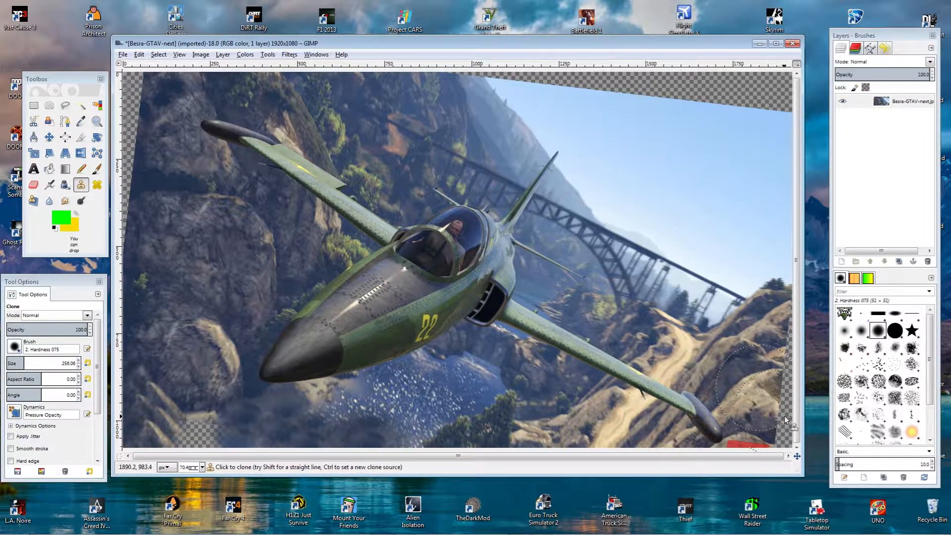
pyautogui.moveTo(787, 443); pyautogui.dragTo(788, 320)
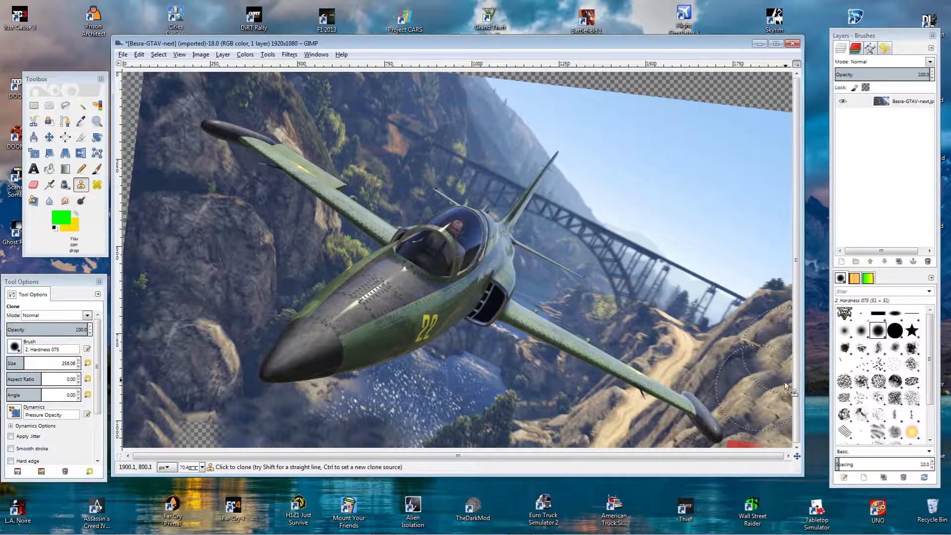
# Clone the blue sky over the transparent wedge along the top edge above the bridge.
pyautogui.keyDown('ctrl'); pyautogui.click(719, 158); pyautogui.keyUp('ctrl')
pyautogui.moveTo(731, 94)
pyautogui.mouseDown()
pyautogui.moveTo(709, 90)
pyautogui.moveTo(781, 92)
pyautogui.moveTo(753, 84)
pyautogui.moveTo(658, 102)
pyautogui.moveTo(622, 97)
pyautogui.mouseUp()
pyautogui.click(554, 76)
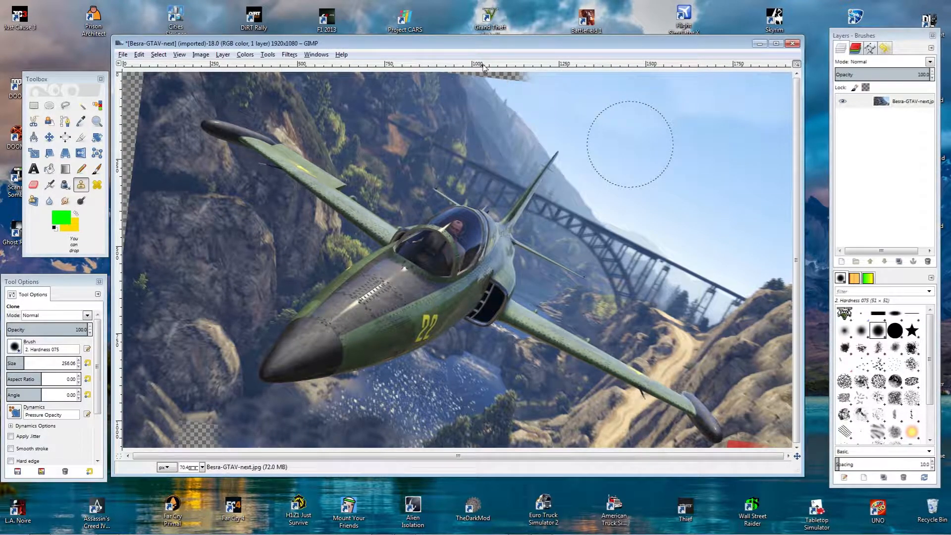
# Clone the mountainside and the area around the tail fin tip over the remaining transparent sliver at the top edge, undoing a misplaced dab.
pyautogui.press('ctrl')
pyautogui.keyDown('ctrl'); pyautogui.click(481, 99); pyautogui.keyUp('ctrl')
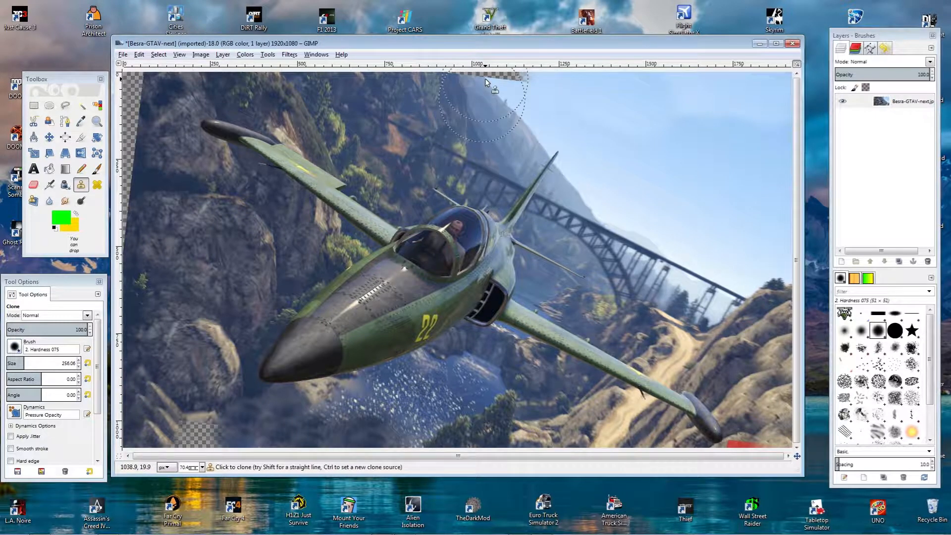
pyautogui.click(485, 78)
pyautogui.hotkey('ctrl', 'z')
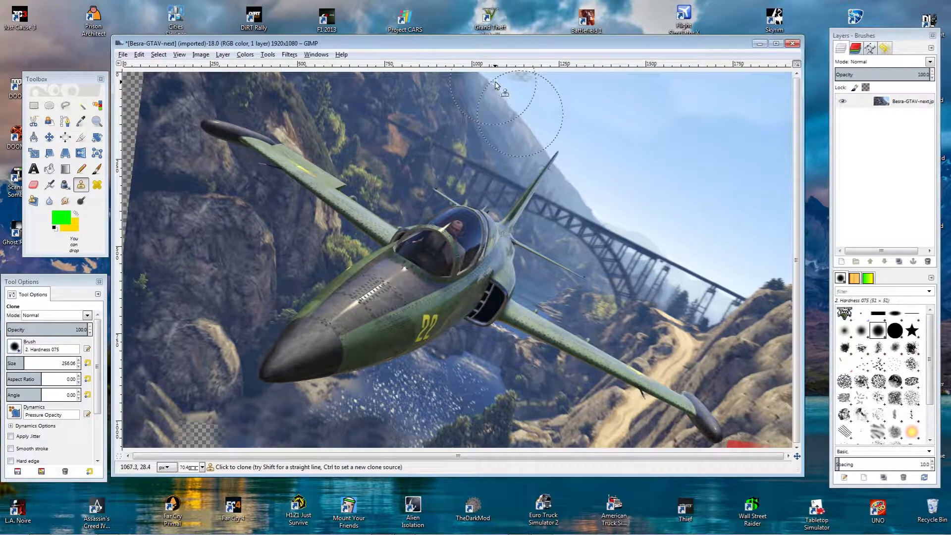
pyautogui.keyDown('ctrl'); pyautogui.click(549, 138); pyautogui.keyUp('ctrl')
pyautogui.click(512, 78)
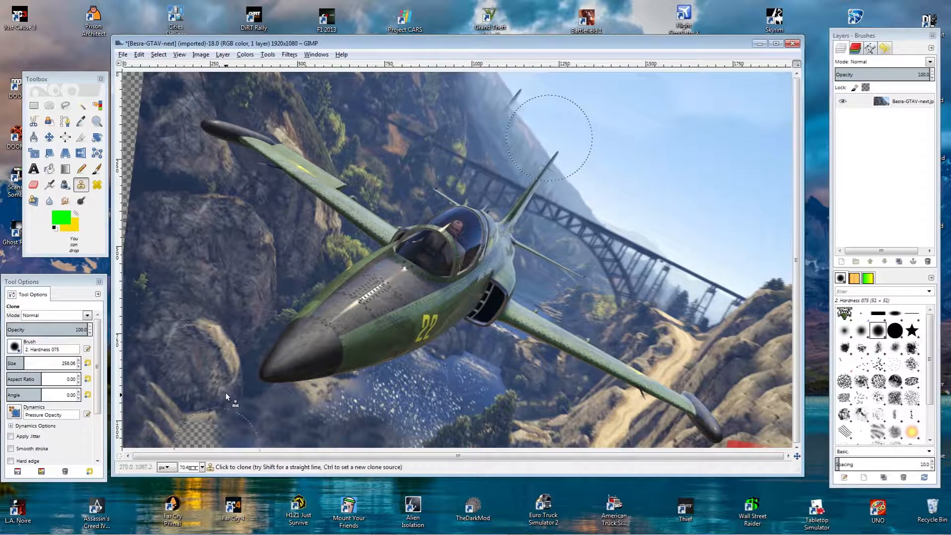
# Clone adjacent rock over the last transparent gap on the bottom edge, left of the jet's nose.
pyautogui.keyDown('ctrl'); pyautogui.click(186, 395); pyautogui.keyUp('ctrl')
pyautogui.click(192, 435)
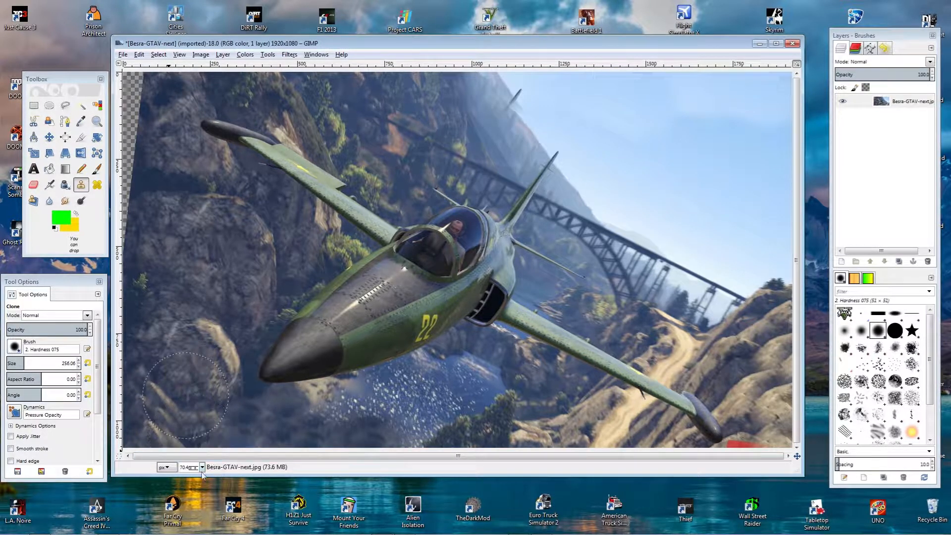
pyautogui.keyDown('ctrl'); pyautogui.click(238, 429); pyautogui.keyUp('ctrl')
pyautogui.click(202, 438)
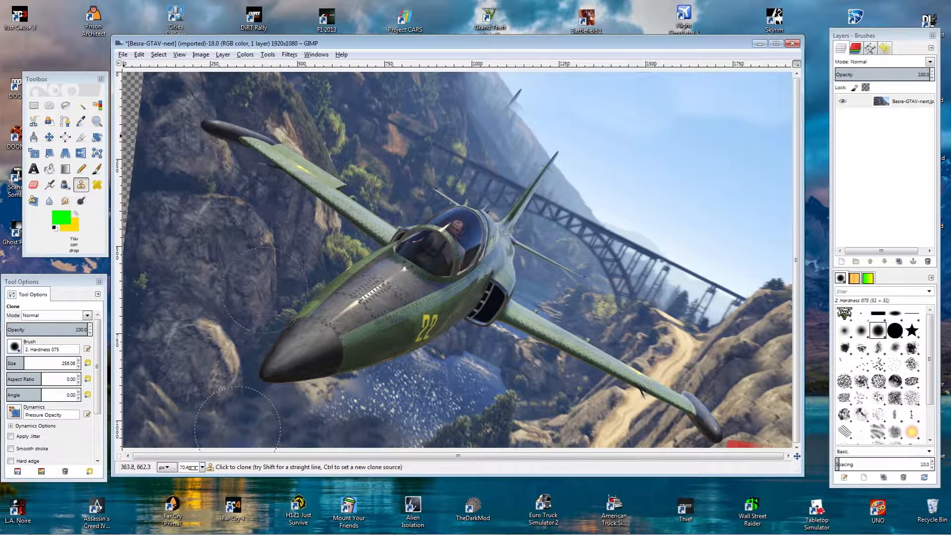
# Try the Heal tool on the lower-left rocks using the boulder above as the source, and undo the stroke.
pyautogui.click(97, 185)
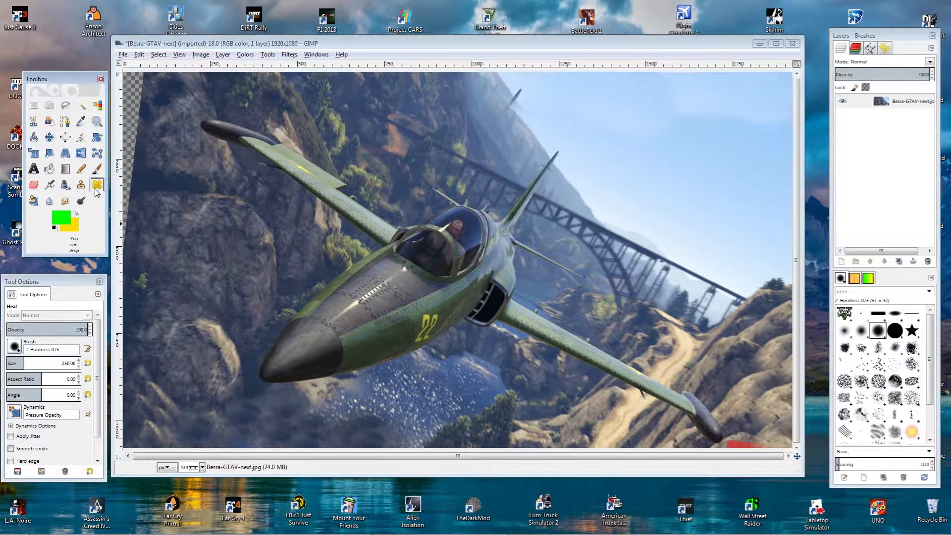
pyautogui.keyDown('ctrl'); pyautogui.click(197, 362); pyautogui.keyUp('ctrl')
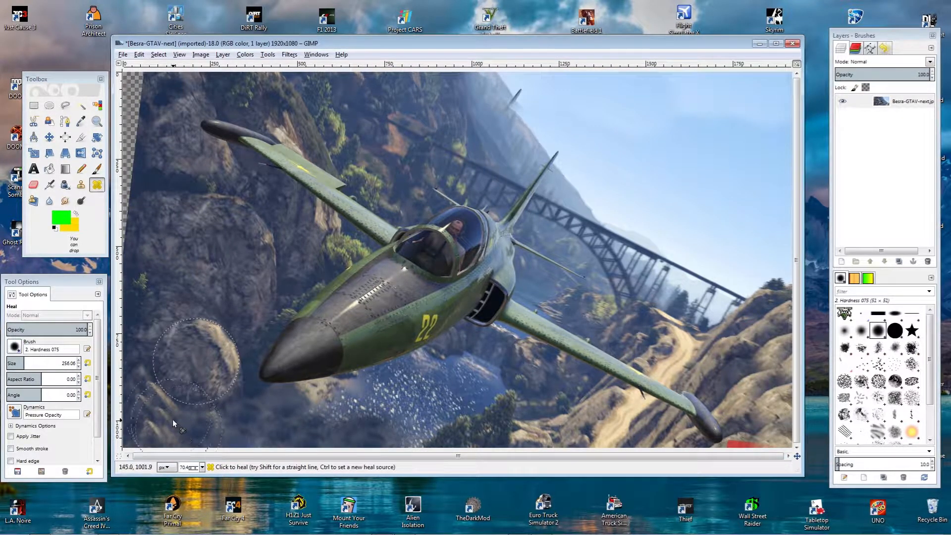
pyautogui.click(157, 402)
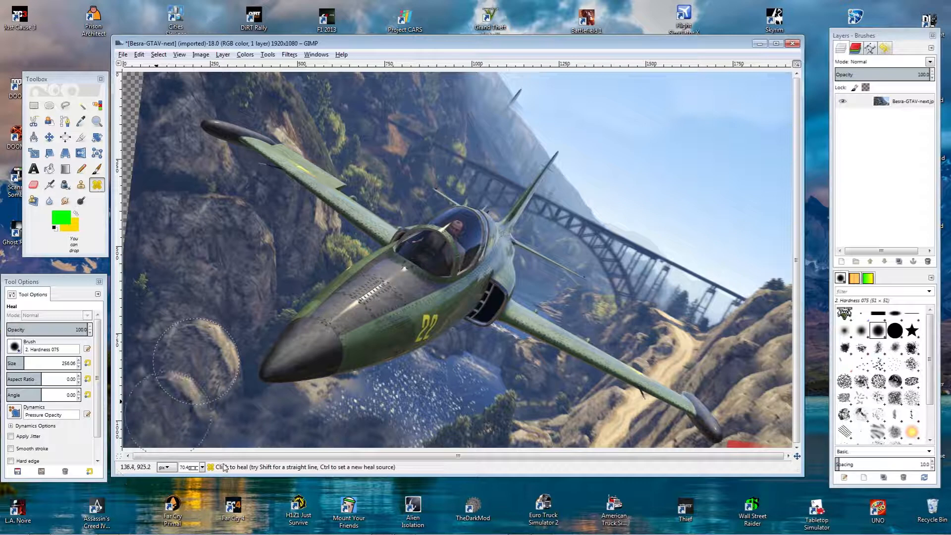
pyautogui.hotkey('ctrl', 'z')
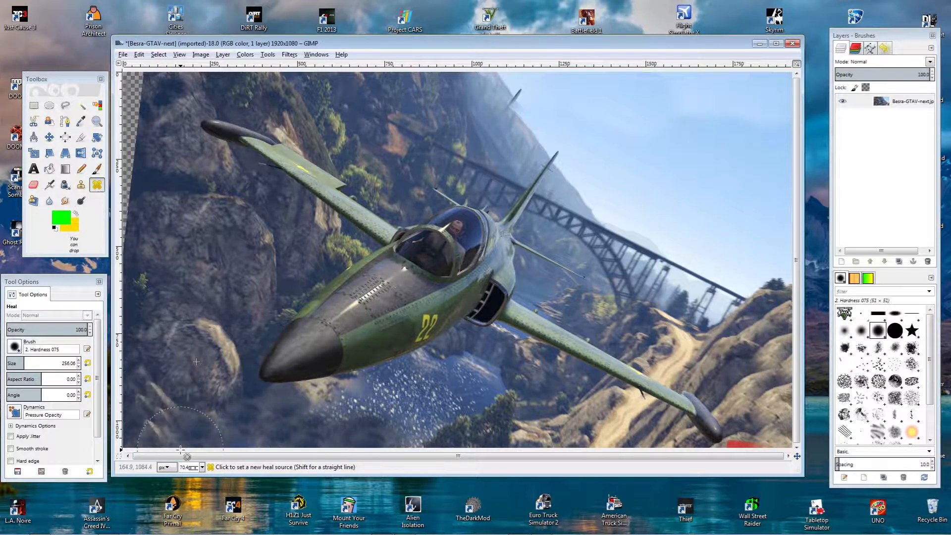
# Set the Heal tool to opacity 62.8 and size 142.70, and heal the ground below the jet's nose with samples from the water spray.
pyautogui.click(57, 329)
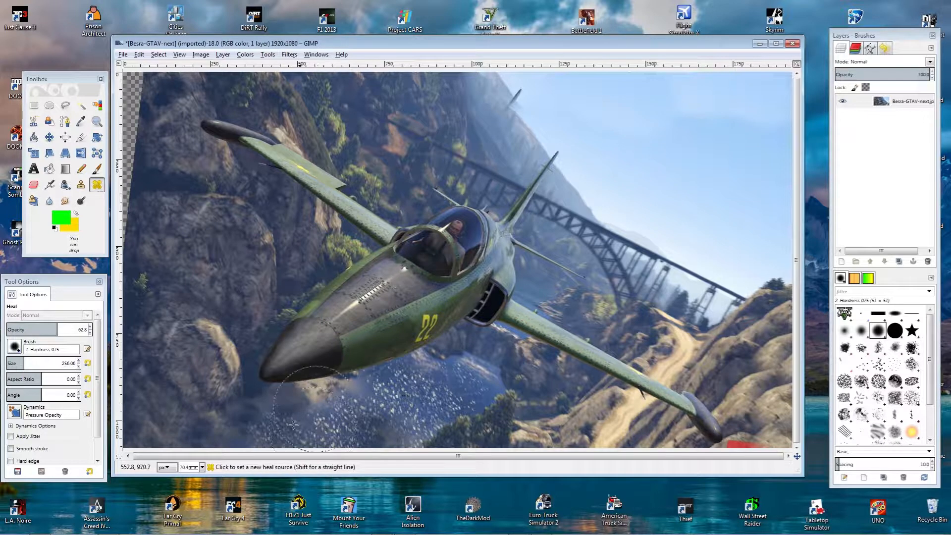
pyautogui.moveTo(22, 363); pyautogui.dragTo(20, 368)
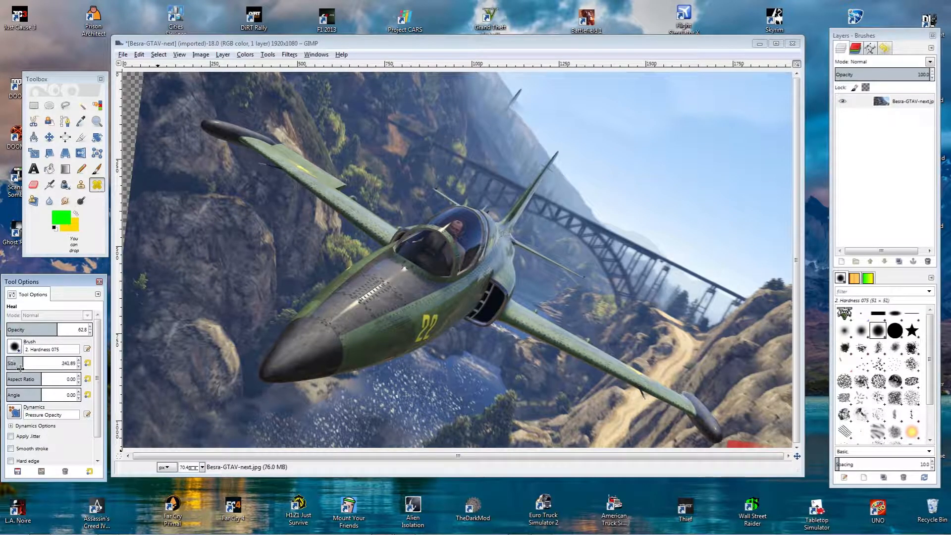
pyautogui.keyDown('ctrl'); pyautogui.click(312, 407); pyautogui.keyUp('ctrl')
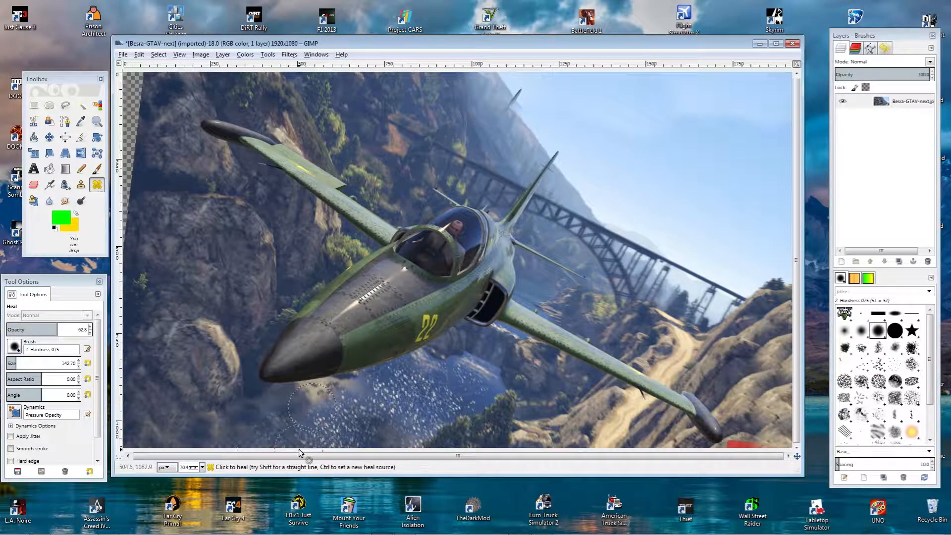
pyautogui.keyDown('ctrl'); pyautogui.click(427, 391); pyautogui.keyUp('ctrl')
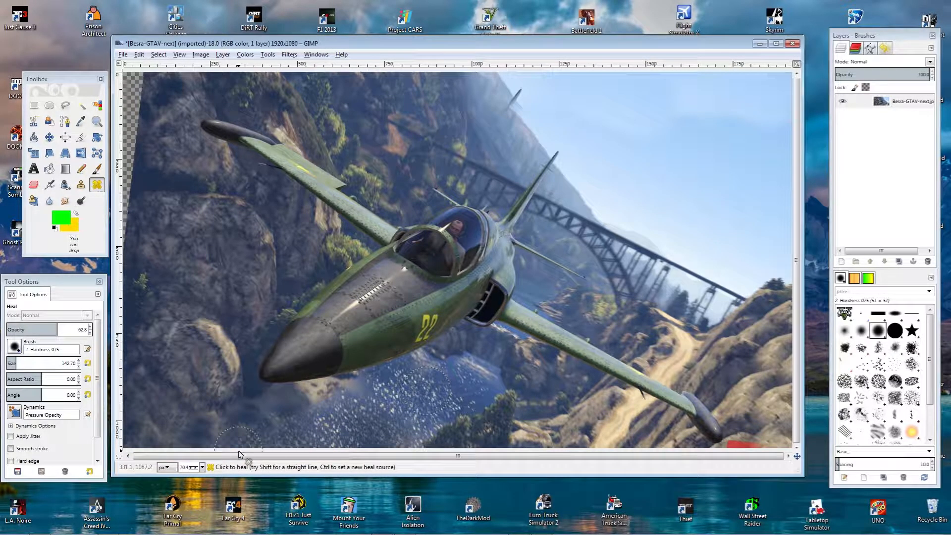
pyautogui.keyDown('ctrl'); pyautogui.click(387, 410); pyautogui.keyUp('ctrl')
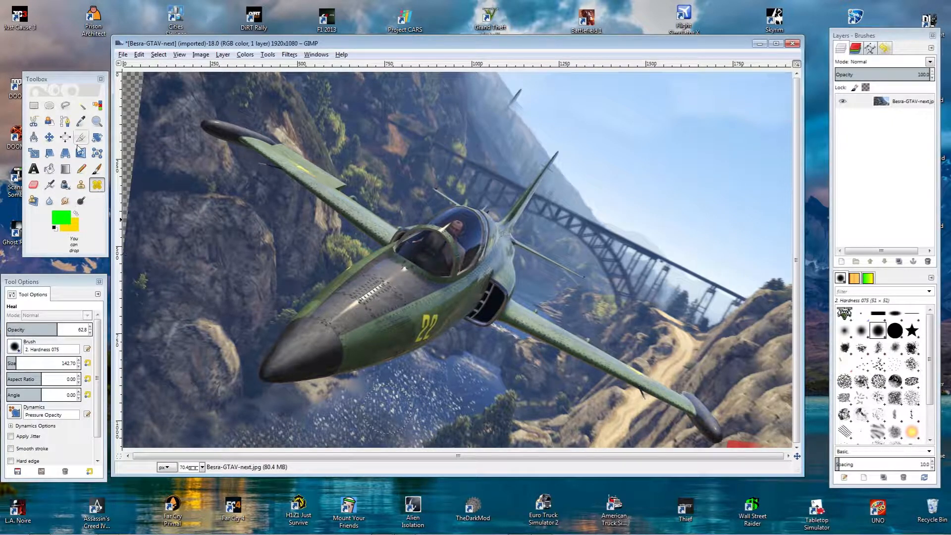
# Clone the neighbouring rock over the upper part of the transparent strip on the left edge of the image.
pyautogui.click(81, 184)
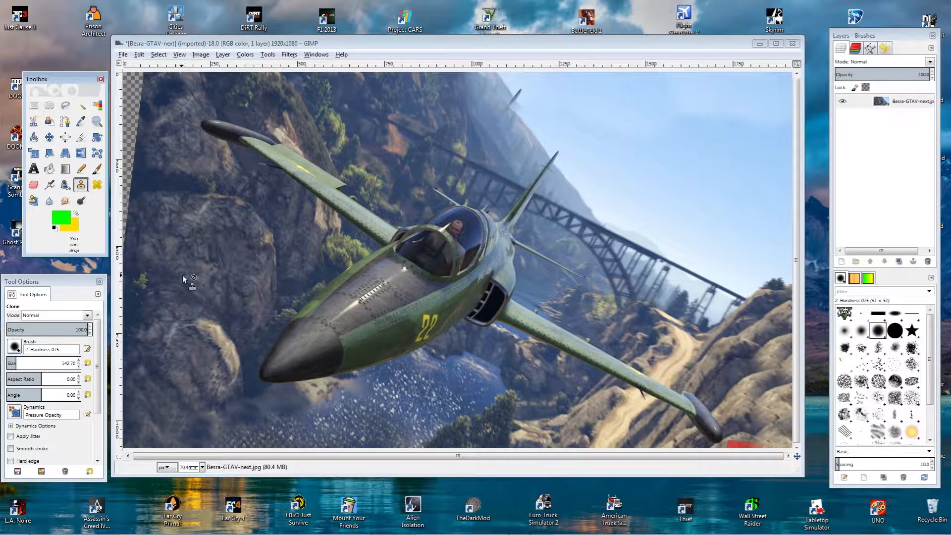
pyautogui.moveTo(135, 109); pyautogui.dragTo(130, 91)
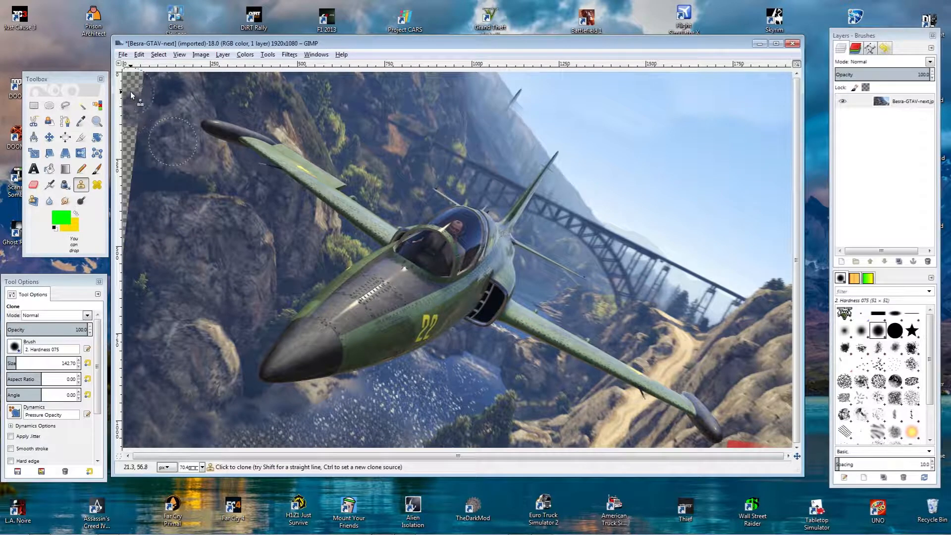
pyautogui.press('m')
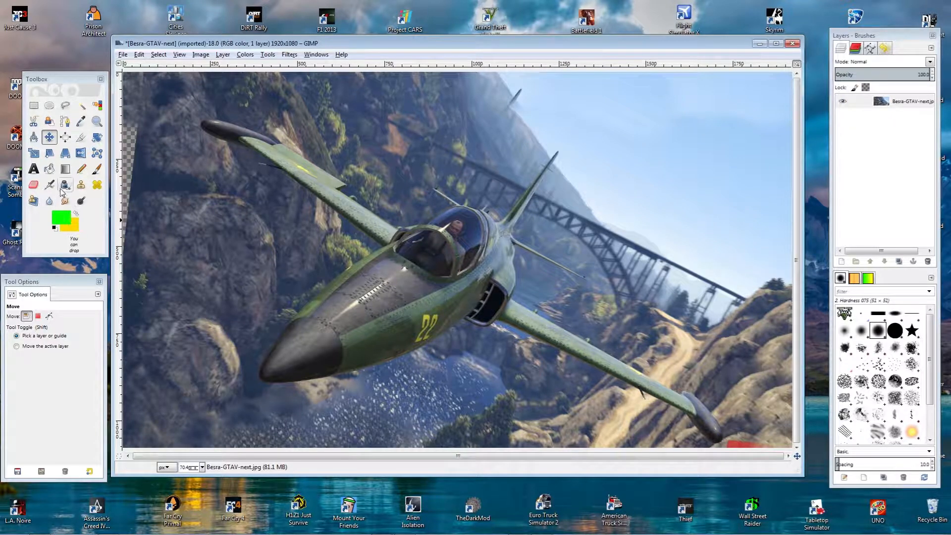
# Clone the adjacent rock over the remaining transparent strip on the left edge of the image.
pyautogui.click(81, 184)
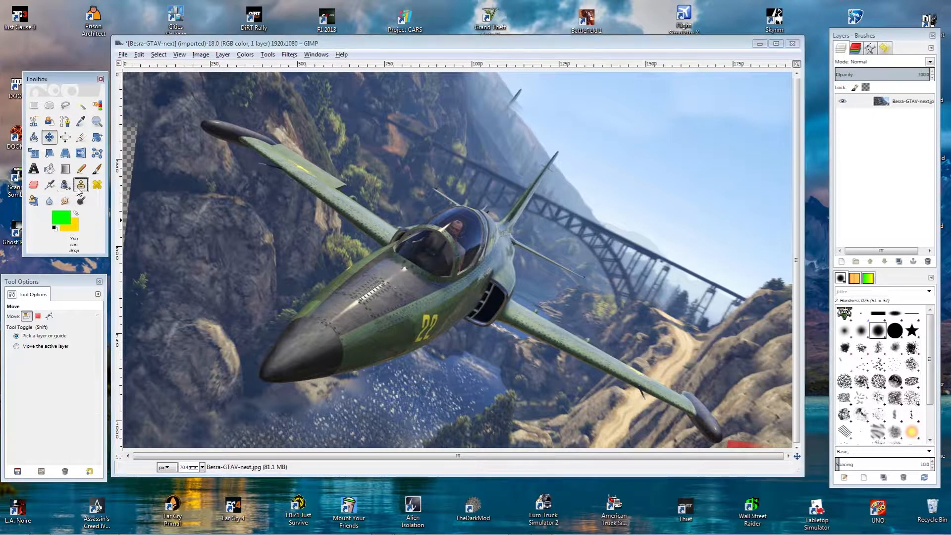
pyautogui.keyDown('ctrl'); pyautogui.click(169, 160); pyautogui.keyUp('ctrl')
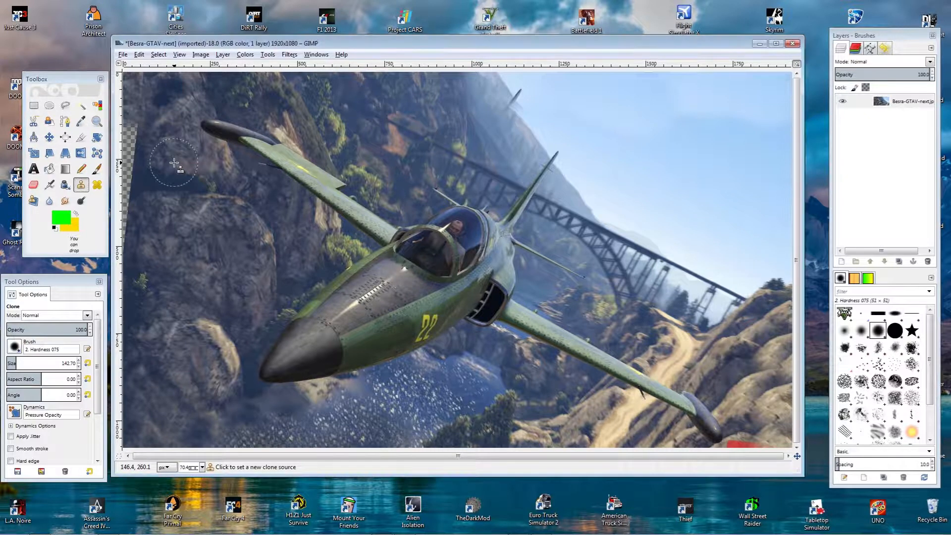
pyautogui.moveTo(132, 152)
pyautogui.mouseDown()
pyautogui.moveTo(117, 242)
pyautogui.moveTo(141, 105)
pyautogui.mouseUp()
pyautogui.moveTo(139, 137); pyautogui.dragTo(126, 205)
pyautogui.moveTo(133, 174); pyautogui.dragTo(132, 197)
pyautogui.keyDown('ctrl'); pyautogui.click(170, 116); pyautogui.keyUp('ctrl')
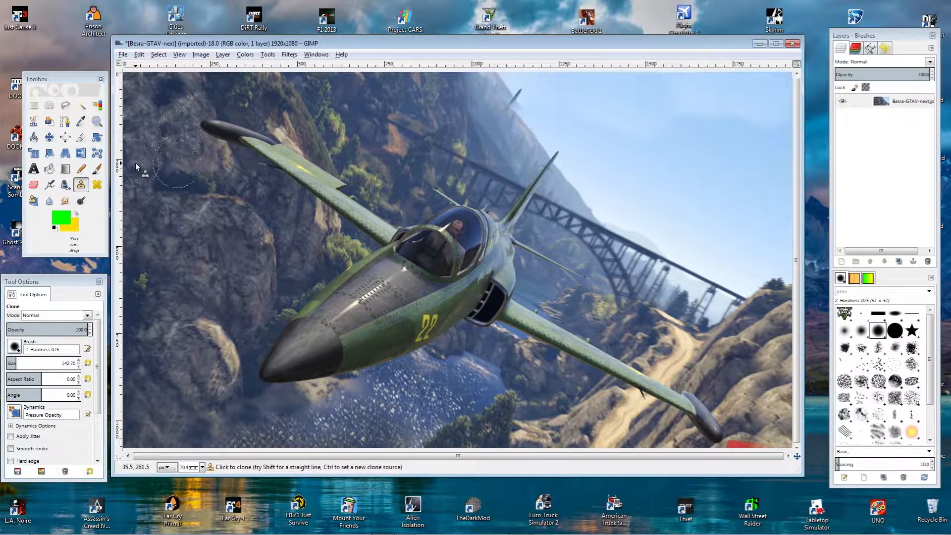
# Set the Blur/Sharpen brush size to 270.23 and blur the wing root beside the jet's air intake.
pyautogui.click(96, 184)
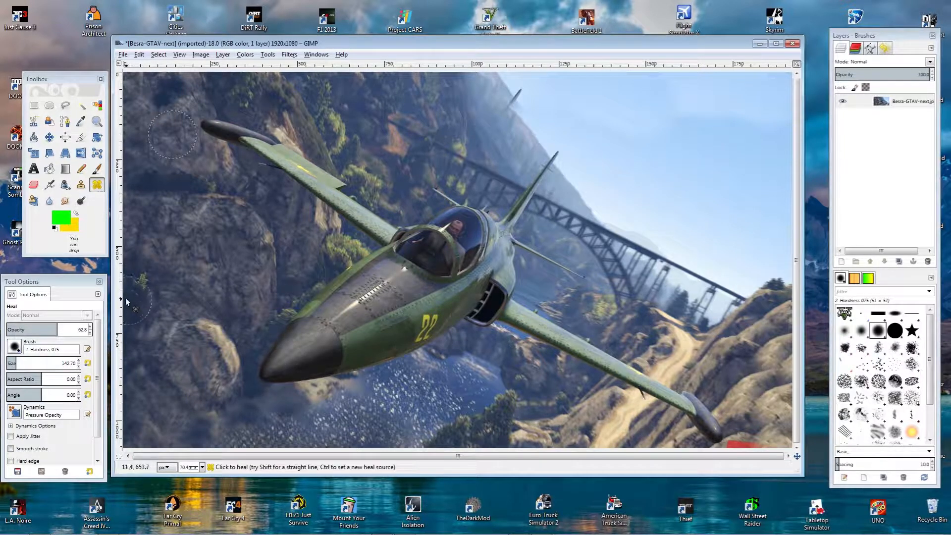
pyautogui.click(65, 201)
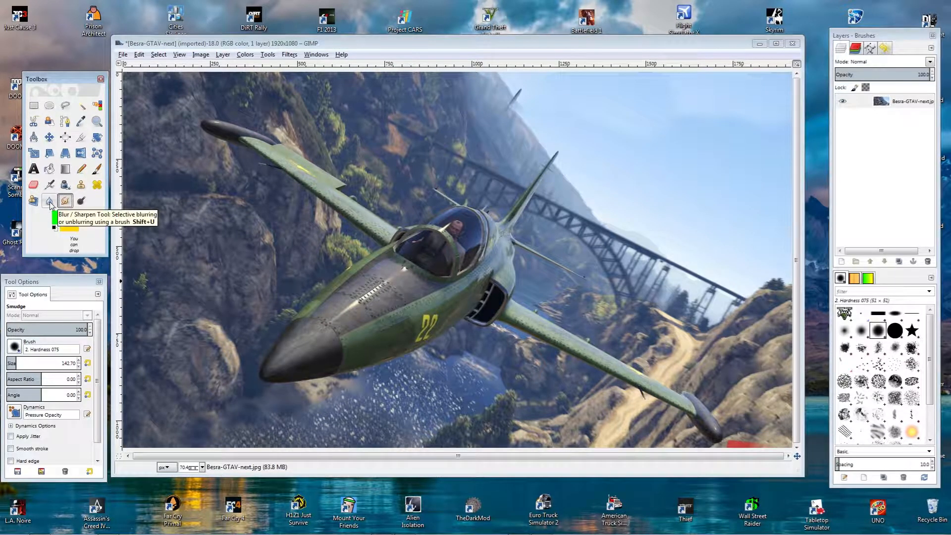
pyautogui.click(50, 202)
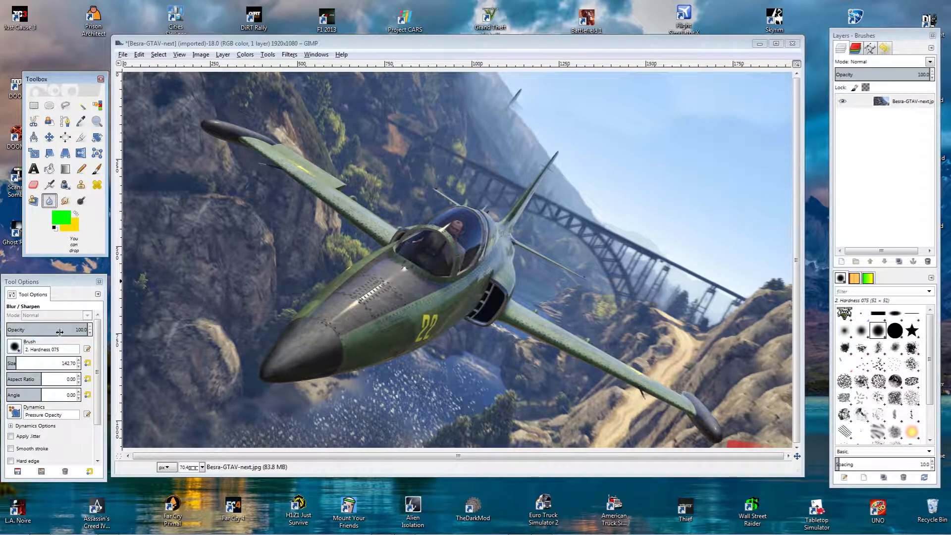
pyautogui.click(25, 362)
pyautogui.moveTo(539, 314); pyautogui.dragTo(503, 322)
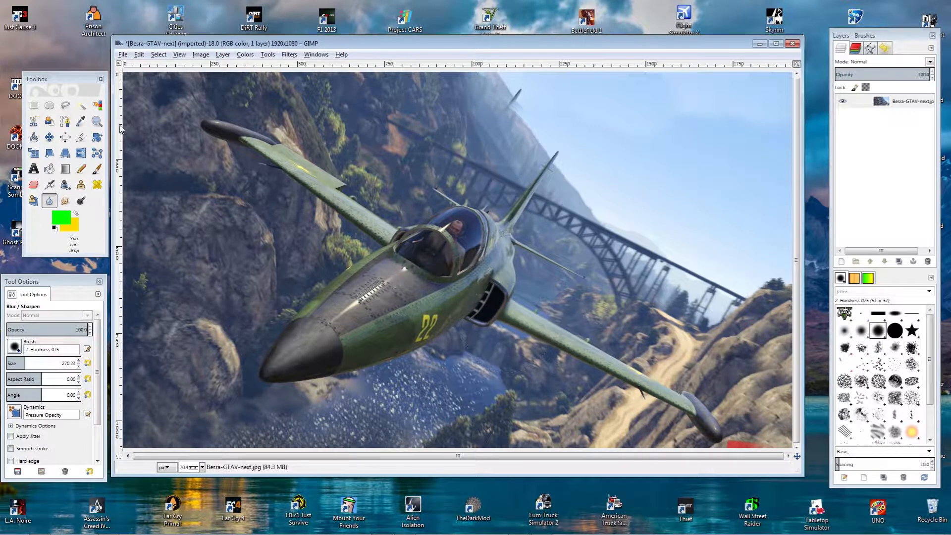
# Set Smudge opacity to 23.3, test green Burn-mode Paintbrush strokes at opacity 100 and 15.9 over the bridge and water, and undo the strokes.
pyautogui.click(65, 201)
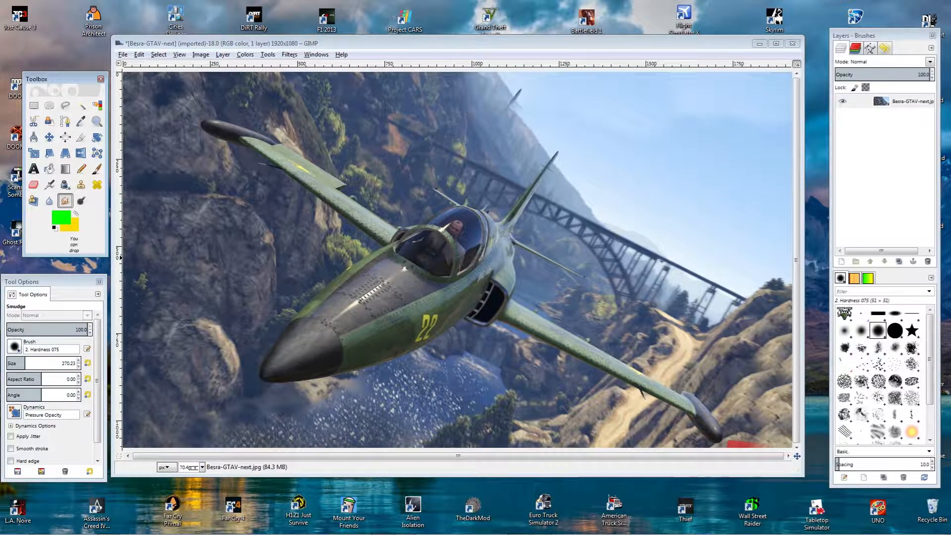
pyautogui.moveTo(24, 331); pyautogui.dragTo(30, 329)
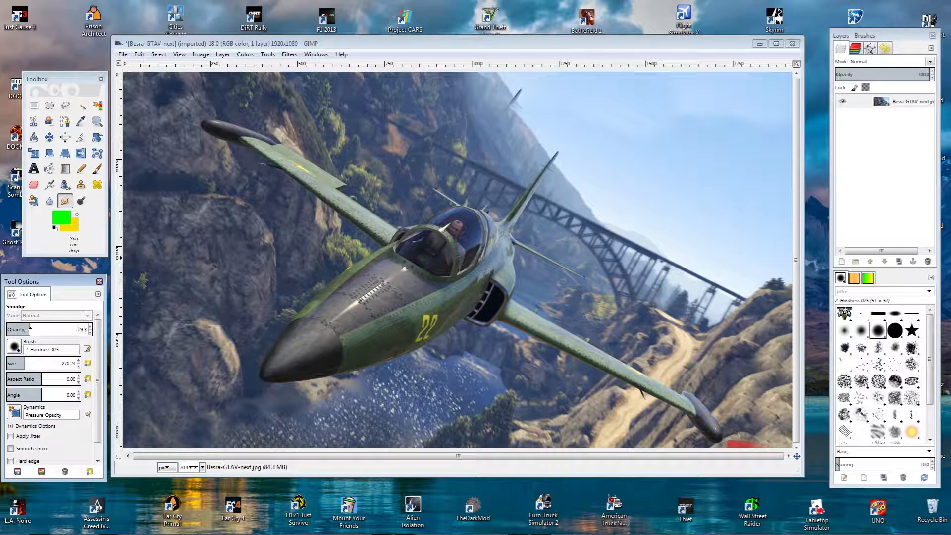
pyautogui.click(96, 169)
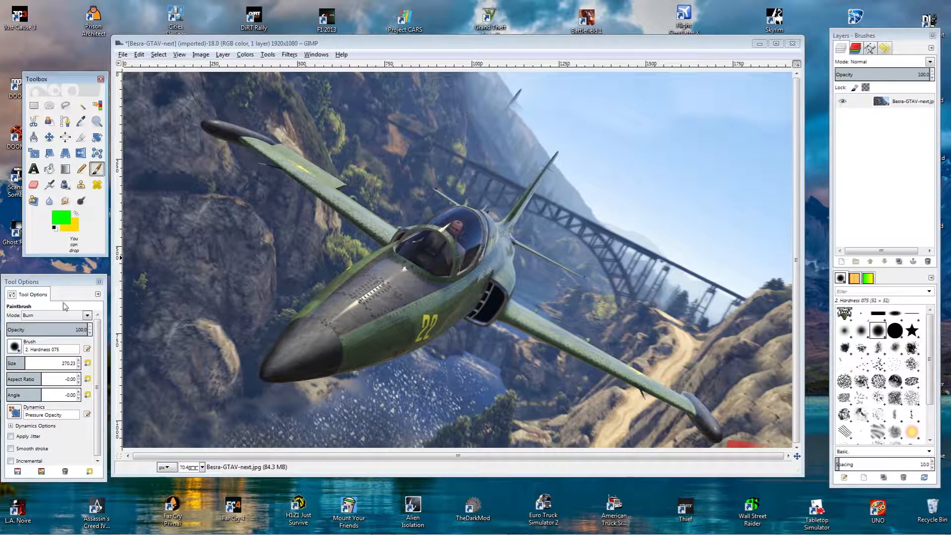
pyautogui.click(63, 223)
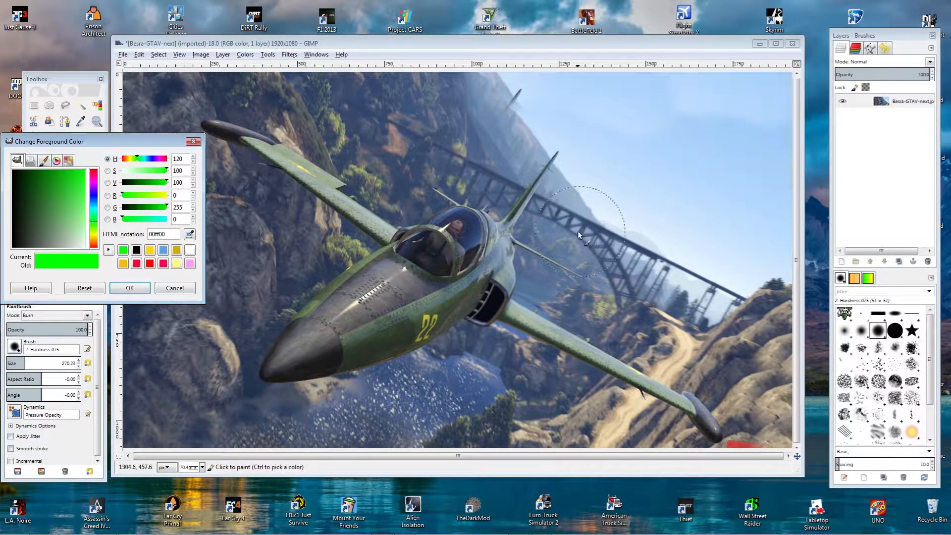
pyautogui.moveTo(578, 231)
pyautogui.mouseDown()
pyautogui.moveTo(593, 231)
pyautogui.moveTo(595, 287)
pyautogui.mouseUp()
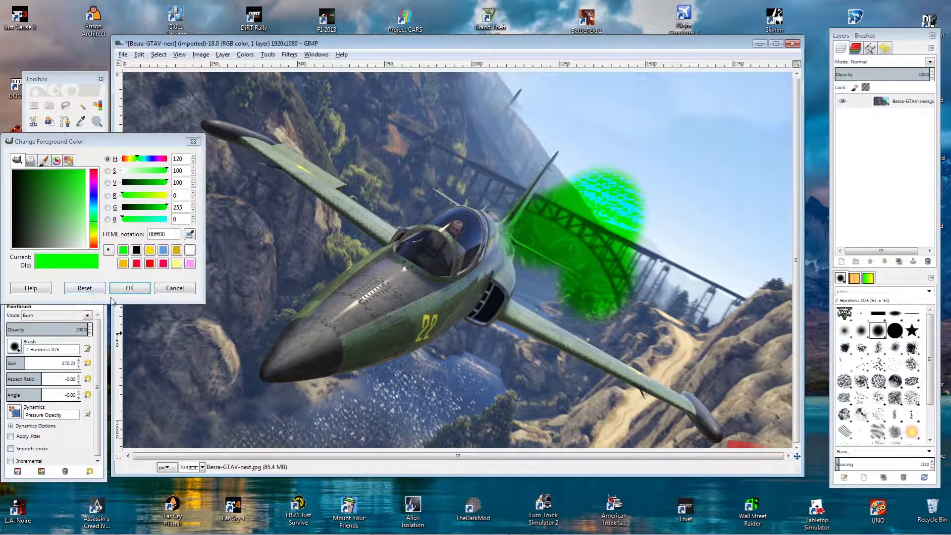
pyautogui.click(174, 289)
pyautogui.click(24, 329)
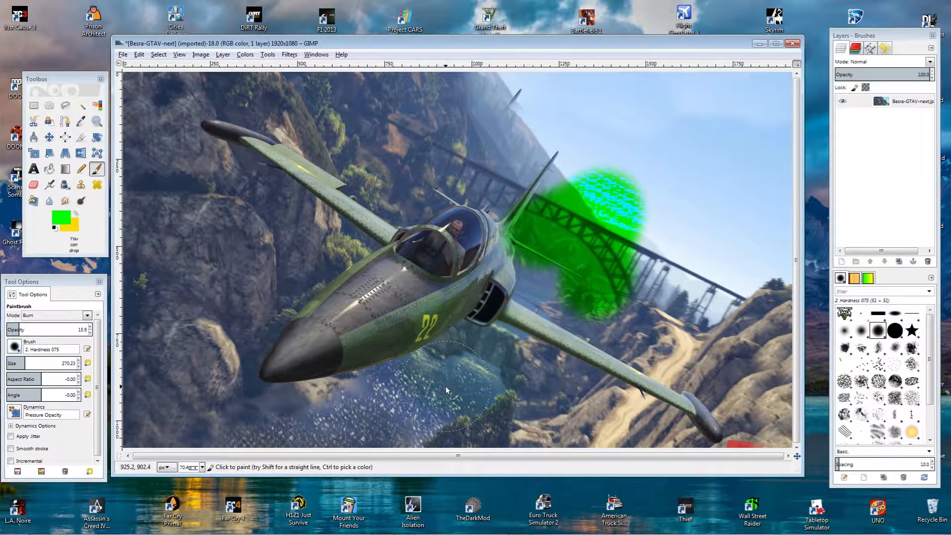
pyautogui.hotkey('ctrl', 'z')
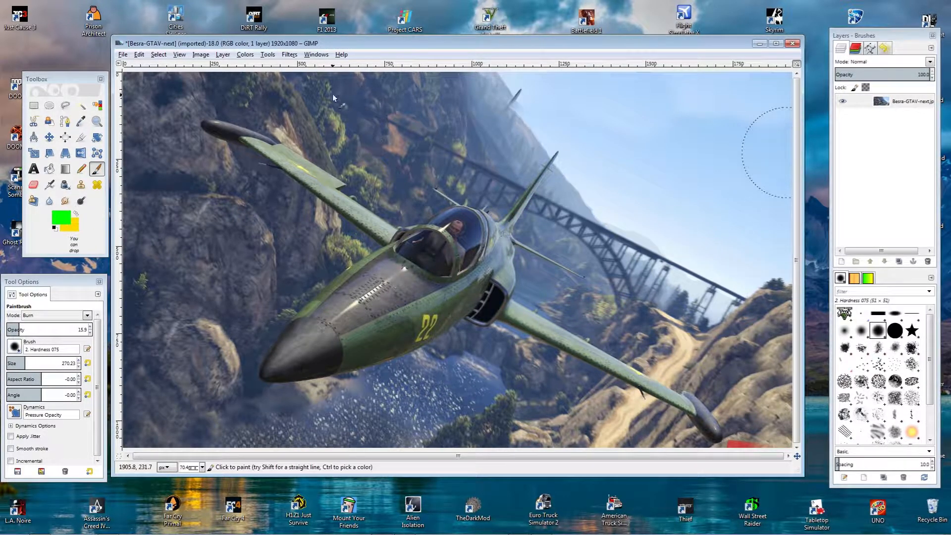
# Add a new transparent 1920 × 1080 px layer named Logo above the jet image.
pyautogui.click(223, 55)
pyautogui.click(233, 66)
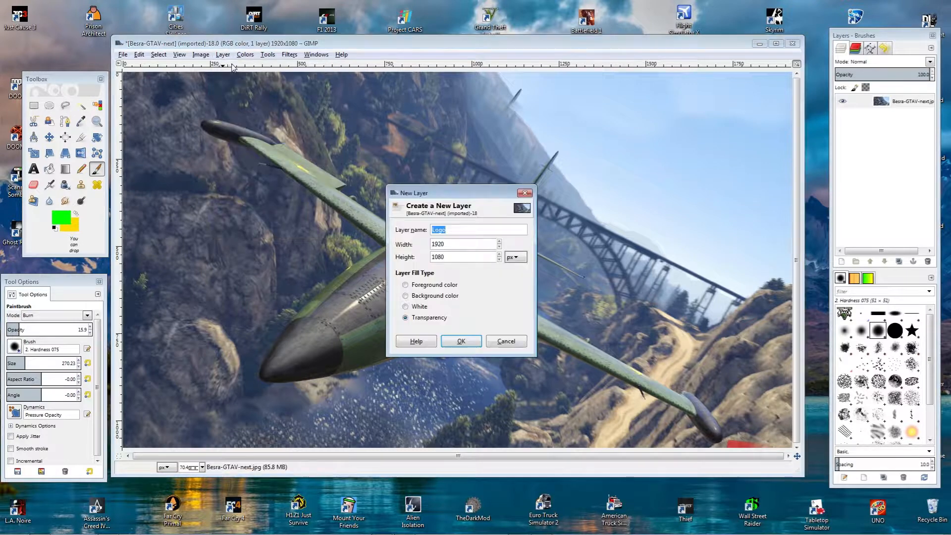
pyautogui.click(472, 349)
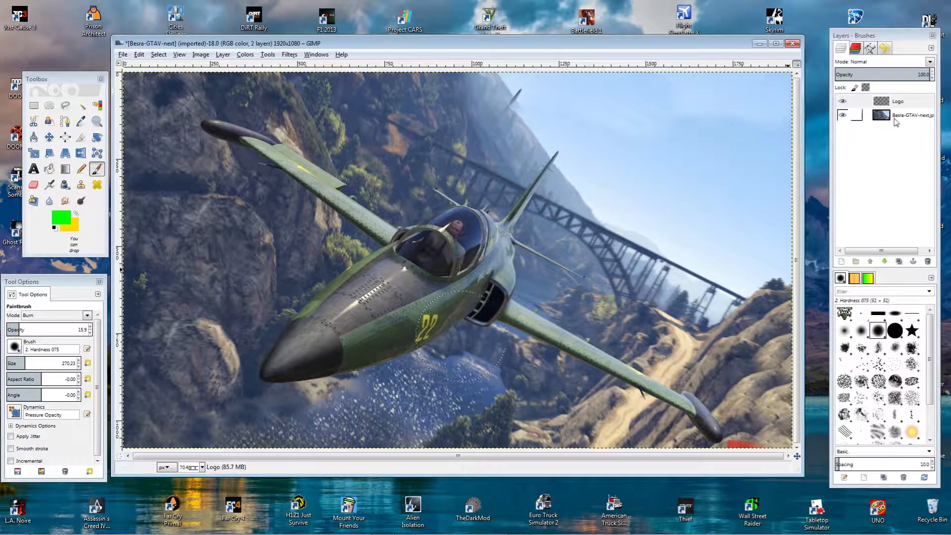
# Bucket-fill the Logo layer with the green foreground color, try a layer opacity of 18.7, and undo the opacity change.
pyautogui.click(49, 168)
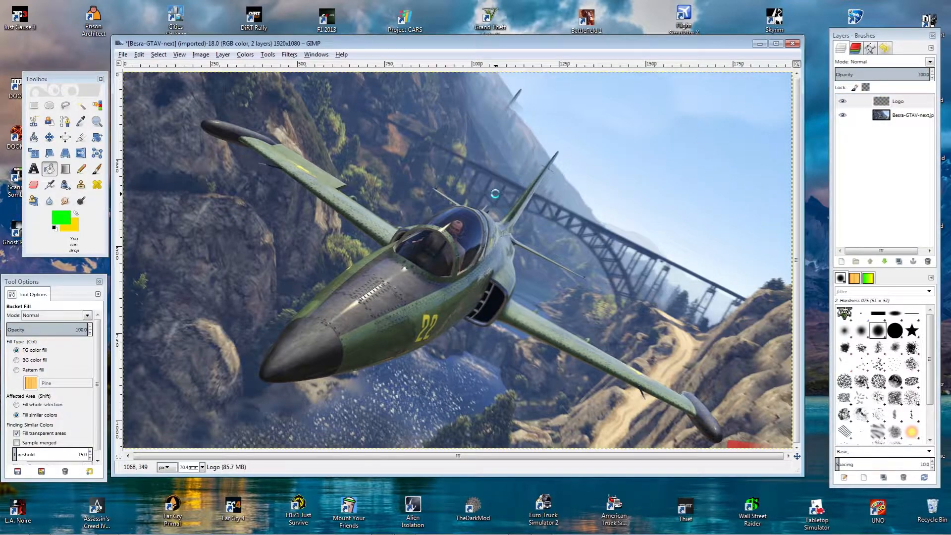
pyautogui.click(502, 242)
pyautogui.click(846, 72)
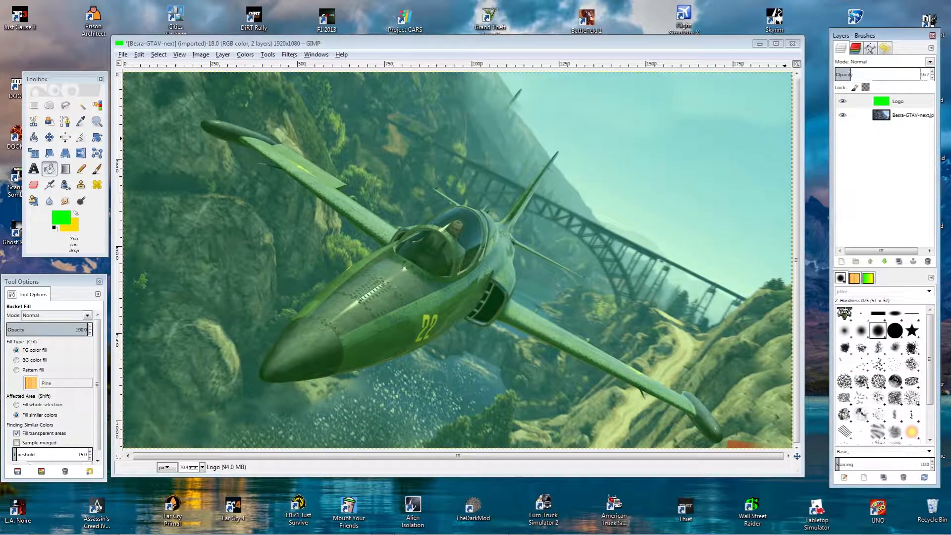
pyautogui.hotkey('ctrl', 'z')
# Delete the green Logo layer.
pyautogui.click(885, 105)
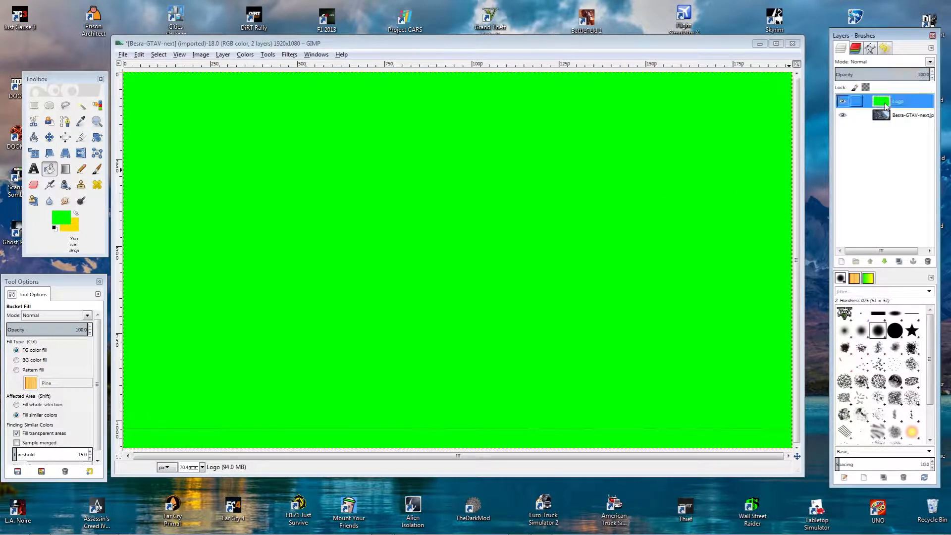
pyautogui.rightClick(885, 105)
pyautogui.click(821, 187)
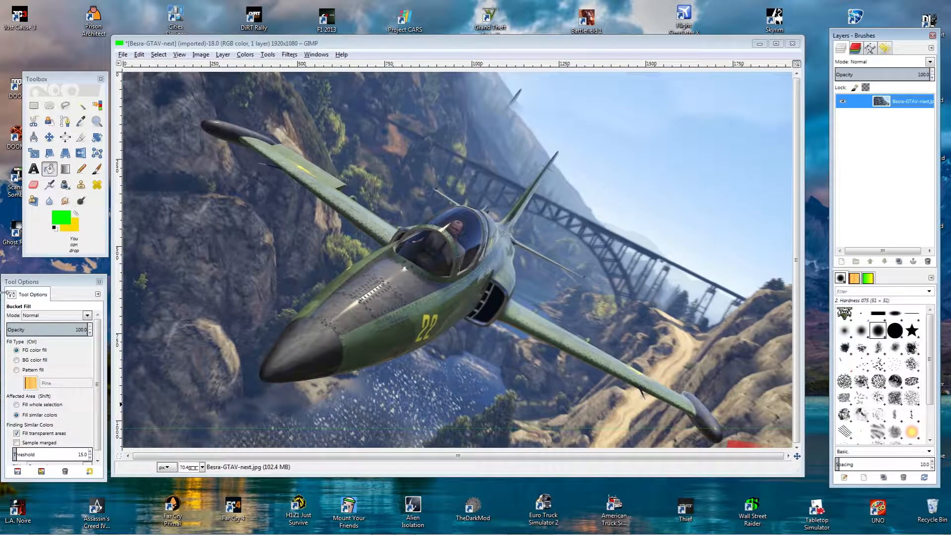
# Set the Smudge tool's opacity to 100, try smudging across the jet and the rocks, and undo the smudges.
pyautogui.click(64, 201)
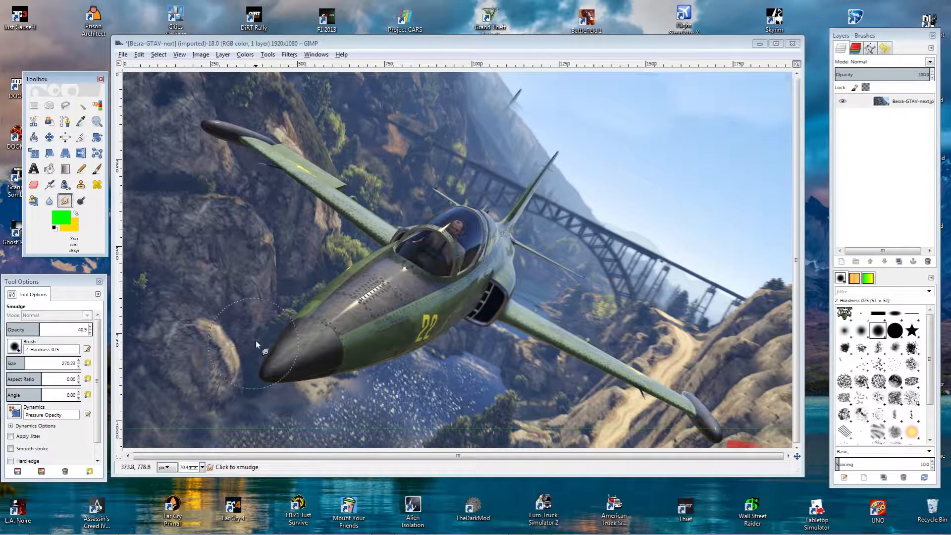
pyautogui.moveTo(47, 331); pyautogui.dragTo(93, 330)
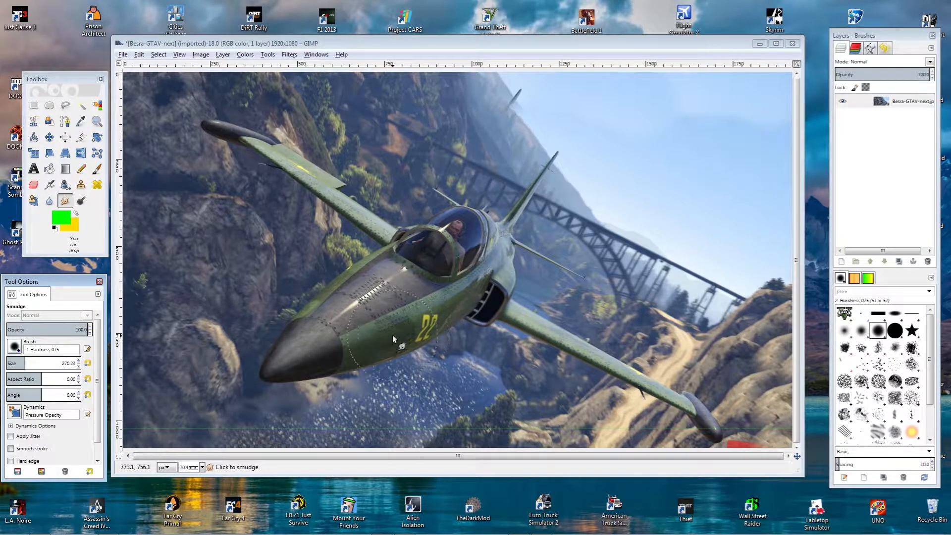
pyautogui.moveTo(392, 335)
pyautogui.mouseDown()
pyautogui.moveTo(285, 203)
pyautogui.moveTo(443, 295)
pyautogui.moveTo(464, 484)
pyautogui.moveTo(140, 430)
pyautogui.moveTo(193, 206)
pyautogui.mouseUp()
pyautogui.hotkey('ctrl', 'z')
pyautogui.hotkey('ctrl', 'z')
pyautogui.hotkey('ctrl', 'z')
pyautogui.hotkey('ctrl', 'z')
pyautogui.hotkey('ctrl', 'z')
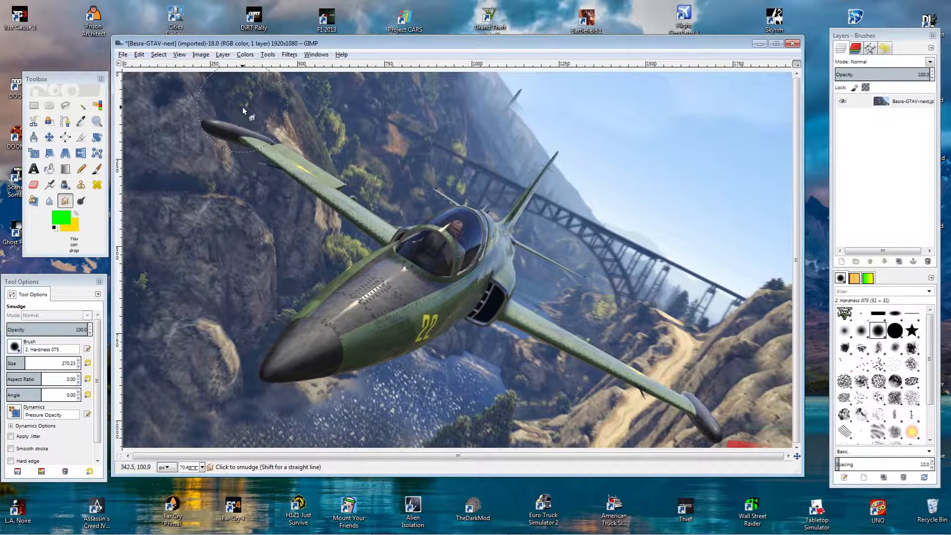
# Draw a rectangular selection about 338 × 250 px around the jet's cockpit.
pyautogui.click(139, 54)
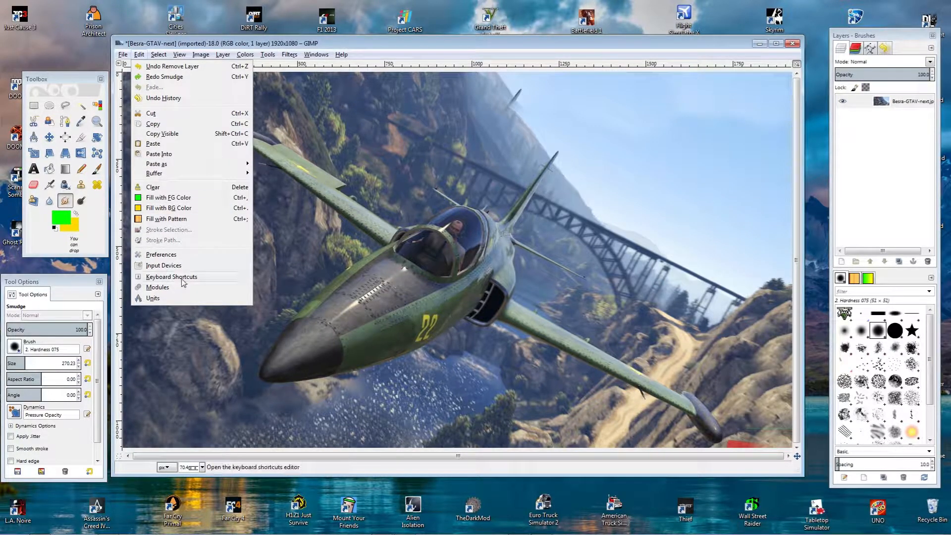
pyautogui.click(224, 41)
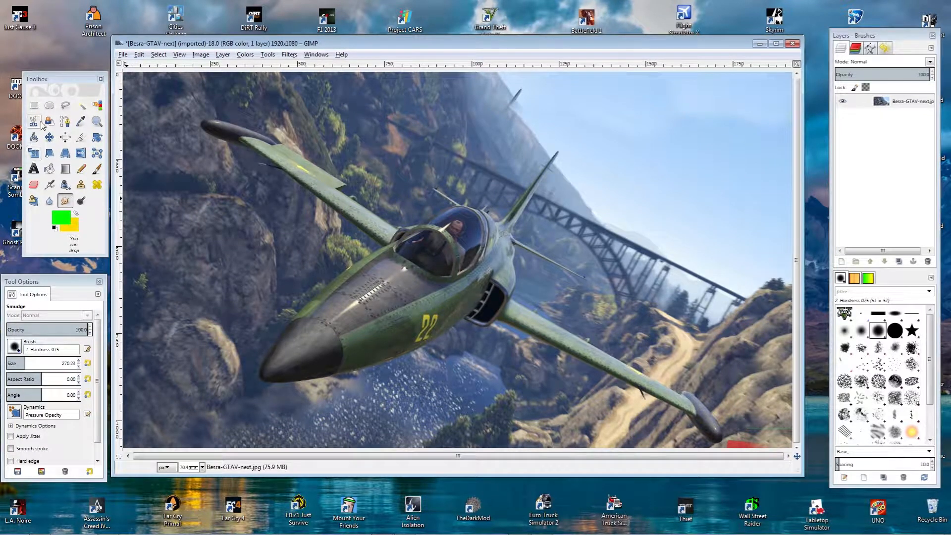
pyautogui.click(33, 105)
pyautogui.moveTo(361, 193); pyautogui.dragTo(479, 281)
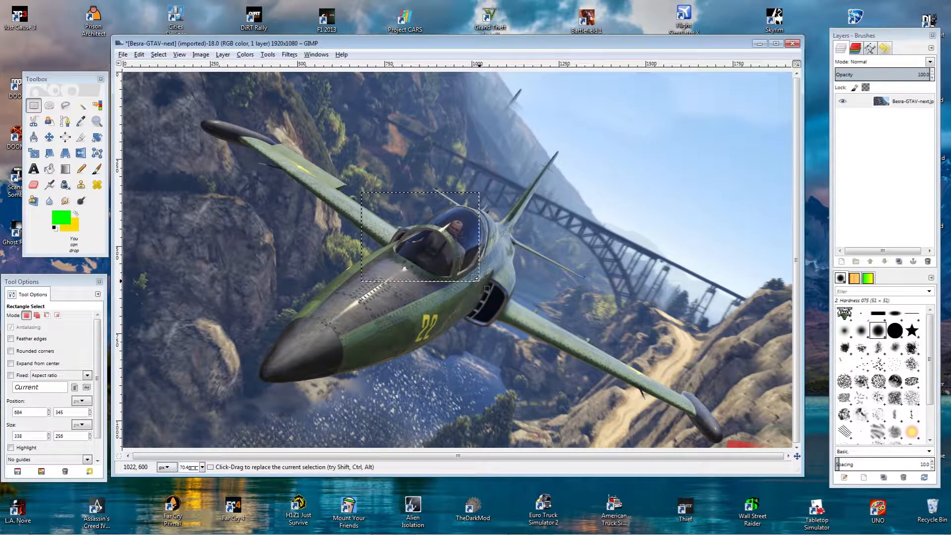
pyautogui.press('m')
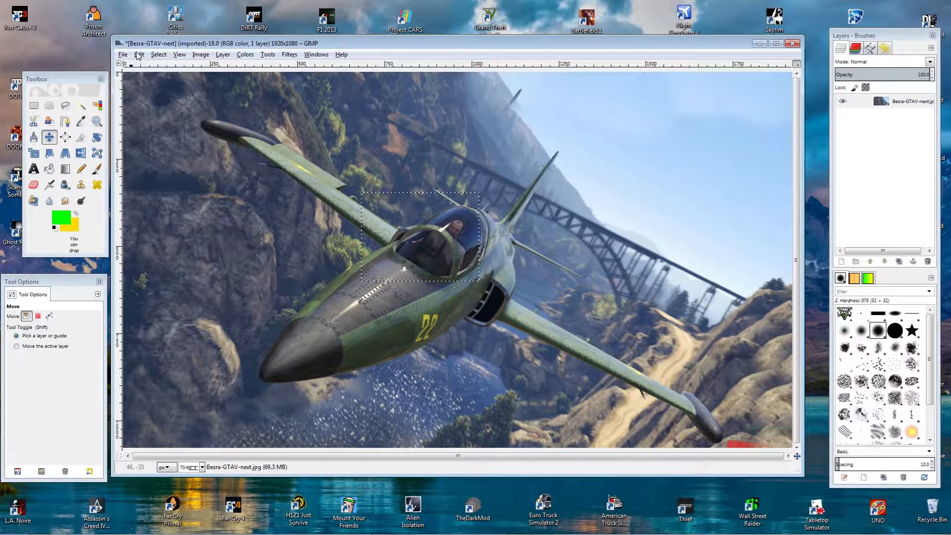
# Stroke the rectangular selection with a 6 px solid green line, keeping antialiasing on.
pyautogui.click(139, 54)
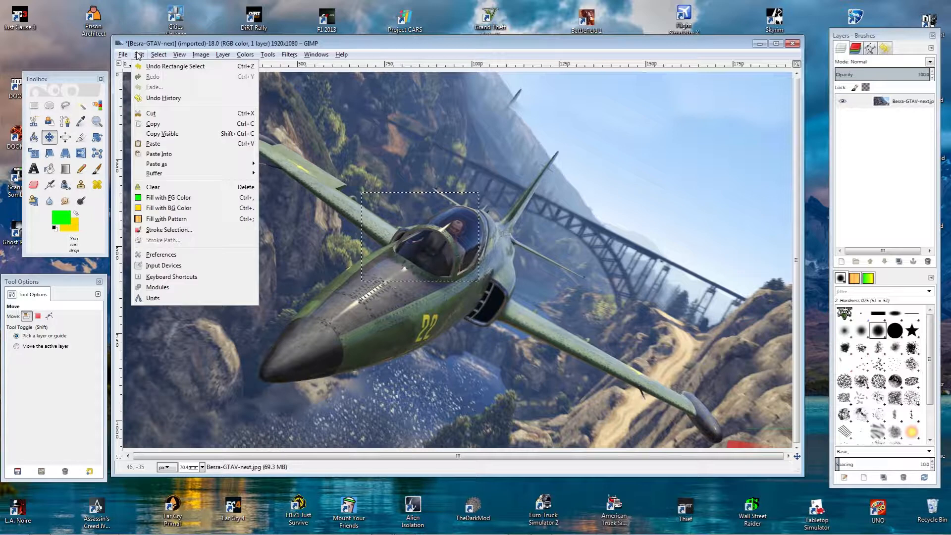
pyautogui.click(163, 230)
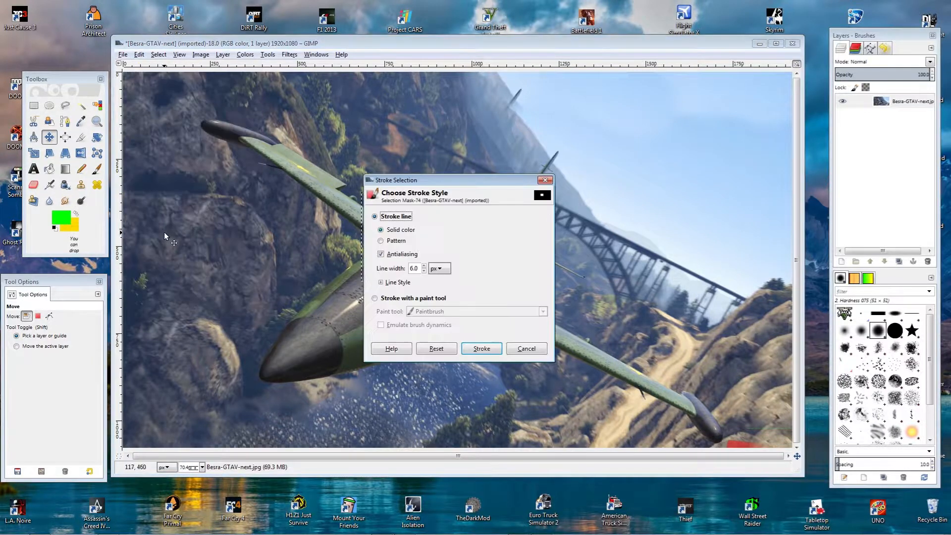
pyautogui.click(382, 242)
pyautogui.click(384, 230)
pyautogui.click(481, 348)
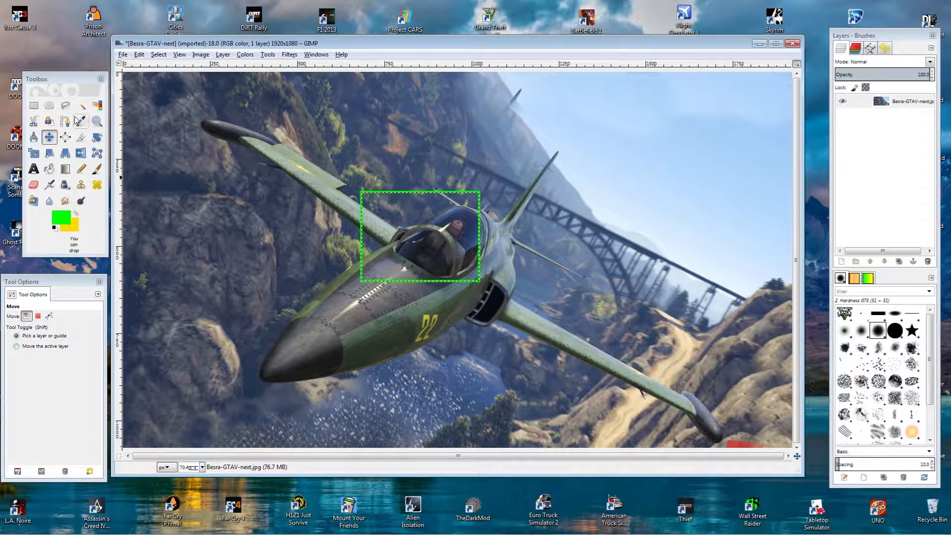
# Sketch an open freehand outline across the jet's wing and nose and try stroking it with a 6 px solid line.
pyautogui.click(65, 105)
pyautogui.moveTo(228, 226); pyautogui.dragTo(199, 292)
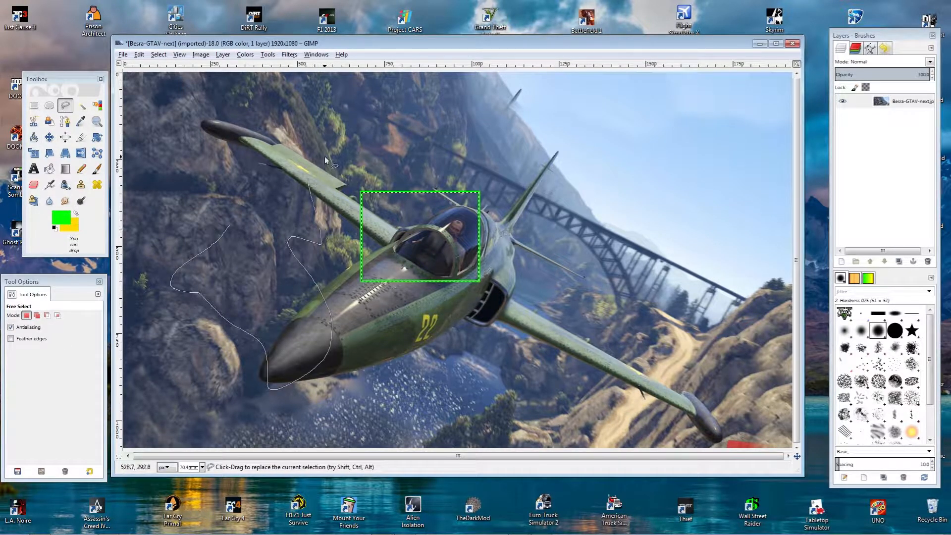
pyautogui.click(139, 54)
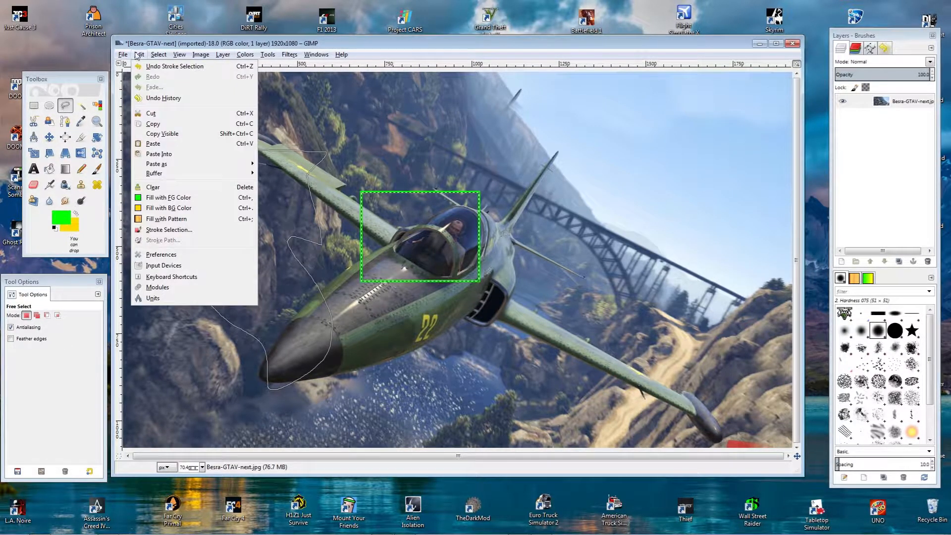
pyautogui.click(168, 229)
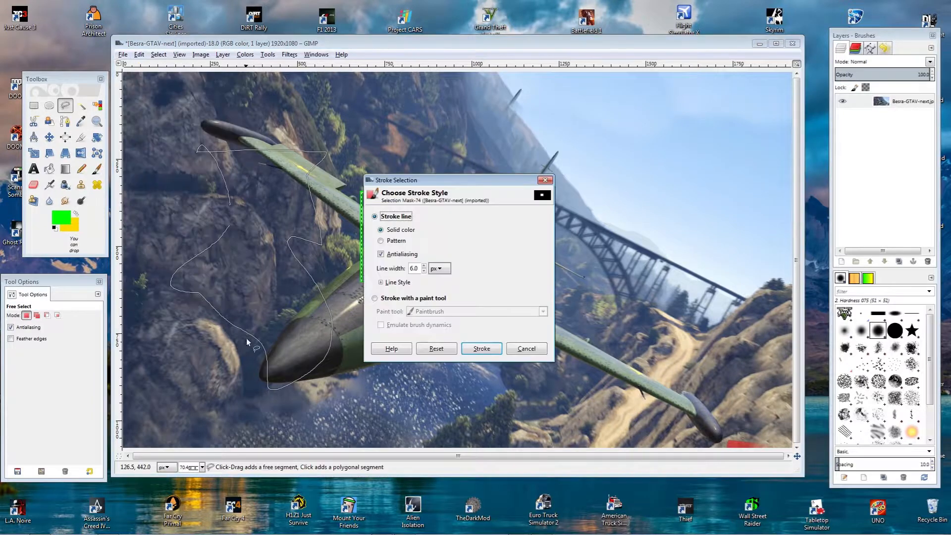
pyautogui.click(472, 350)
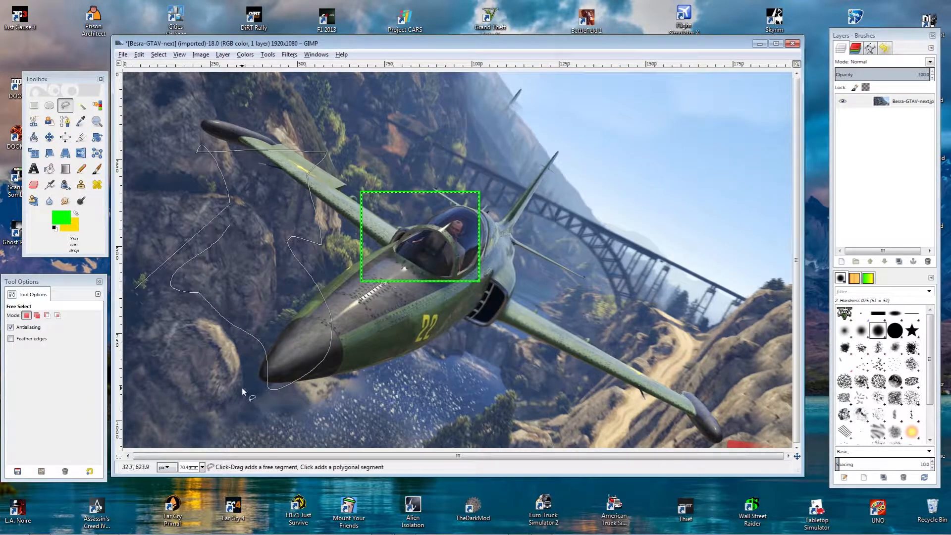
# Continue the freehand outline from its end point and try the 6 px solid stroke again.
pyautogui.click(229, 227)
pyautogui.rightClick(669, 115)
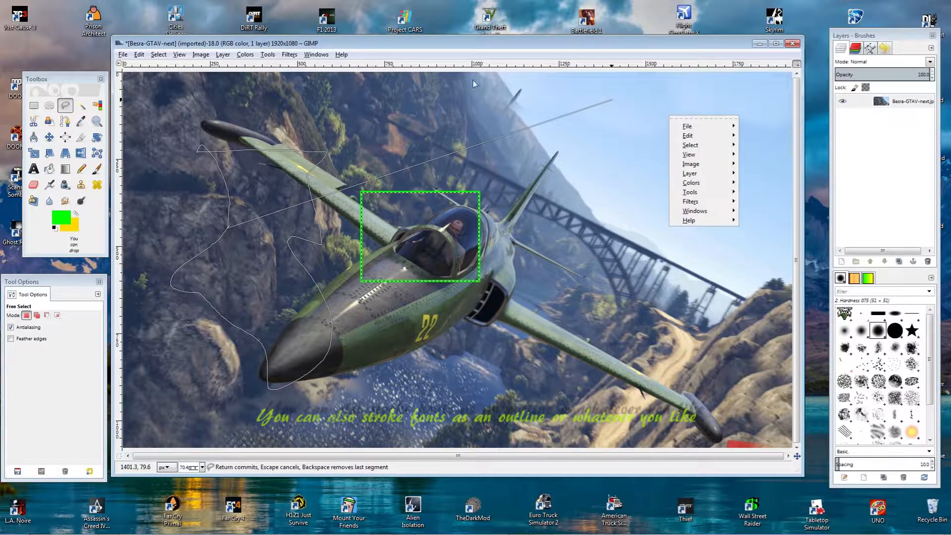
pyautogui.click(139, 54)
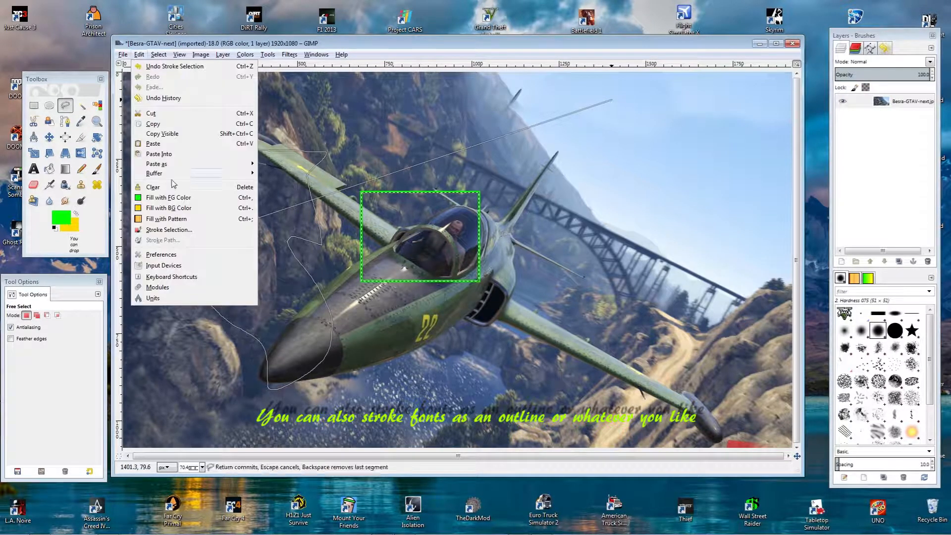
pyautogui.click(168, 230)
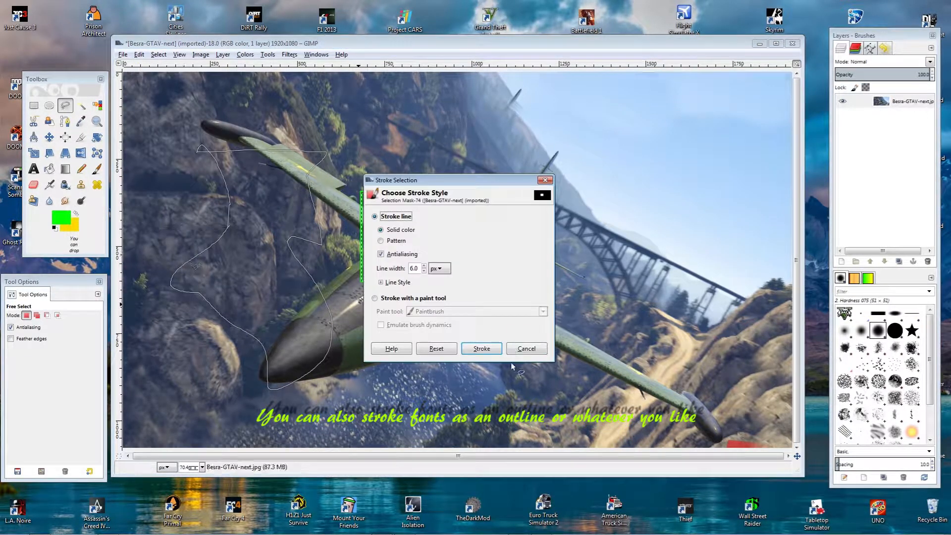
pyautogui.click(489, 349)
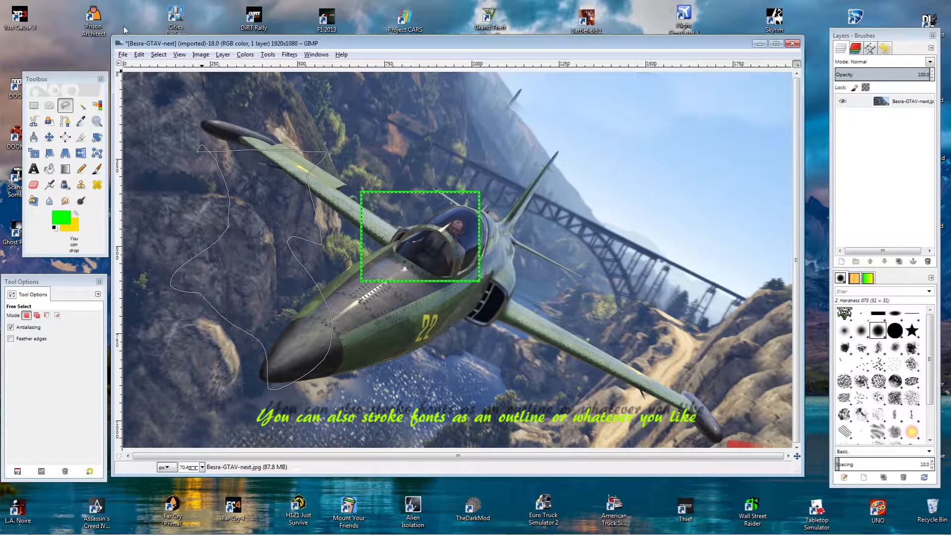
# Undo the green strokes around the cockpit and clear the rectangular selection.
pyautogui.moveTo(503, 141); pyautogui.dragTo(470, 131)
pyautogui.hotkey('ctrl', 'z')
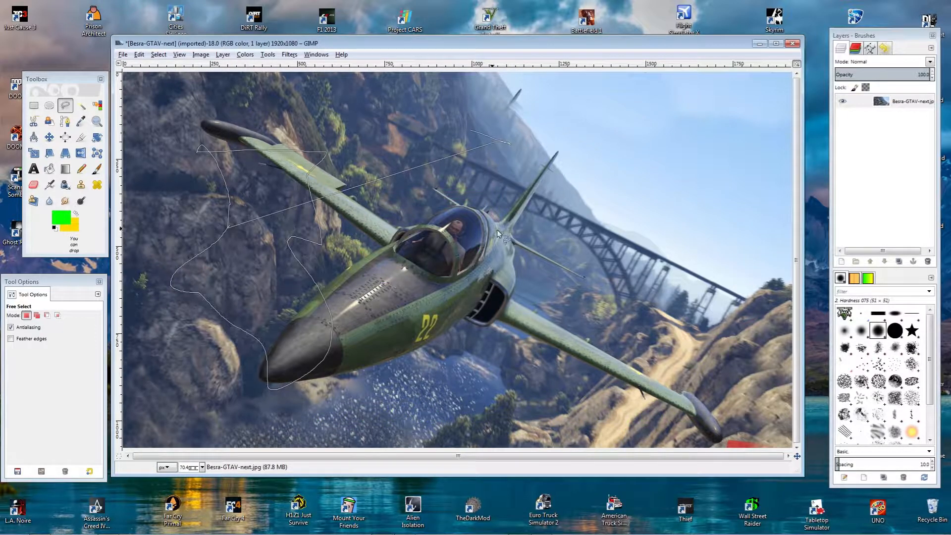
pyautogui.click(34, 105)
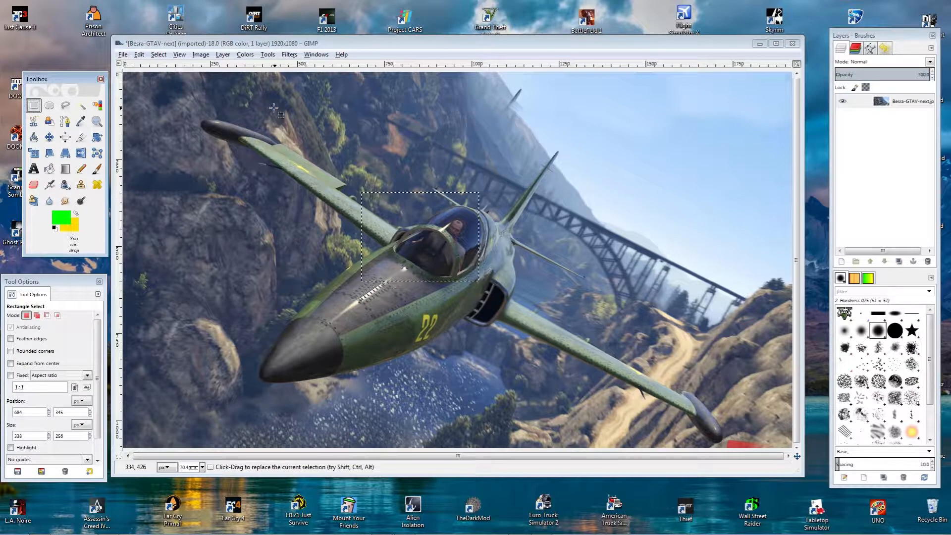
pyautogui.click(299, 167)
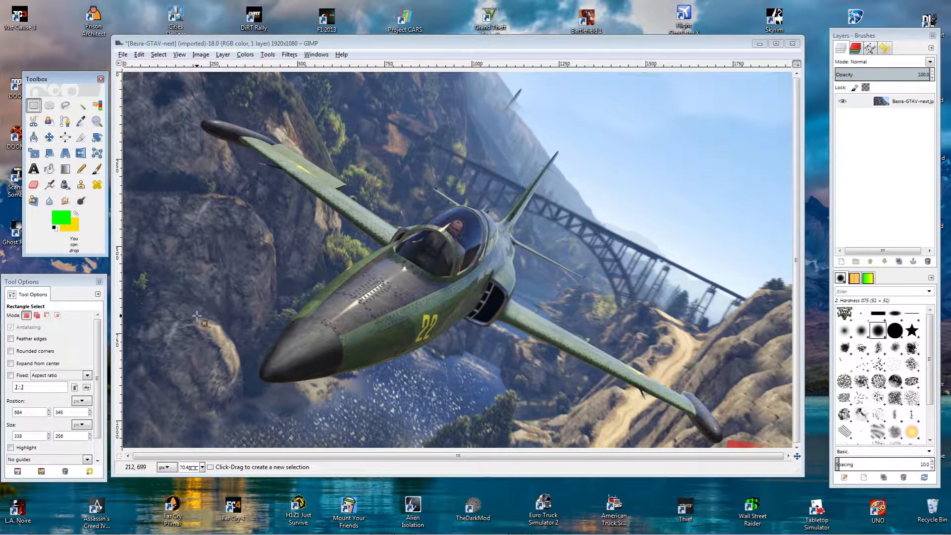
# Try converting the jet image to Grayscale mode, and undo the conversion.
pyautogui.click(159, 55)
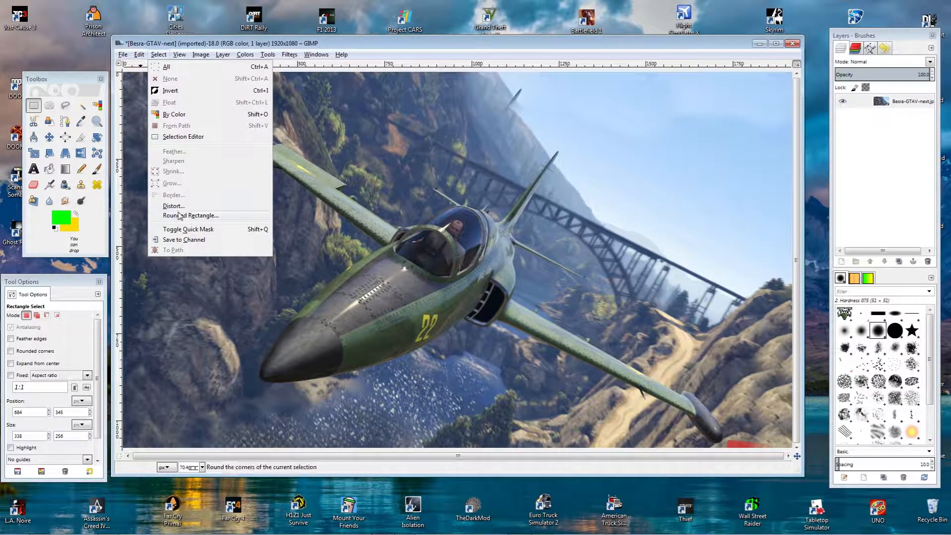
pyautogui.moveTo(179, 53)
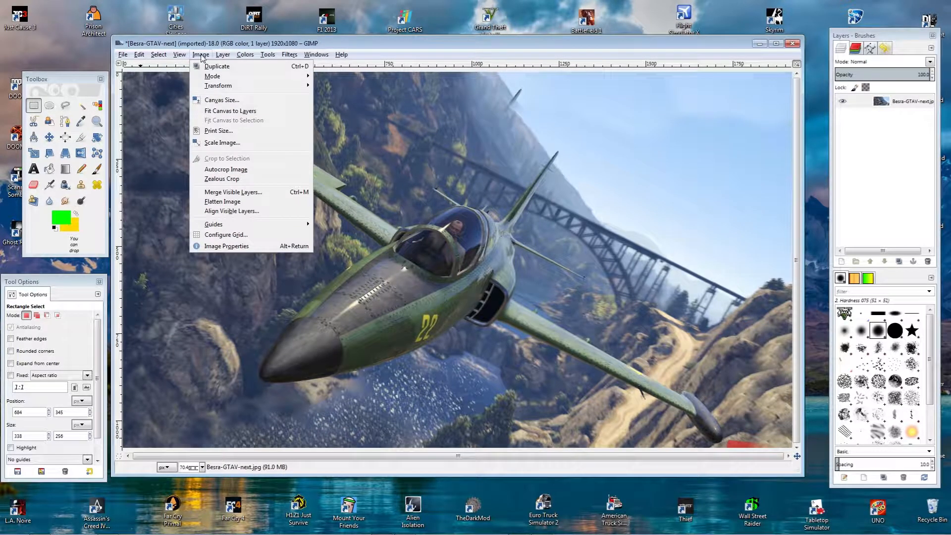
pyautogui.moveTo(218, 76)
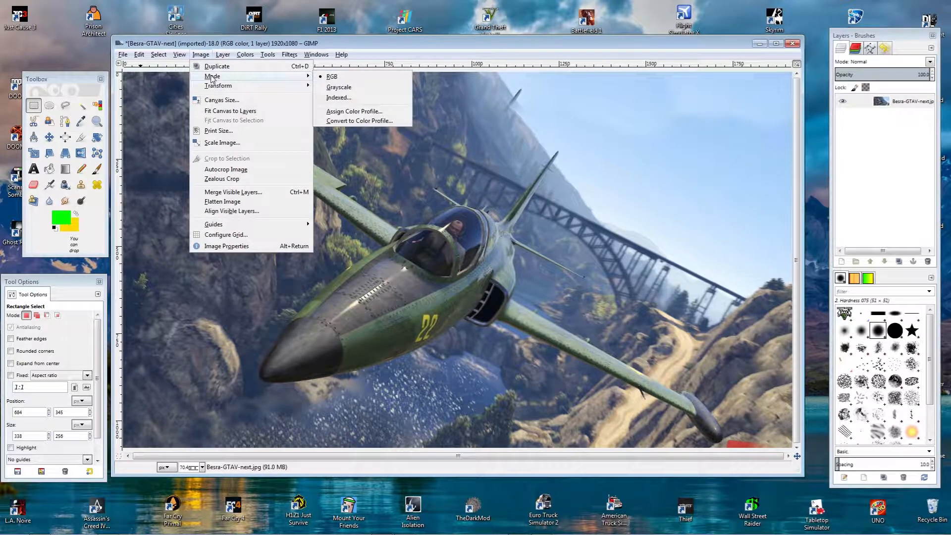
pyautogui.click(342, 87)
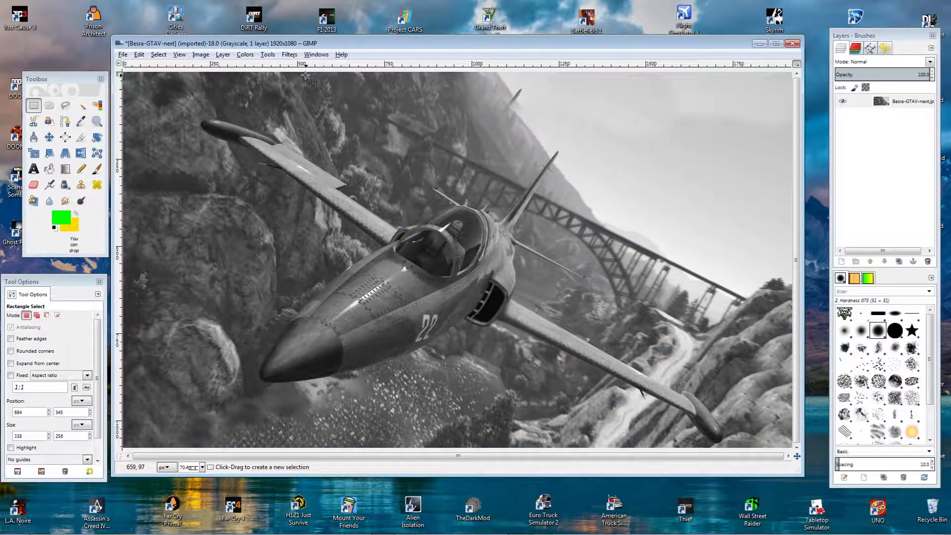
pyautogui.hotkey('ctrl', 'z')
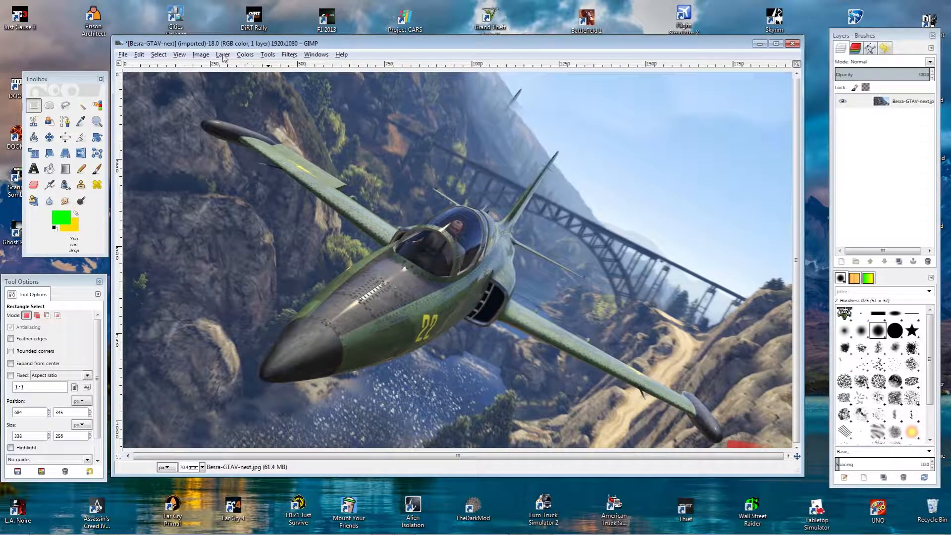
pyautogui.click(200, 54)
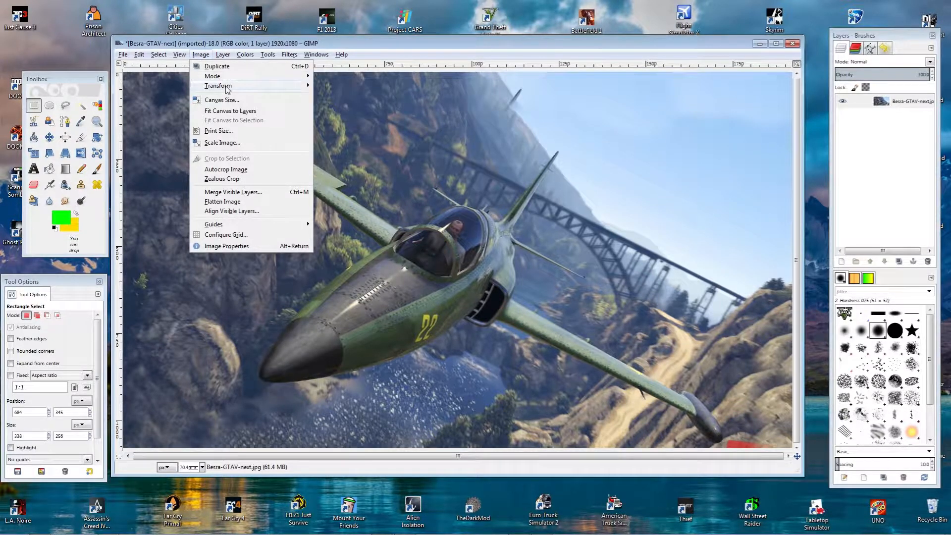
pyautogui.moveTo(228, 87)
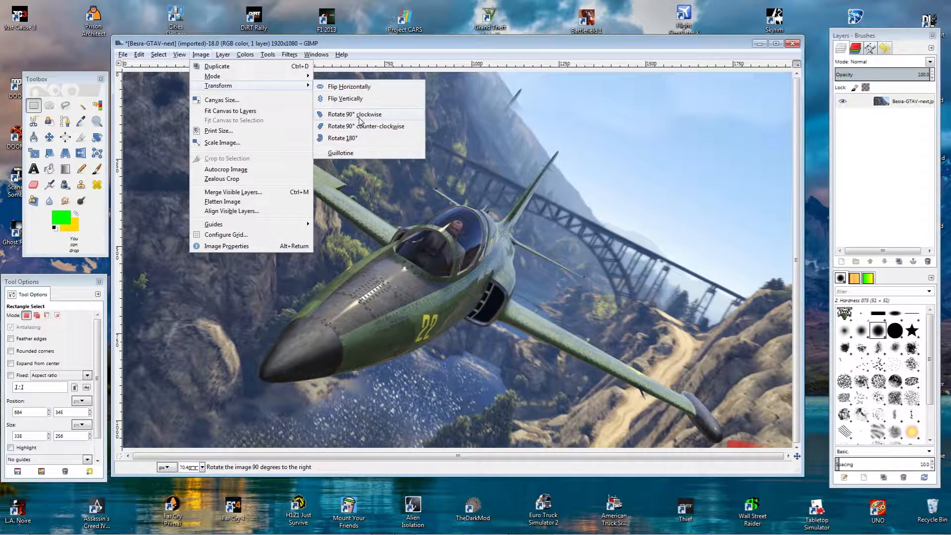
pyautogui.moveTo(213, 49)
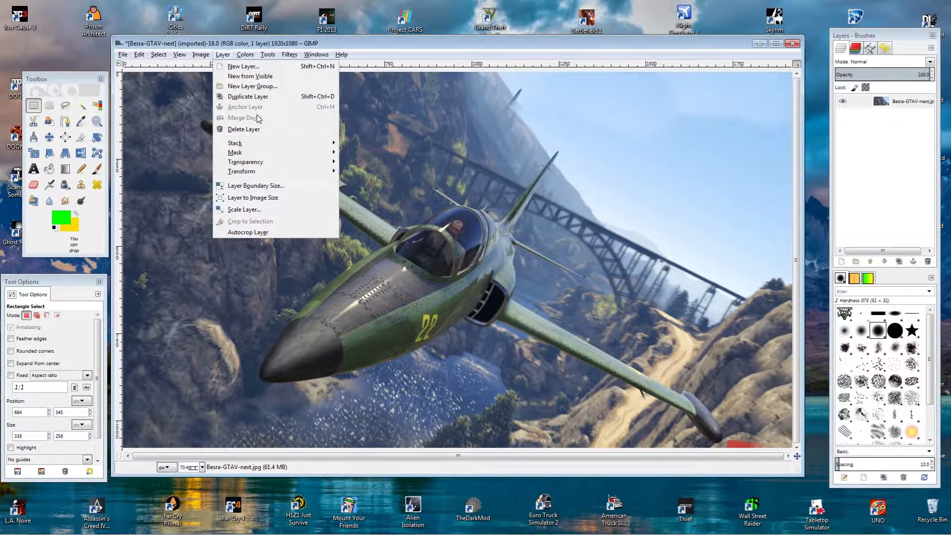
# View the Hue-Saturation and Levels adjustment settings for the jet image, cancelling each without changes.
pyautogui.moveTo(241, 58)
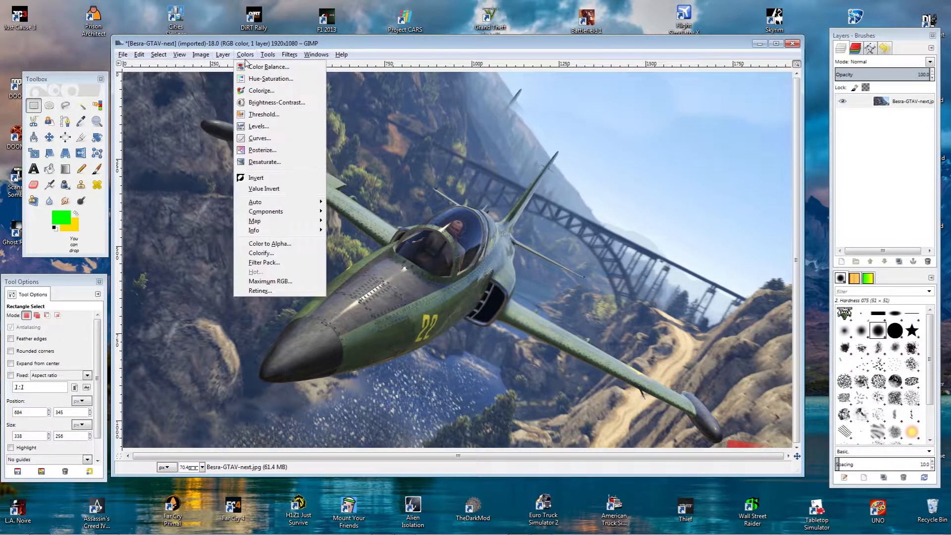
pyautogui.click(264, 81)
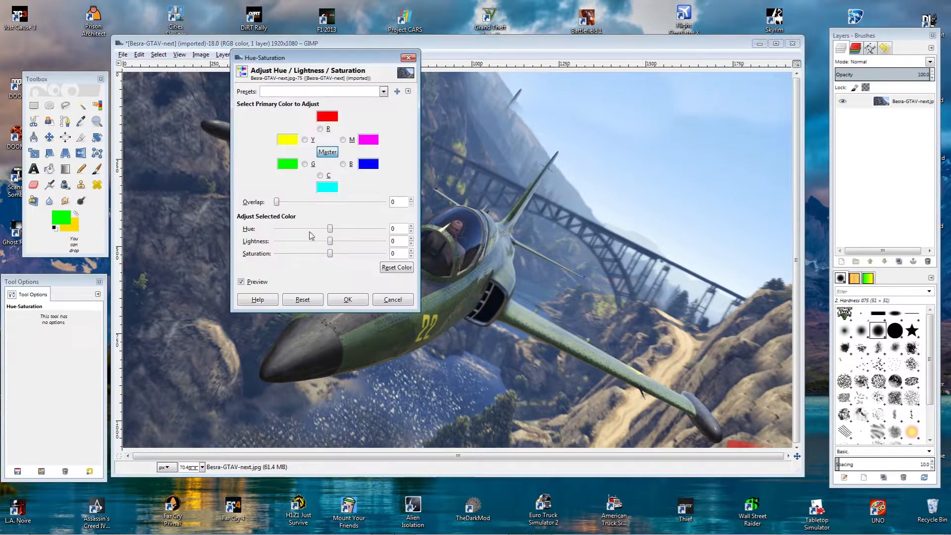
pyautogui.click(393, 300)
pyautogui.click(243, 56)
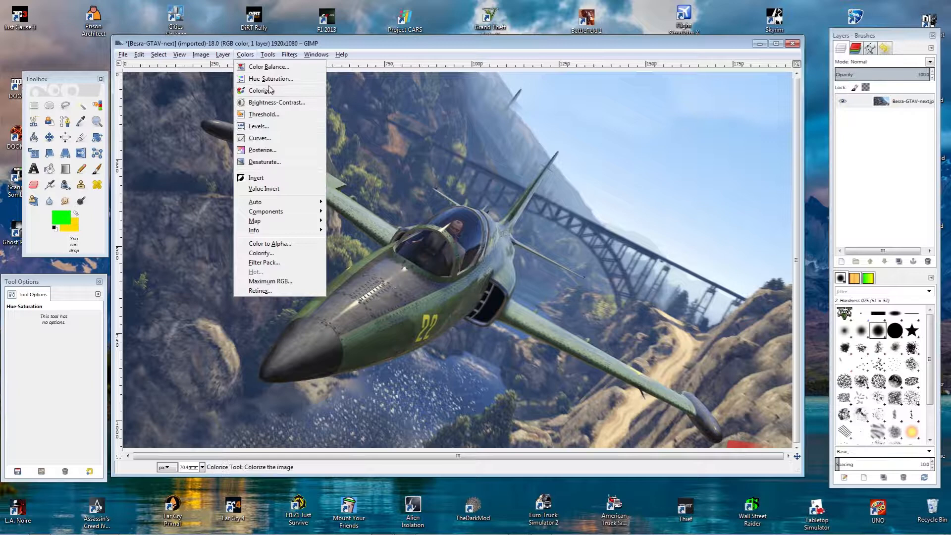
pyautogui.click(256, 126)
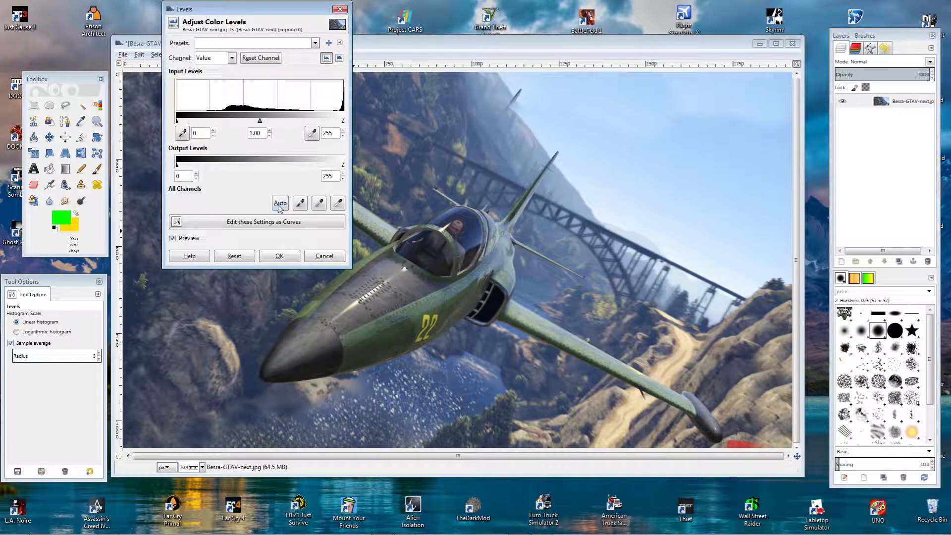
pyautogui.click(323, 256)
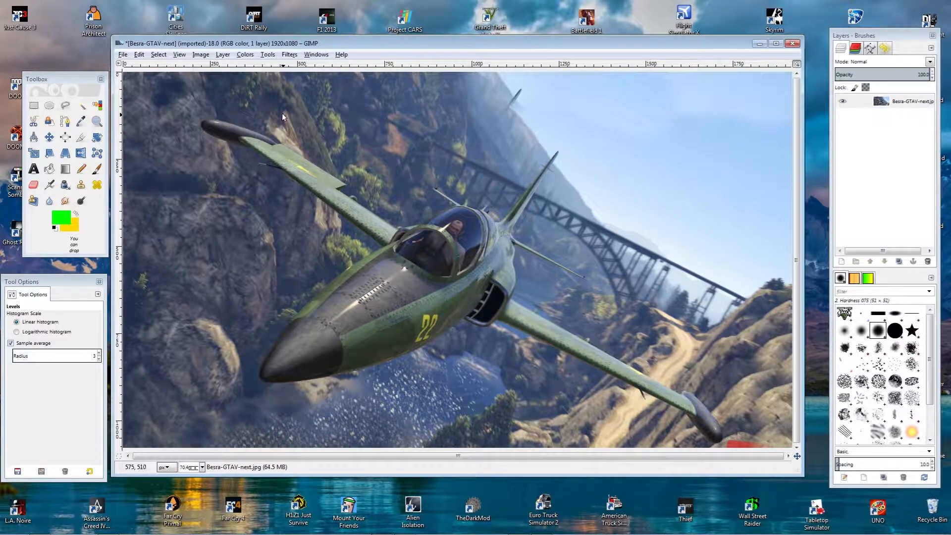
# Preview the jet image with Brightness-Contrast at a contrast of -36, and cancel the adjustment.
pyautogui.click(249, 56)
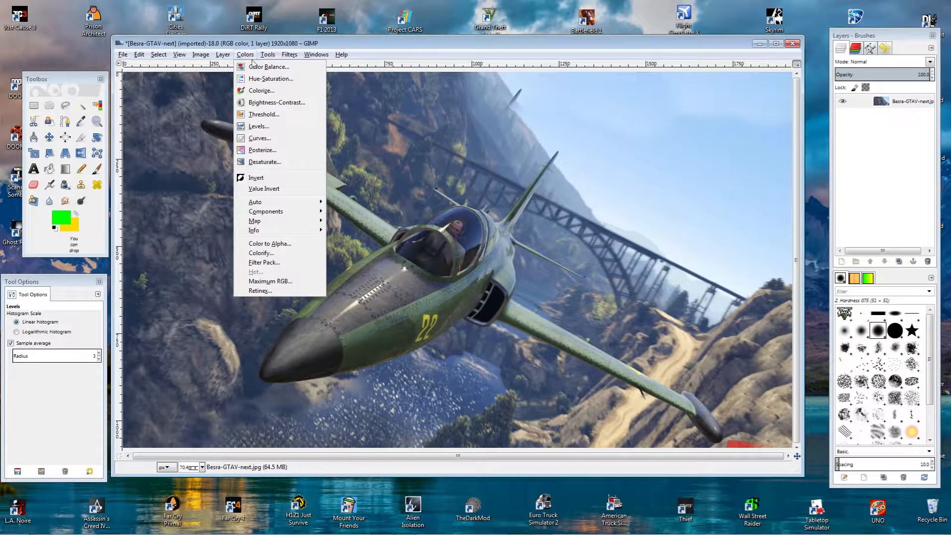
pyautogui.click(277, 102)
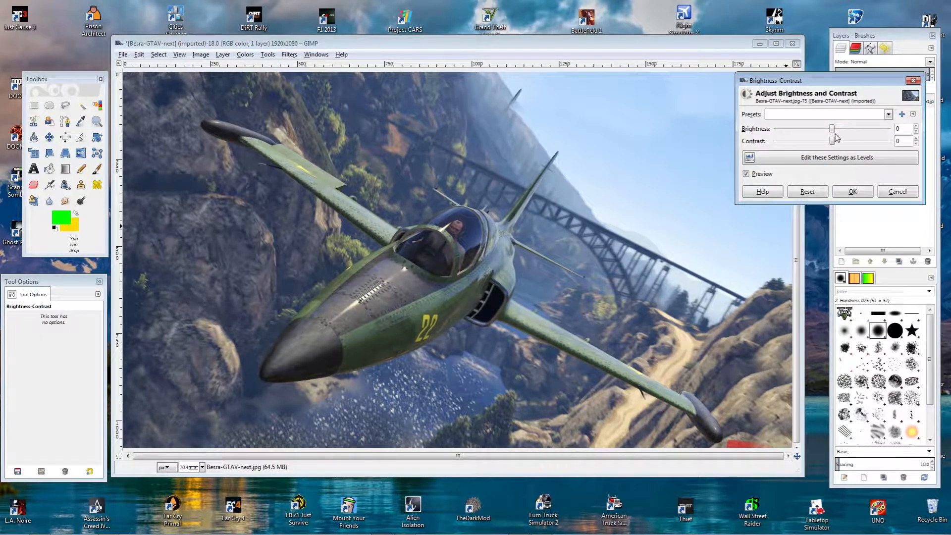
pyautogui.moveTo(834, 141); pyautogui.dragTo(817, 143)
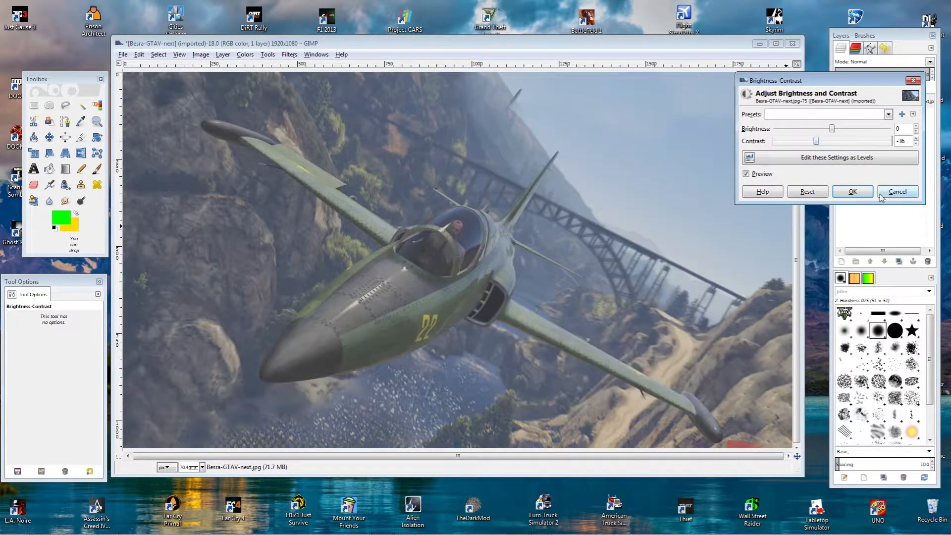
pyautogui.click(891, 193)
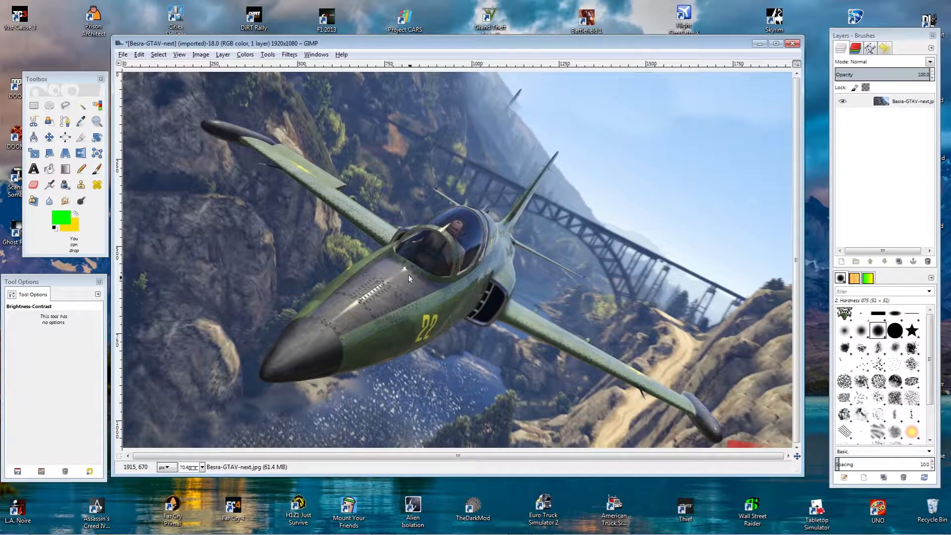
# Examine the available tool categories, the window commands and the list of dockable dialogs.
pyautogui.click(266, 55)
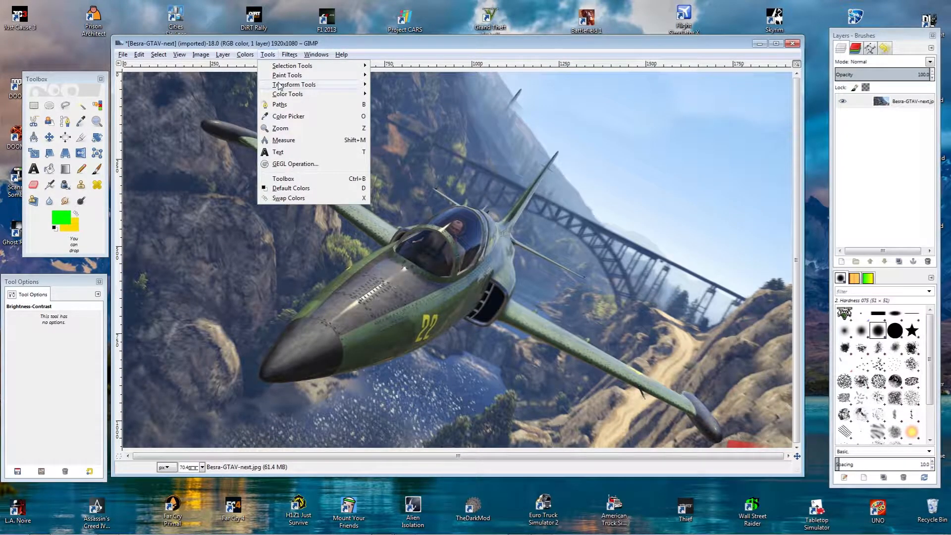
pyautogui.moveTo(280, 85)
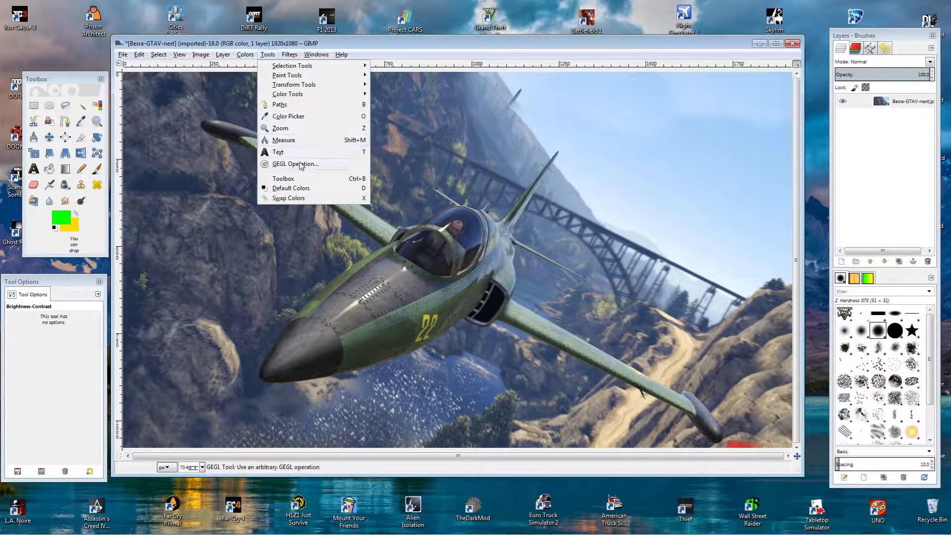
pyautogui.click(290, 53)
pyautogui.click(315, 55)
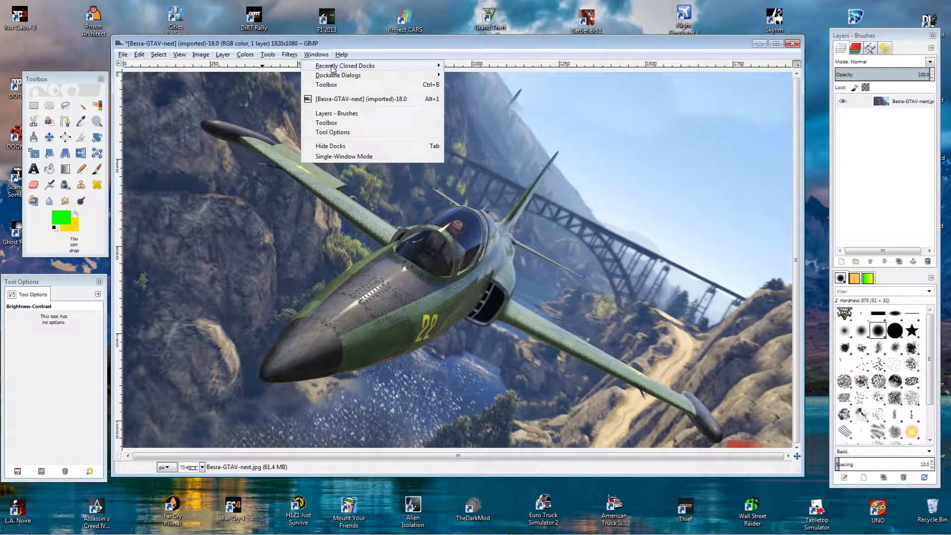
pyautogui.moveTo(333, 79)
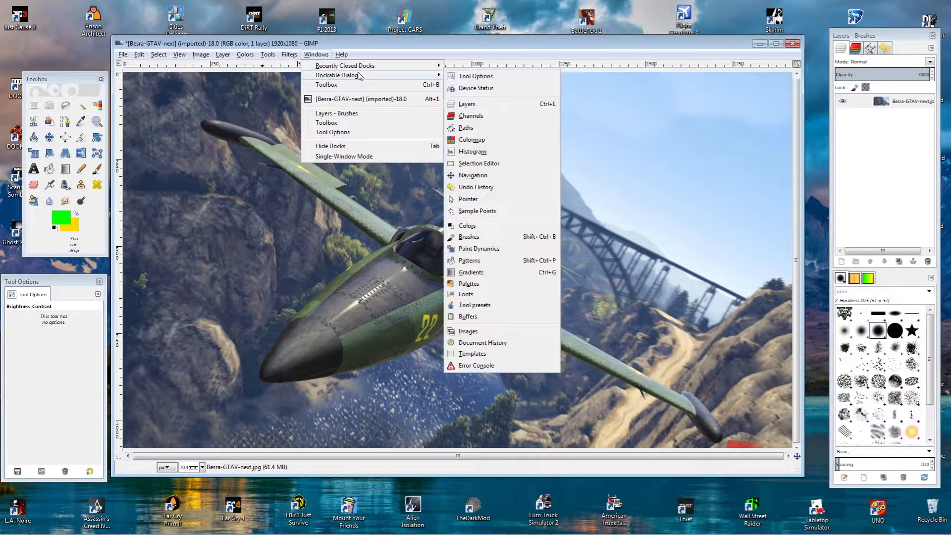
pyautogui.click(64, 89)
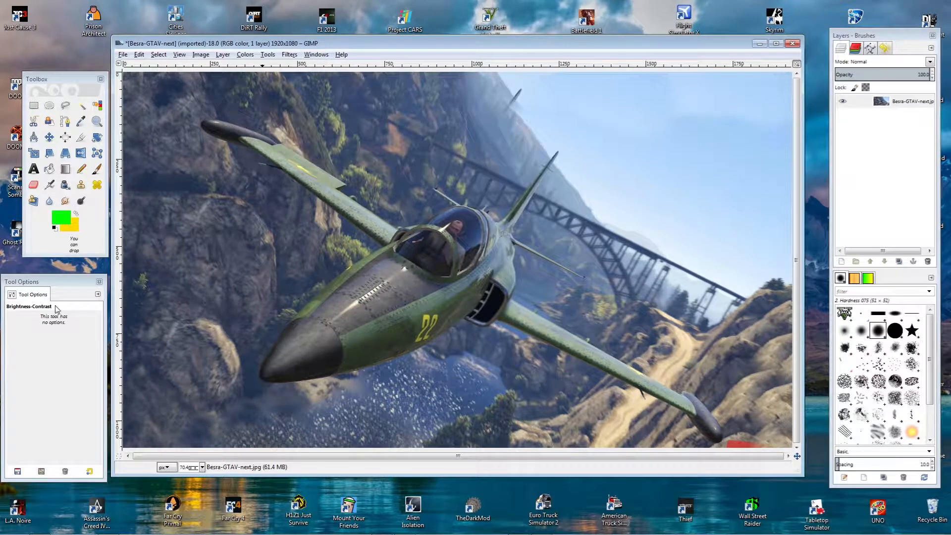
pyautogui.click(54, 281)
pyautogui.click(316, 55)
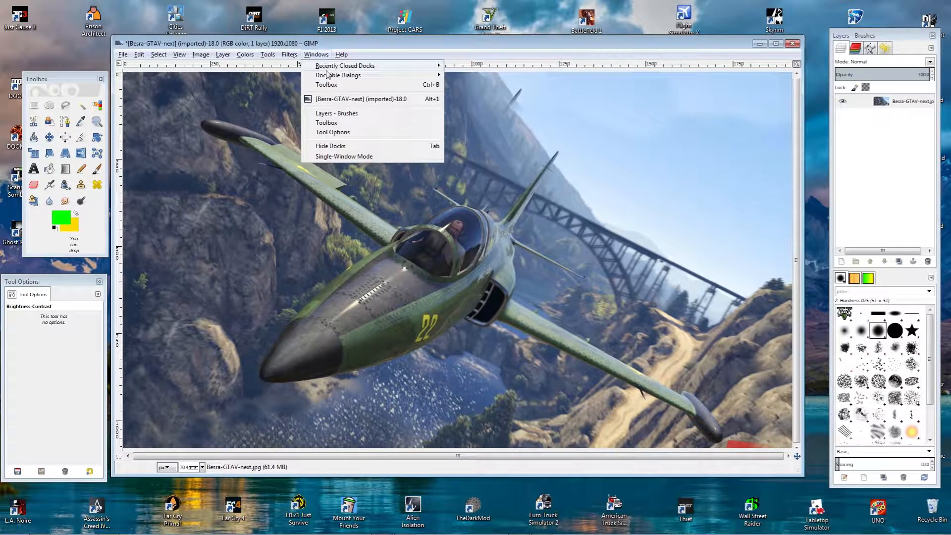
pyautogui.moveTo(356, 76)
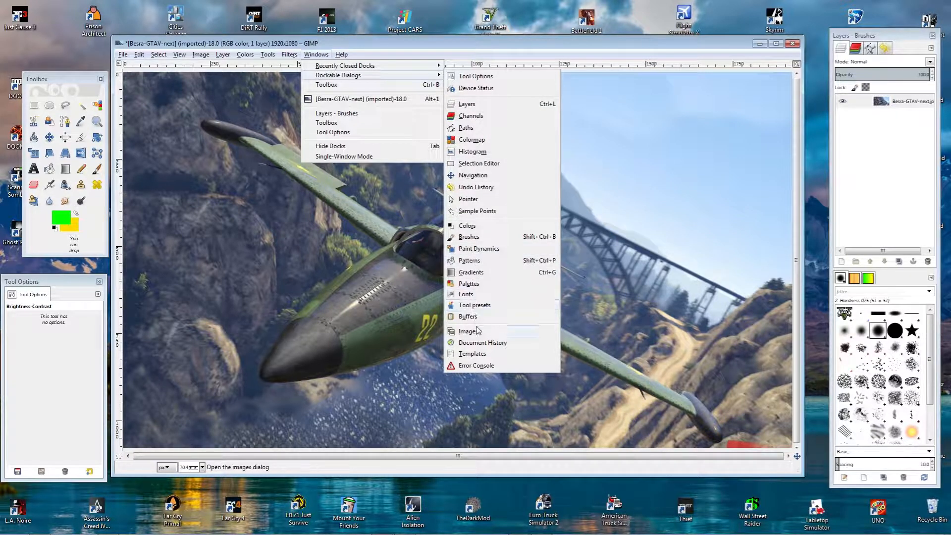
# Apply a linear Motion Blur to the jet image with length 5 and angle 10.
pyautogui.click(366, 46)
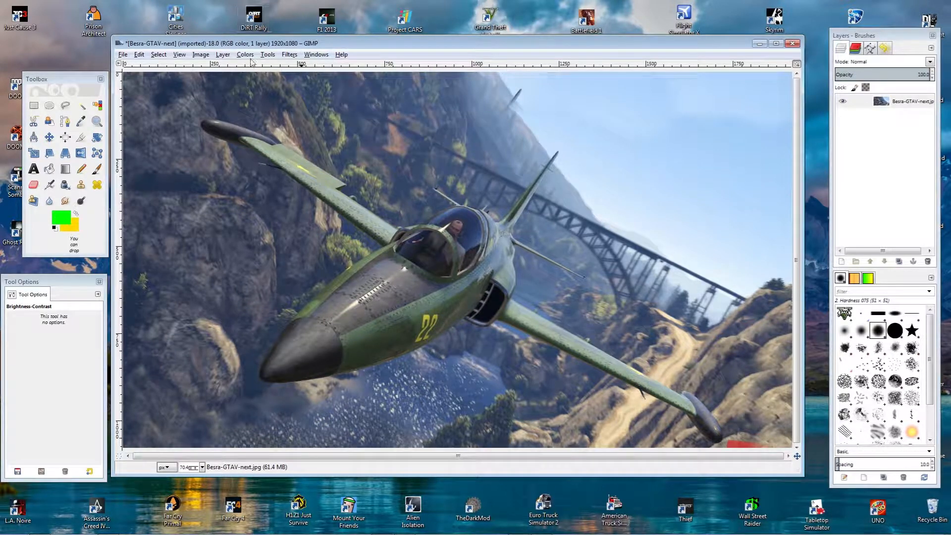
pyautogui.click(289, 55)
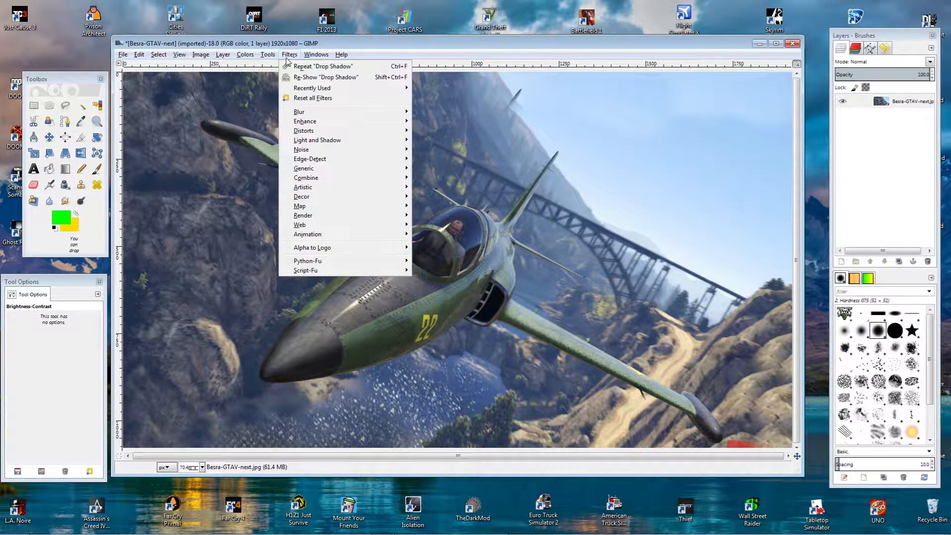
pyautogui.moveTo(305, 113)
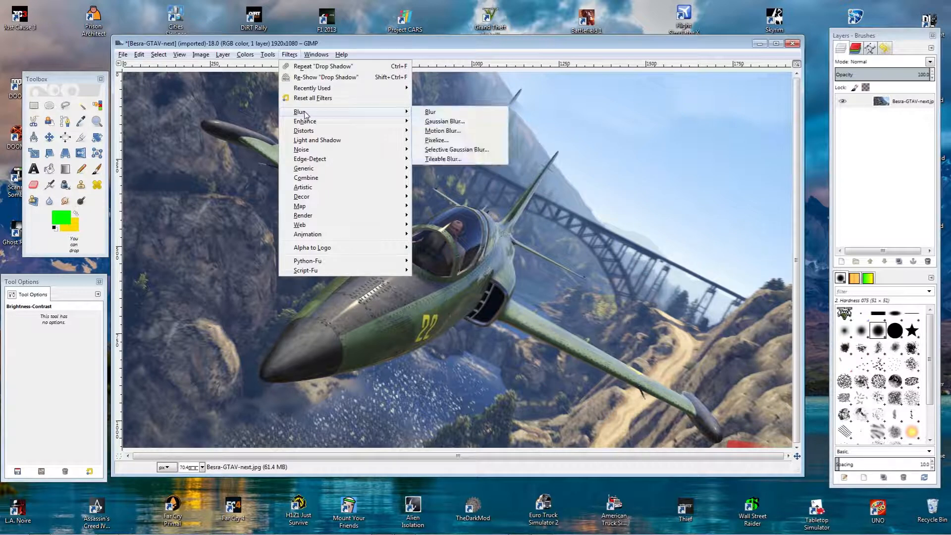
pyautogui.click(442, 131)
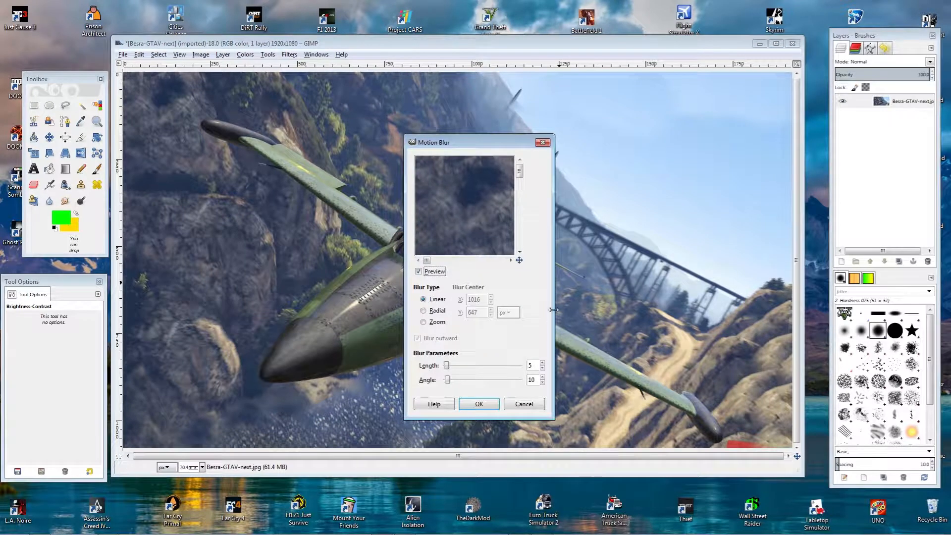
pyautogui.click(486, 404)
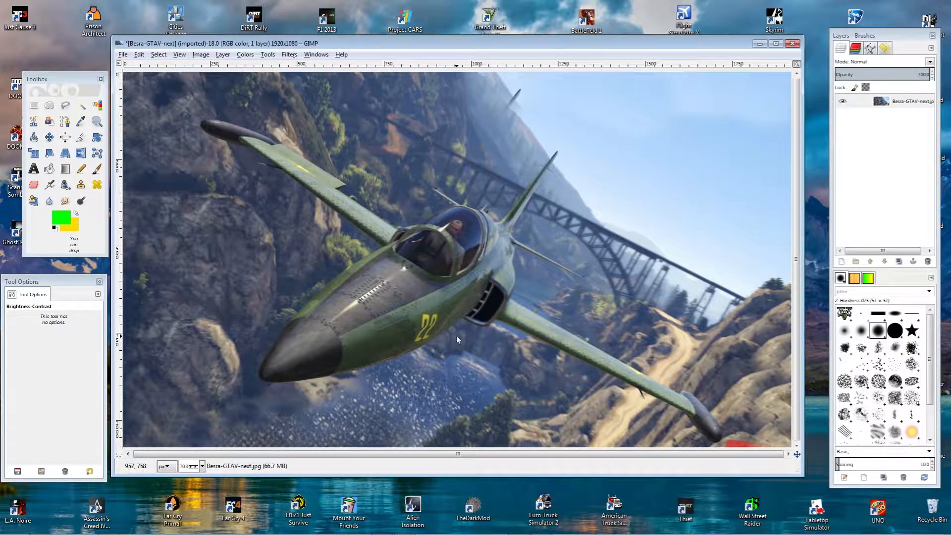
# View the Supernova and Lighting Effects filter settings for the jet image, cancelling each without changes.
pyautogui.click(285, 55)
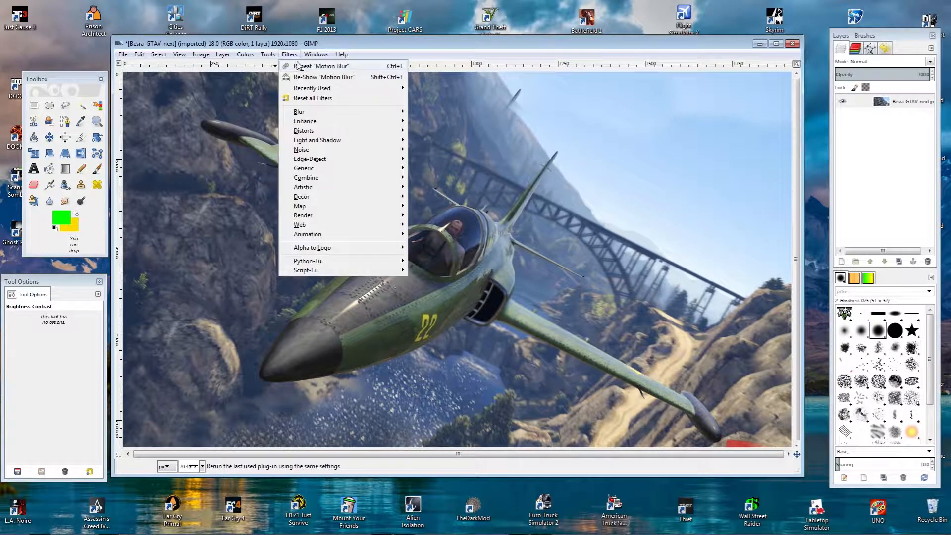
pyautogui.moveTo(307, 122)
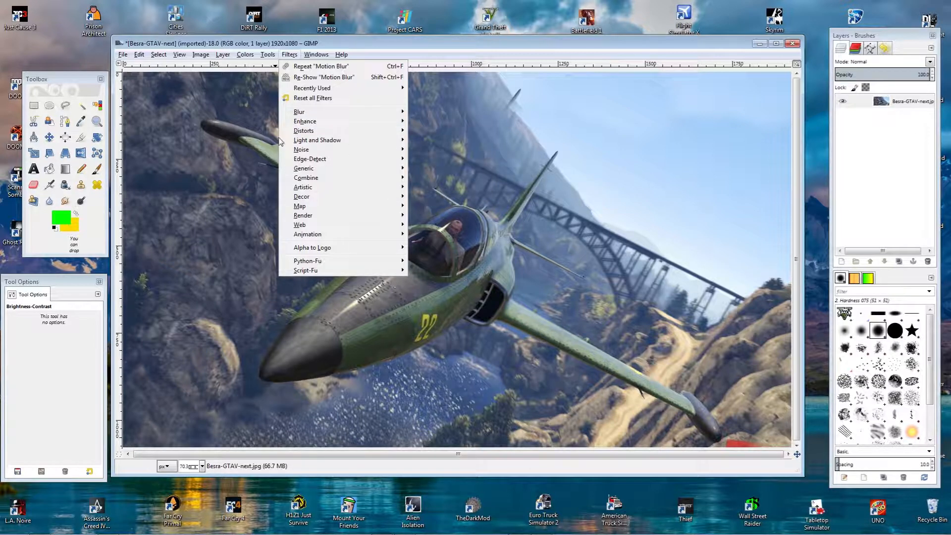
pyautogui.moveTo(319, 140)
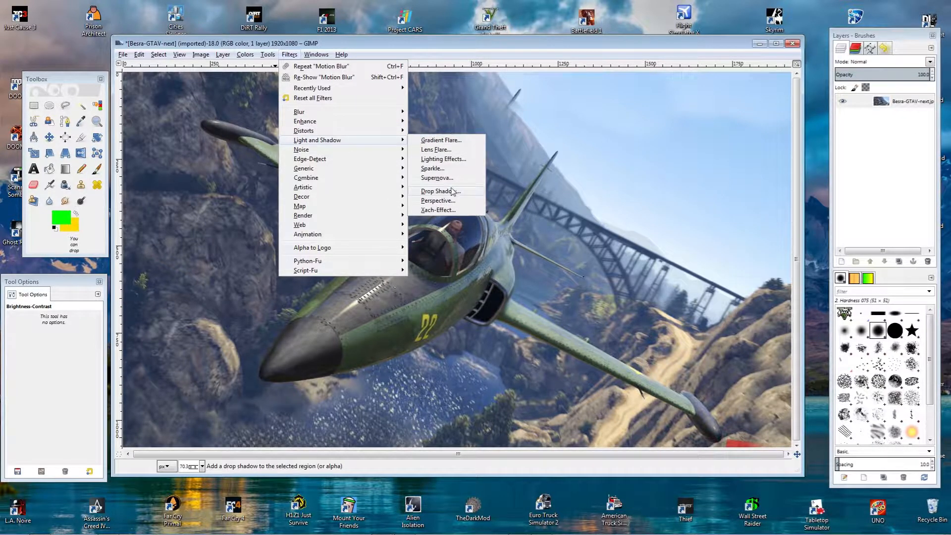
pyautogui.click(437, 178)
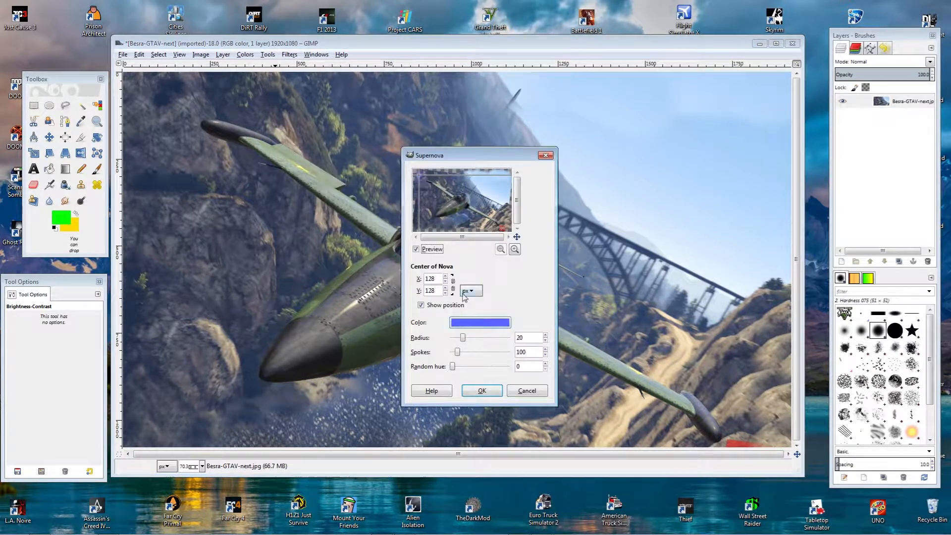
pyautogui.click(527, 395)
pyautogui.click(290, 54)
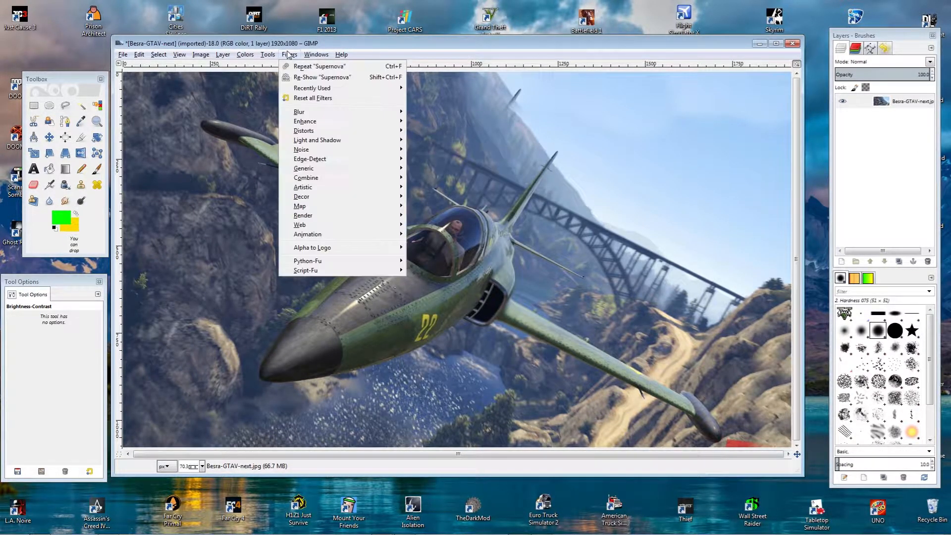
pyautogui.moveTo(332, 144)
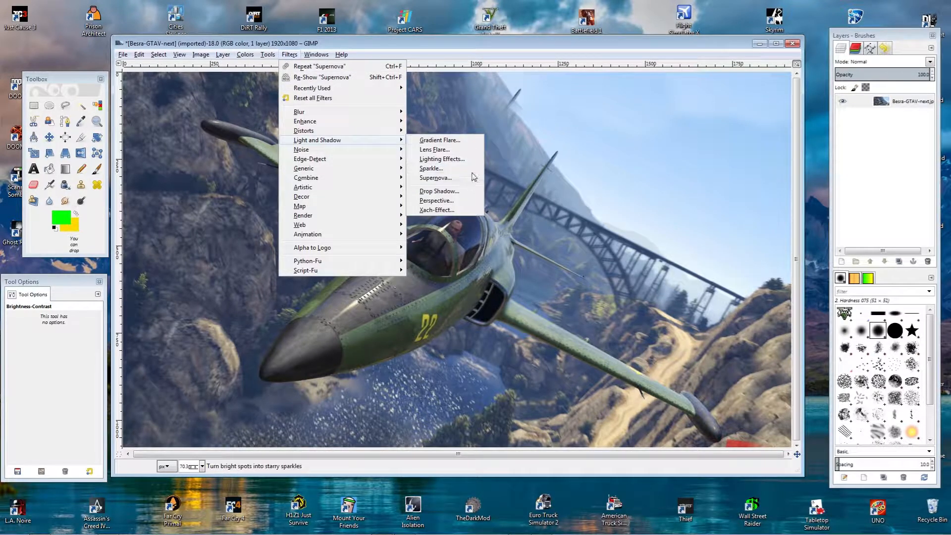
pyautogui.click(447, 159)
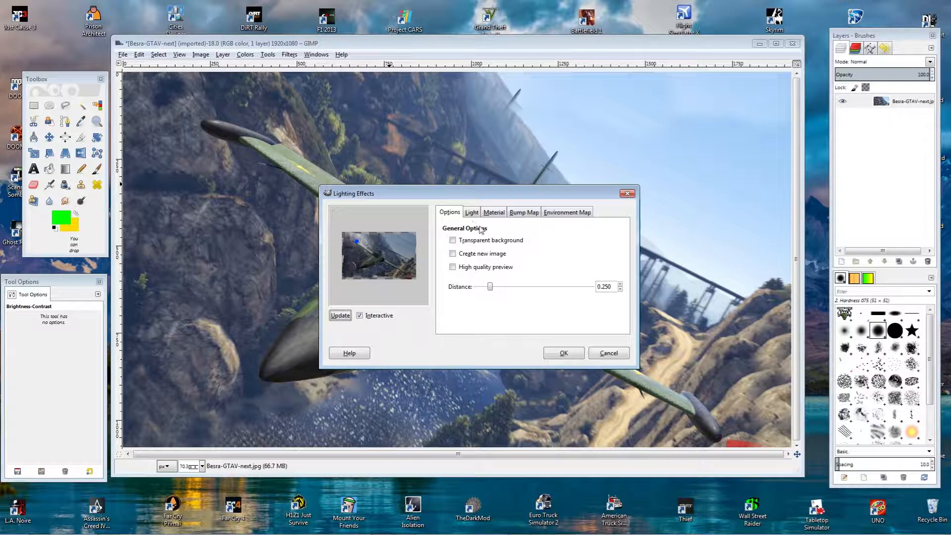
pyautogui.click(599, 352)
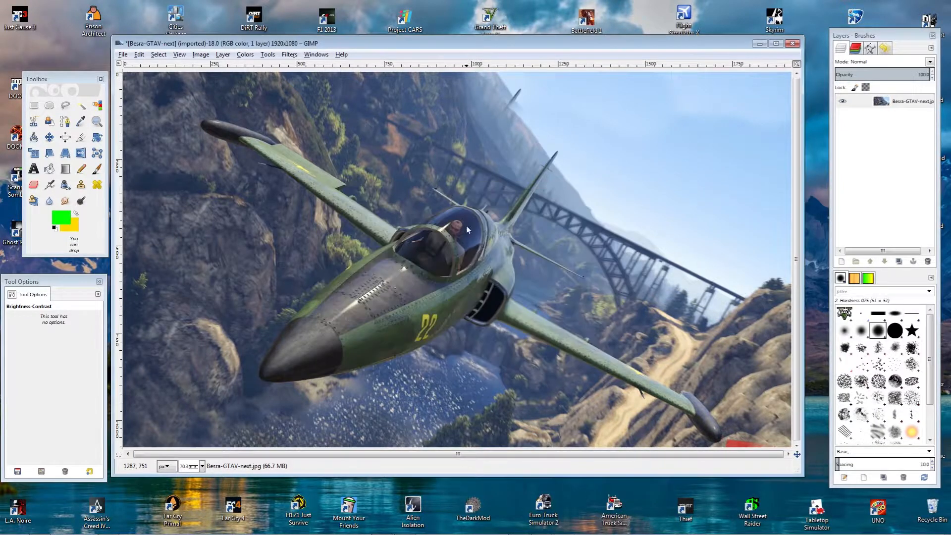
# Preview the RGB Noise filter on the jet image, and cancel it.
pyautogui.click(290, 55)
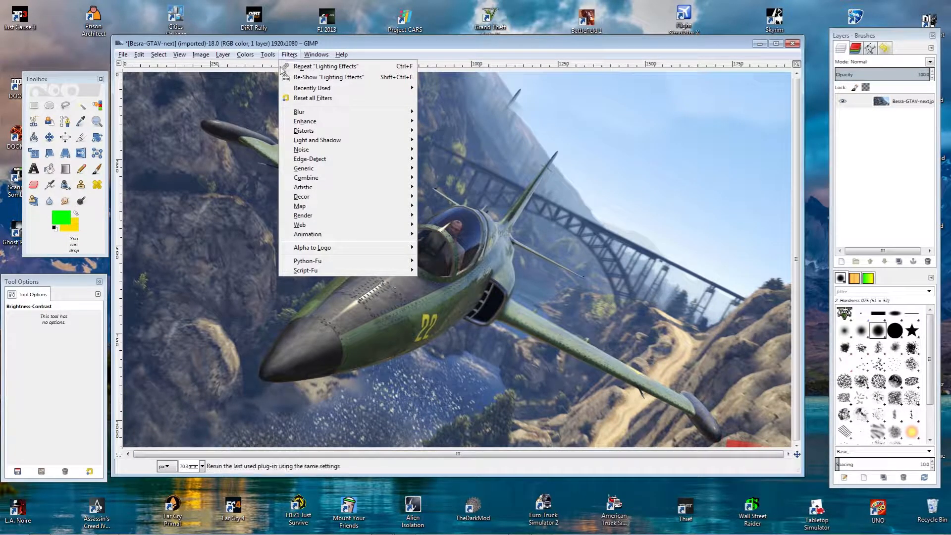
pyautogui.moveTo(300, 141)
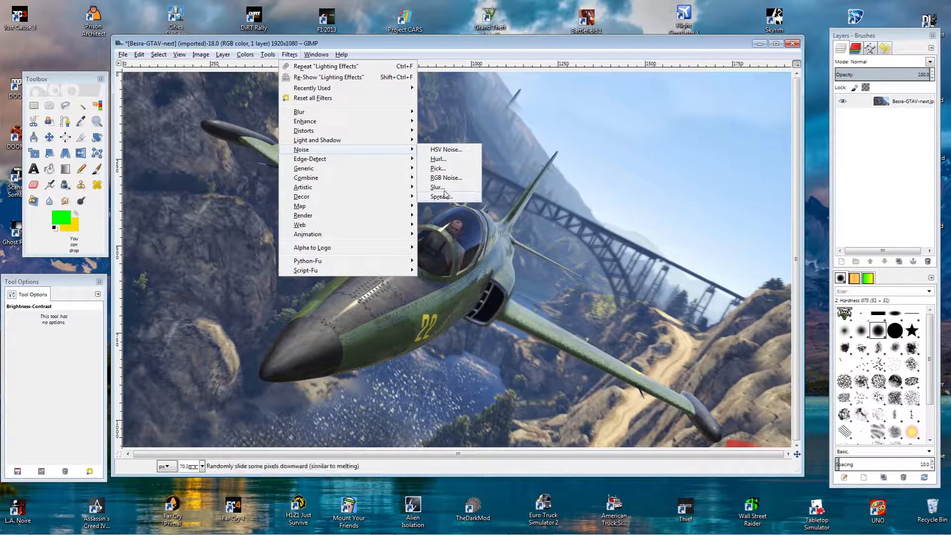
pyautogui.click(451, 179)
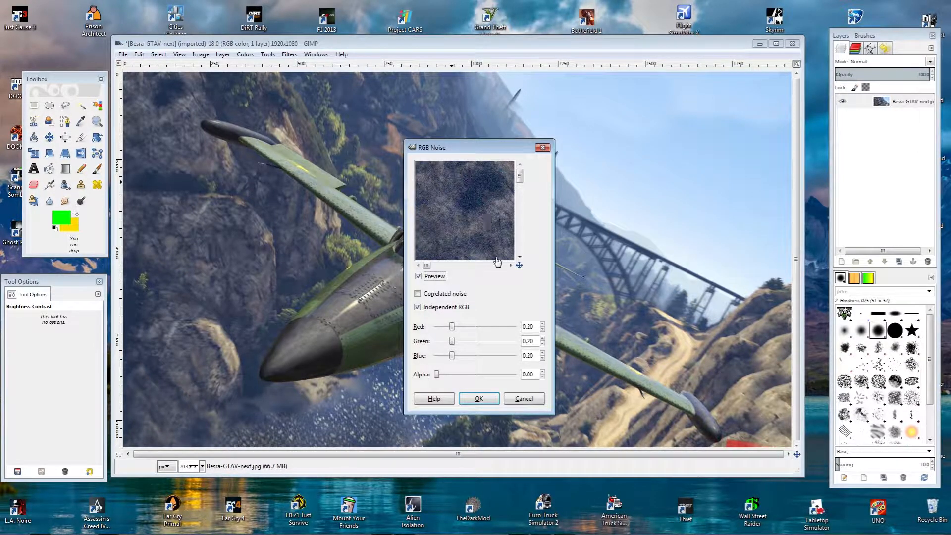
pyautogui.click(523, 399)
# Try Edge detection on the jet image using the Sobel algorithm with amount 2.0 and Smear, and undo it.
pyautogui.click(289, 54)
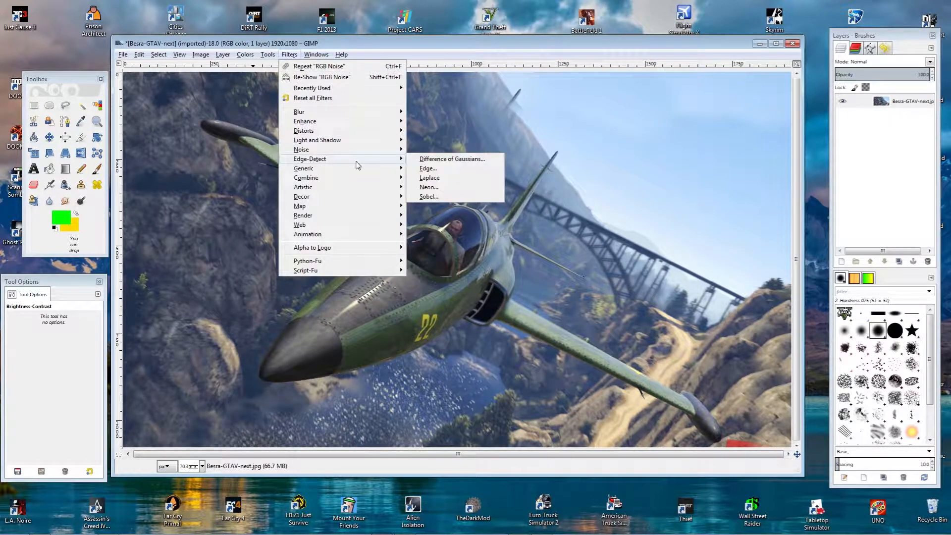
pyautogui.click(426, 169)
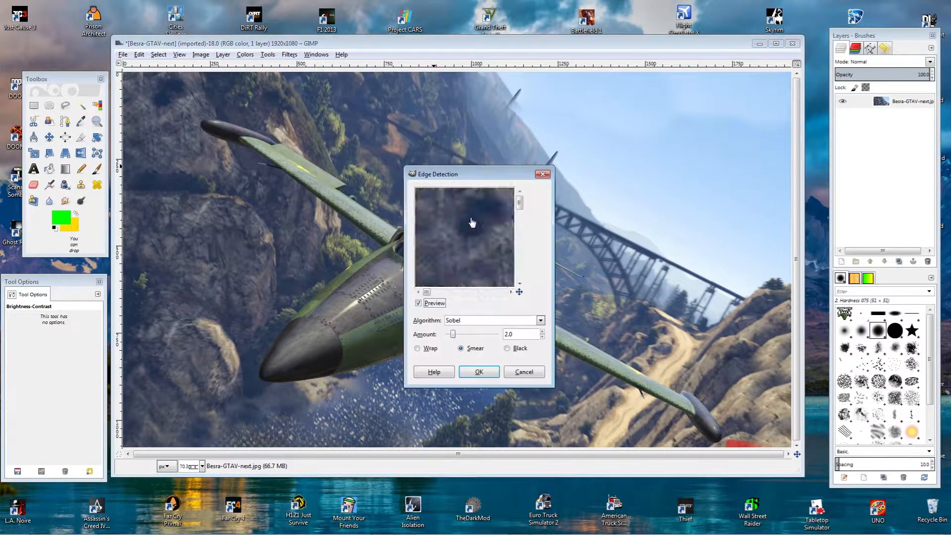
pyautogui.click(479, 371)
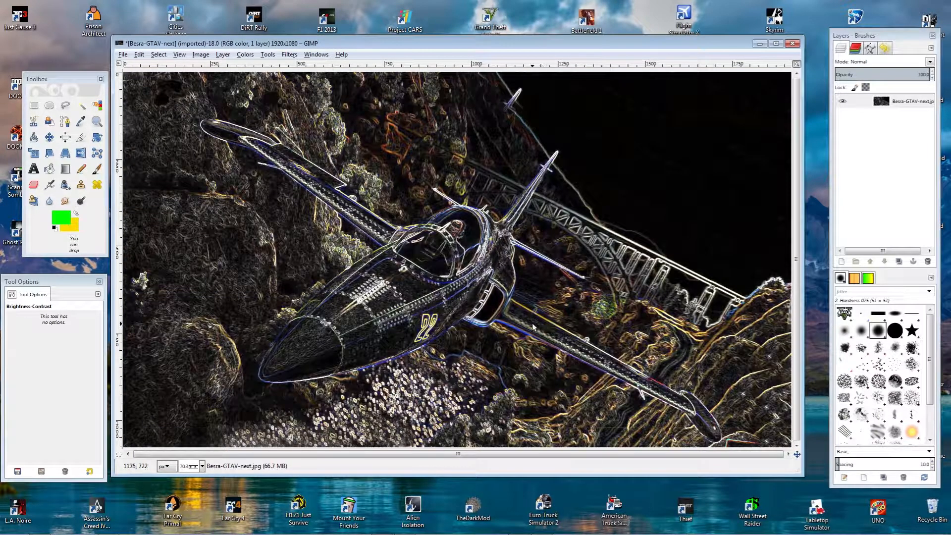
pyautogui.hotkey('ctrl', 'z')
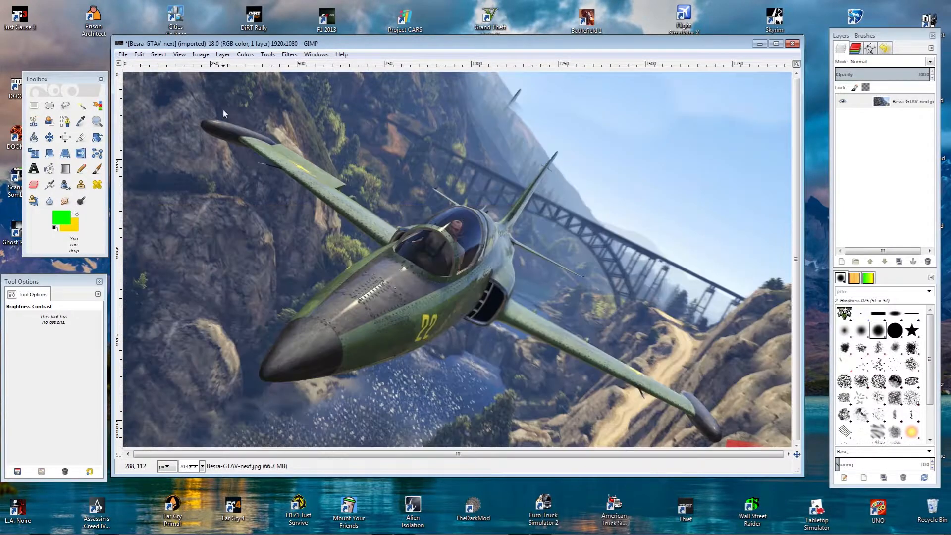
# Try the generic Erode filter on the jet image.
pyautogui.click(291, 55)
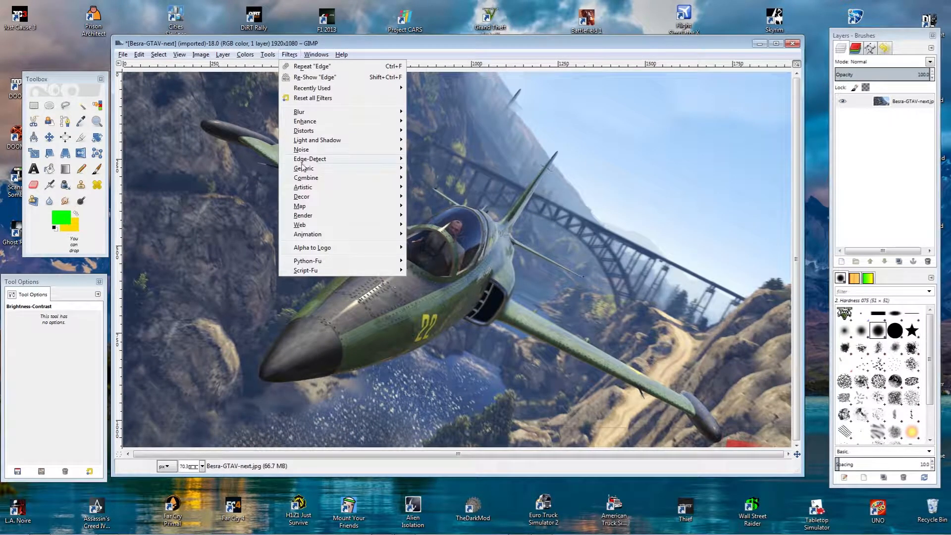
pyautogui.moveTo(306, 171)
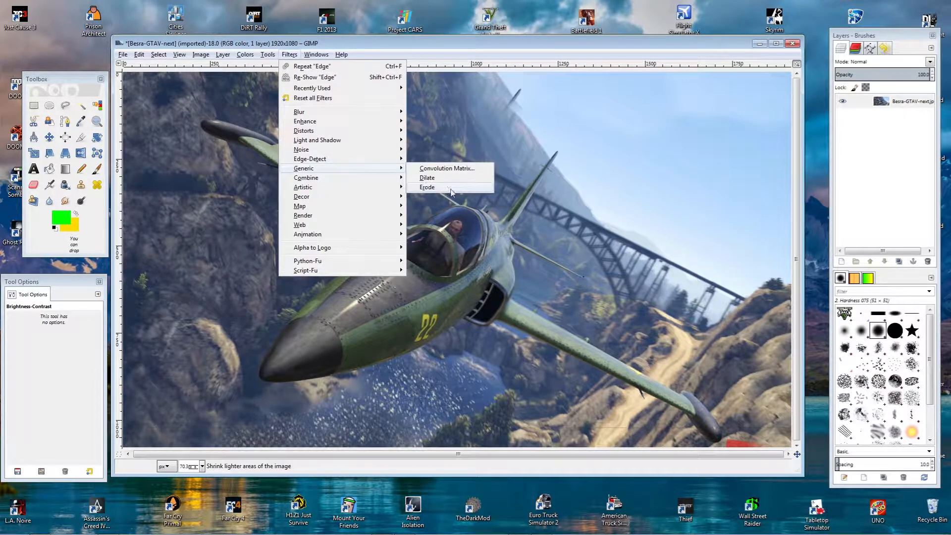
pyautogui.click(427, 187)
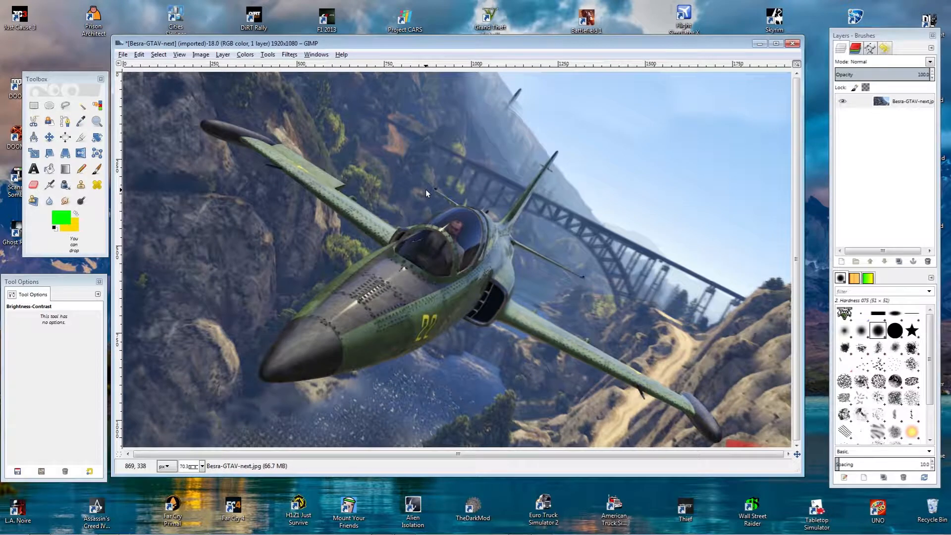
# Generate a black filmstrip of height 256 from the jet image, and close the new image.
pyautogui.click(285, 55)
pyautogui.moveTo(304, 181)
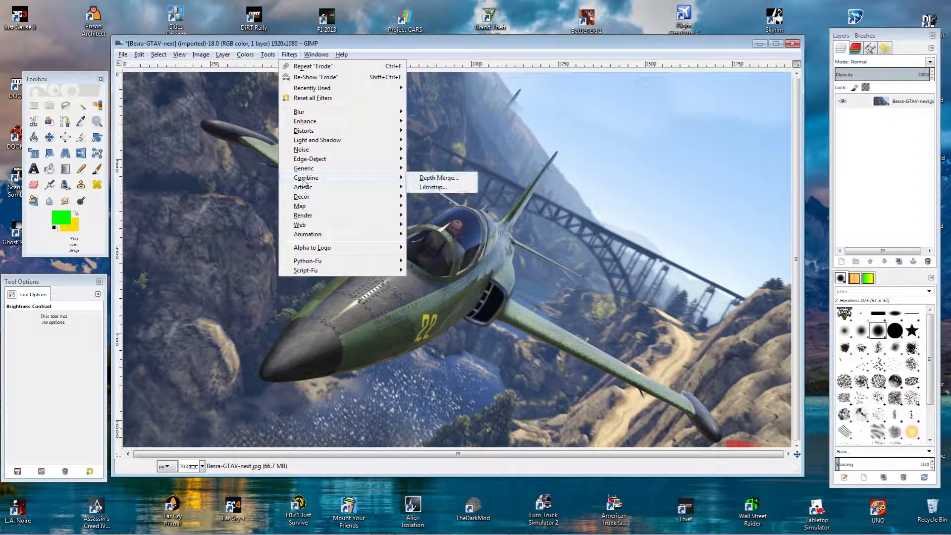
pyautogui.click(427, 188)
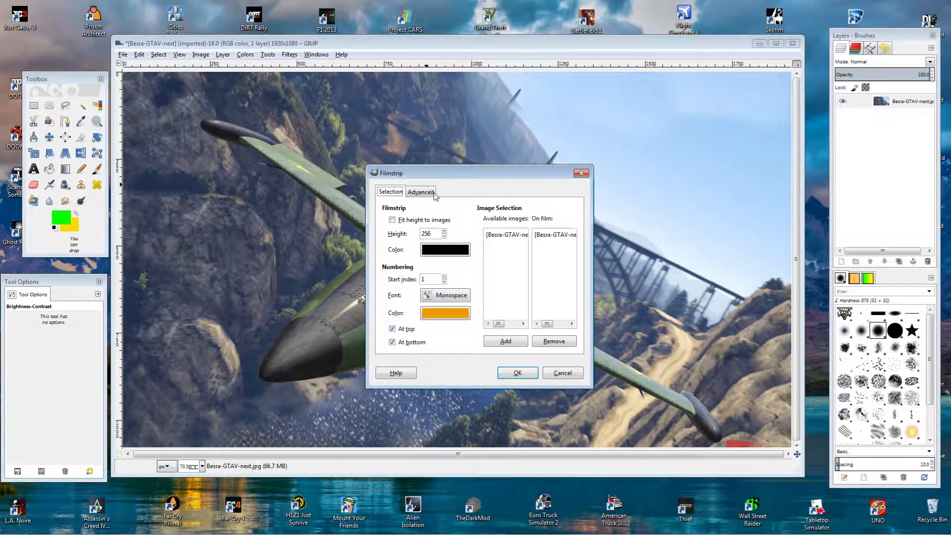
pyautogui.click(517, 373)
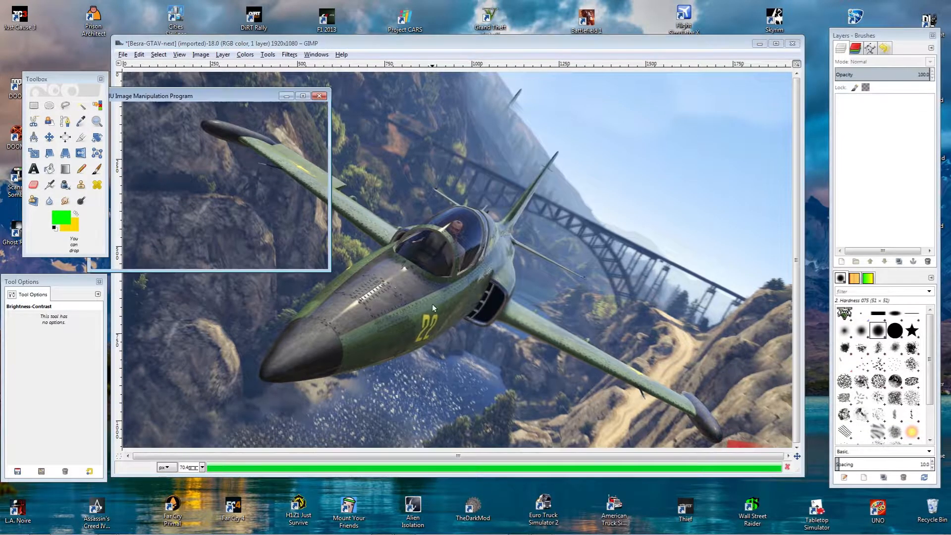
pyautogui.moveTo(238, 98); pyautogui.dragTo(412, 143)
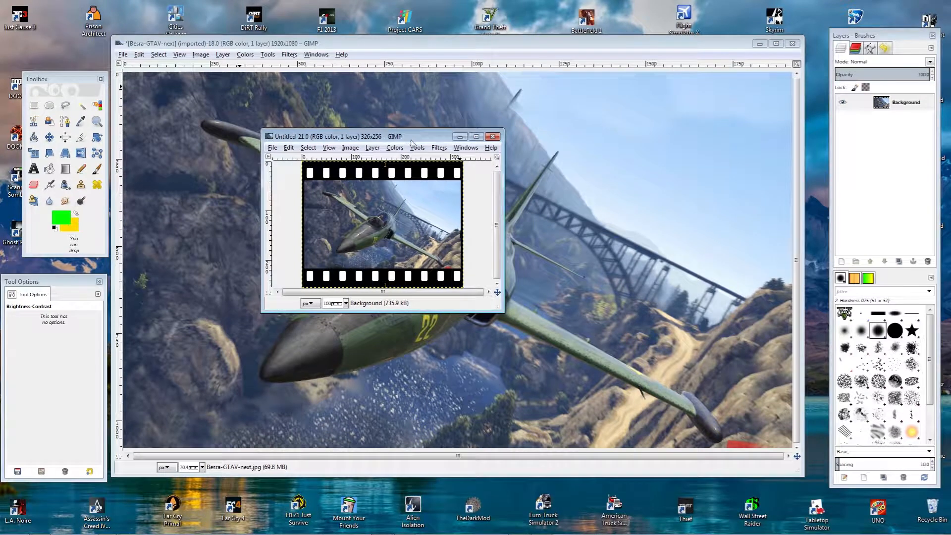
pyautogui.click(493, 138)
# Try the artistic Cartoon filter on the jet image with mask radius 7.00 and percent black 0.200, and undo it.
pyautogui.click(287, 55)
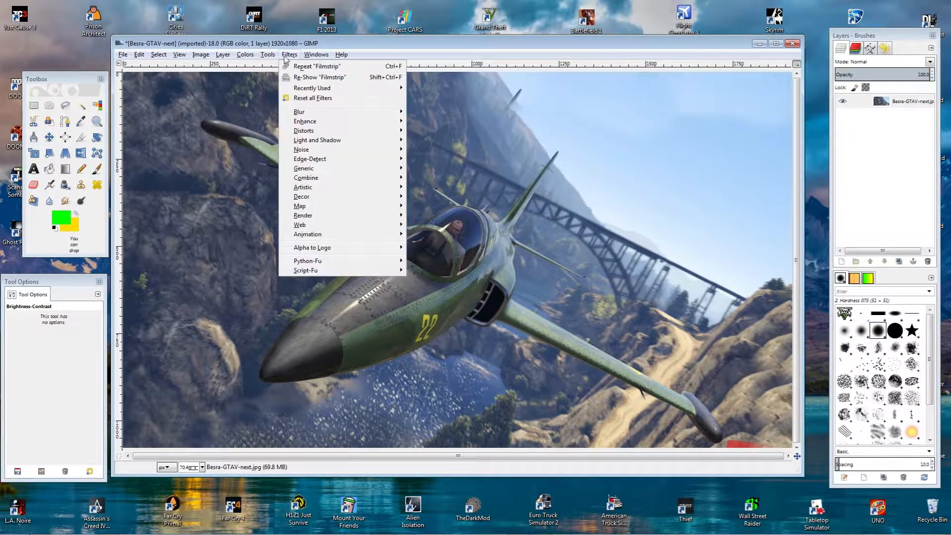
pyautogui.moveTo(306, 189)
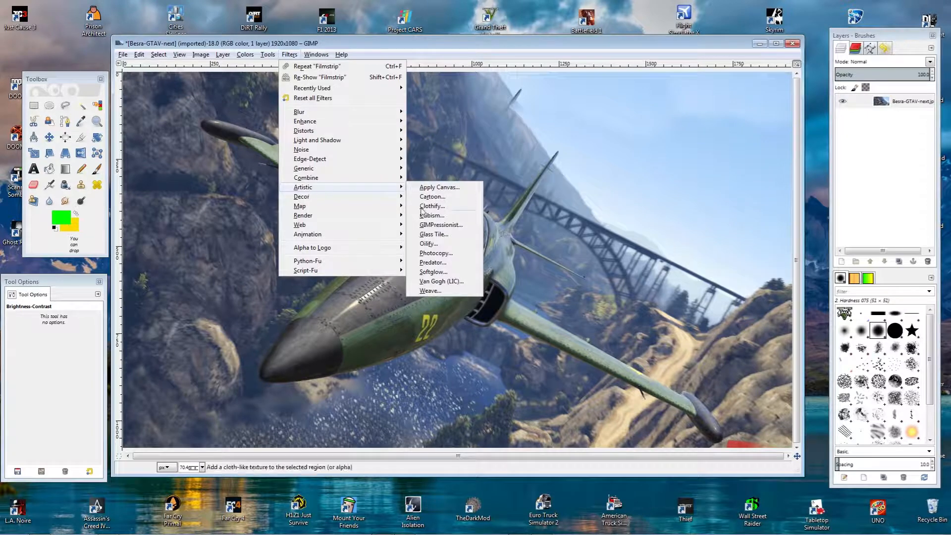
pyautogui.click(432, 197)
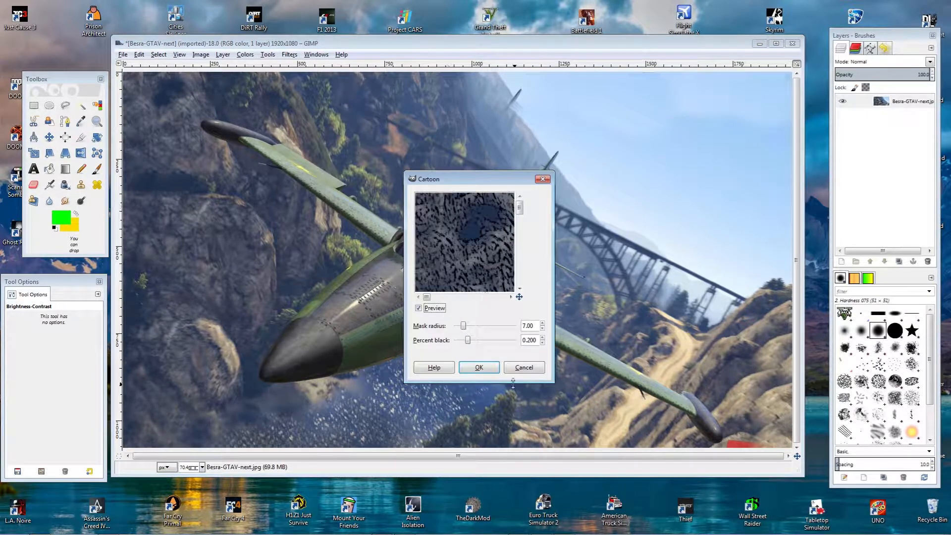
pyautogui.click(478, 367)
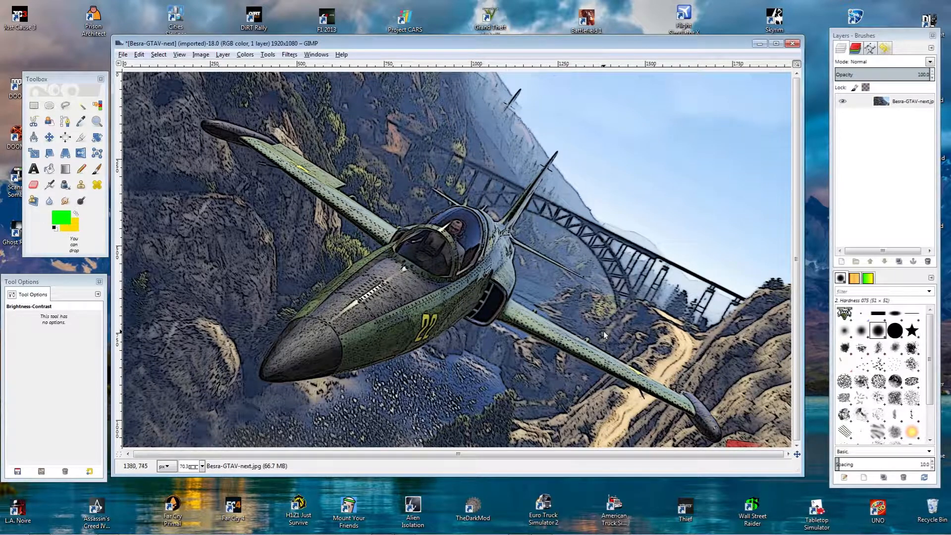
pyautogui.hotkey('ctrl', 'z')
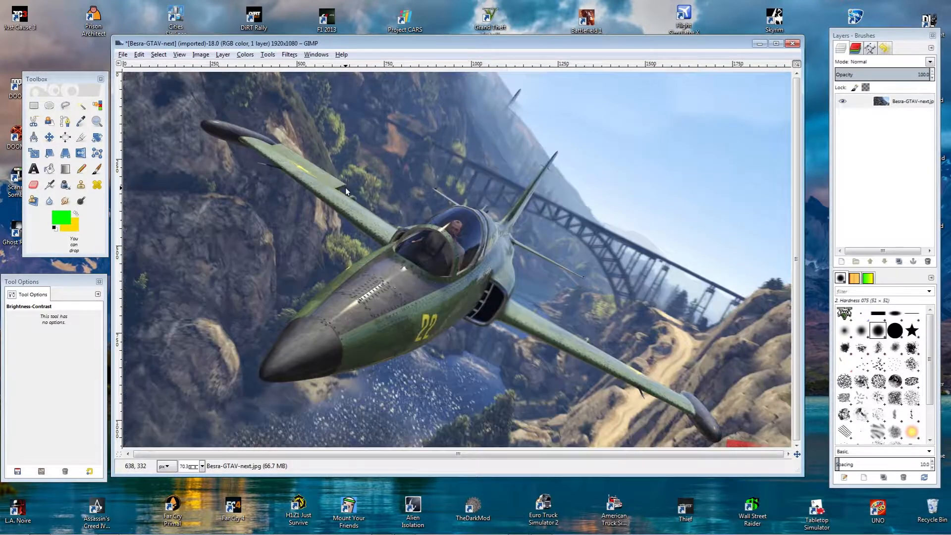
# Preview the Blinds distortion on the jet image, and cancel it.
pyautogui.click(284, 54)
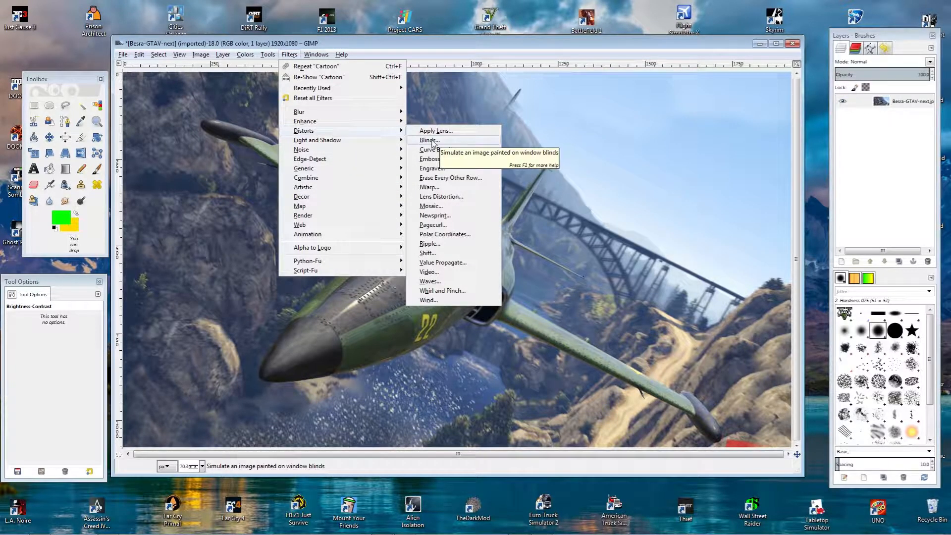
pyautogui.click(439, 140)
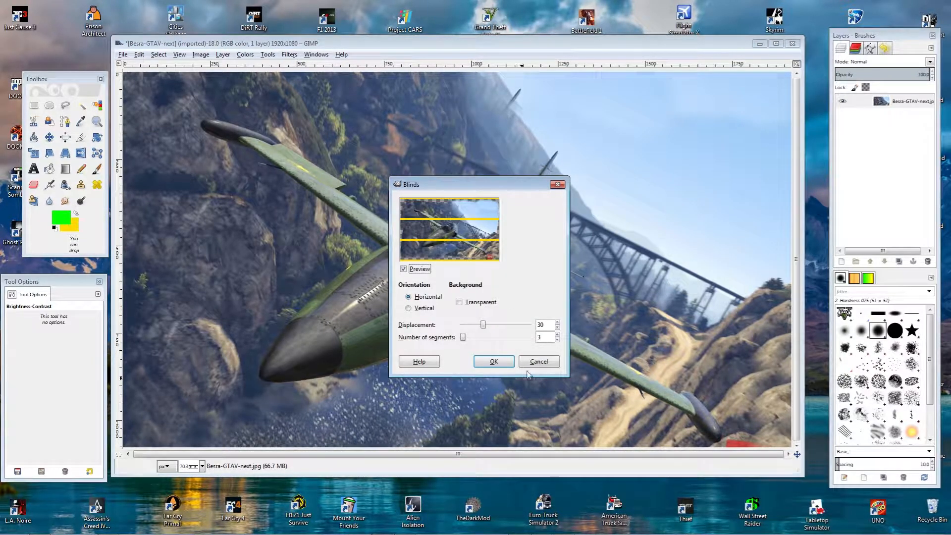
pyautogui.click(550, 363)
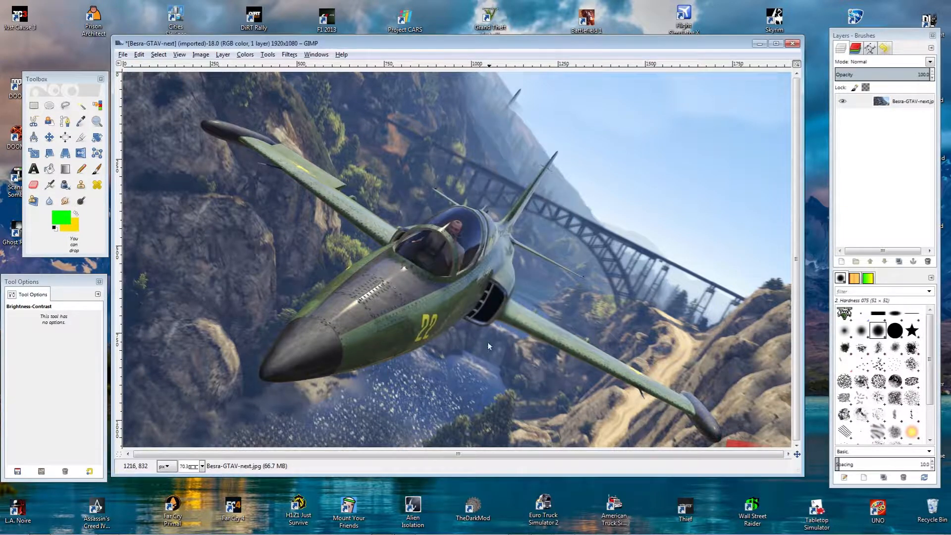
# Try the Engrave distortion on the jet image with a height of 10, and undo it.
pyautogui.click(289, 56)
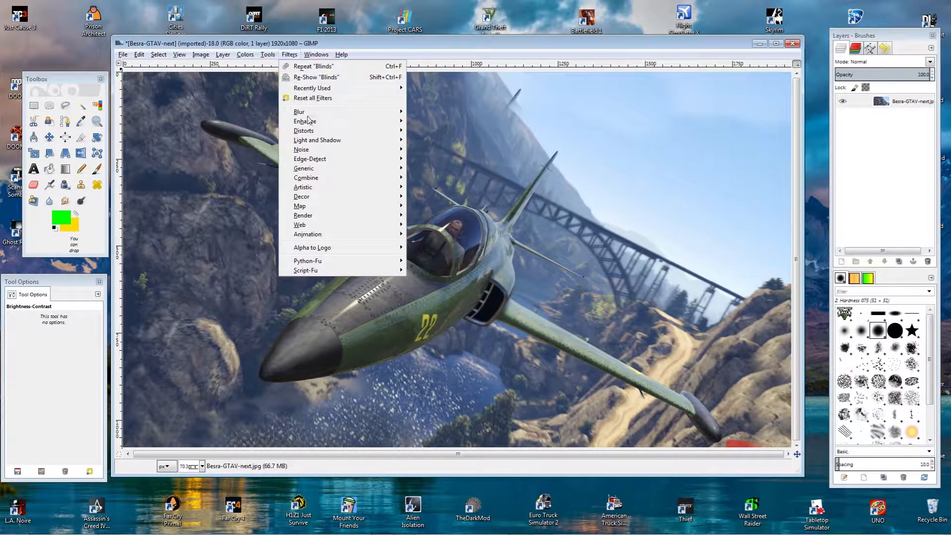
pyautogui.moveTo(378, 143)
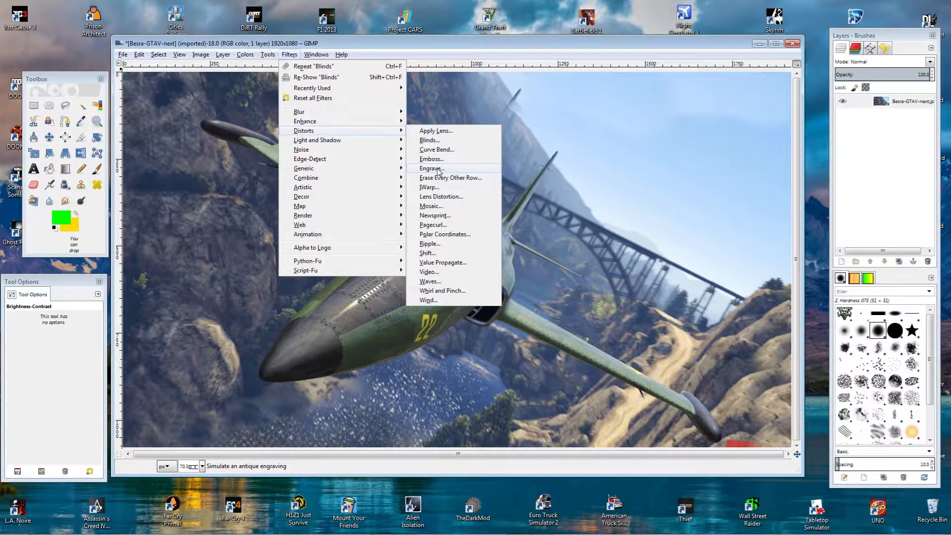
pyautogui.click(431, 169)
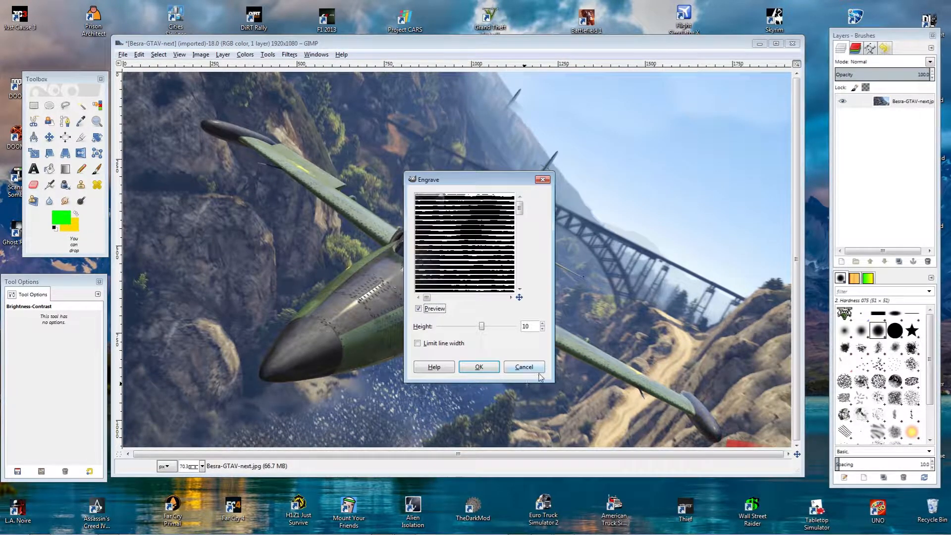
pyautogui.click(479, 367)
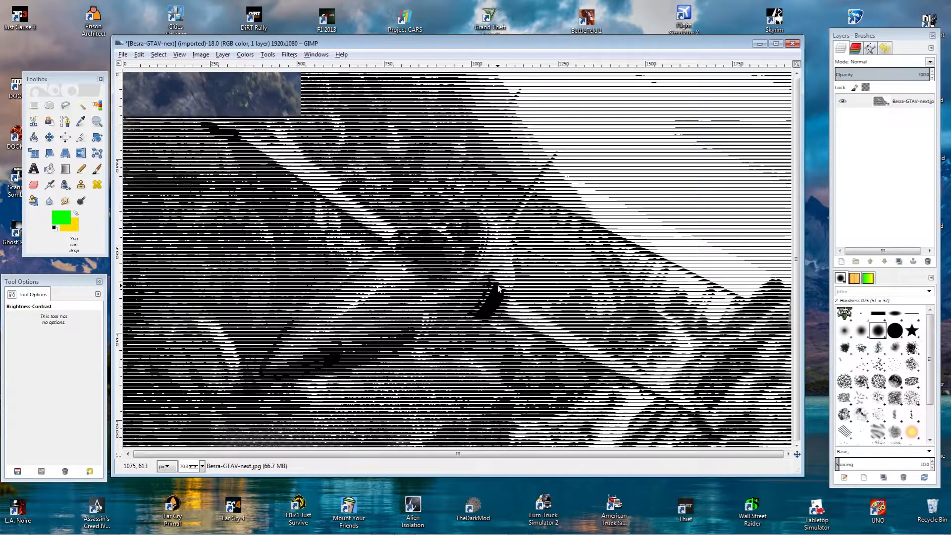
pyautogui.hotkey('ctrl', 'z')
# Try the Emboss distortion on the jet image, and undo it.
pyautogui.click(290, 55)
pyautogui.moveTo(316, 133)
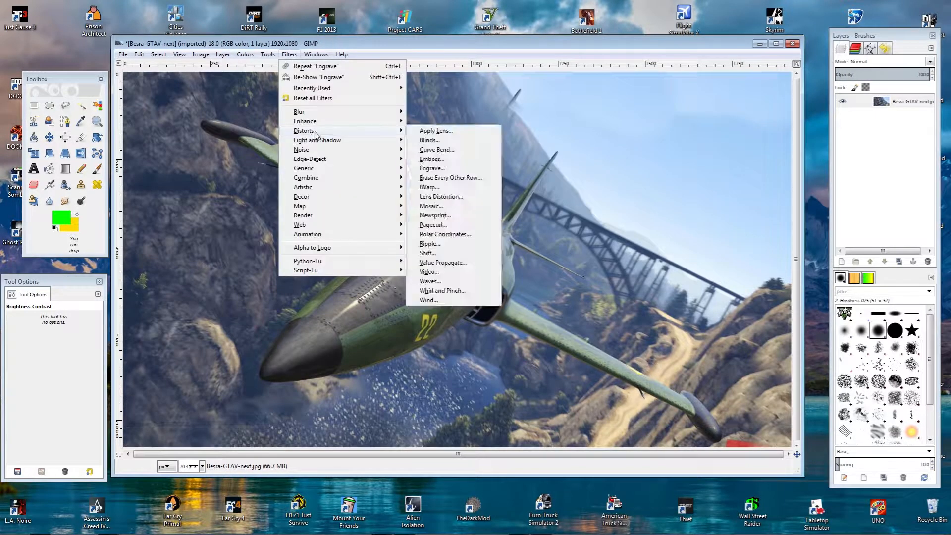
pyautogui.click(444, 159)
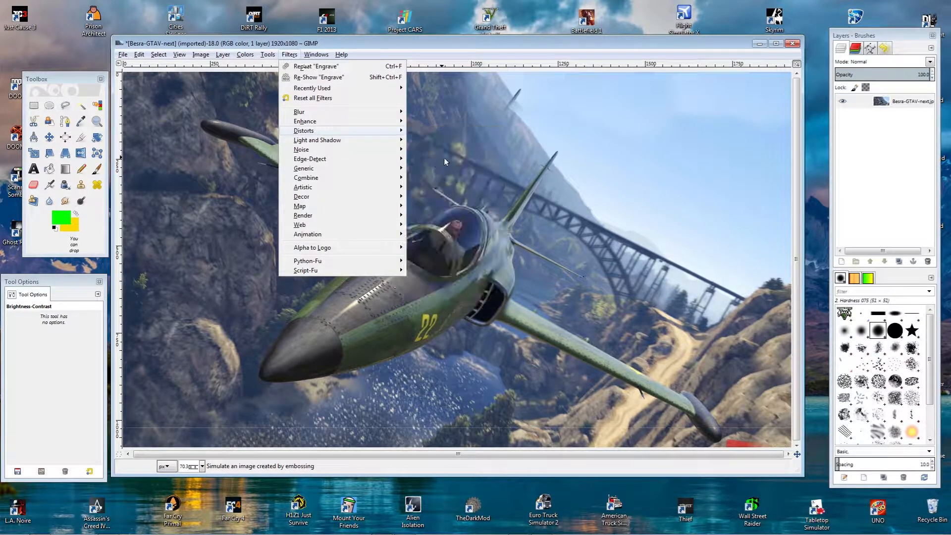
pyautogui.click(478, 391)
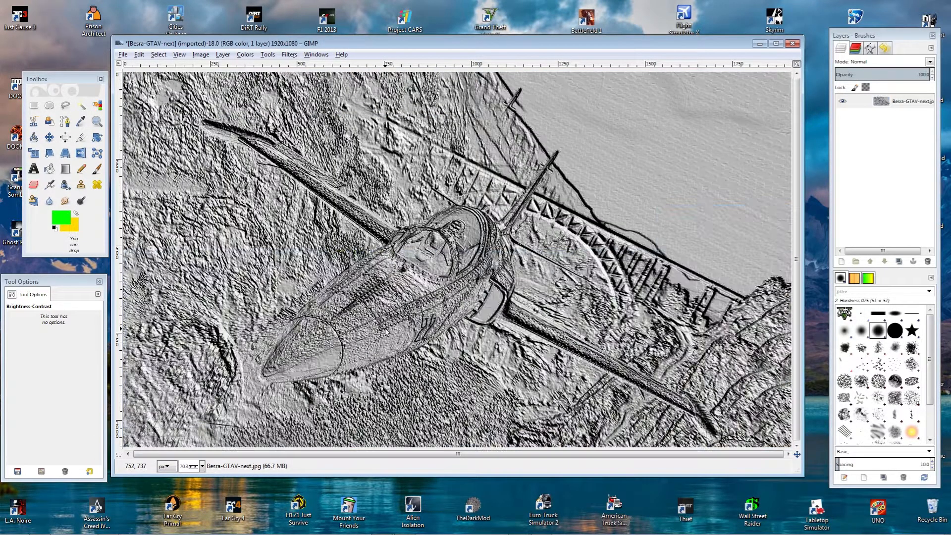
pyautogui.hotkey('ctrl', 'z')
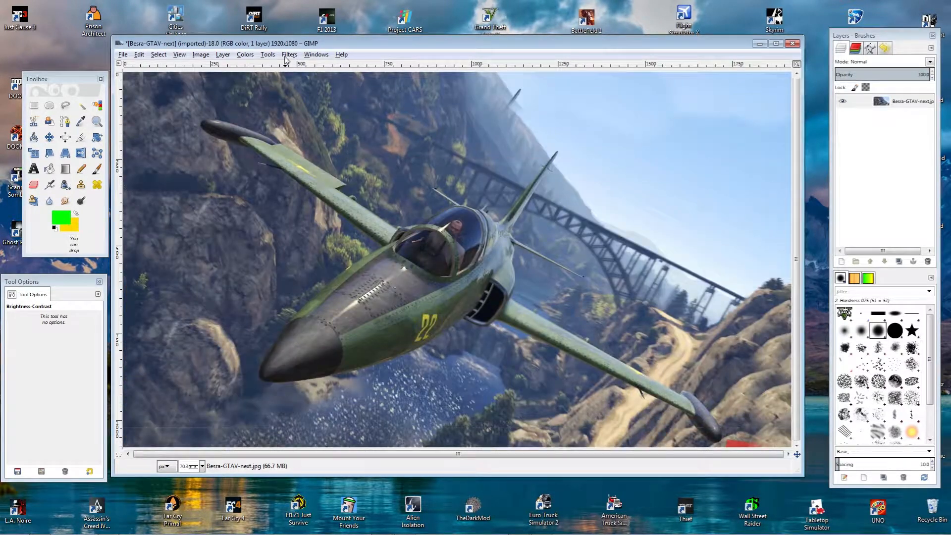
# Try the Polar Coordinates distortion on the jet image with a circle depth of 18.38 percent and offset angle 0.00, and undo it.
pyautogui.click(287, 53)
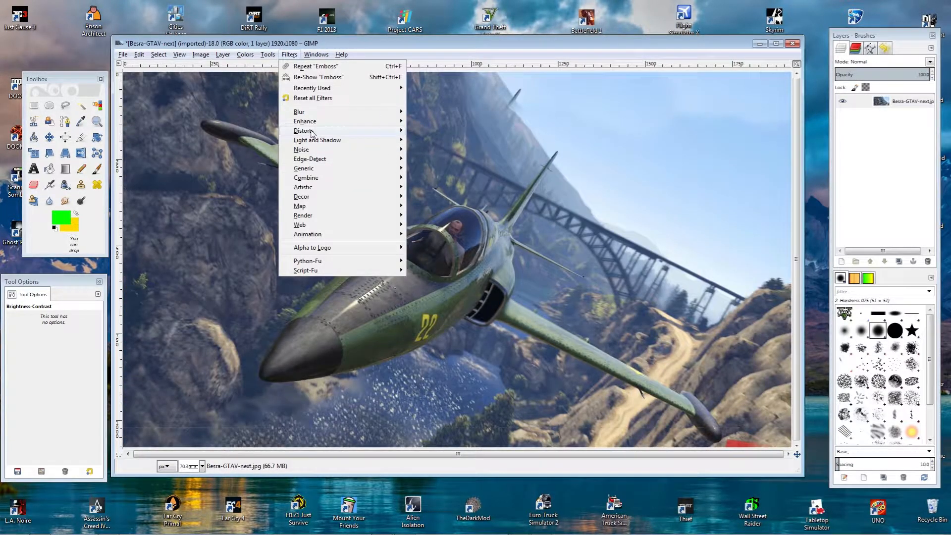
pyautogui.moveTo(313, 131)
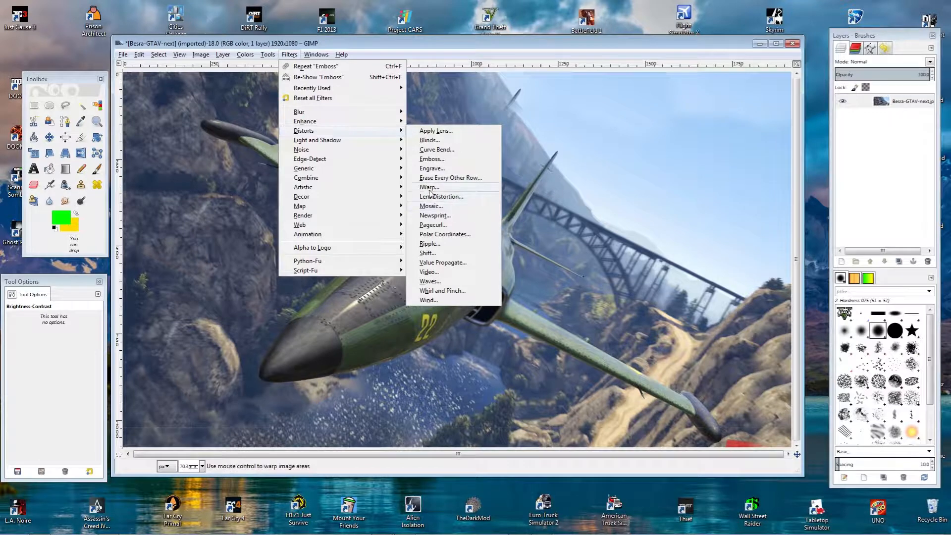
pyautogui.click(444, 234)
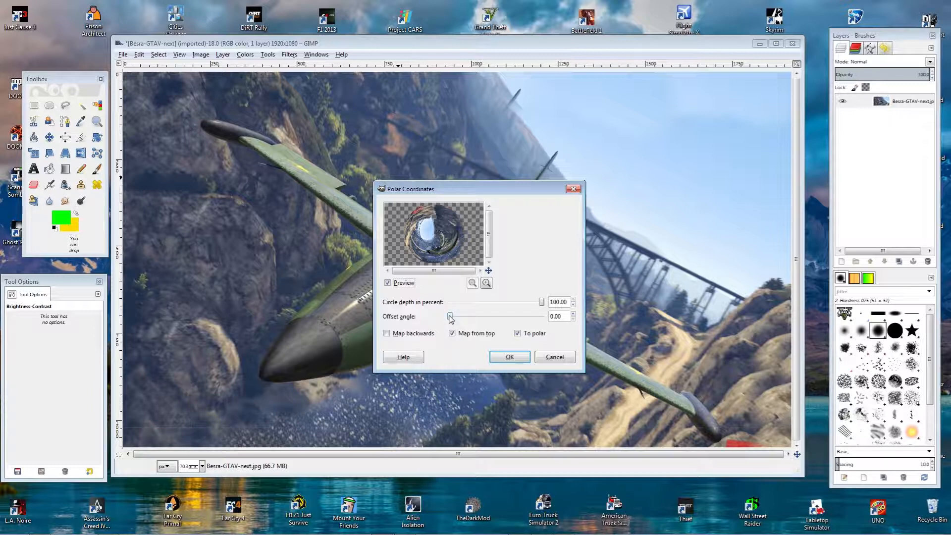
pyautogui.moveTo(450, 317)
pyautogui.mouseDown()
pyautogui.moveTo(529, 318)
pyautogui.moveTo(447, 317)
pyautogui.mouseUp()
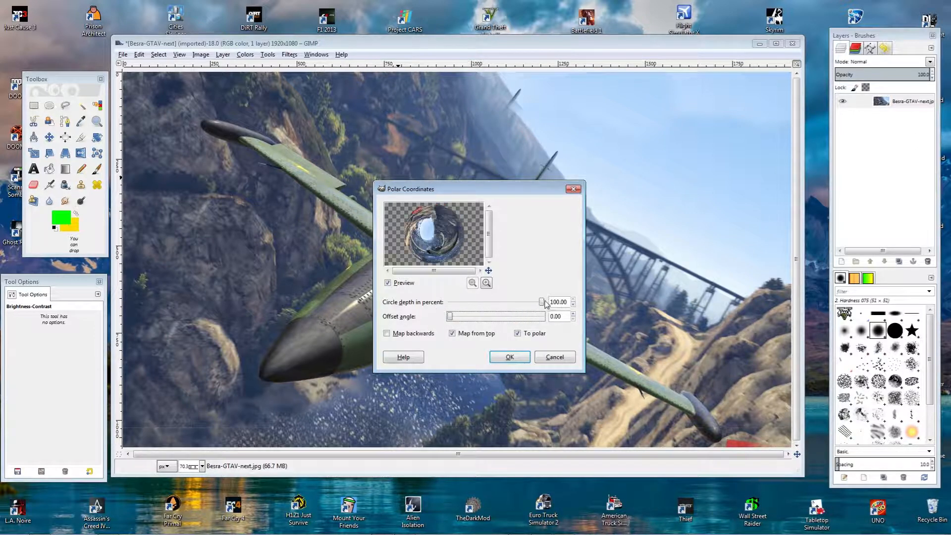
pyautogui.moveTo(544, 301); pyautogui.dragTo(466, 301)
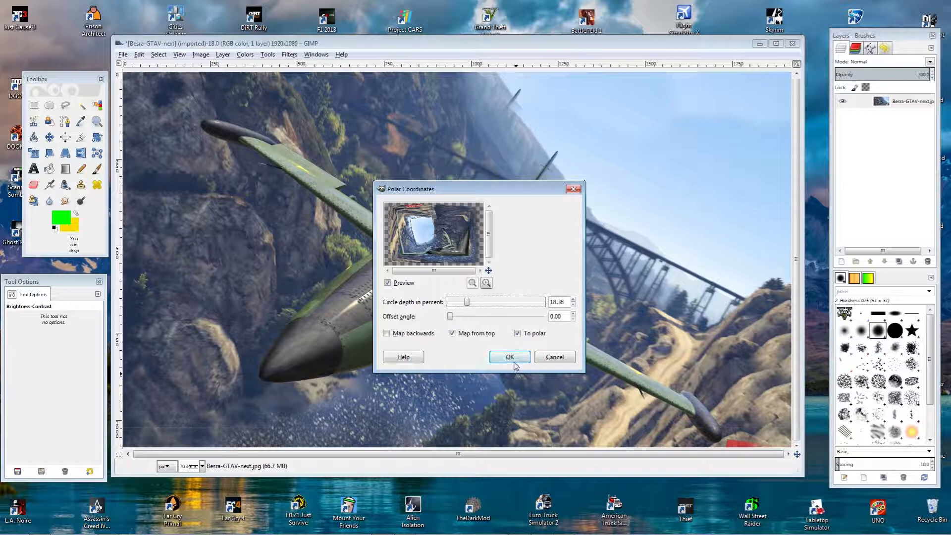
pyautogui.click(509, 357)
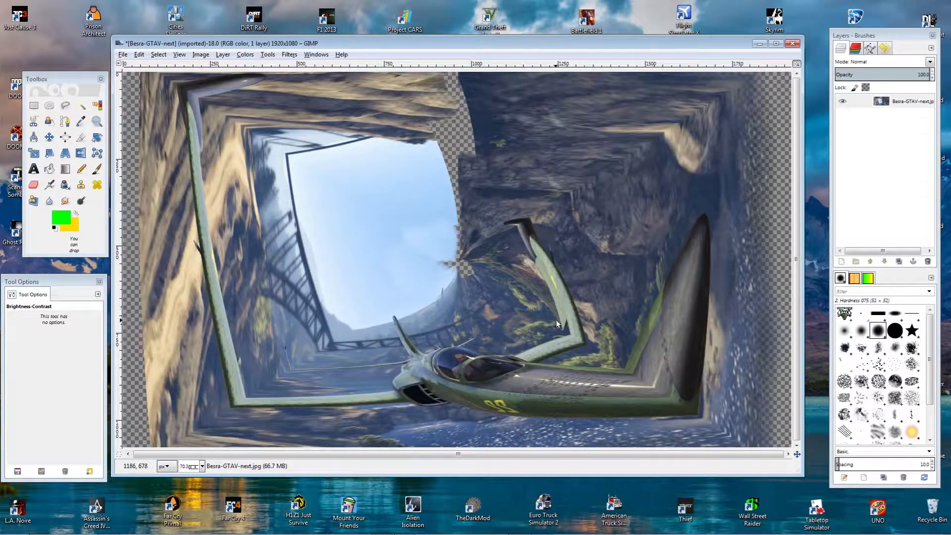
pyautogui.hotkey('ctrl', 'z')
# Try the Pagecurl distortion on the jet image, and undo it.
pyautogui.click(289, 55)
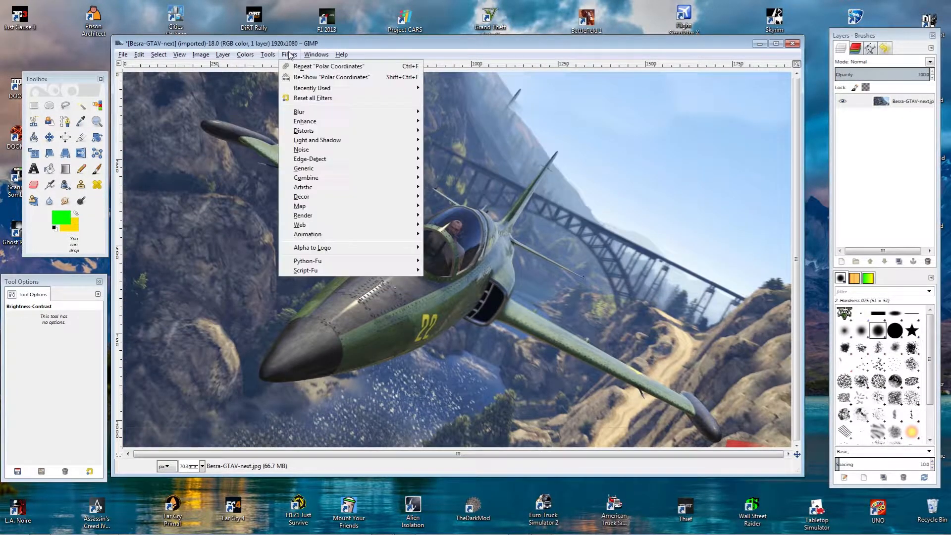
pyautogui.moveTo(308, 133)
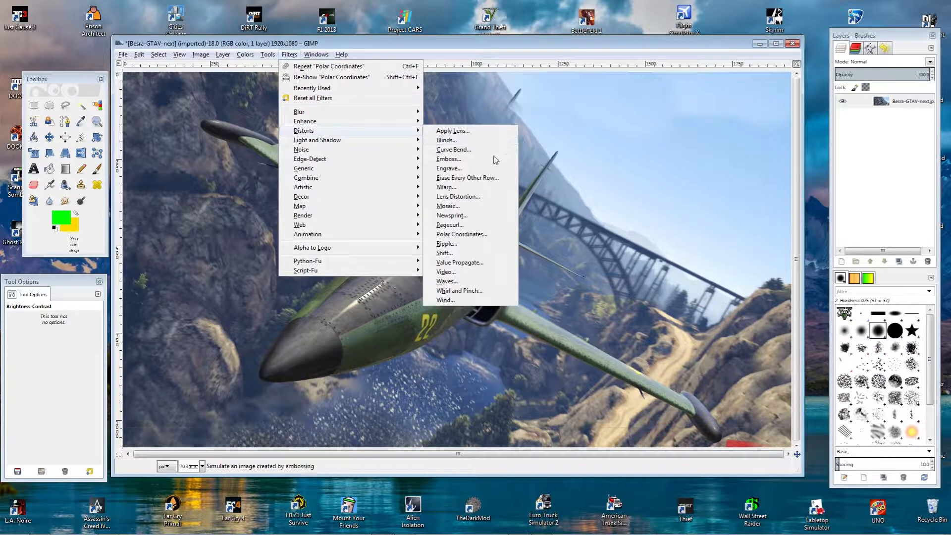
pyautogui.click(452, 226)
pyautogui.click(479, 368)
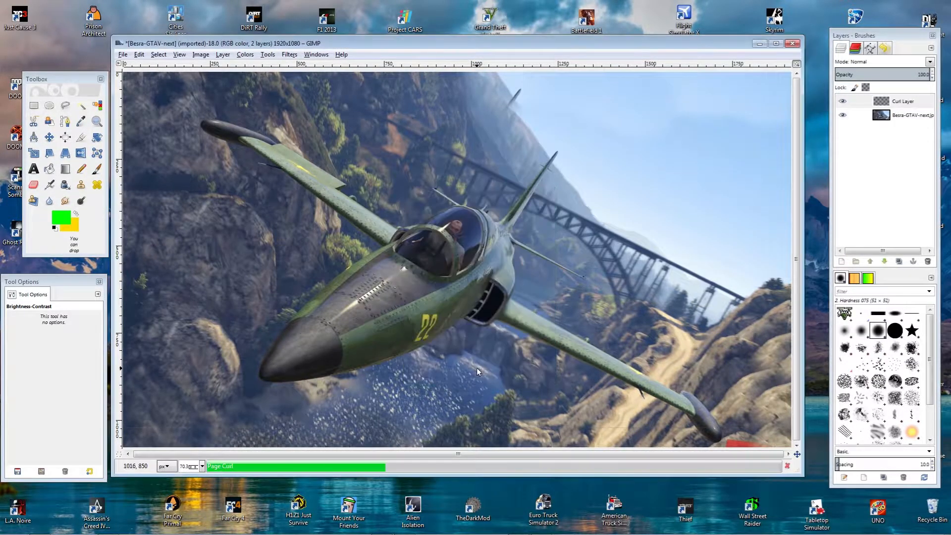
pyautogui.hotkey('ctrl', 'z')
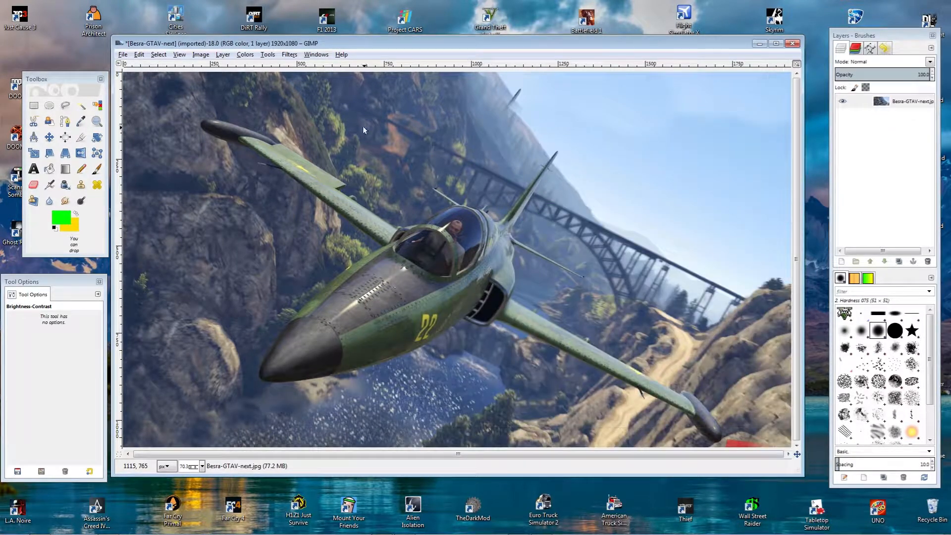
# Try the Waves distortion on the jet image in Smear mode with amplitude 10.00, phase 0.00 and wavelength 10.00, and undo it.
pyautogui.click(291, 55)
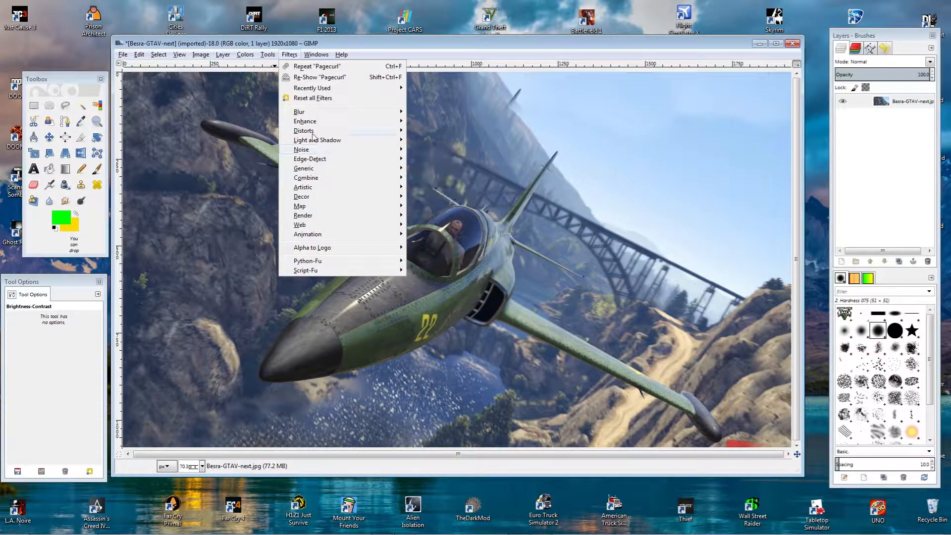
pyautogui.moveTo(310, 134)
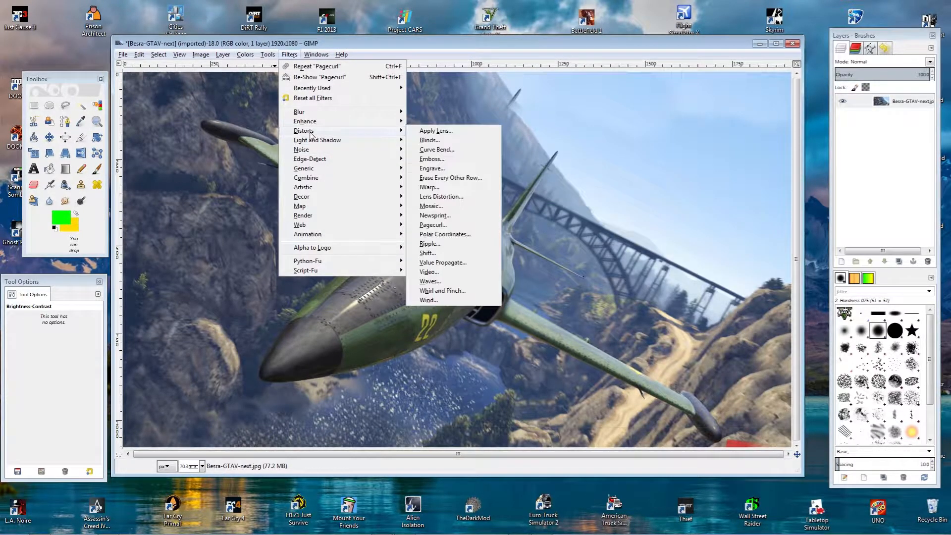
pyautogui.click(438, 284)
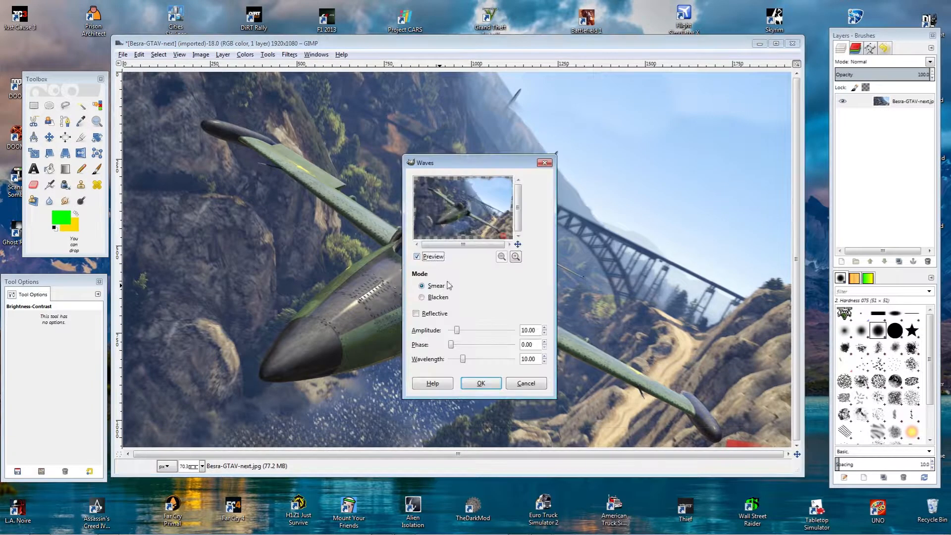
pyautogui.click(482, 383)
pyautogui.hotkey('ctrl', 'z')
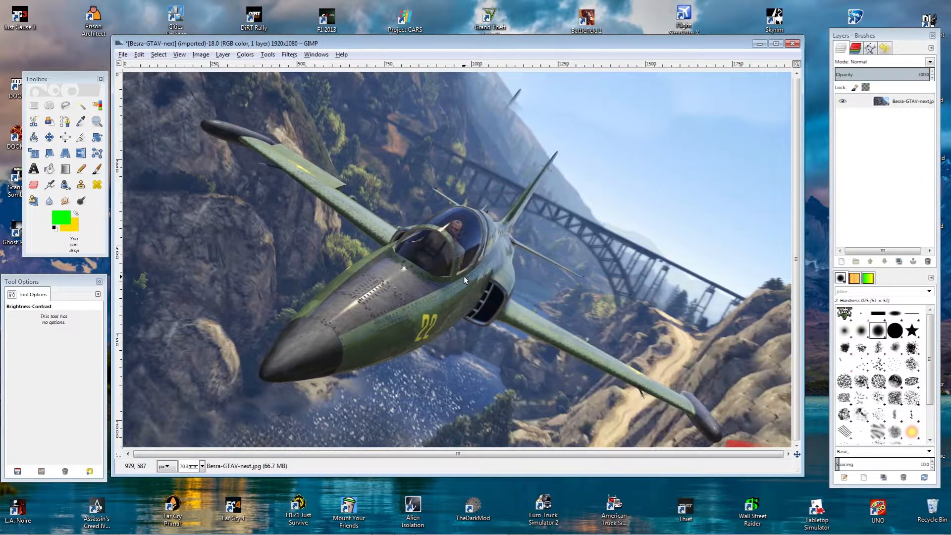
# Try the artistic Oilify filter on the jet image, and undo it.
pyautogui.click(286, 56)
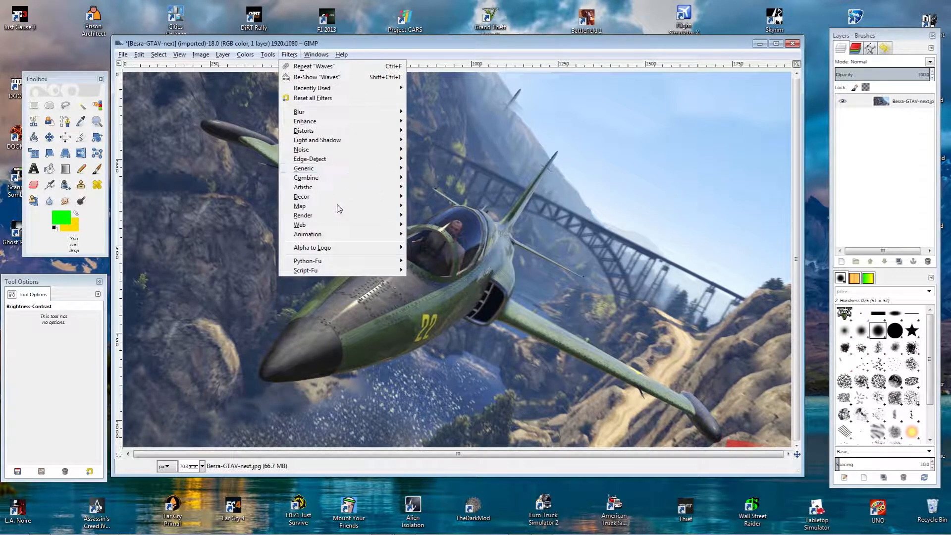
pyautogui.moveTo(308, 190)
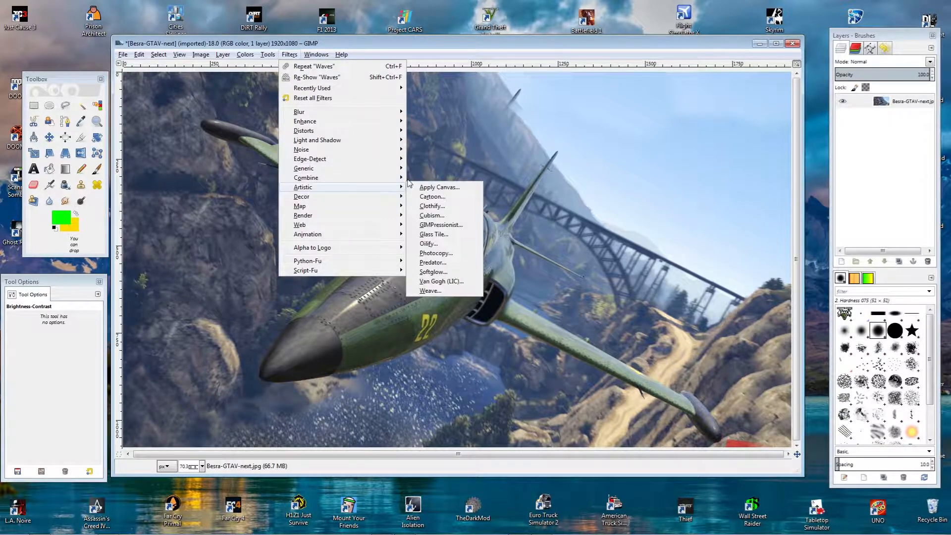
pyautogui.click(429, 244)
pyautogui.click(479, 399)
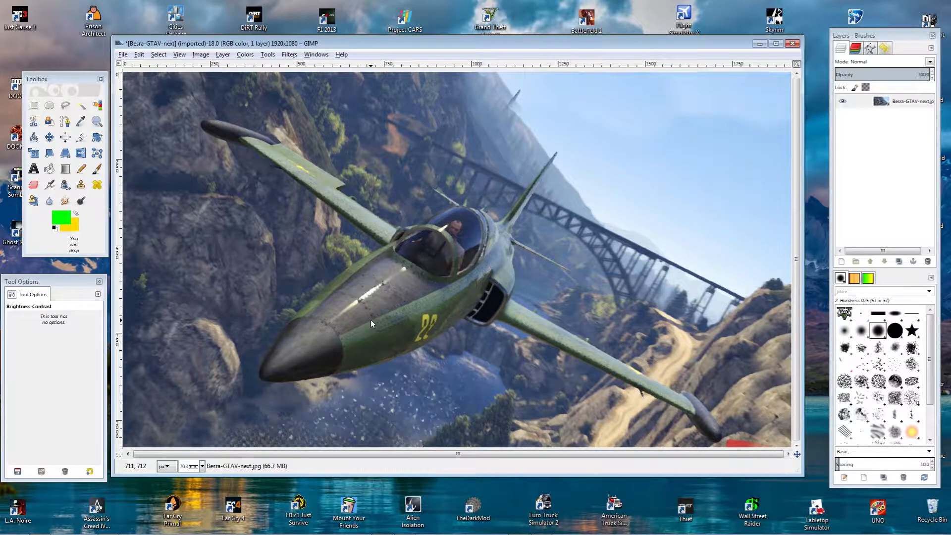
pyautogui.hotkey('ctrl', 'z')
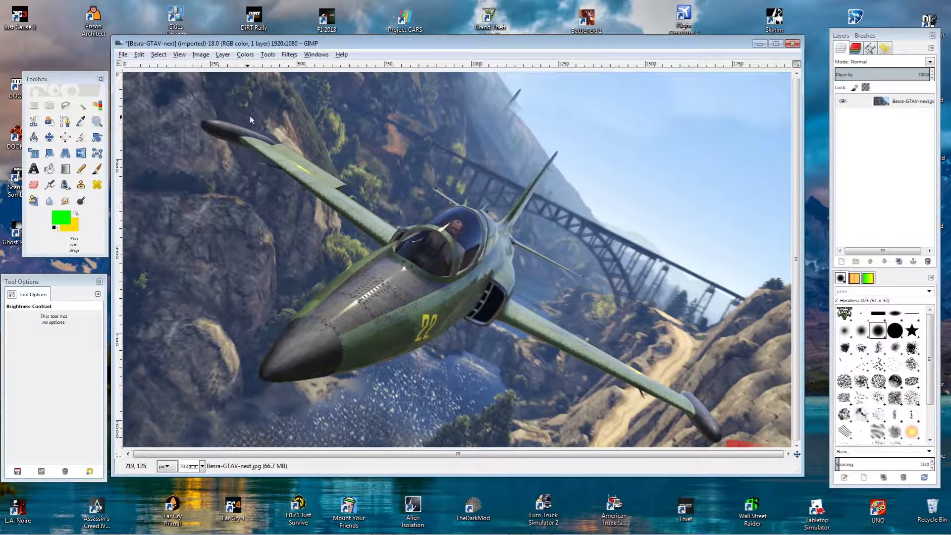
pyautogui.click(286, 55)
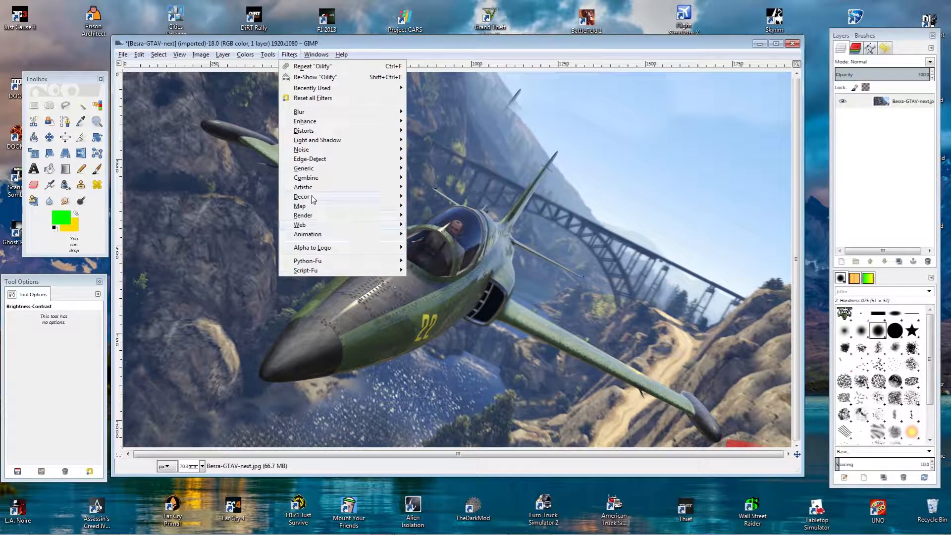
pyautogui.moveTo(302, 198)
pyautogui.moveTo(317, 207)
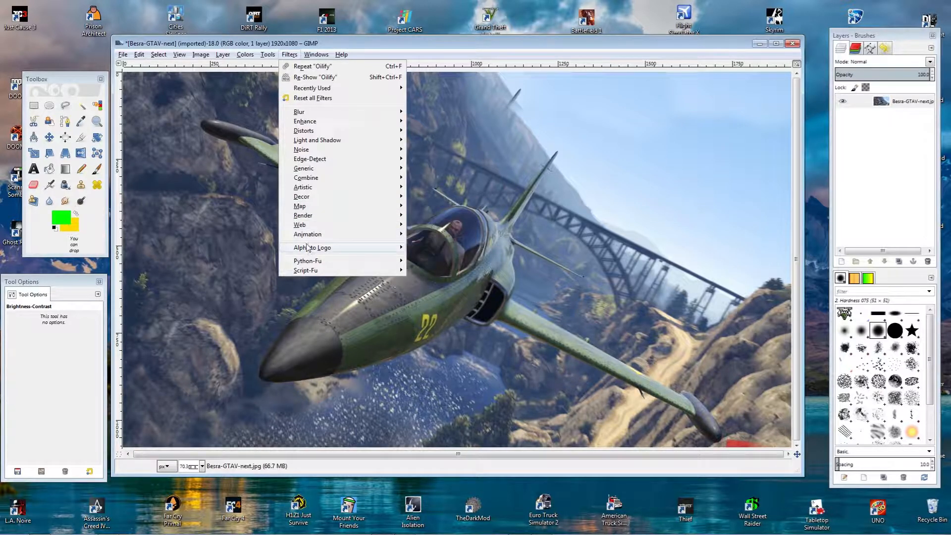
pyautogui.moveTo(321, 238)
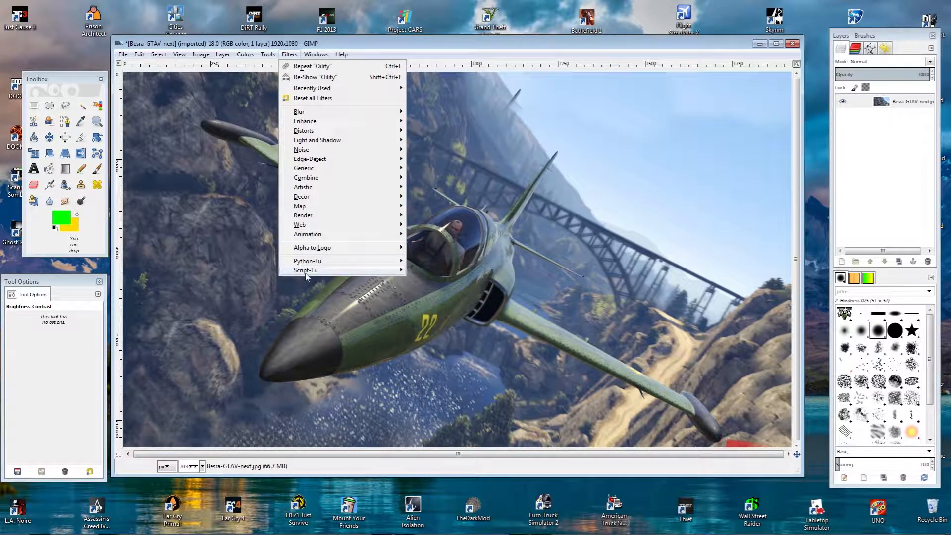
pyautogui.moveTo(306, 276)
pyautogui.moveTo(355, 263)
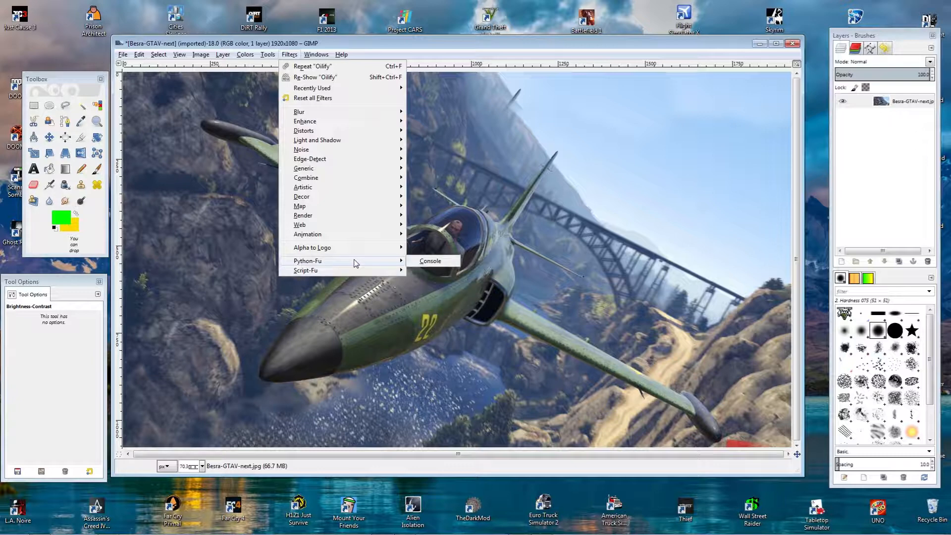
pyautogui.click(303, 37)
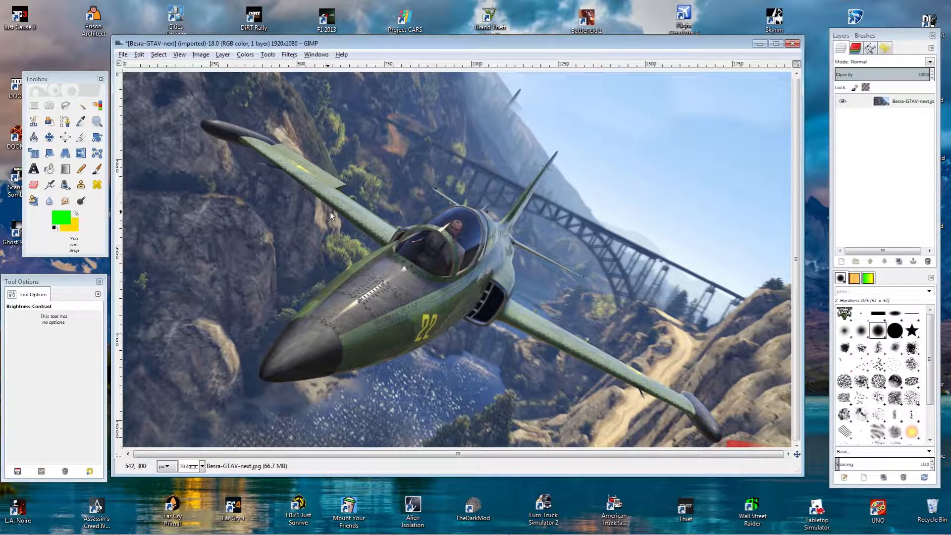
# Erase the landscape below and in front of the jet and along the image's outer edges with the Eraser, using the Hardness 075 brush at size 270.23.
pyautogui.click(34, 184)
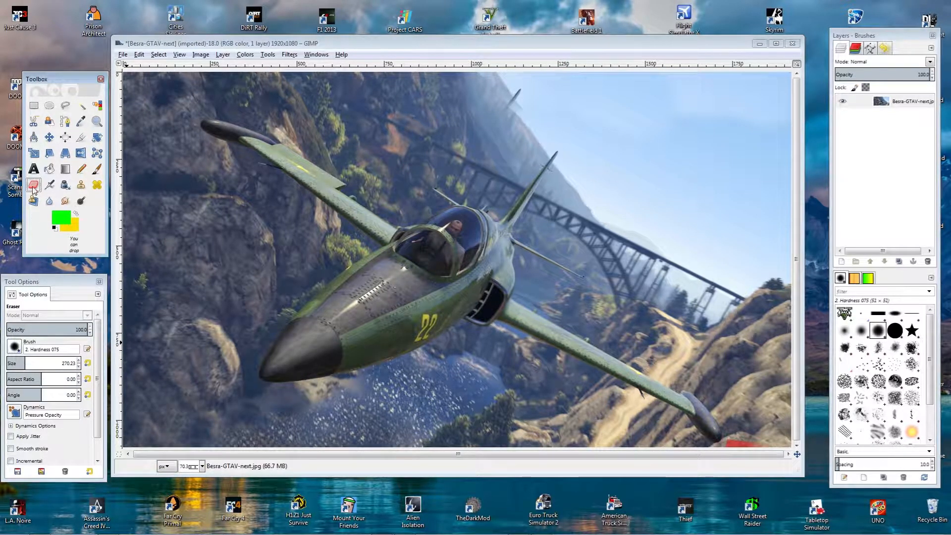
pyautogui.moveTo(484, 385)
pyautogui.mouseDown()
pyautogui.moveTo(421, 420)
pyautogui.moveTo(274, 439)
pyautogui.moveTo(206, 430)
pyautogui.moveTo(155, 404)
pyautogui.moveTo(143, 376)
pyautogui.moveTo(132, 436)
pyautogui.moveTo(526, 473)
pyautogui.moveTo(487, 458)
pyautogui.moveTo(525, 438)
pyautogui.moveTo(612, 439)
pyautogui.moveTo(476, 376)
pyautogui.moveTo(336, 432)
pyautogui.moveTo(222, 427)
pyautogui.moveTo(178, 398)
pyautogui.moveTo(184, 341)
pyautogui.moveTo(204, 307)
pyautogui.moveTo(177, 382)
pyautogui.moveTo(205, 381)
pyautogui.moveTo(239, 290)
pyautogui.moveTo(305, 243)
pyautogui.moveTo(211, 194)
pyautogui.moveTo(178, 311)
pyautogui.moveTo(138, 233)
pyautogui.moveTo(140, 148)
pyautogui.moveTo(79, 230)
pyautogui.mouseUp()
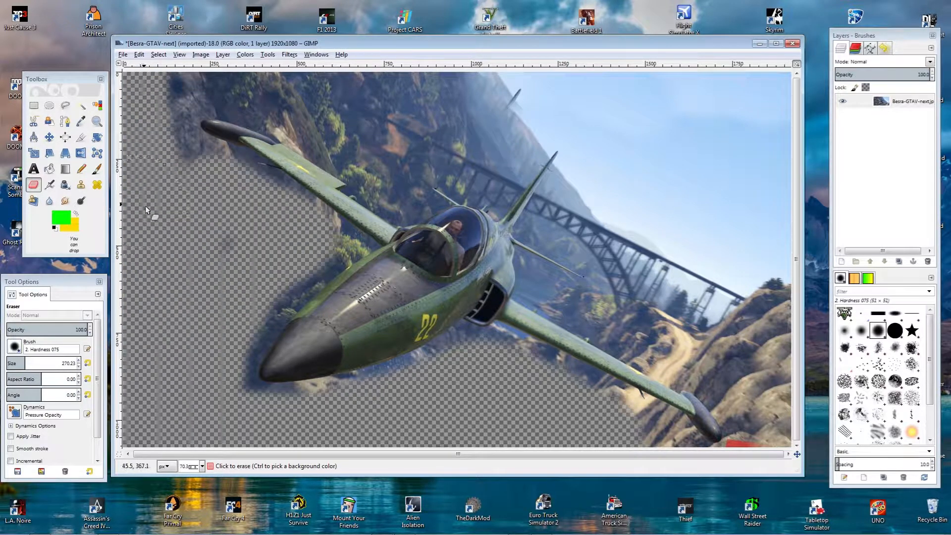
pyautogui.moveTo(163, 151)
pyautogui.mouseDown()
pyautogui.moveTo(146, 64)
pyautogui.moveTo(240, 74)
pyautogui.moveTo(670, 77)
pyautogui.moveTo(784, 90)
pyautogui.moveTo(779, 435)
pyautogui.moveTo(761, 465)
pyautogui.moveTo(750, 445)
pyautogui.moveTo(757, 381)
pyautogui.mouseUp()
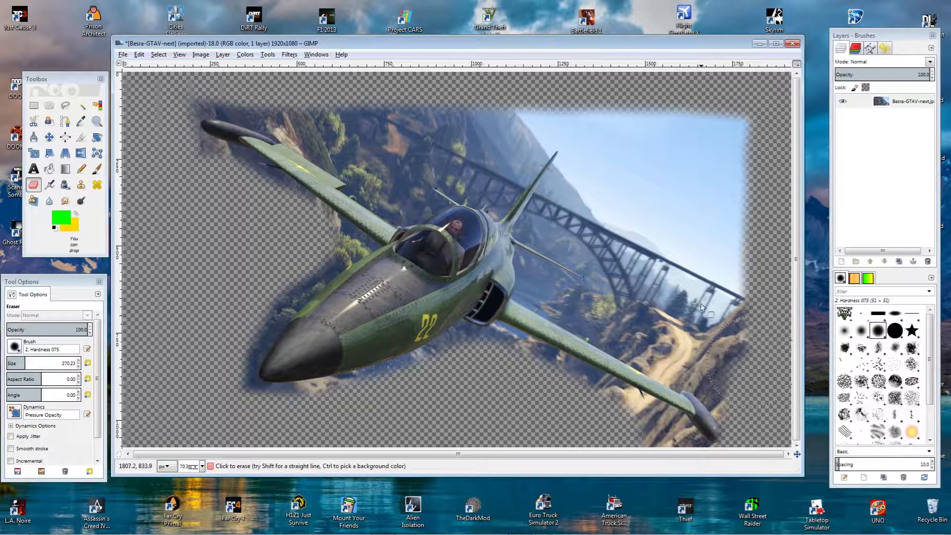
# Erase most of the landscape around the jet with the Eraser, using the Hardness 100 brush at size 270.23.
pyautogui.click(895, 332)
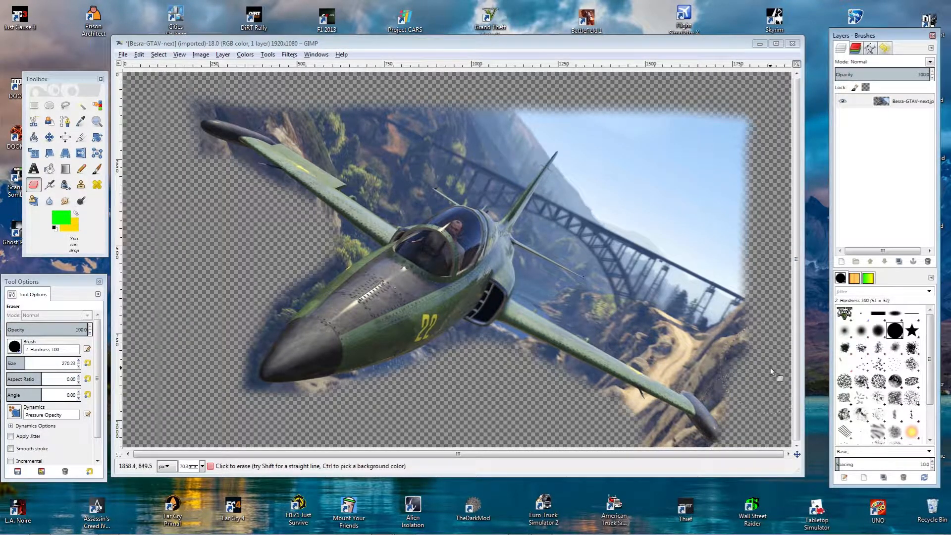
pyautogui.moveTo(754, 394)
pyautogui.mouseDown()
pyautogui.moveTo(714, 356)
pyautogui.moveTo(554, 285)
pyautogui.moveTo(558, 231)
pyautogui.moveTo(597, 155)
pyautogui.moveTo(570, 133)
pyautogui.moveTo(525, 160)
pyautogui.moveTo(513, 187)
pyautogui.moveTo(460, 163)
pyautogui.moveTo(391, 191)
pyautogui.moveTo(338, 136)
pyautogui.moveTo(221, 90)
pyautogui.moveTo(196, 151)
pyautogui.moveTo(242, 176)
pyautogui.moveTo(272, 231)
pyautogui.moveTo(315, 243)
pyautogui.moveTo(230, 319)
pyautogui.moveTo(237, 328)
pyautogui.moveTo(237, 321)
pyautogui.moveTo(223, 364)
pyautogui.moveTo(240, 402)
pyautogui.moveTo(325, 422)
pyautogui.moveTo(507, 399)
pyautogui.mouseUp()
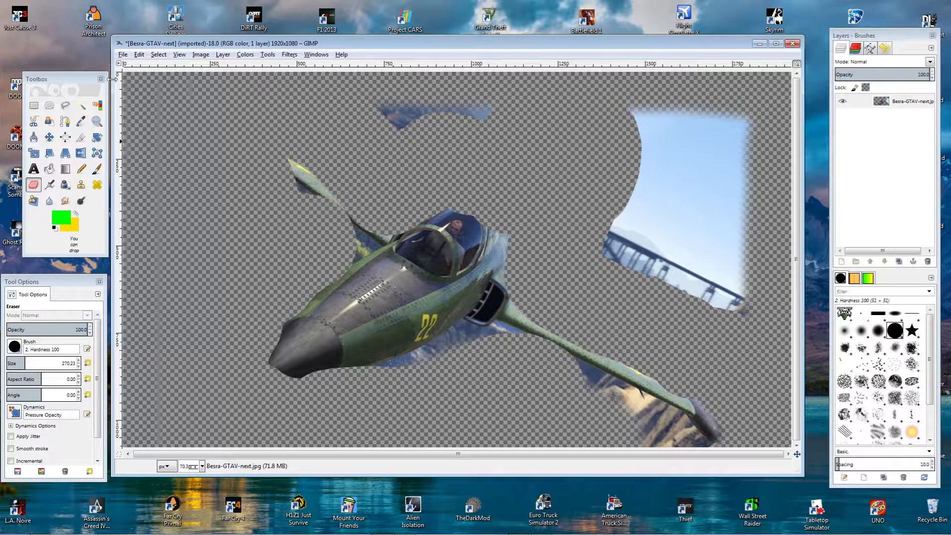
# Open Dog transparent.xcf from the GTA V folder and place its window over the jet image.
pyautogui.click(123, 54)
pyautogui.click(136, 90)
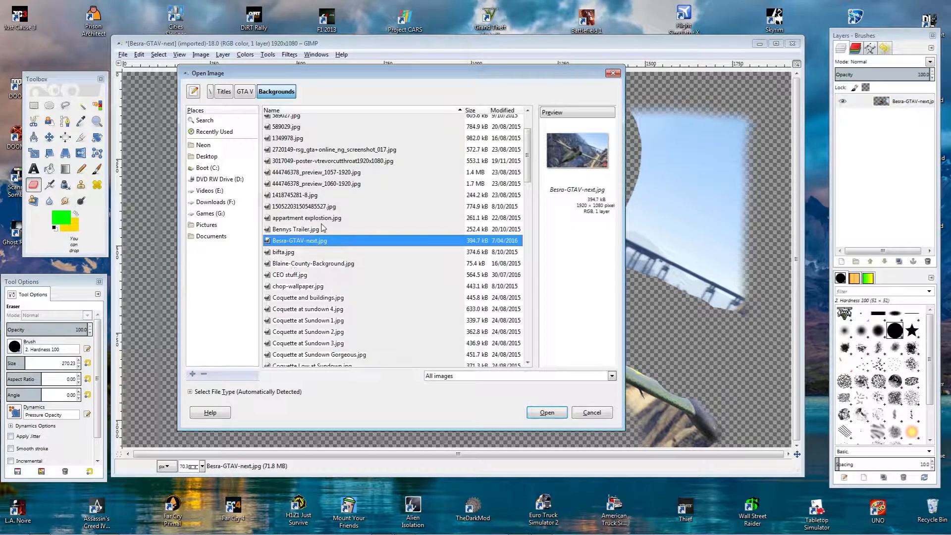
pyautogui.click(293, 150)
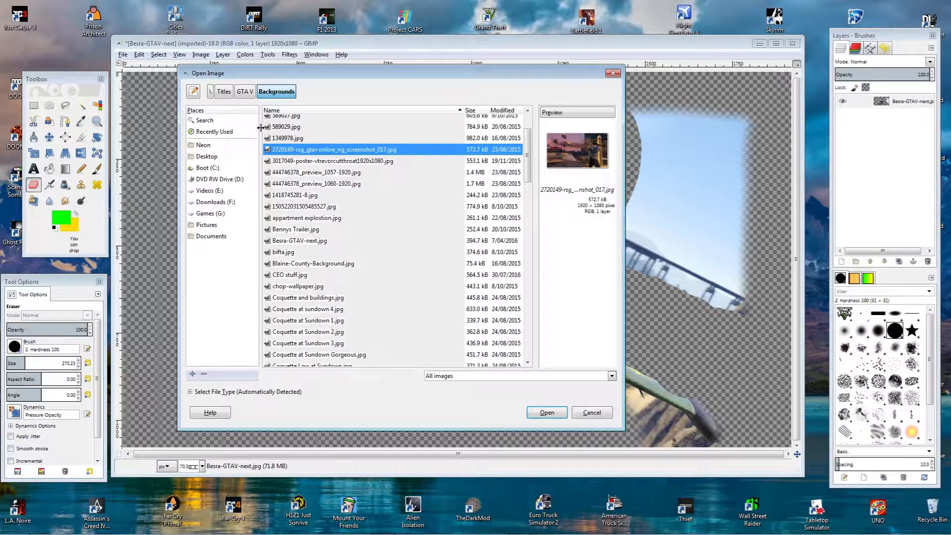
pyautogui.click(241, 93)
pyautogui.click(297, 155)
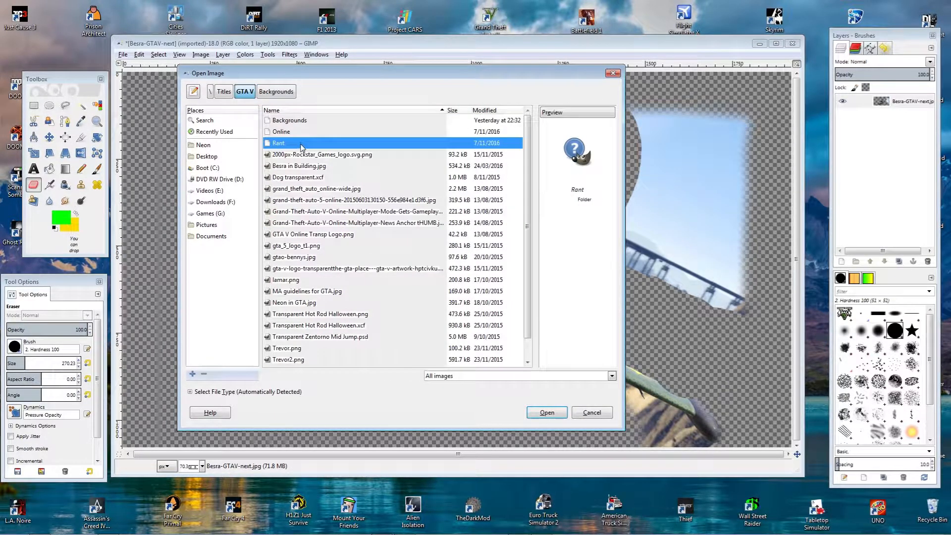
pyautogui.press('Down')
pyautogui.press('Down')
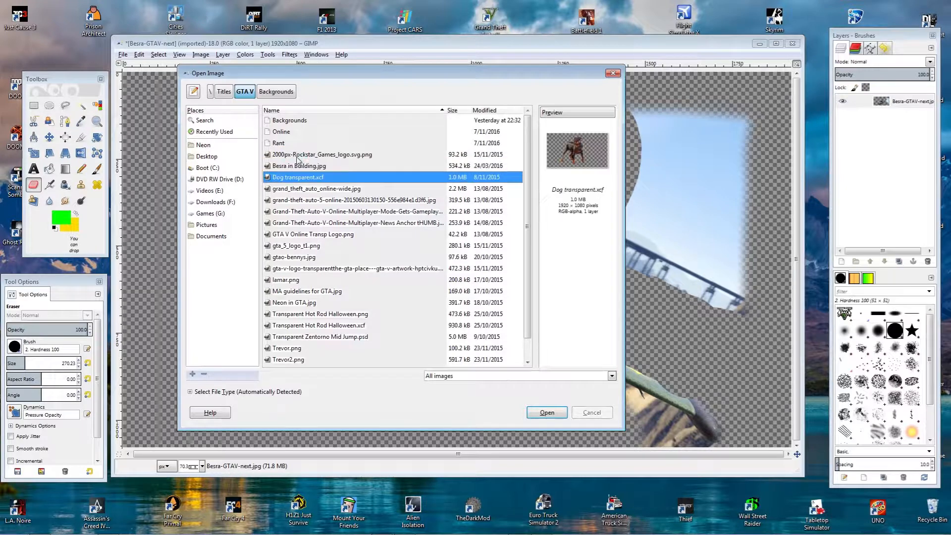
pyautogui.click(543, 411)
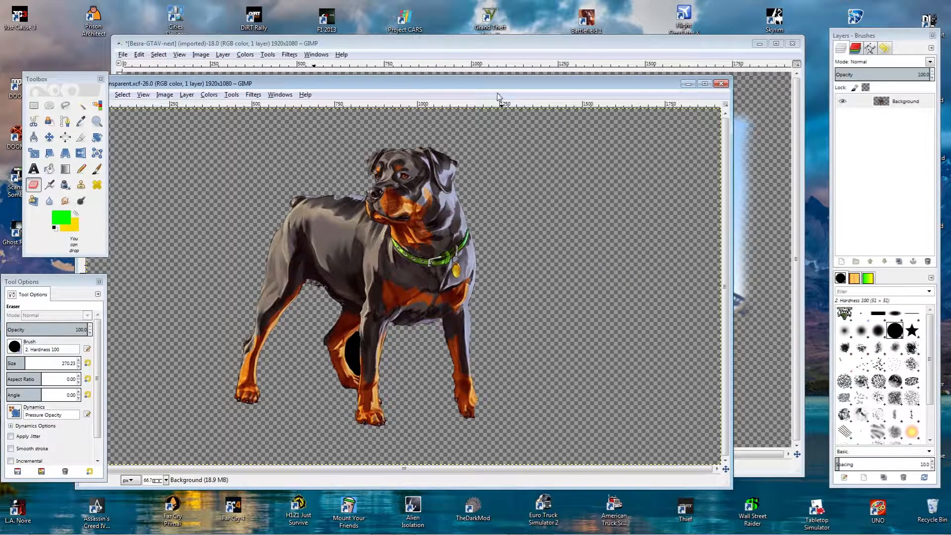
pyautogui.moveTo(493, 82); pyautogui.dragTo(561, 54)
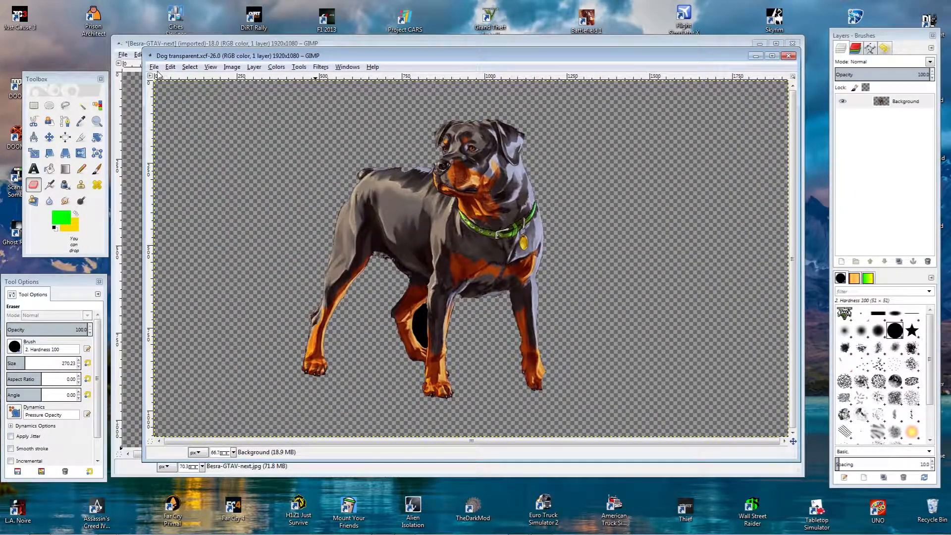
# Switch to Windows Explorer, browse the GTA V Backgrounds folder under Titles on the Videos drive, and close it and the dog image.
pyautogui.click(542, 528)
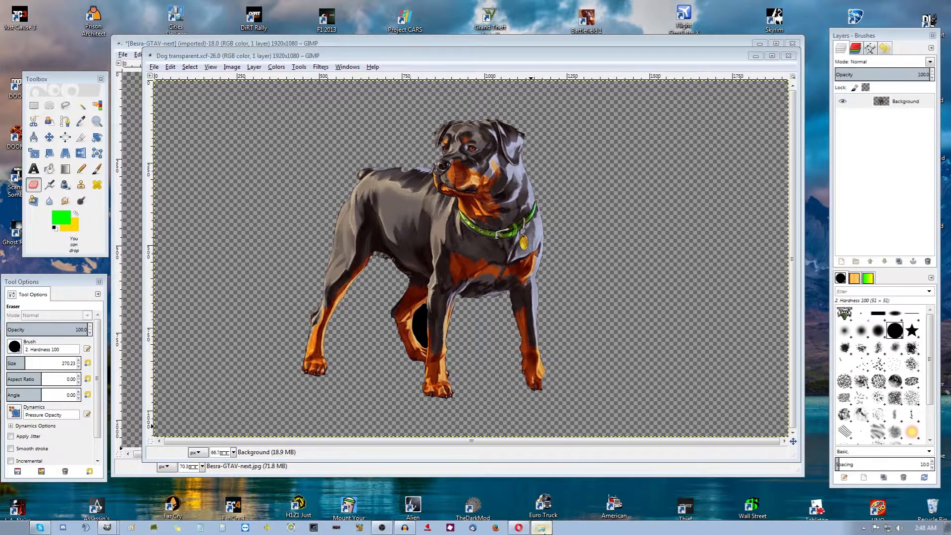
pyautogui.click(281, 118)
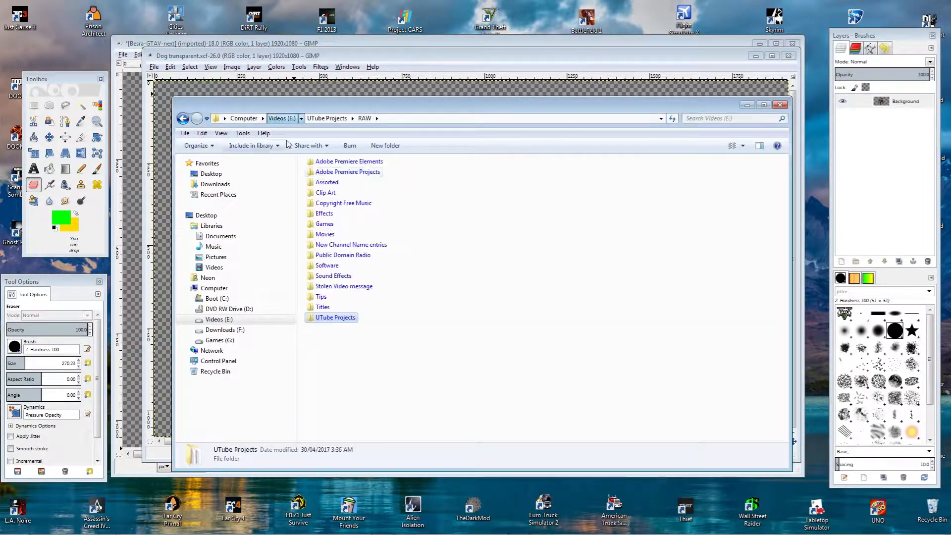
pyautogui.doubleClick(322, 307)
pyautogui.doubleClick(331, 161)
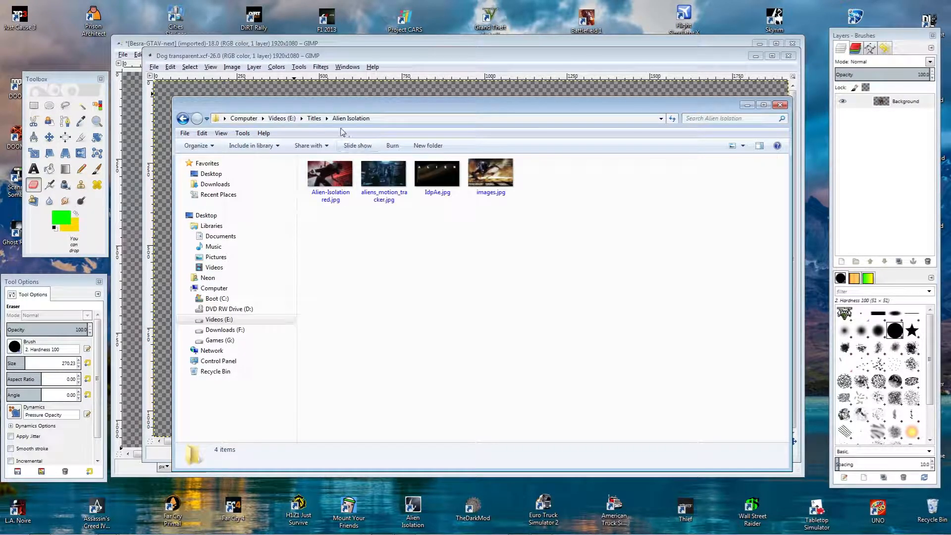
pyautogui.click(314, 118)
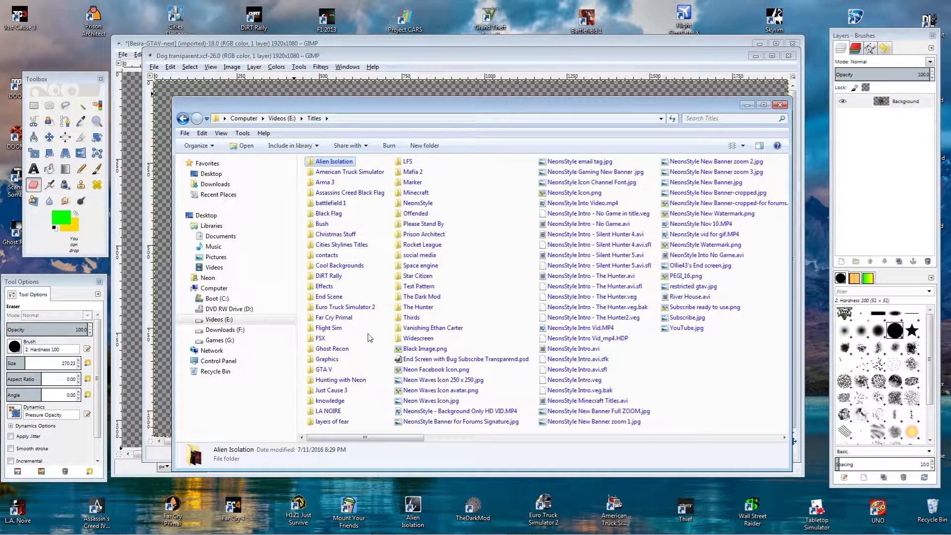
pyautogui.doubleClick(323, 369)
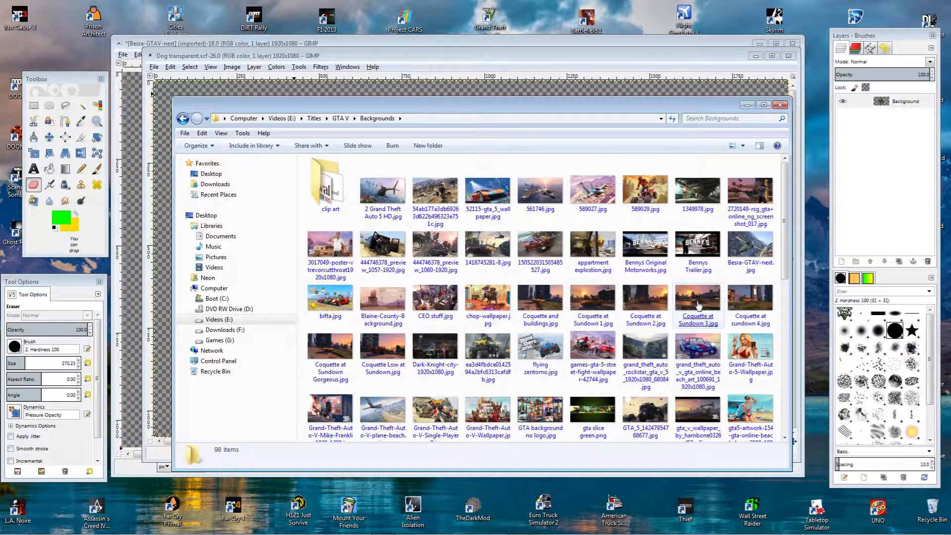
pyautogui.moveTo(785, 221)
pyautogui.mouseDown()
pyautogui.moveTo(807, 382)
pyautogui.moveTo(794, 223)
pyautogui.mouseUp()
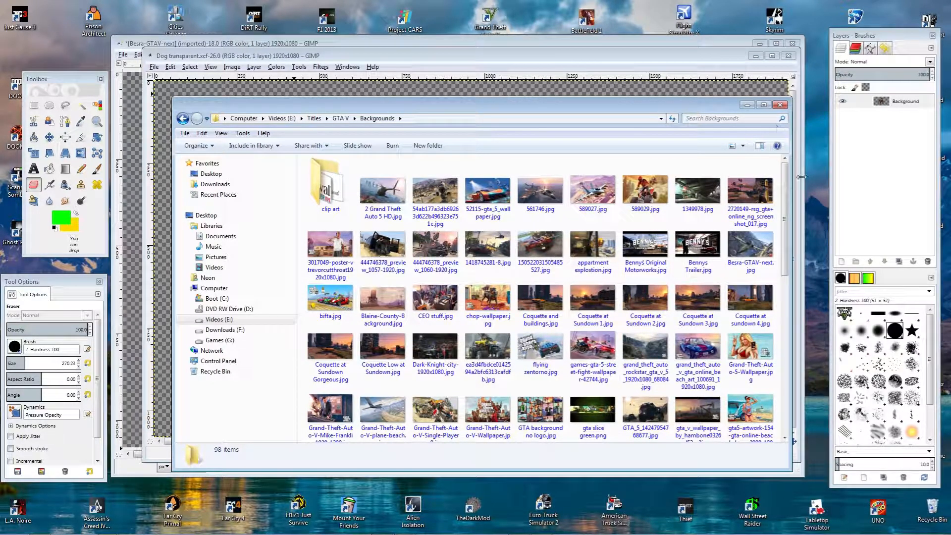
pyautogui.click(782, 105)
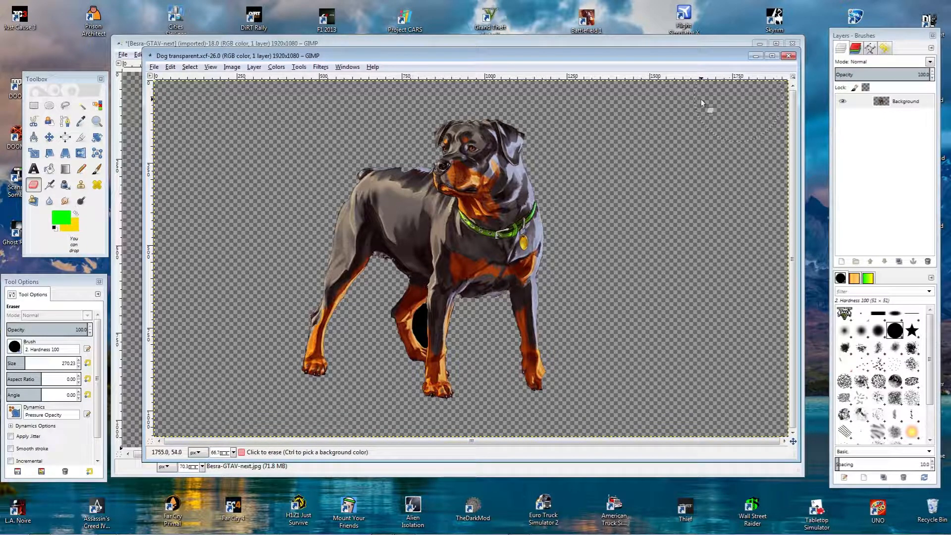
pyautogui.click(790, 57)
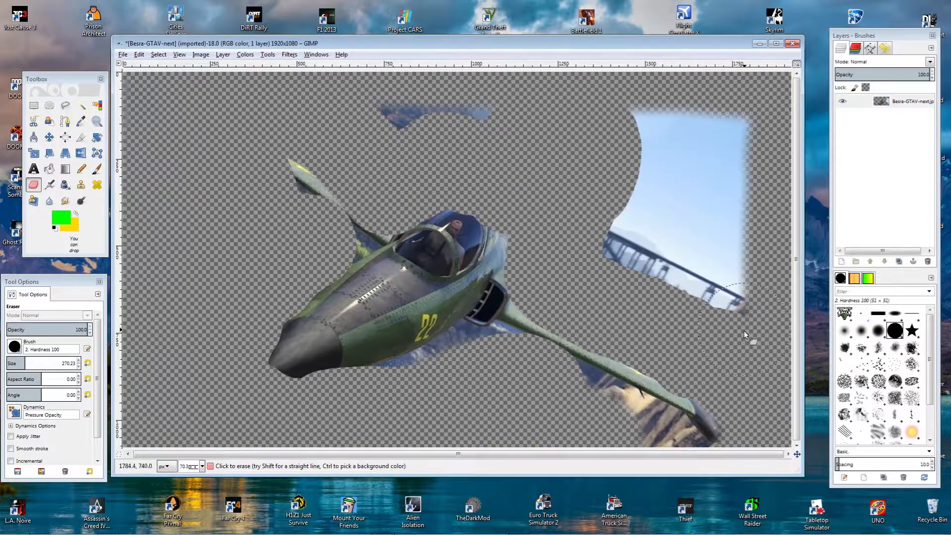
# Erase both wings, the leftover sky and bridge, and the remaining scraps around the jet's fuselage with the Hardness 100 Eraser.
pyautogui.moveTo(642, 391)
pyautogui.mouseDown()
pyautogui.moveTo(675, 412)
pyautogui.moveTo(608, 373)
pyautogui.mouseUp()
pyautogui.moveTo(557, 270); pyautogui.dragTo(510, 348)
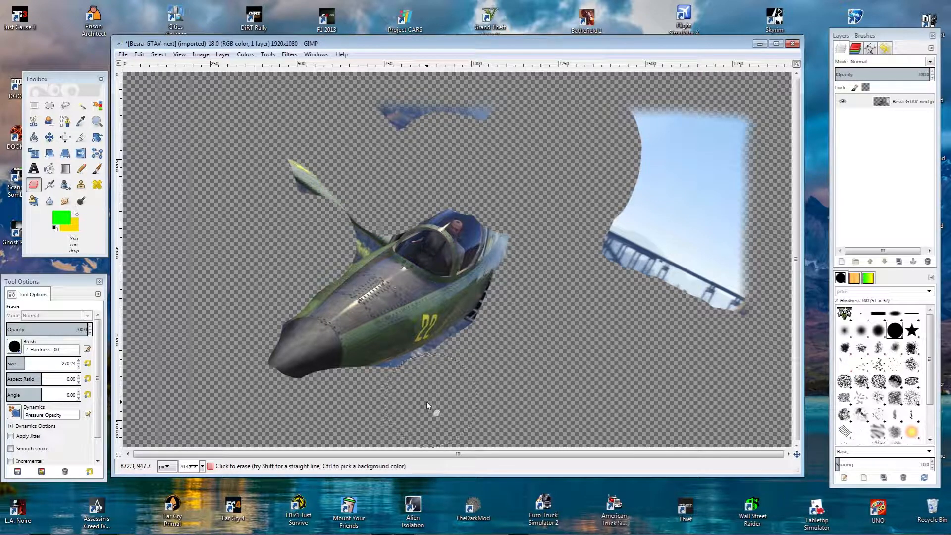
pyautogui.moveTo(593, 328)
pyautogui.mouseDown()
pyautogui.moveTo(627, 300)
pyautogui.moveTo(744, 294)
pyautogui.moveTo(761, 151)
pyautogui.moveTo(731, 185)
pyautogui.moveTo(610, 239)
pyautogui.mouseUp()
pyautogui.moveTo(567, 117)
pyautogui.mouseDown()
pyautogui.moveTo(395, 95)
pyautogui.moveTo(349, 65)
pyautogui.moveTo(313, 181)
pyautogui.mouseUp()
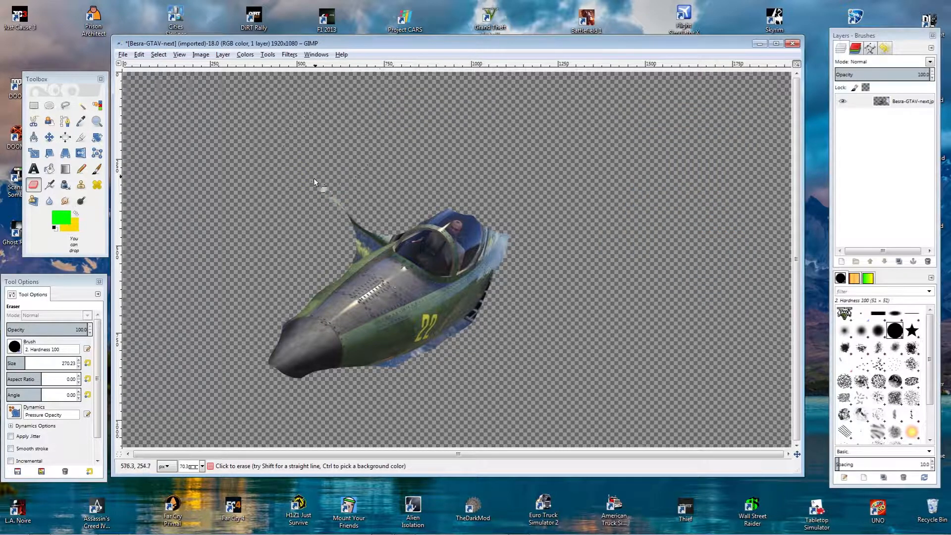
pyautogui.moveTo(398, 160)
pyautogui.mouseDown()
pyautogui.moveTo(376, 187)
pyautogui.moveTo(397, 196)
pyautogui.moveTo(365, 213)
pyautogui.mouseUp()
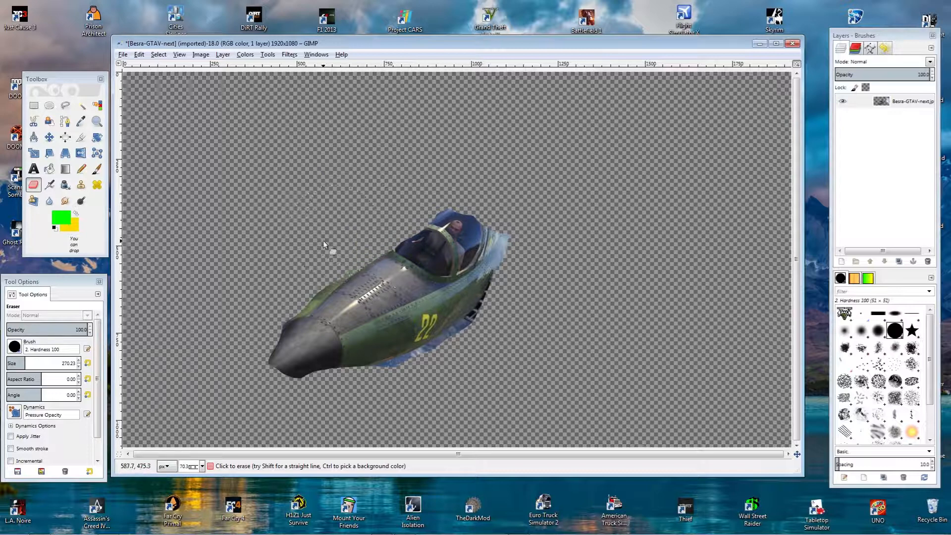
pyautogui.moveTo(323, 243); pyautogui.dragTo(250, 307)
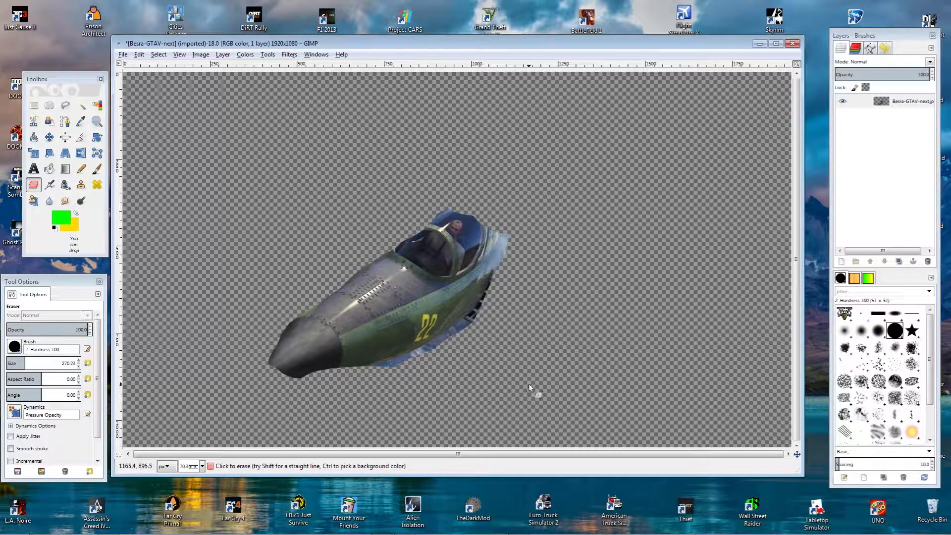
# Undo the erasing and the earlier edits, back to before the green bucket fill on the Logo layer.
pyautogui.hotkey('ctrl', 'z')
pyautogui.hotkey('ctrl', 'z')
pyautogui.hotkey('ctrl', 'z')
pyautogui.hotkey('ctrl', 'z')
pyautogui.hotkey('ctrl', 'z')
pyautogui.hotkey('ctrl', 'z')
pyautogui.hotkey('ctrl', 'z')
pyautogui.hotkey('ctrl', 'z')
pyautogui.hotkey('ctrl', 'z')
pyautogui.hotkey('ctrl', 'z')
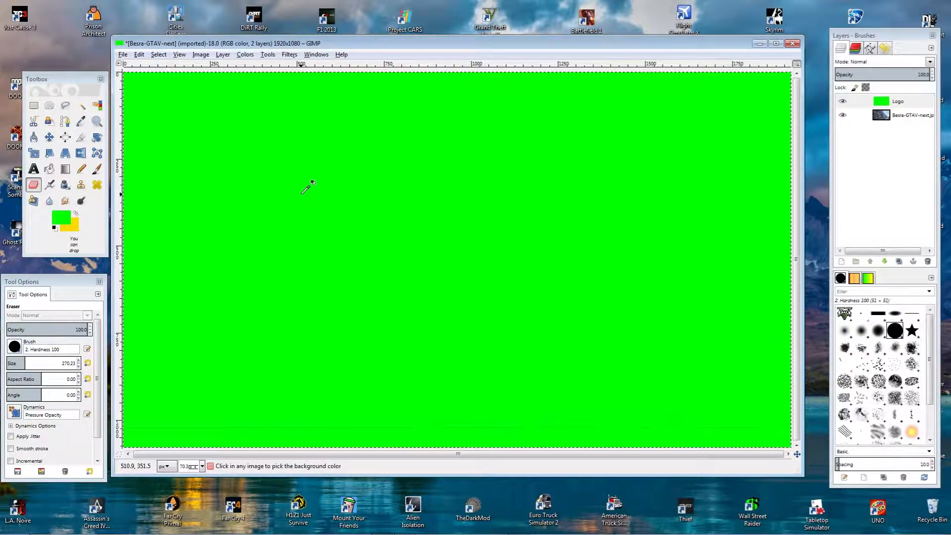
pyautogui.click(130, 55)
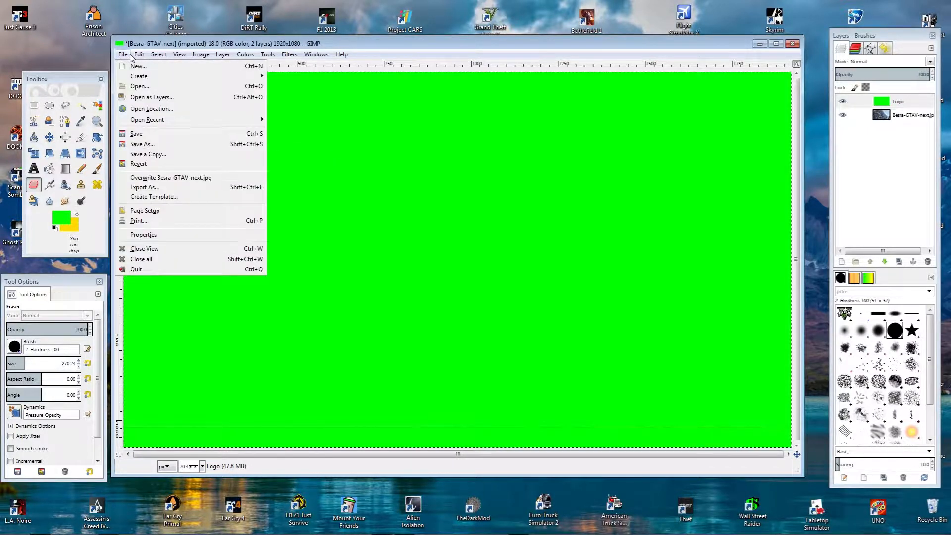
pyautogui.click(141, 55)
pyautogui.click(141, 55)
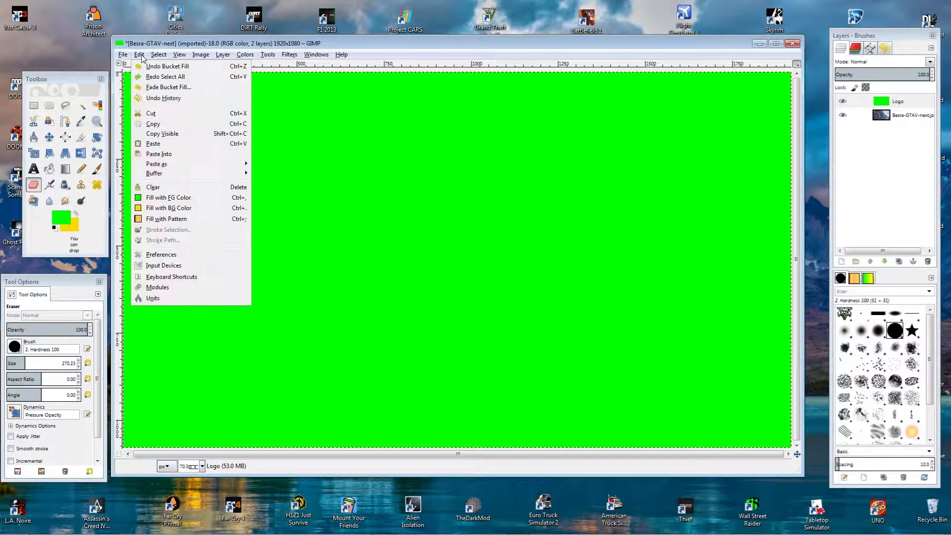
pyautogui.click(145, 67)
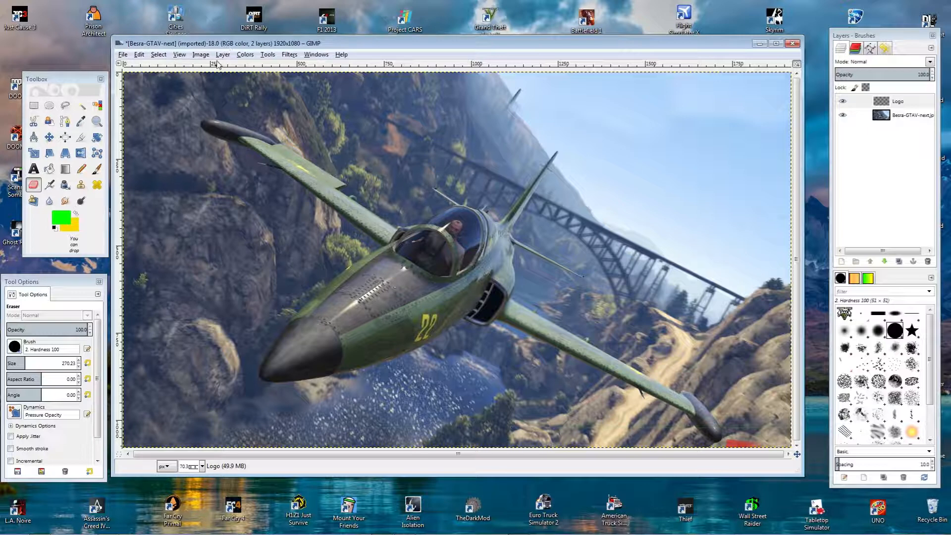
# Flatten the jet image and its Logo layer into a single layer.
pyautogui.click(200, 55)
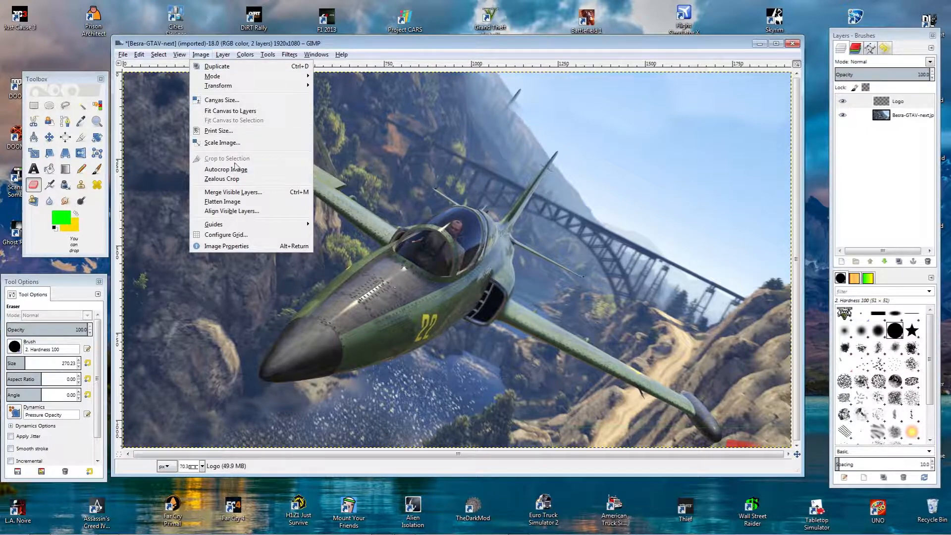
pyautogui.moveTo(222, 80)
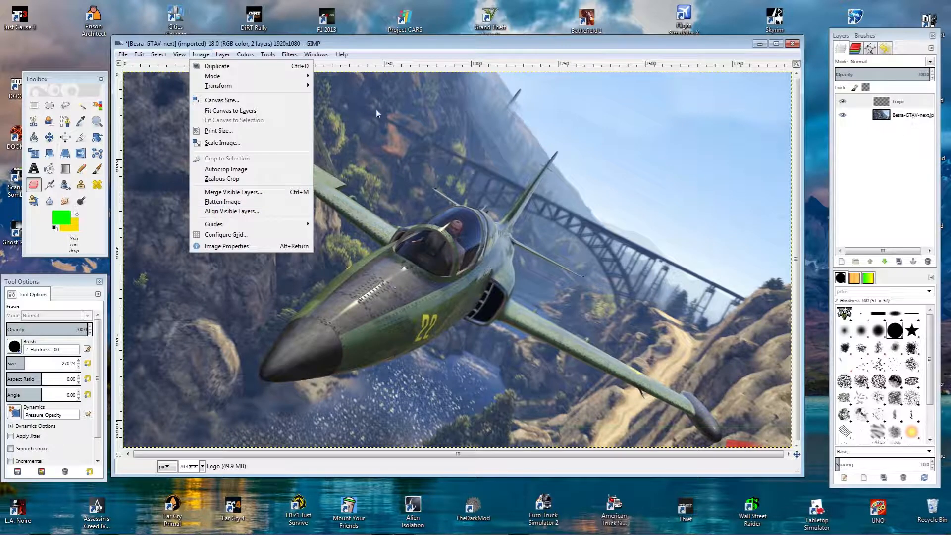
pyautogui.click(222, 202)
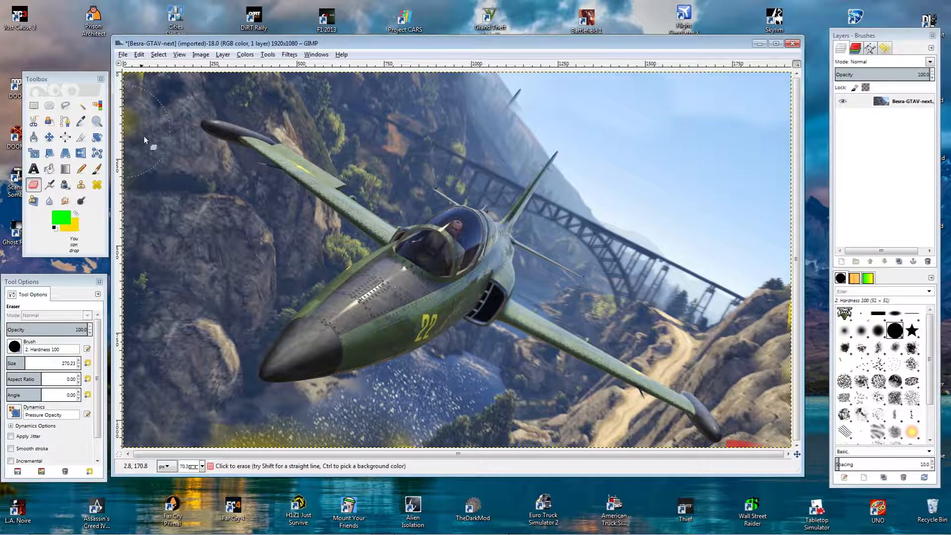
pyautogui.click(221, 54)
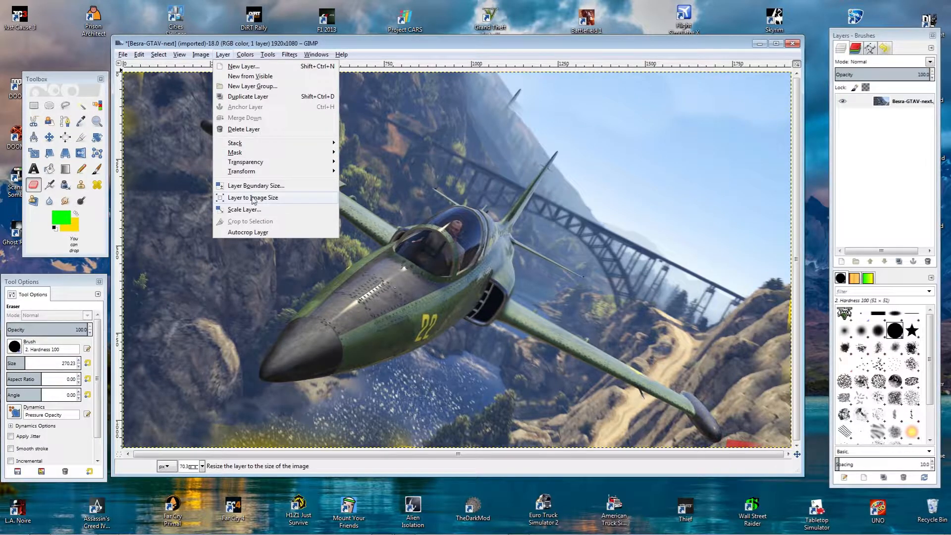
pyautogui.click(380, 53)
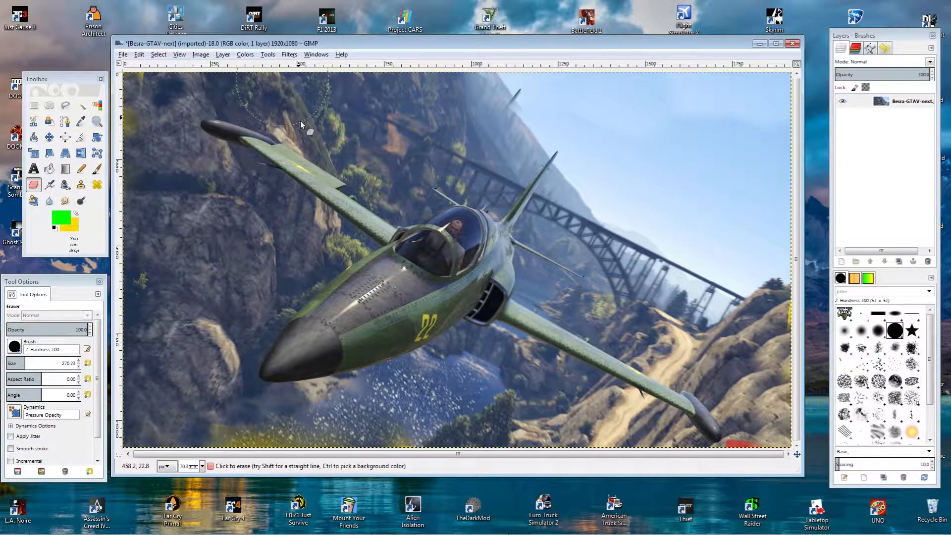
pyautogui.moveTo(950, 110); pyautogui.dragTo(950, 153)
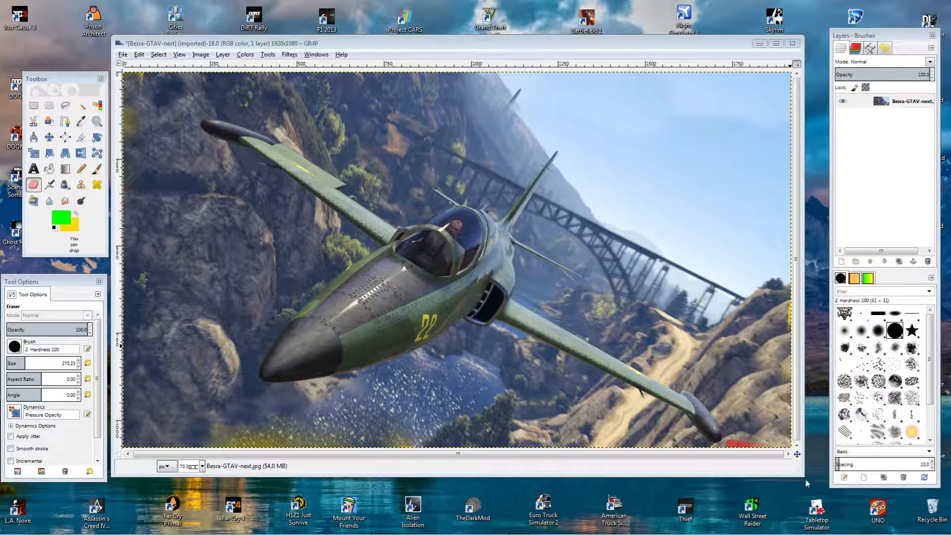
# Enlarge the jet's image window slightly by extending its lower corner outward and its upper edge upward.
pyautogui.moveTo(800, 475)
pyautogui.mouseDown()
pyautogui.moveTo(823, 488)
pyautogui.moveTo(811, 480)
pyautogui.mouseUp()
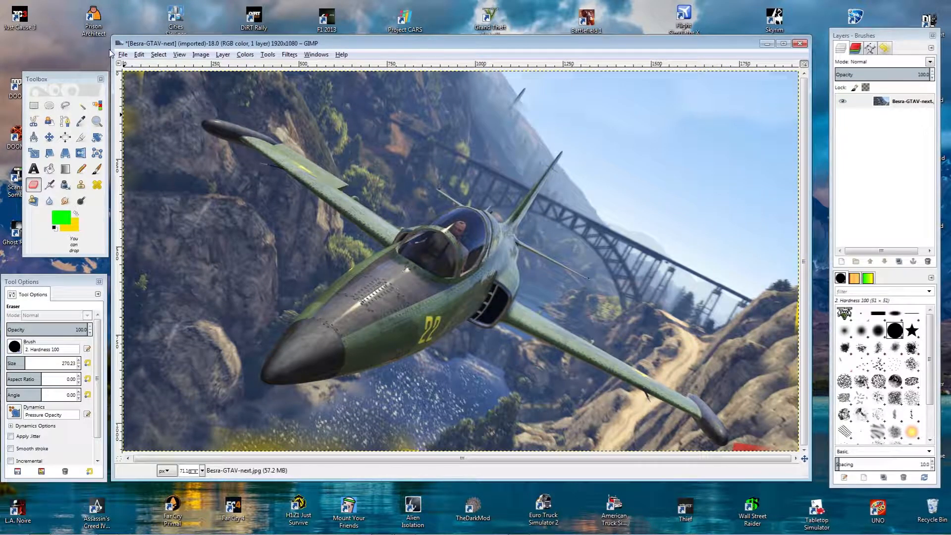
pyautogui.moveTo(113, 33); pyautogui.dragTo(113, 23)
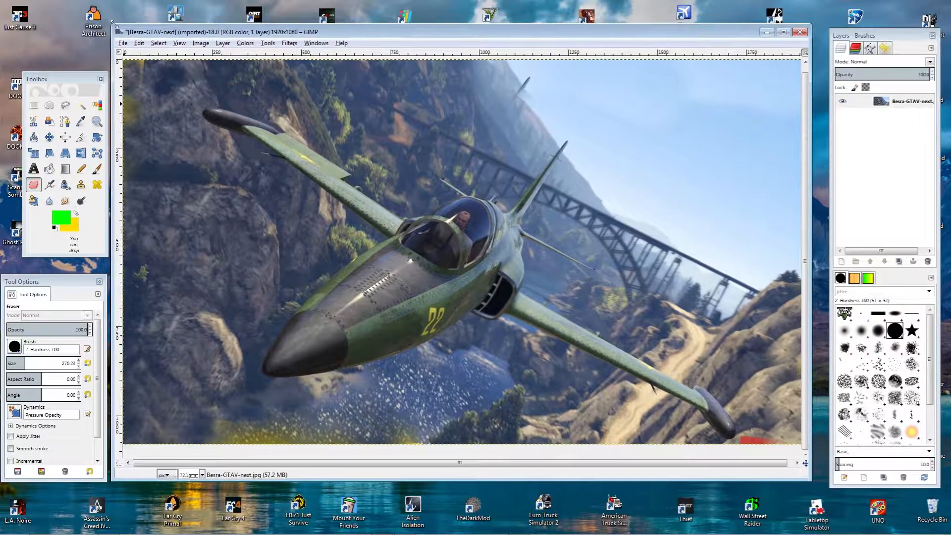